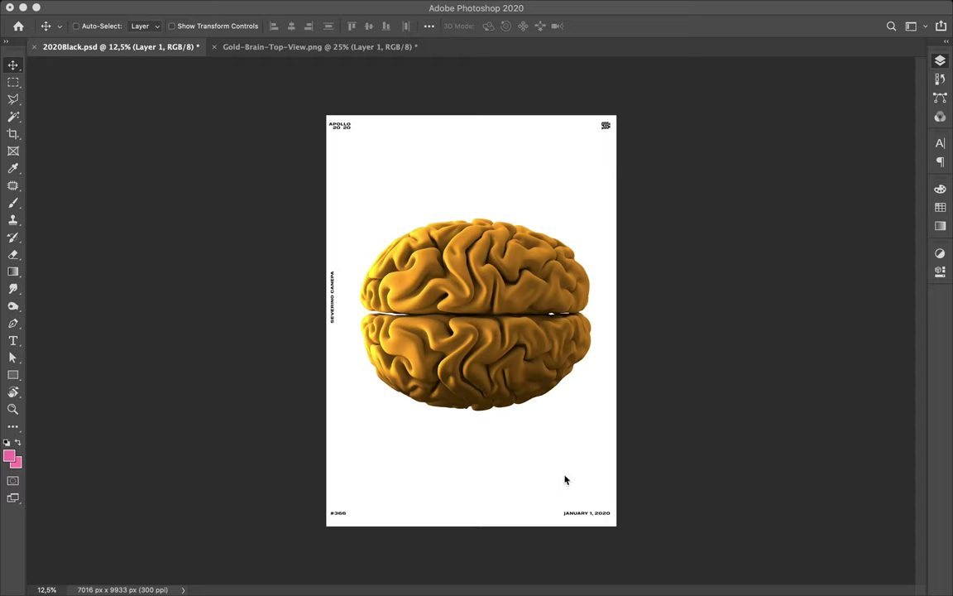
- Change the poster number from #366 to #595
{"action": "key", "text": "F7"}
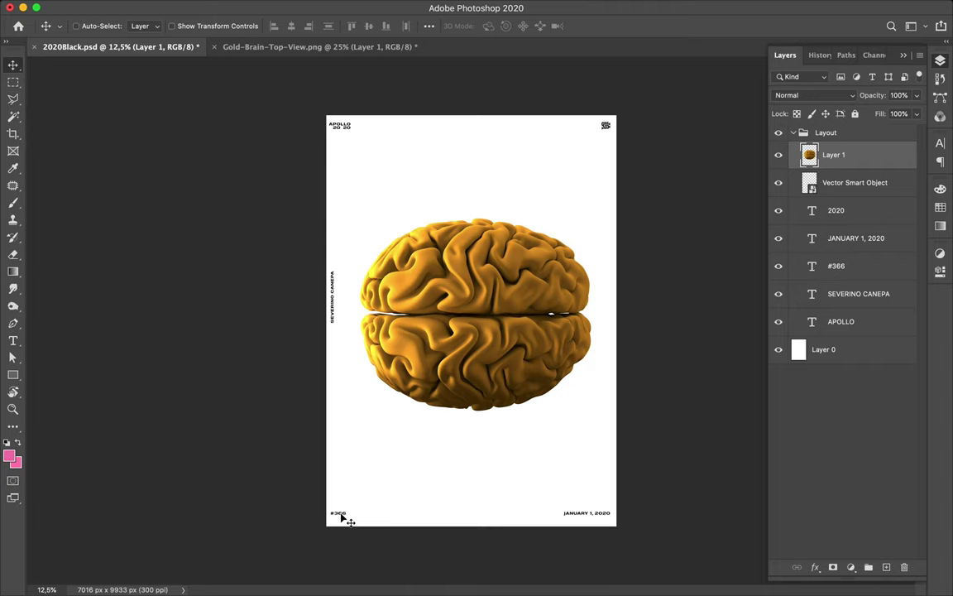
{"action": "double_click", "coordinate": [338, 514]}
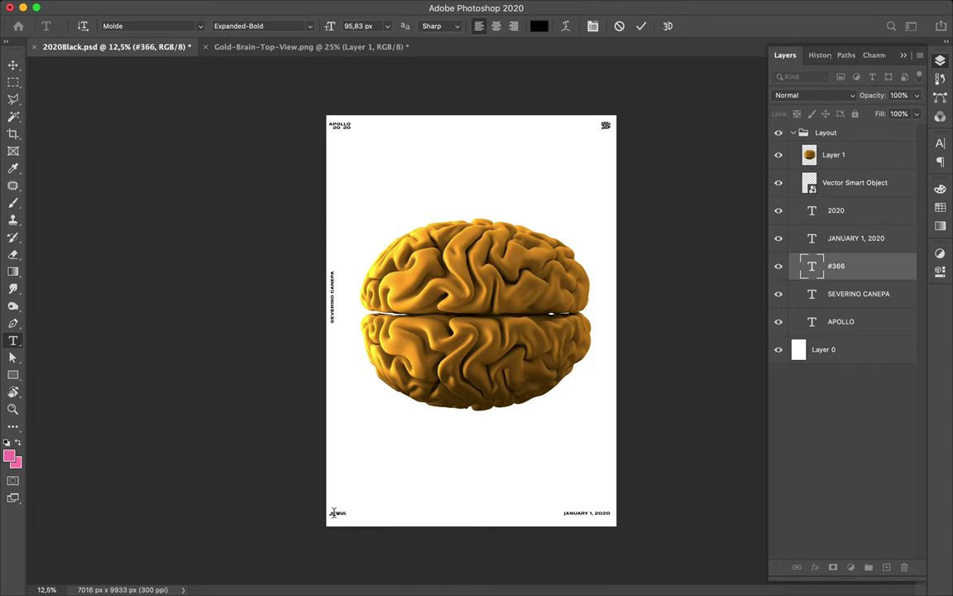
{"action": "left_click", "coordinate": [337, 512]}
{"action": "left_click_drag", "start_coordinate": [336, 513], "coordinate": [365, 514]}
{"action": "type", "text": "001"}
{"action": "key", "text": "Escape"}
{"action": "key", "text": "v"}
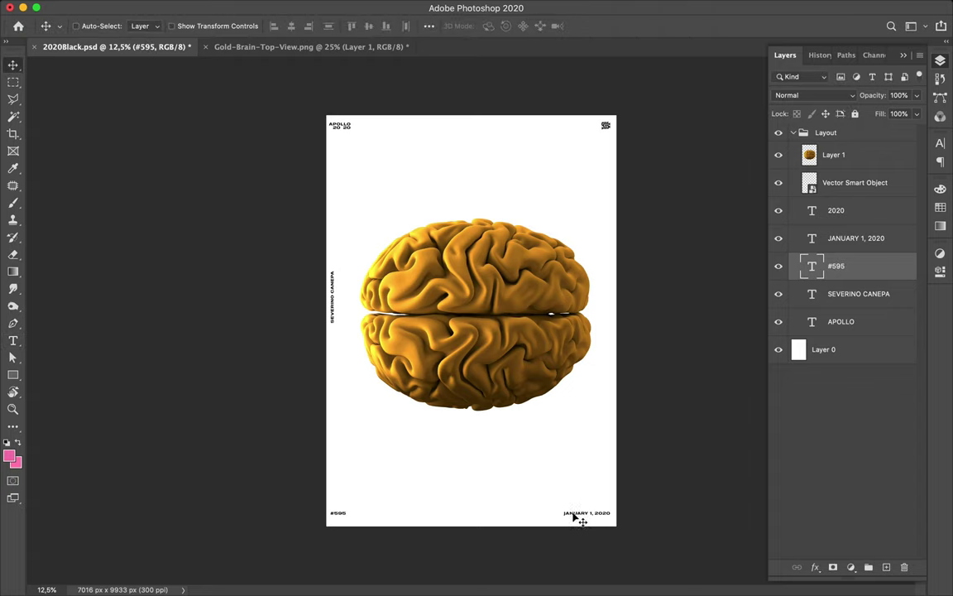
- Change the date line from JANUARY 1, 2020 to AUGUST 17, 2020
{"action": "double_click", "coordinate": [571, 512]}
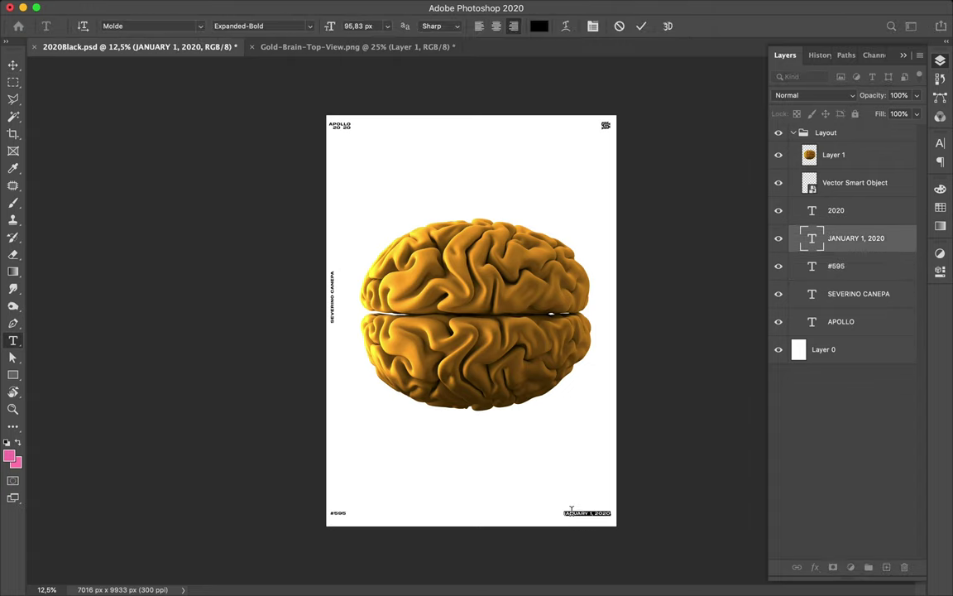
{"action": "double_click", "coordinate": [571, 511]}
{"action": "type", "text": "AUGUST 17"}
{"action": "key", "text": "Escape"}
{"action": "key", "text": "v"}
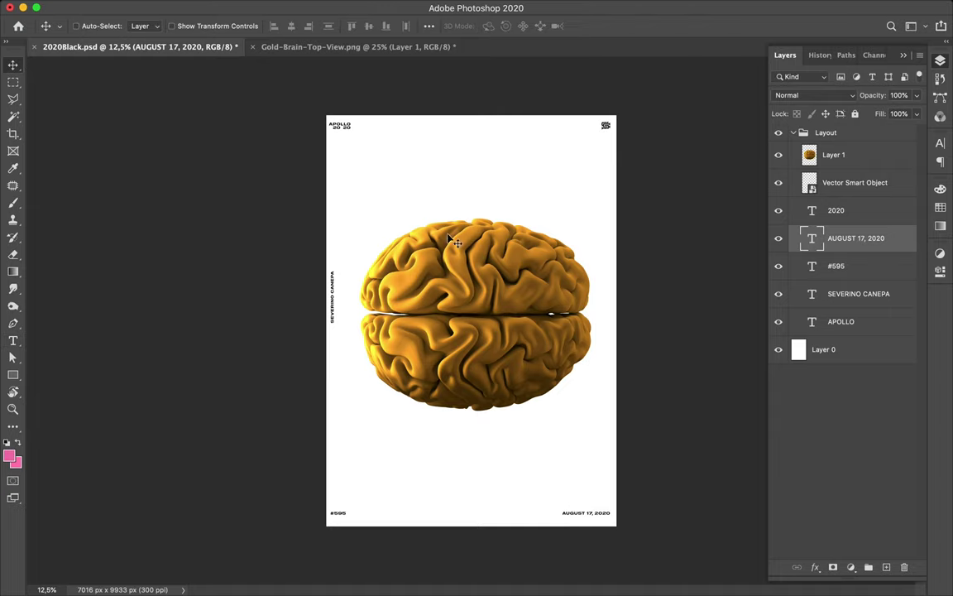
- Delete the separate 2020 text layer and make the title read APOLLO 2020 on one line
{"action": "left_click", "coordinate": [346, 130]}
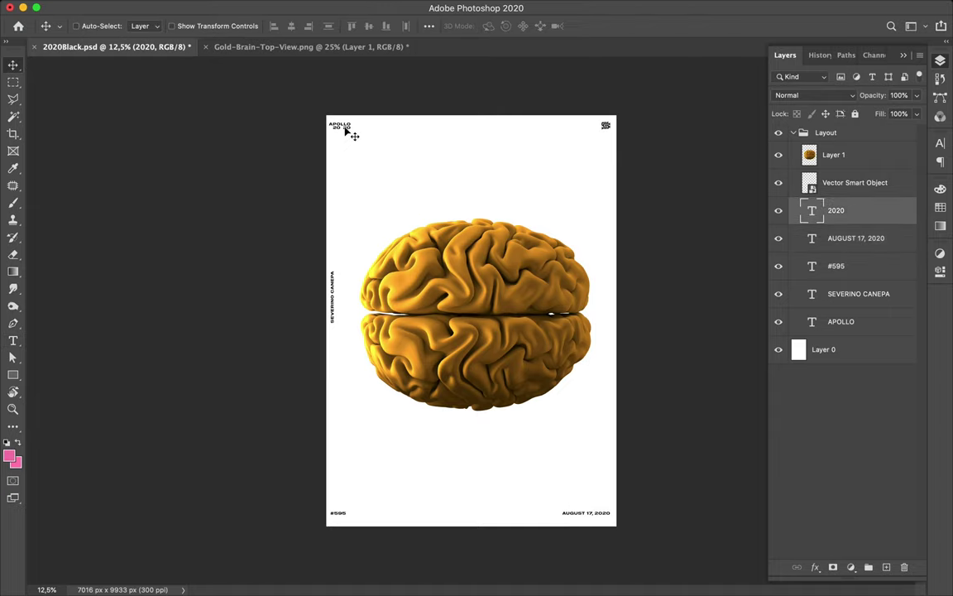
{"action": "key", "text": "Delete"}
{"action": "key", "text": "t"}
{"action": "left_click", "coordinate": [350, 122]}
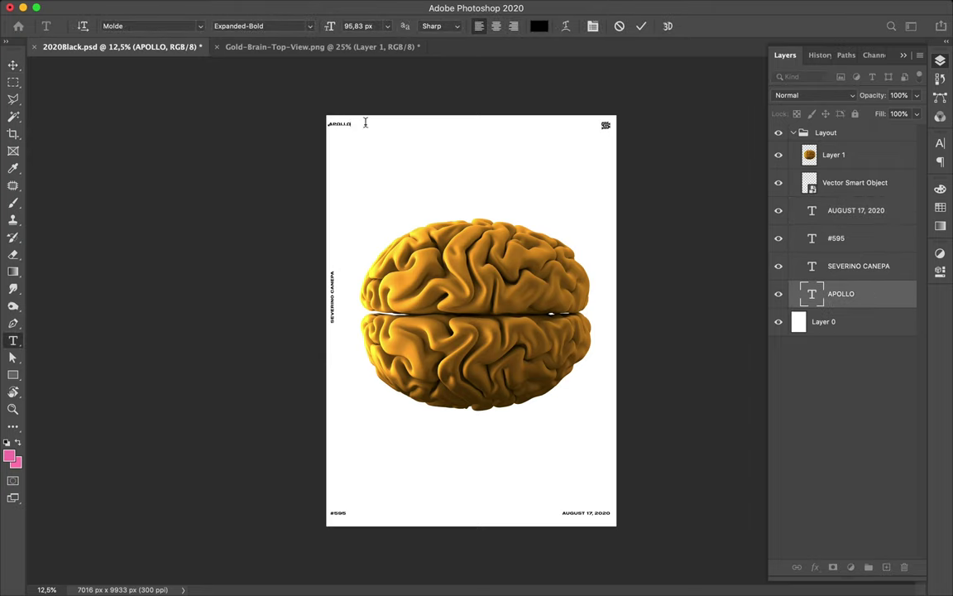
{"action": "left_click", "coordinate": [461, 157]}
{"action": "key", "text": "v"}
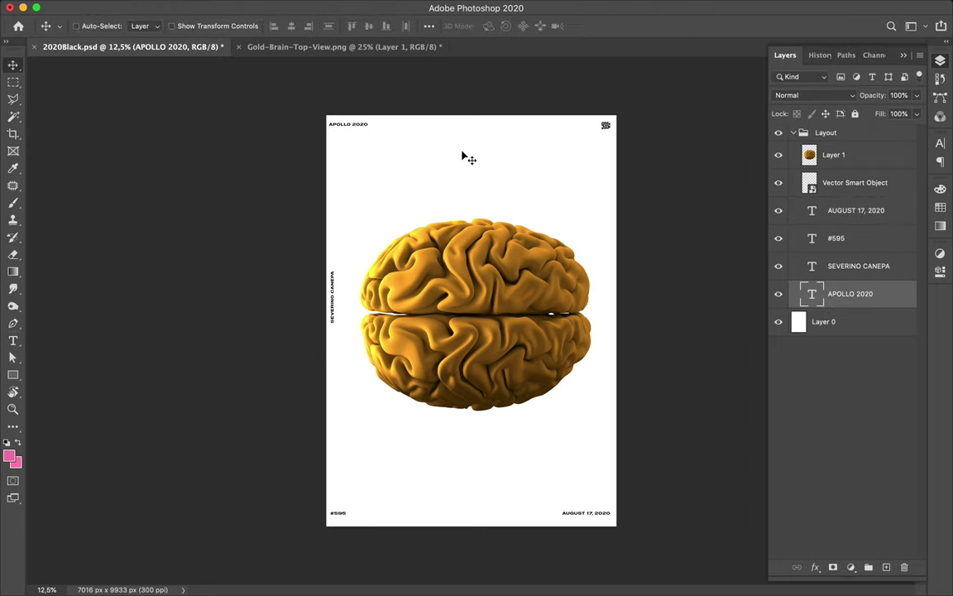
{"action": "left_click", "coordinate": [429, 236]}
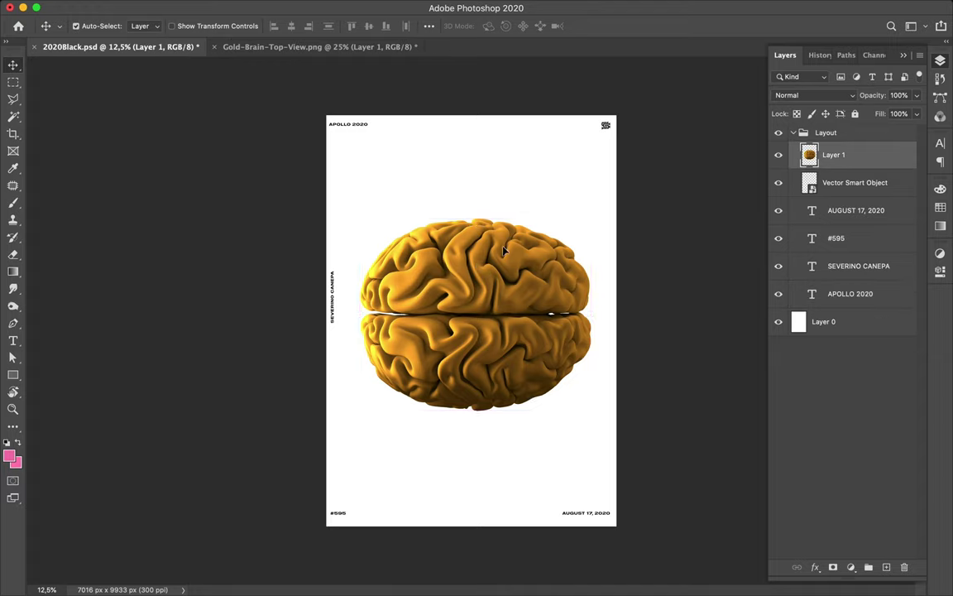
- Rotate the brain -90° to its top view and move its layer just above Layer 0
{"action": "key", "text": "ctrl+t"}
{"action": "left_click_drag", "start_coordinate": [596, 204], "coordinate": [366, 189]}
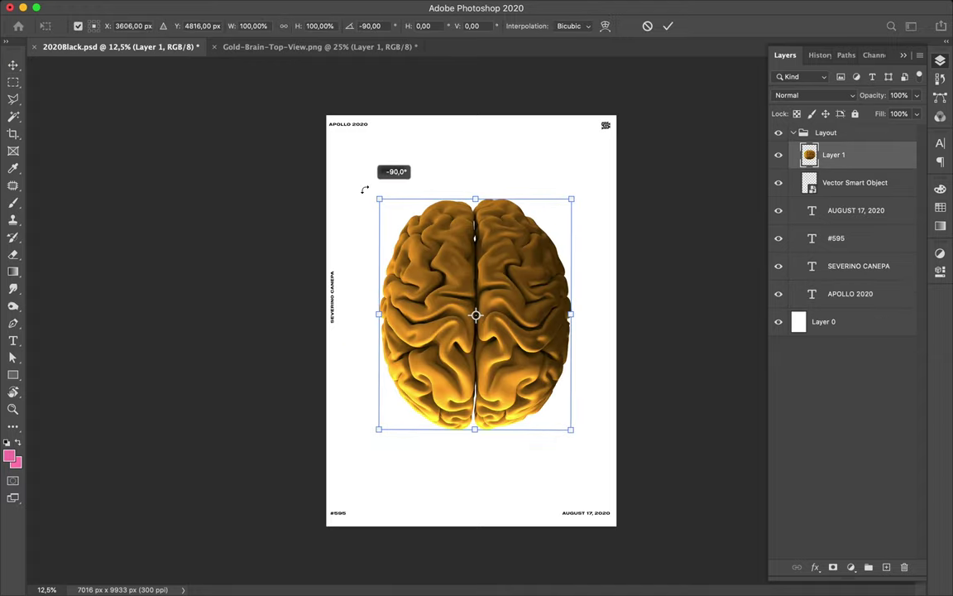
{"action": "key", "text": "Return"}
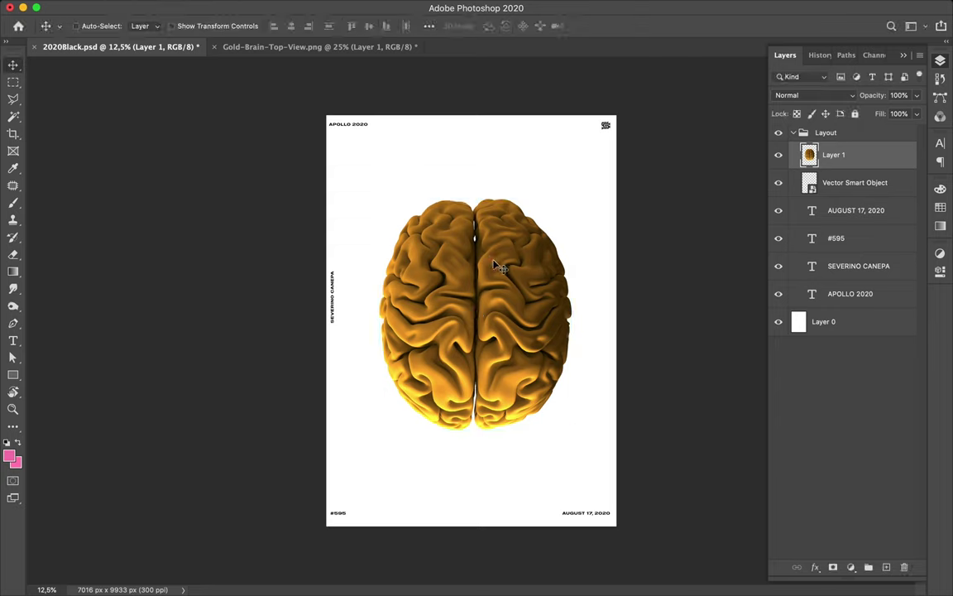
{"action": "left_click_drag", "start_coordinate": [836, 154], "coordinate": [828, 308]}
- Select the brain's right hemisphere with a rectangular marquee, then clear the selection
{"action": "key", "text": "m"}
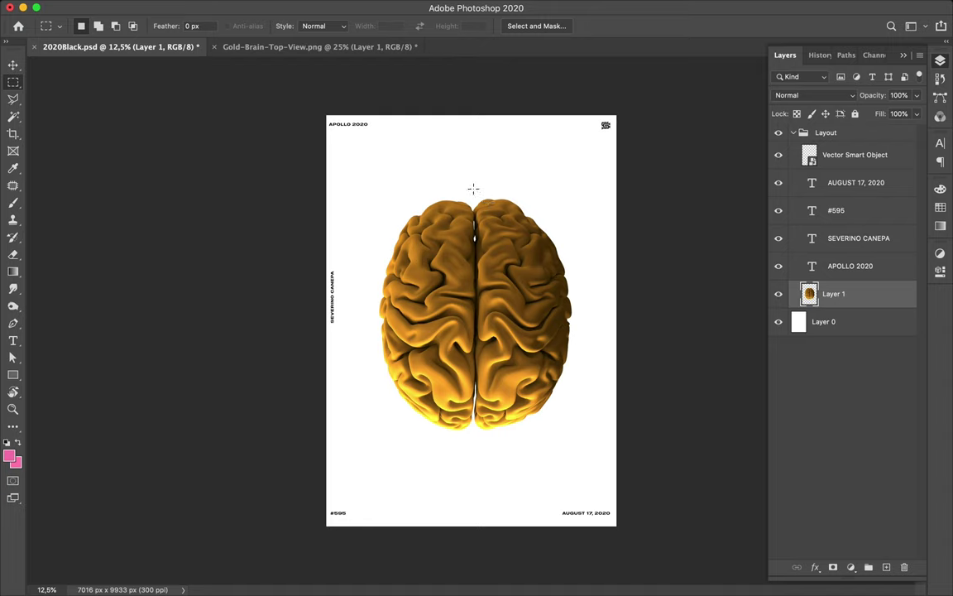
{"action": "left_click_drag", "start_coordinate": [473, 189], "coordinate": [588, 468]}
{"action": "key", "text": "v"}
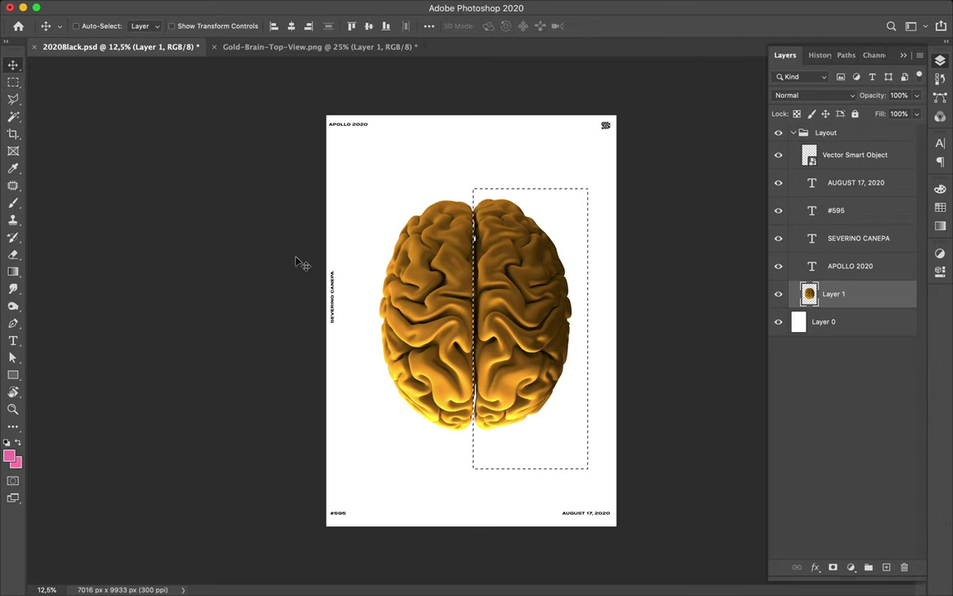
{"action": "left_click", "coordinate": [15, 64]}
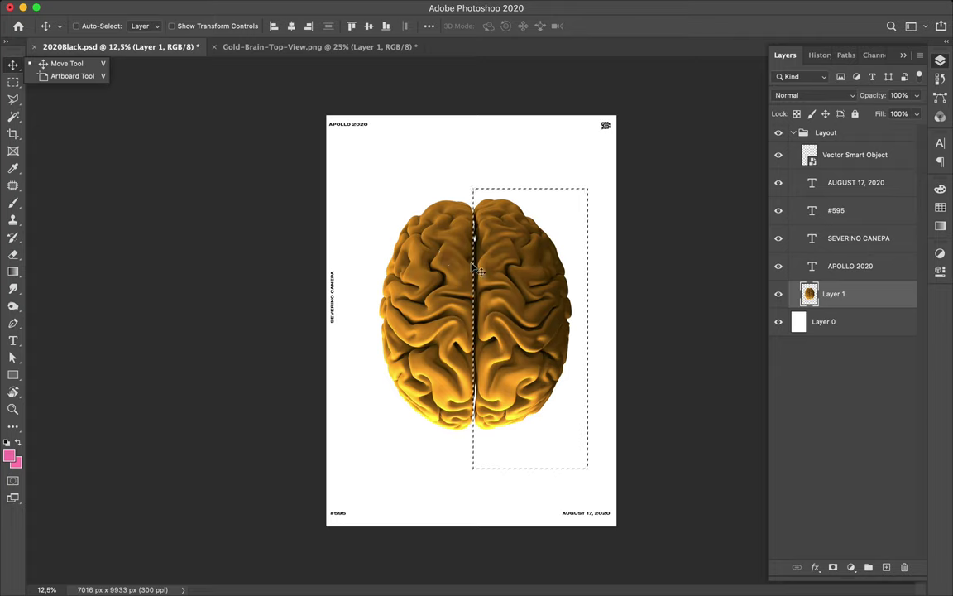
{"action": "left_click", "coordinate": [477, 269]}
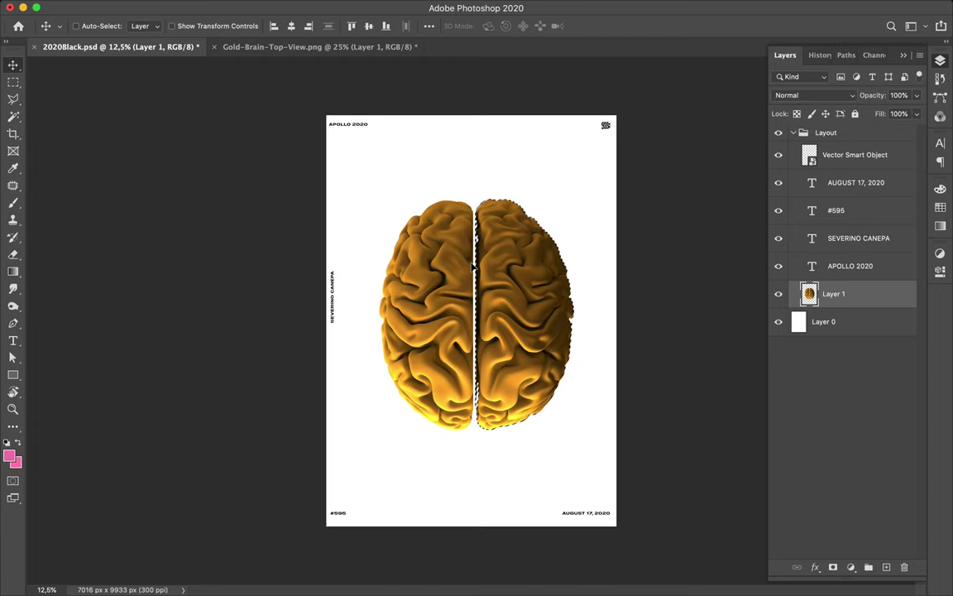
{"action": "key", "text": "m"}
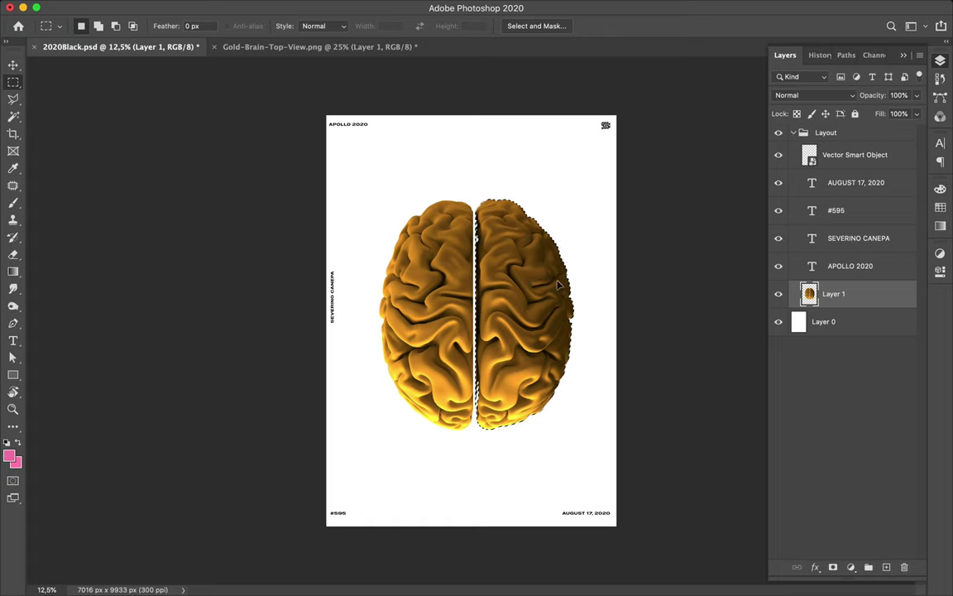
{"action": "key", "text": "ctrl+d"}
{"action": "key", "text": "v"}
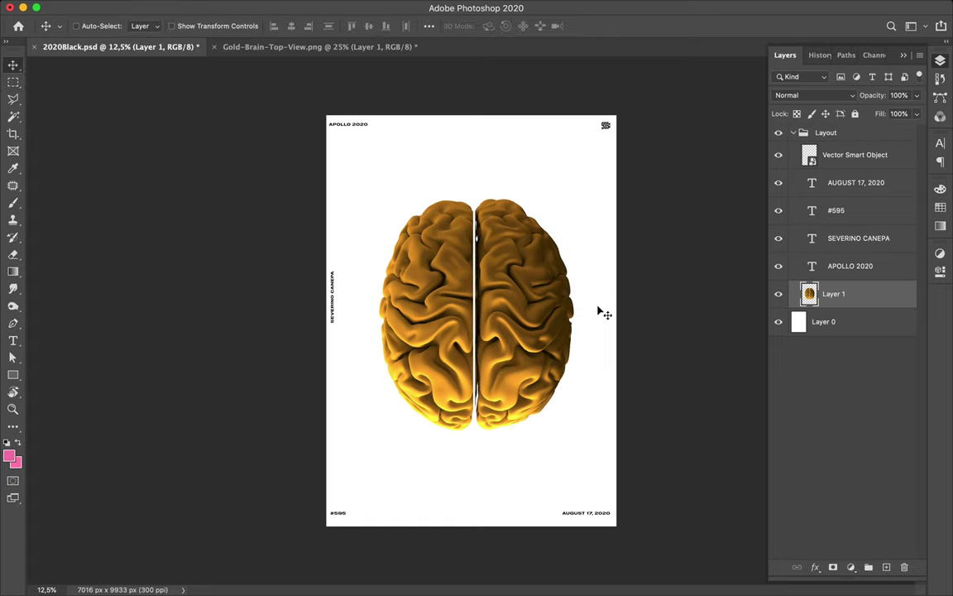
{"action": "key", "text": "super"}
{"action": "key", "text": "super"}
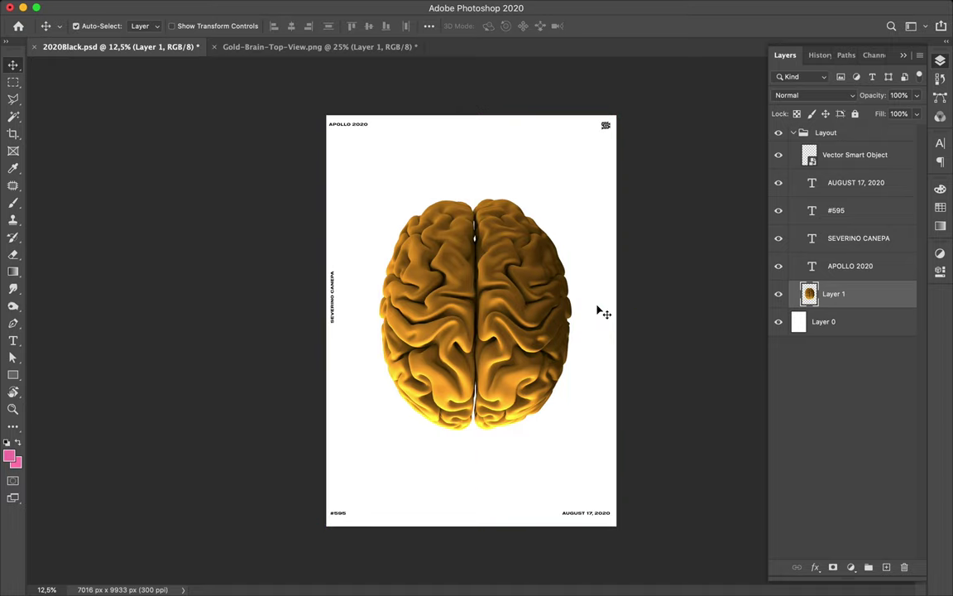
{"action": "key", "text": "m"}
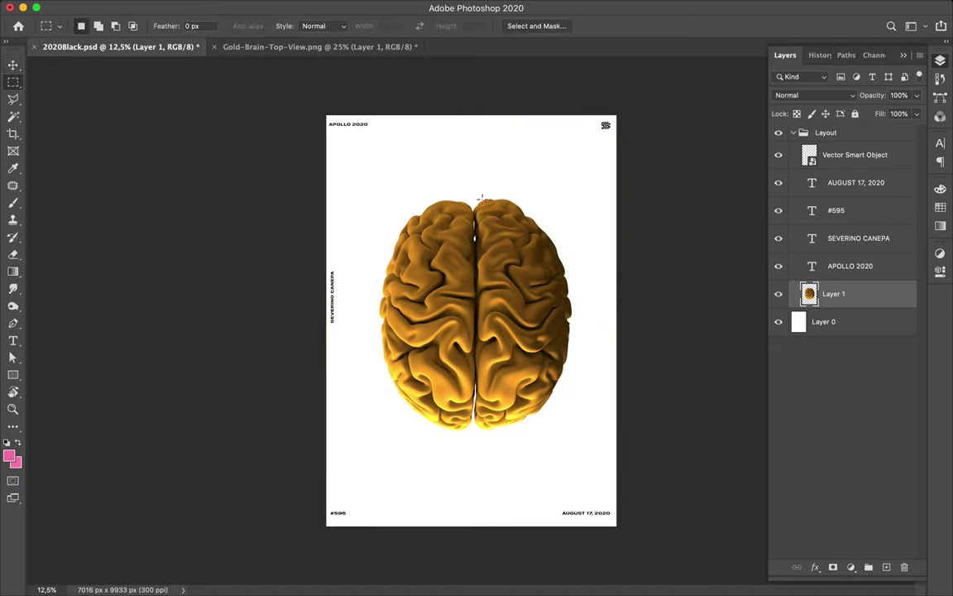
{"action": "left_click_drag", "start_coordinate": [474, 180], "coordinate": [595, 448]}
{"action": "key", "text": "ctrl+x"}
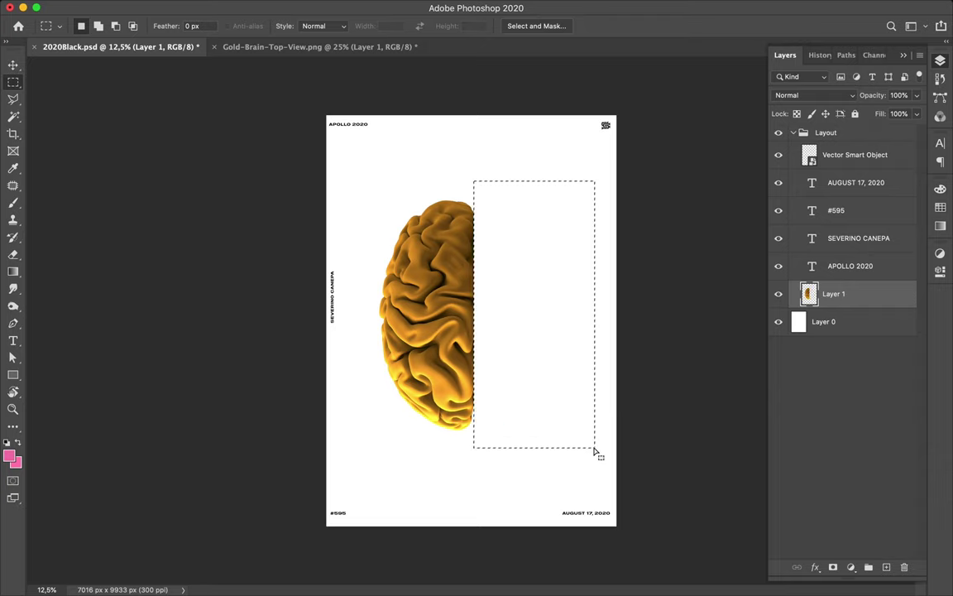
{"action": "key", "text": "ctrl+v"}
{"action": "key", "text": "v"}
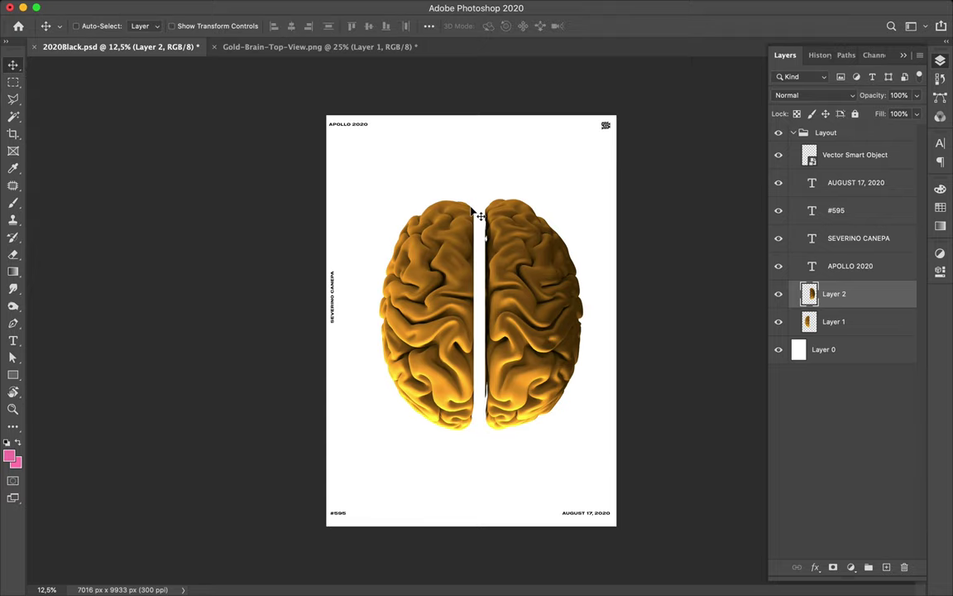
{"action": "scroll", "coordinate": [478, 216], "scroll_direction": "up", "scroll_amount": 1}
{"action": "scroll", "coordinate": [478, 216], "scroll_direction": "up", "scroll_amount": 4}
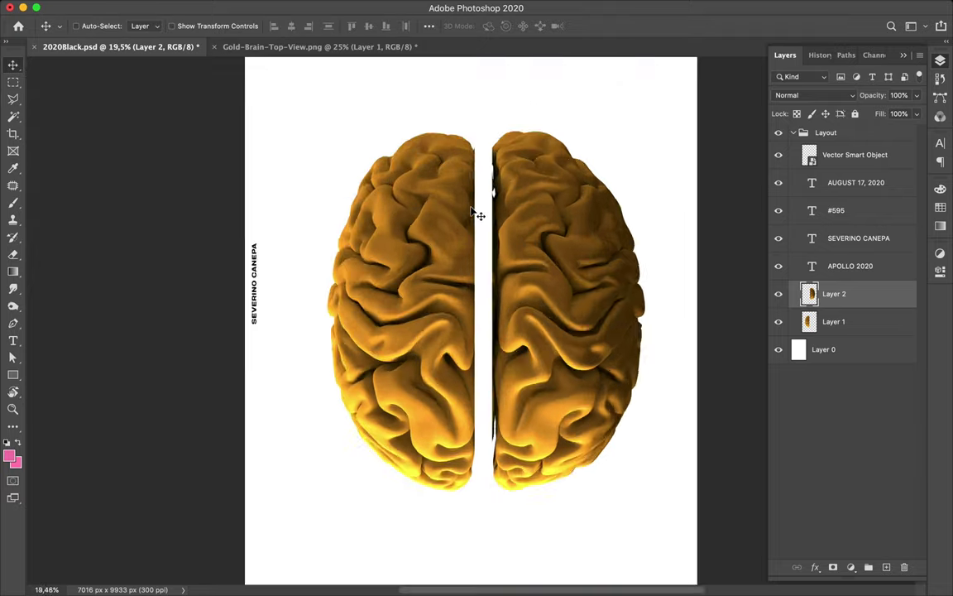
{"action": "scroll", "coordinate": [479, 215], "scroll_direction": "down", "scroll_amount": 3}
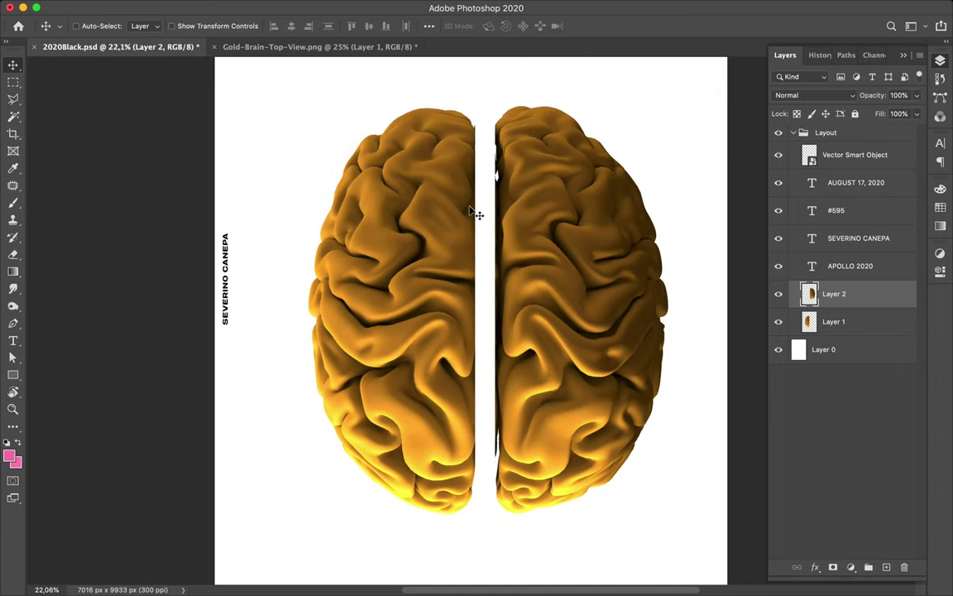
{"action": "scroll", "coordinate": [485, 312], "scroll_direction": "down", "scroll_amount": 1}
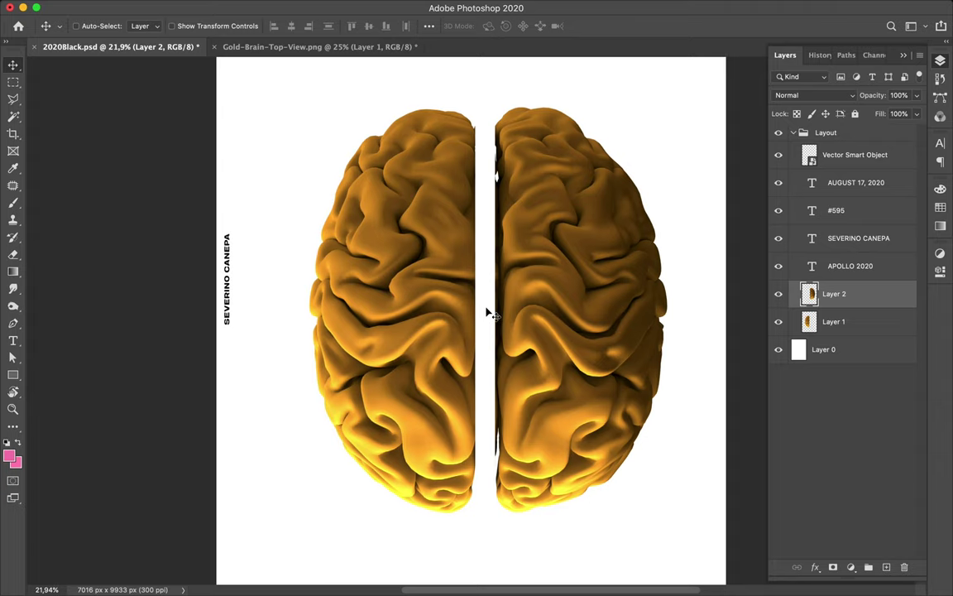
{"action": "key", "text": "super+z"}
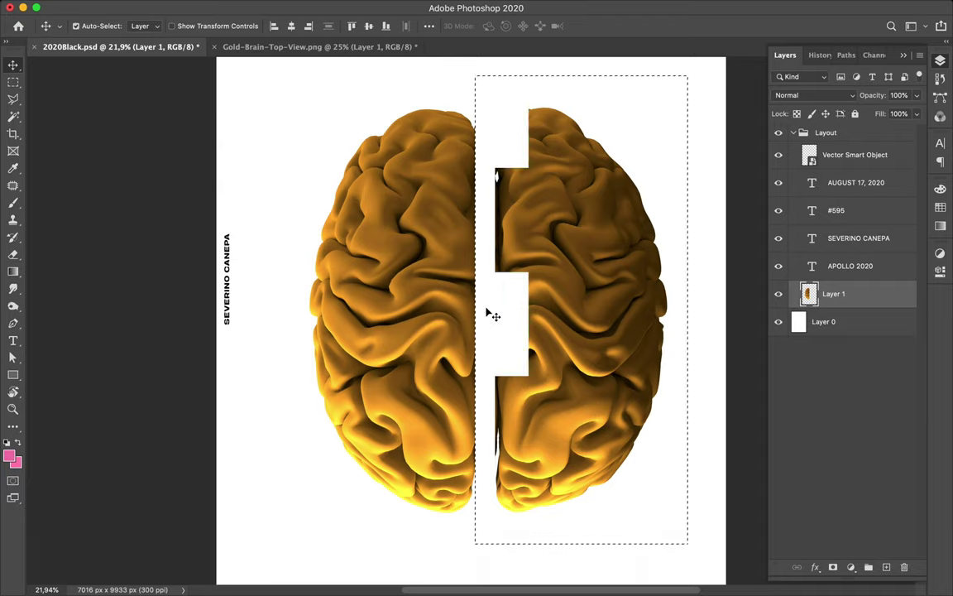
{"action": "key", "text": "super+z"}
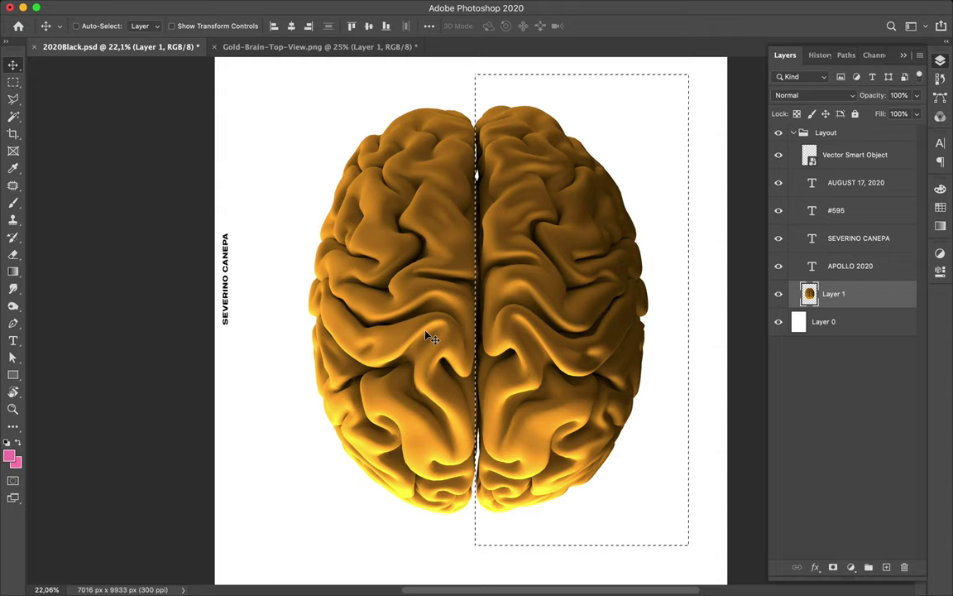
{"action": "key", "text": "m"}
{"action": "left_click", "coordinate": [425, 331]}
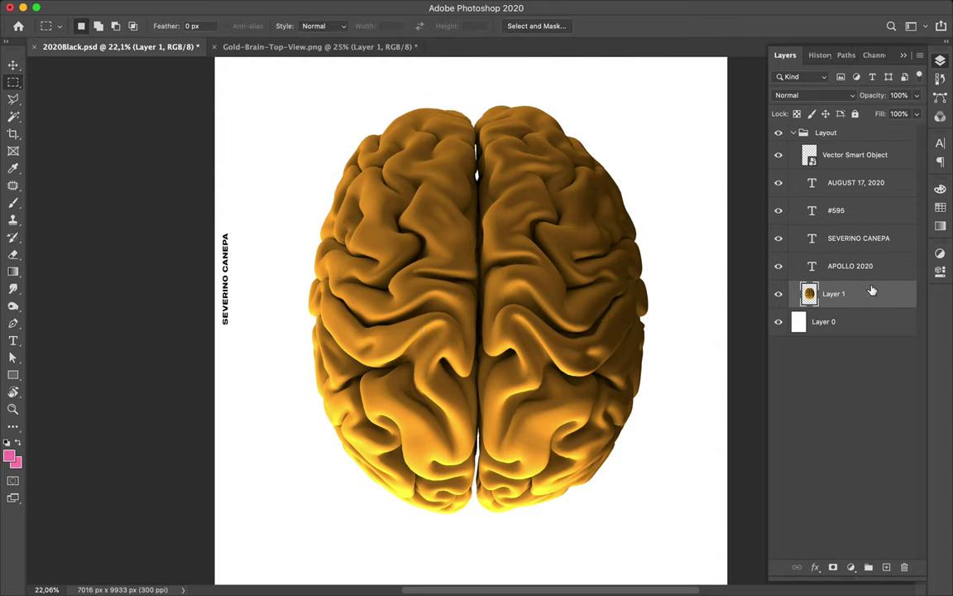
- Add a Levels adjustment (0, 1.76, 155) to the brain, then select it together with Layer 1
{"action": "left_click", "coordinate": [852, 567]}
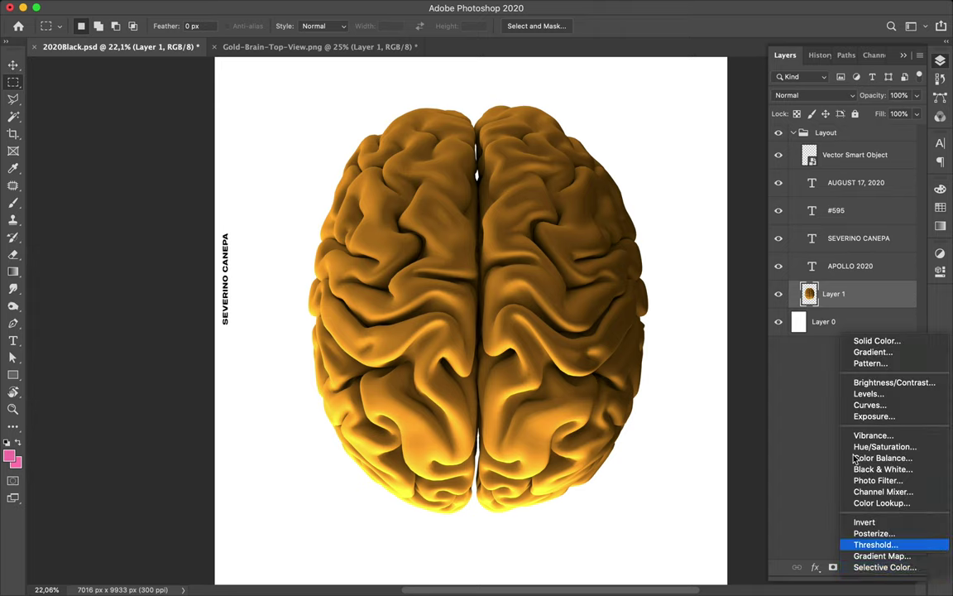
{"action": "left_click", "coordinate": [868, 395]}
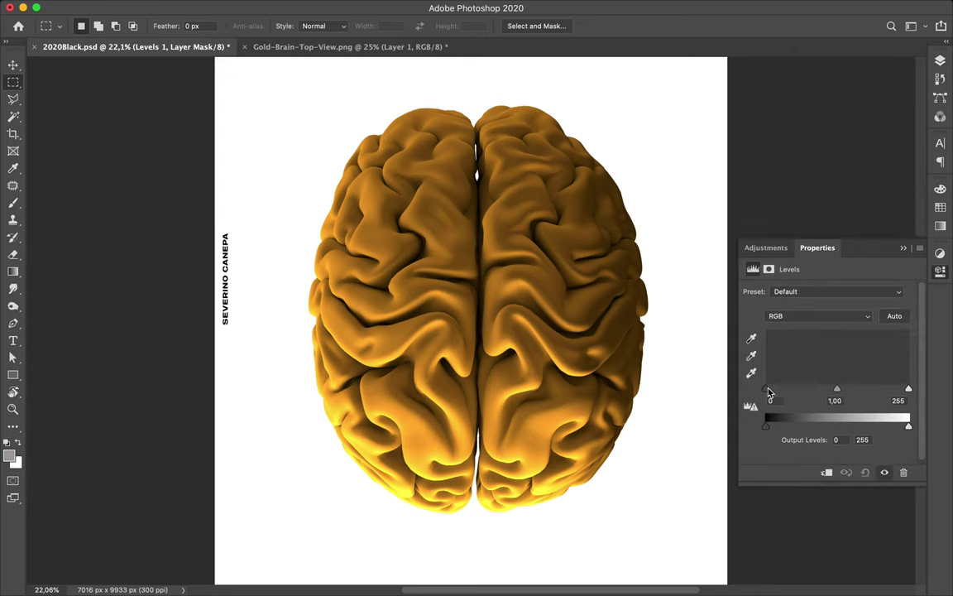
{"action": "left_click_drag", "start_coordinate": [909, 389], "coordinate": [854, 390]}
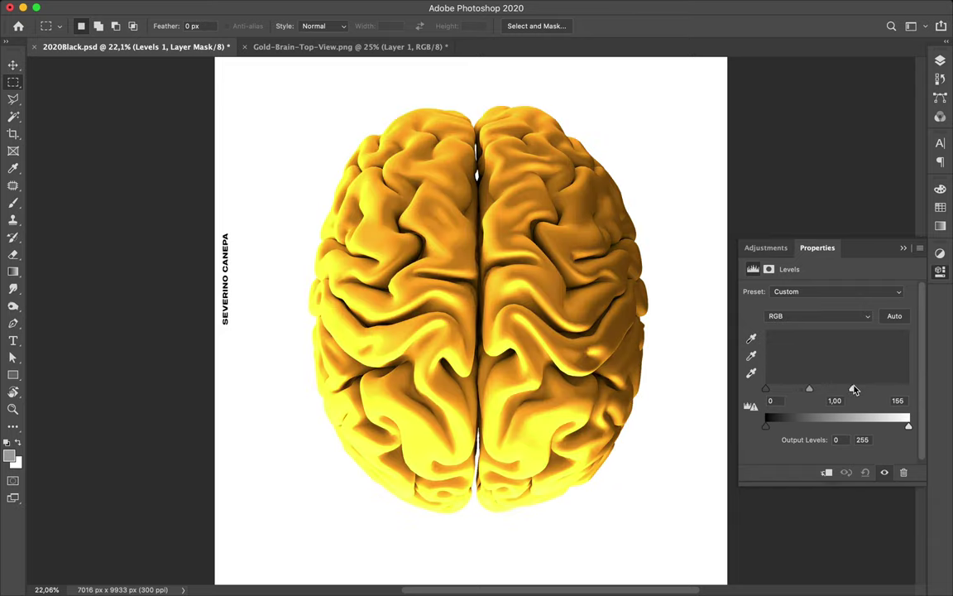
{"action": "left_click_drag", "start_coordinate": [808, 391], "coordinate": [793, 394]}
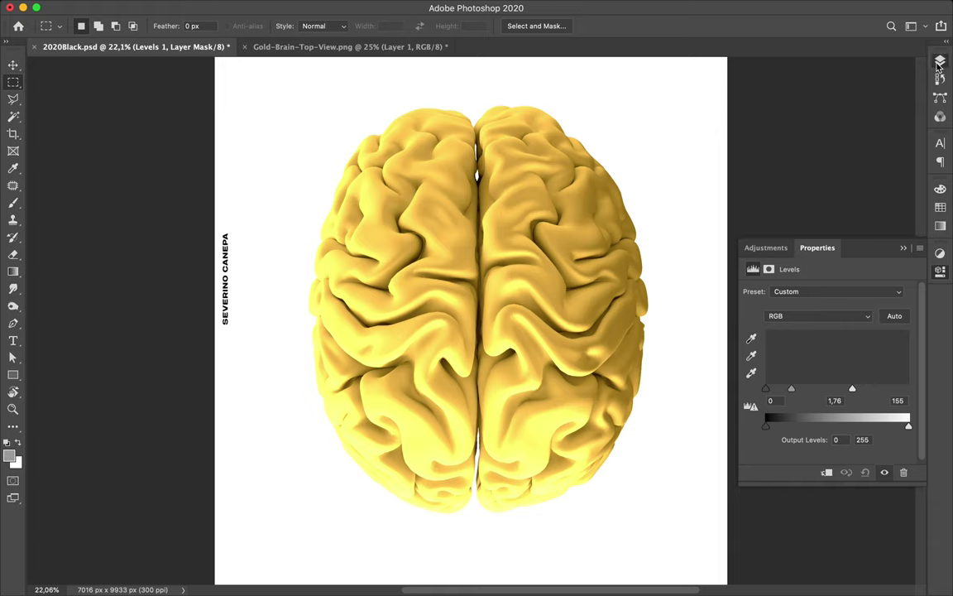
{"action": "key", "text": "F7"}
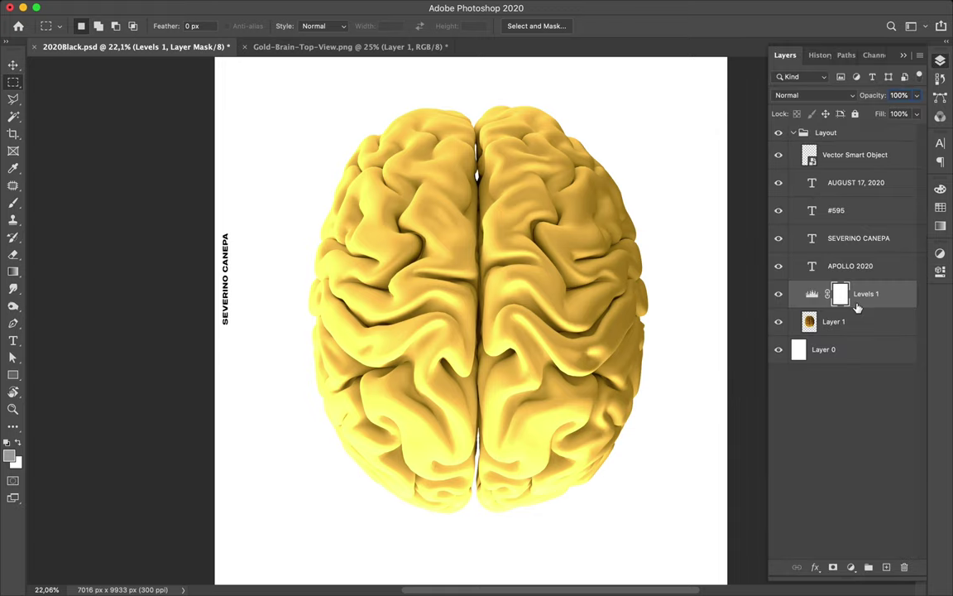
{"action": "left_click", "coordinate": [860, 322], "text": "shift"}
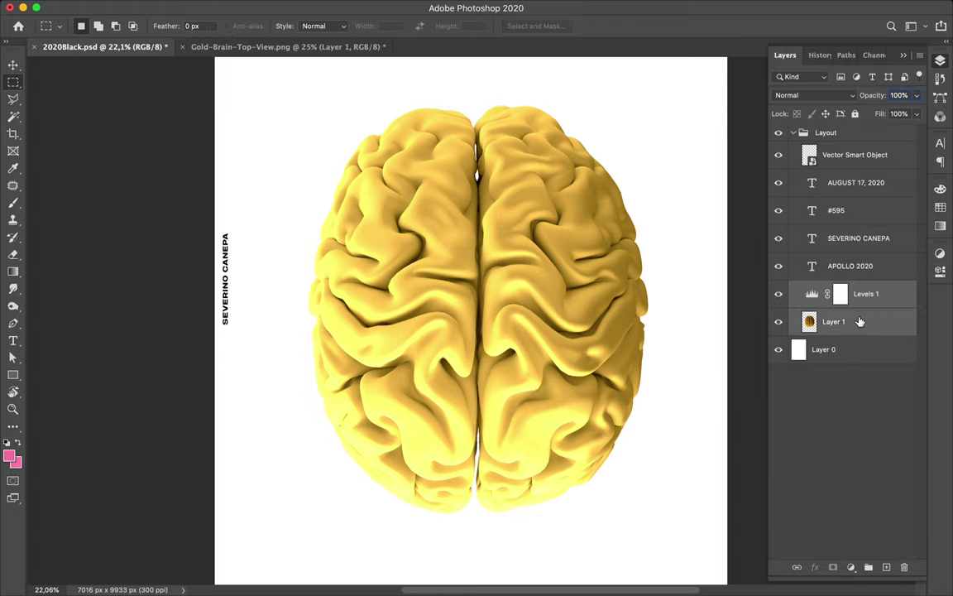
- Make two merged copies of the adjusted brain and apply High Pass at about 141 px to the top one
{"action": "left_click_drag", "start_coordinate": [860, 322], "coordinate": [851, 286]}
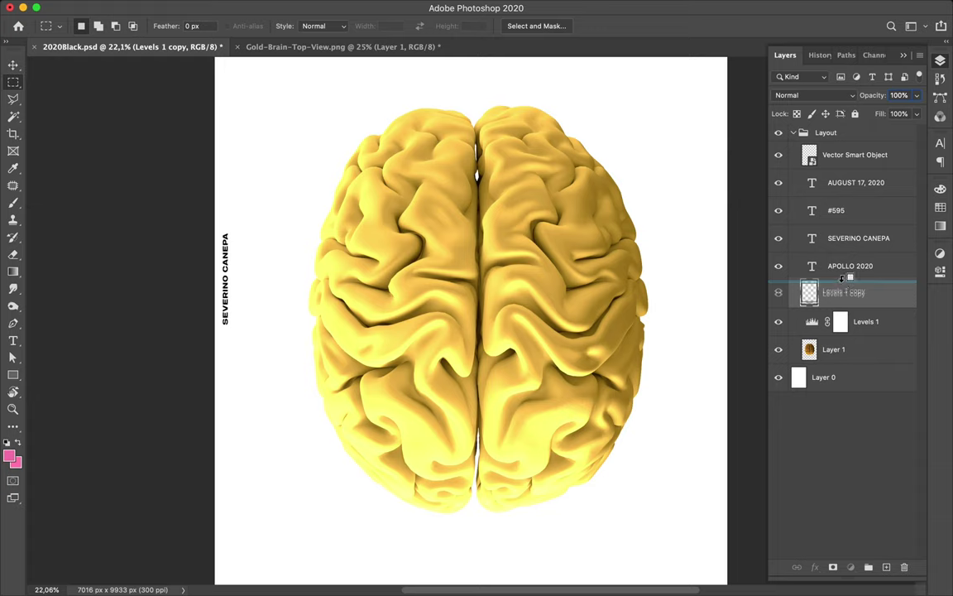
{"action": "left_click_drag", "start_coordinate": [846, 279], "coordinate": [845, 283]}
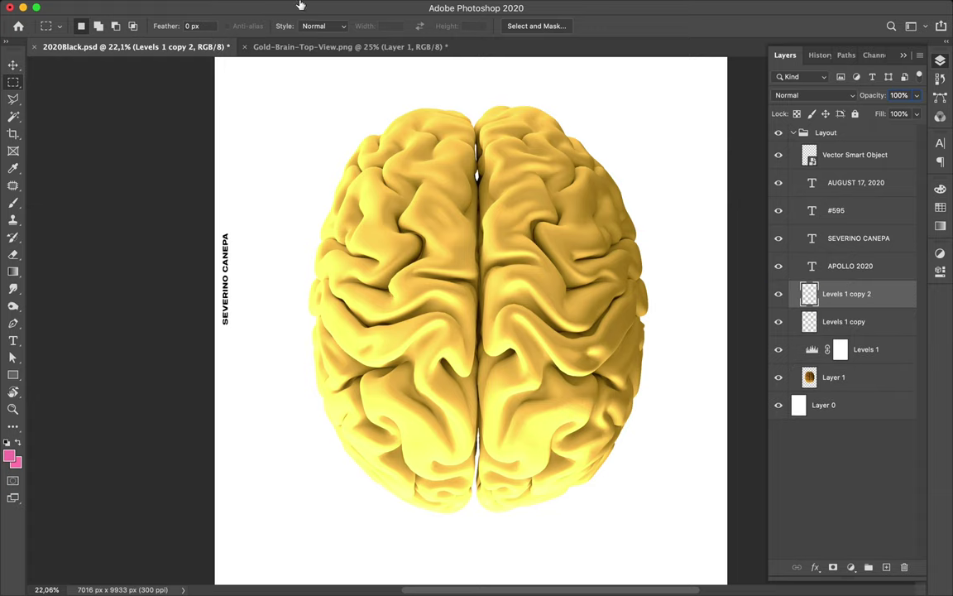
{"action": "mouse_move", "coordinate": [308, 3]}
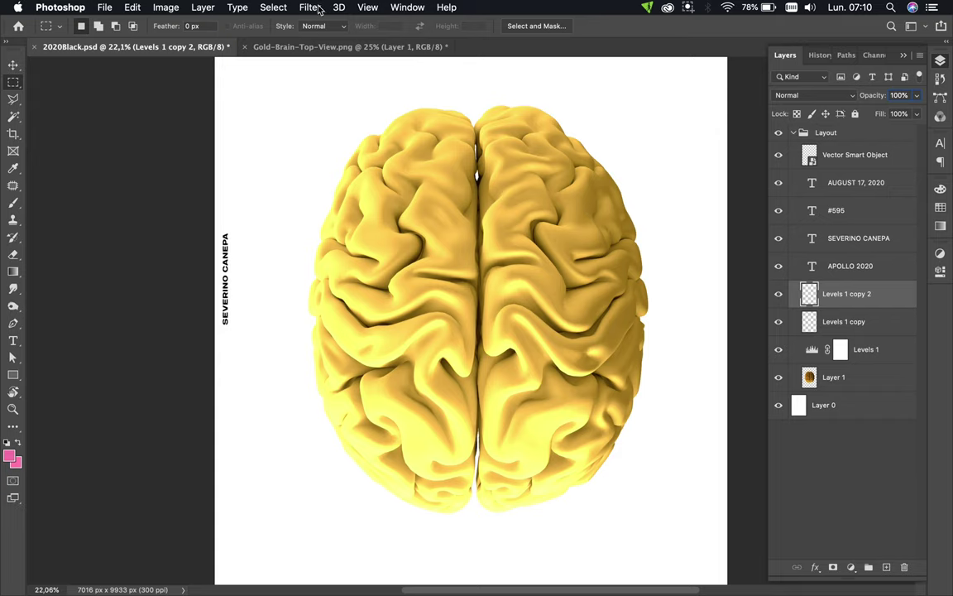
{"action": "left_click", "coordinate": [311, 8]}
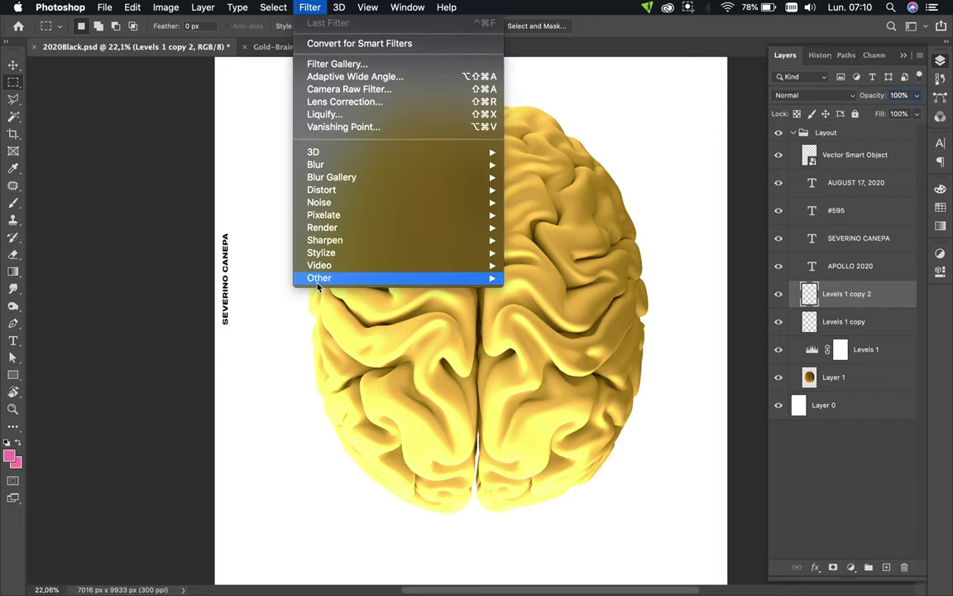
{"action": "mouse_move", "coordinate": [321, 278]}
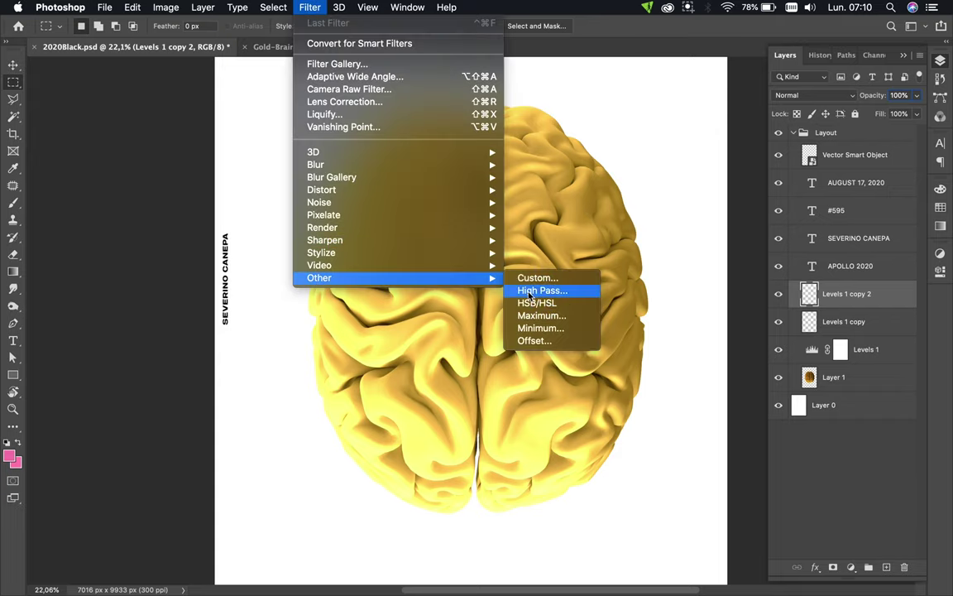
{"action": "left_click", "coordinate": [530, 292]}
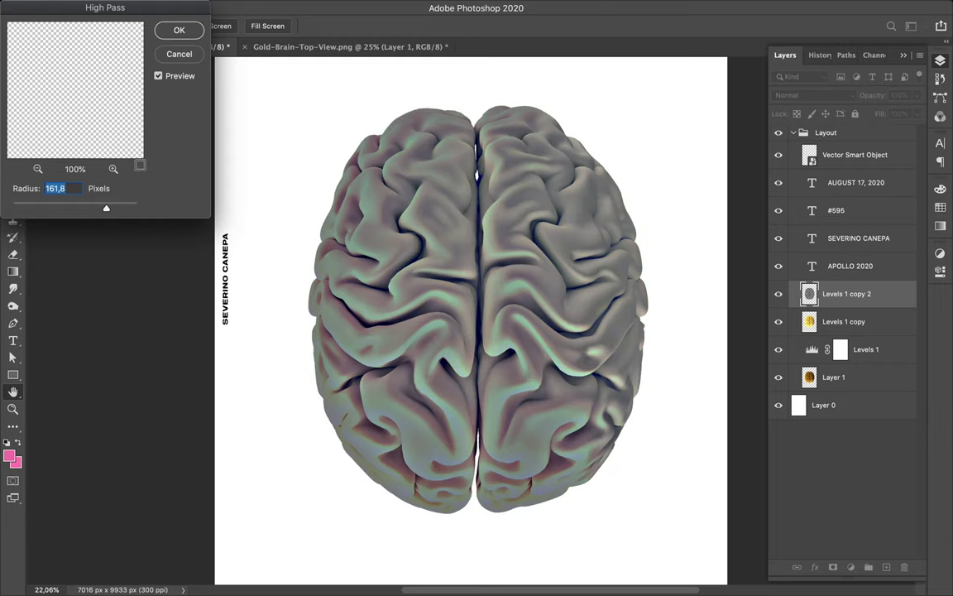
{"action": "left_click_drag", "start_coordinate": [106, 211], "coordinate": [104, 211]}
{"action": "left_click", "coordinate": [177, 30]}
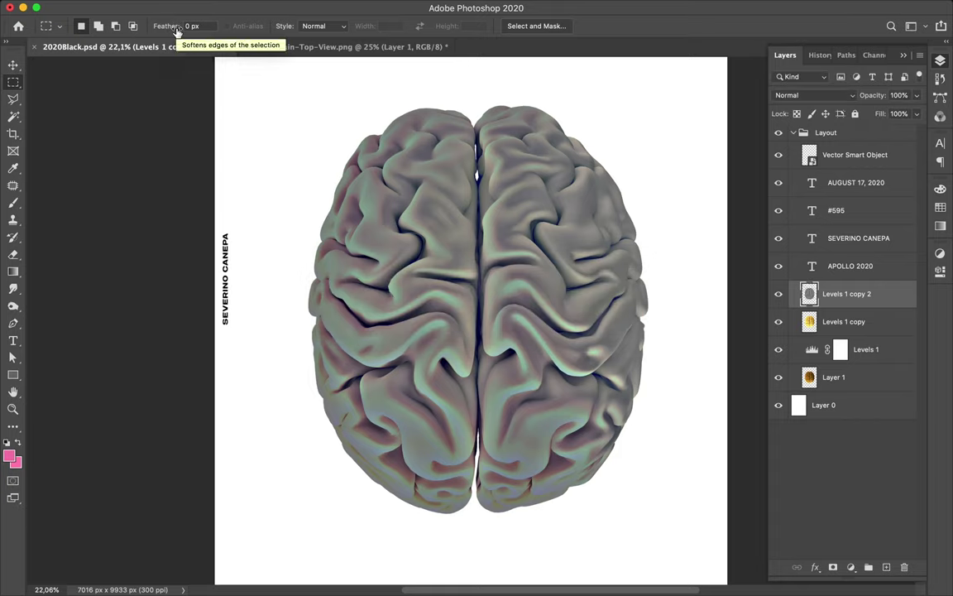
- Set Levels 1 copy 2 to Hue blend mode and duplicate it as Levels 1 copy 3
{"action": "left_click", "coordinate": [815, 96]}
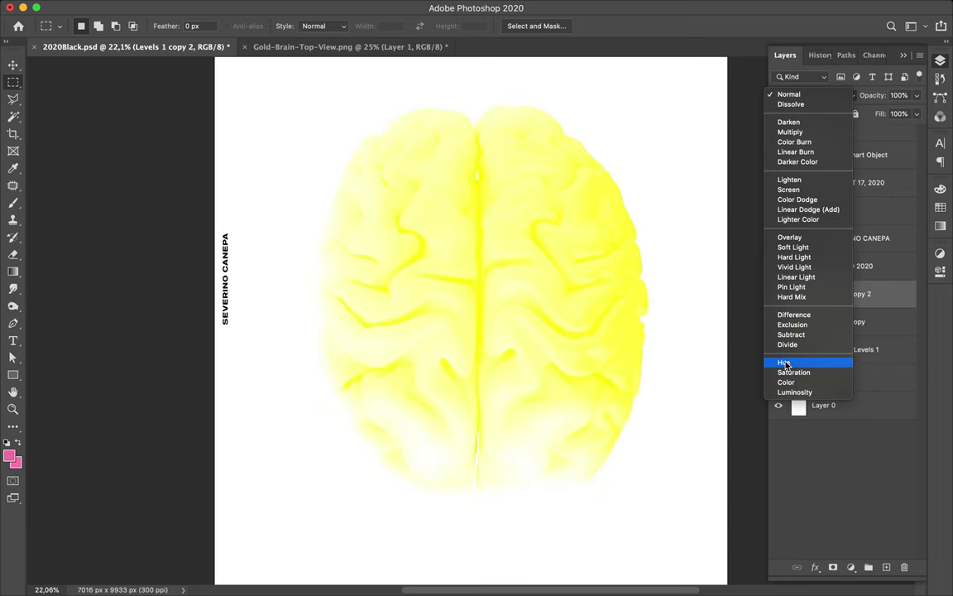
{"action": "key", "text": "Escape"}
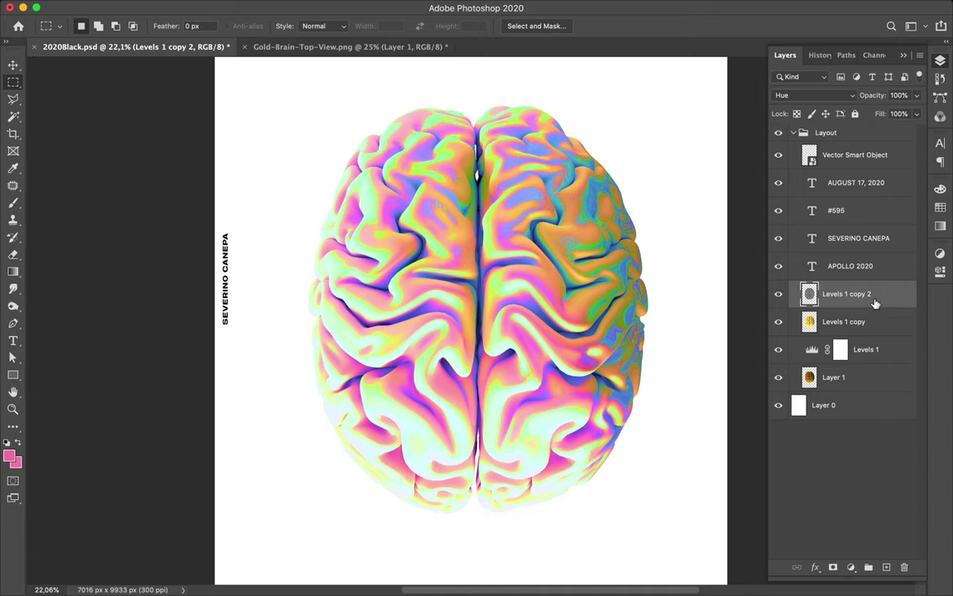
{"action": "left_click_drag", "start_coordinate": [874, 304], "coordinate": [874, 290]}
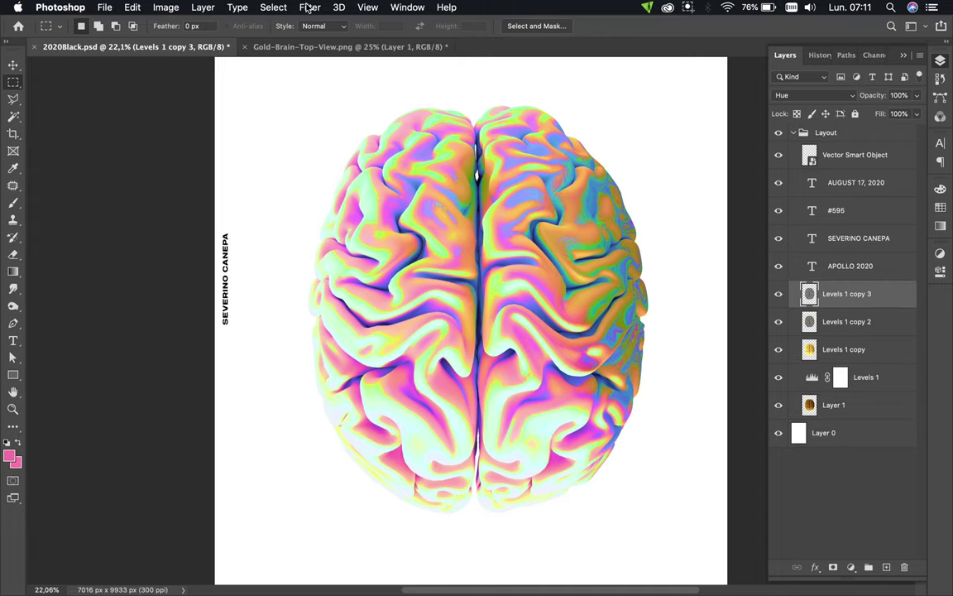
{"action": "left_click", "coordinate": [310, 8]}
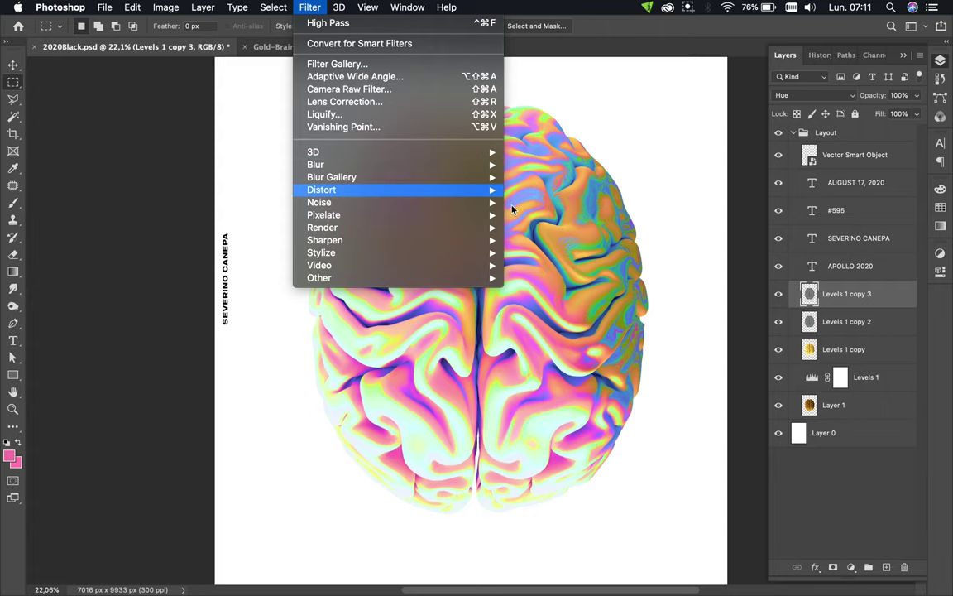
{"action": "mouse_move", "coordinate": [463, 164]}
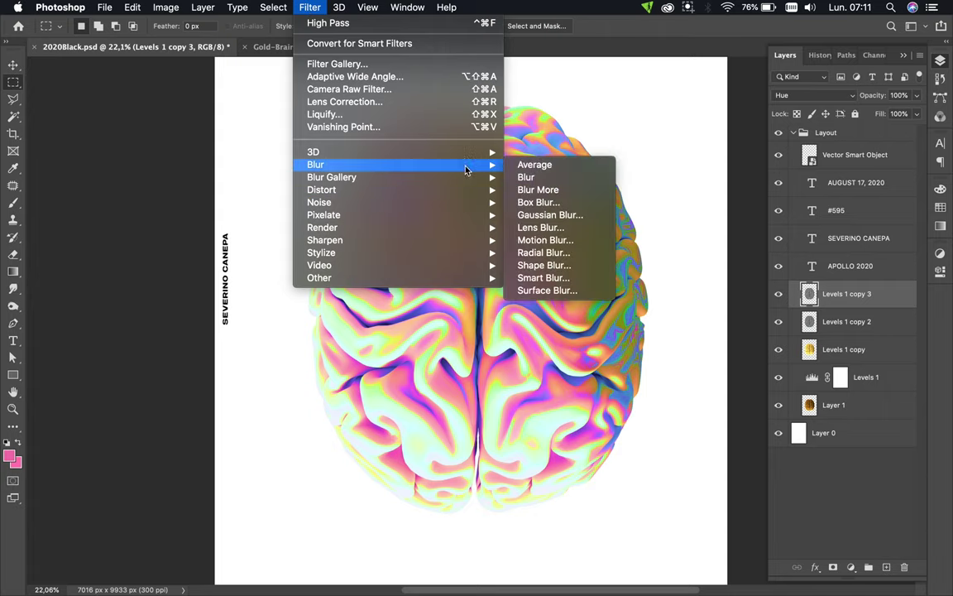
{"action": "left_click", "coordinate": [546, 241]}
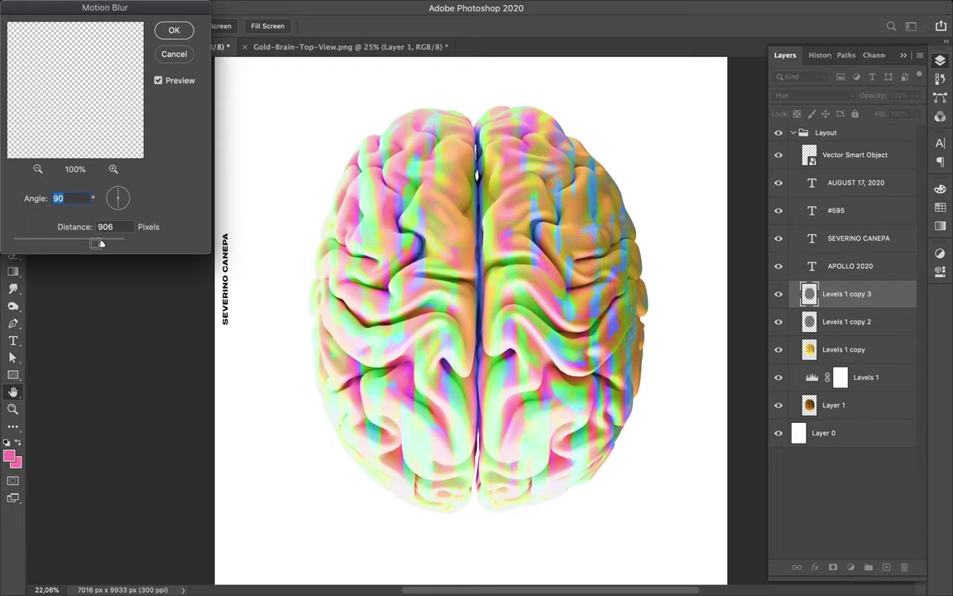
{"action": "left_click_drag", "start_coordinate": [86, 245], "coordinate": [72, 245]}
{"action": "key", "text": "Tab"}
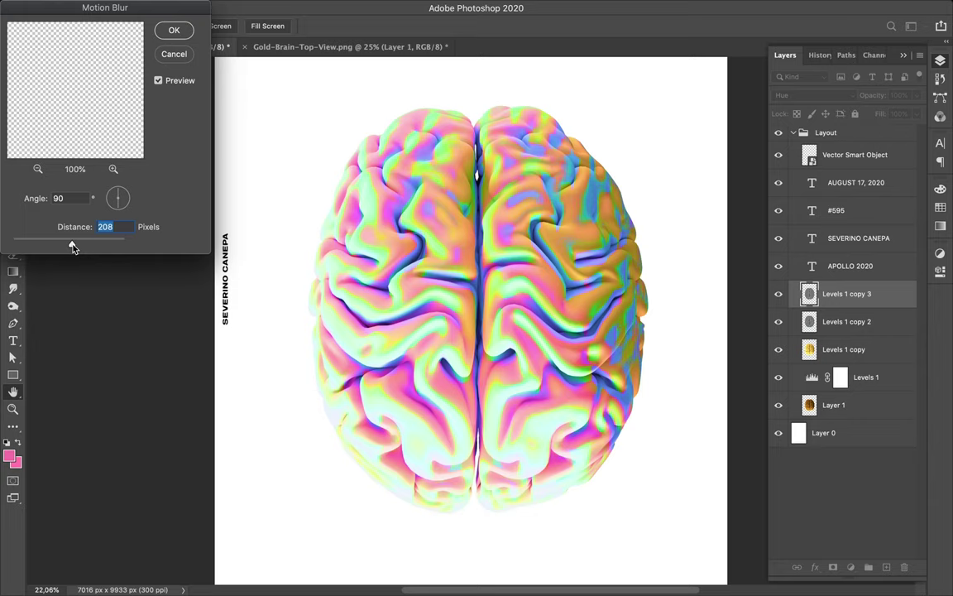
{"action": "mouse_move", "coordinate": [72, 246]}
{"action": "left_mouse_down"}
{"action": "mouse_move", "coordinate": [55, 246]}
{"action": "mouse_move", "coordinate": [76, 248]}
{"action": "left_mouse_up"}
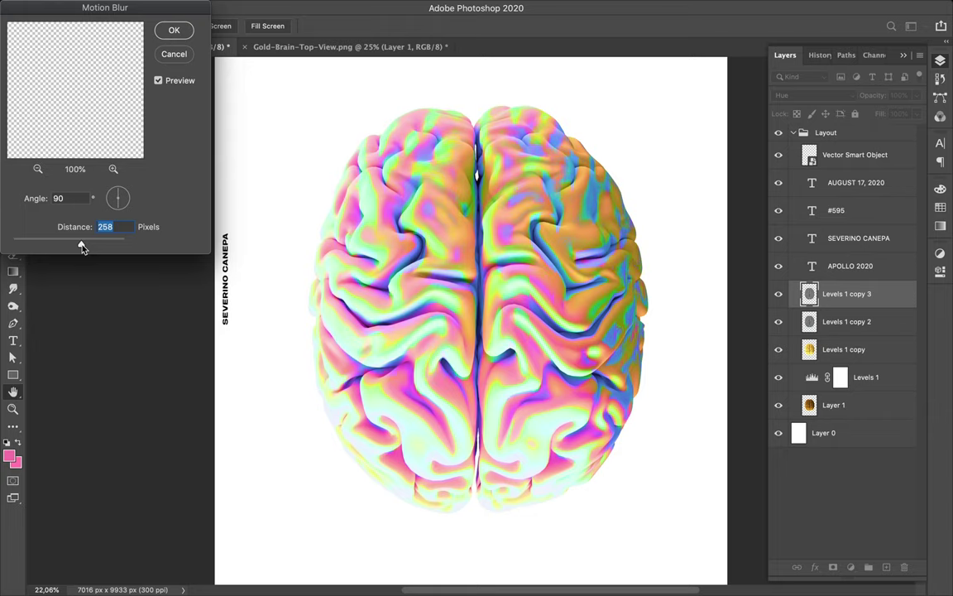
{"action": "left_click_drag", "start_coordinate": [81, 245], "coordinate": [47, 245]}
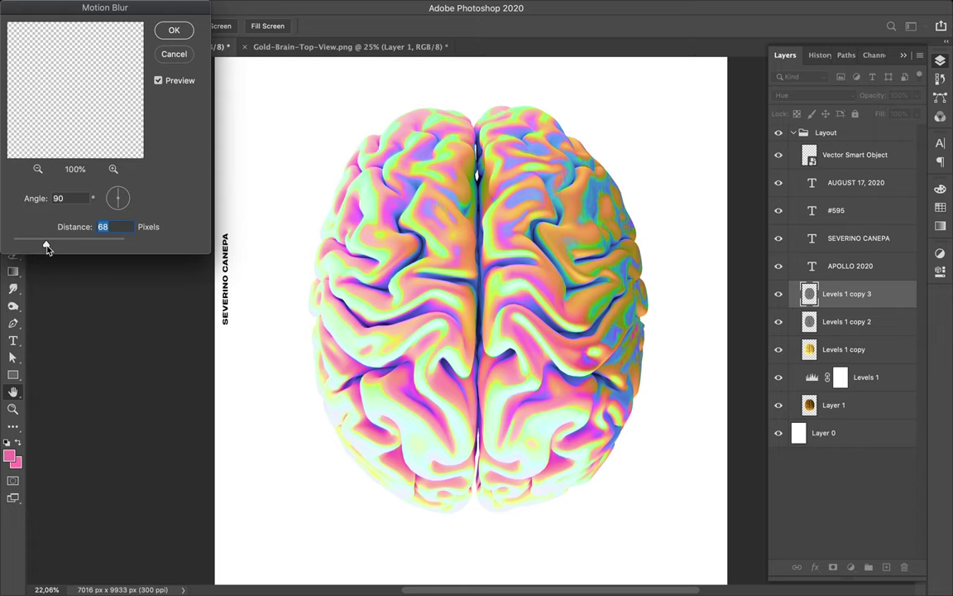
{"action": "left_click", "coordinate": [182, 55]}
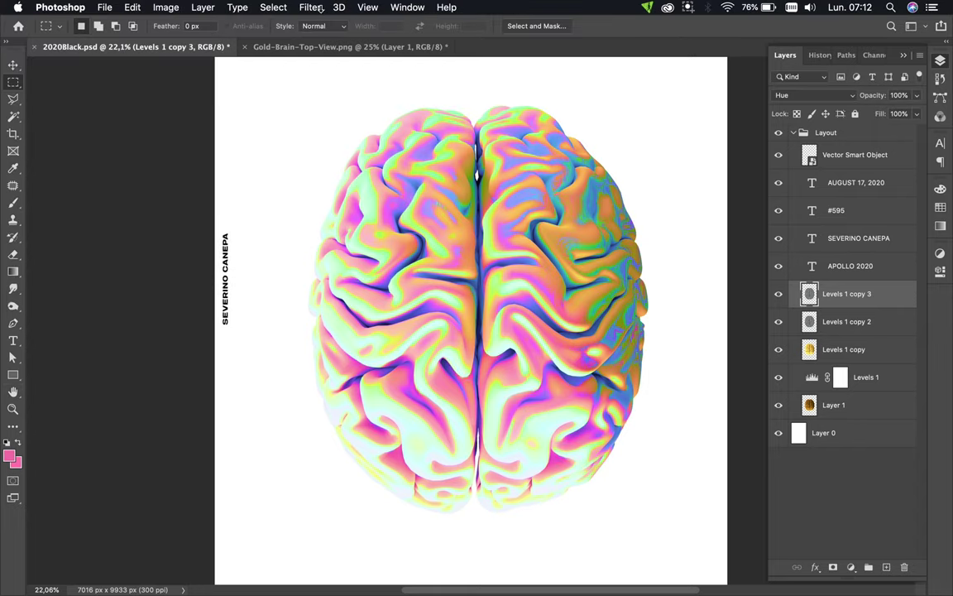
{"action": "left_click", "coordinate": [320, 8]}
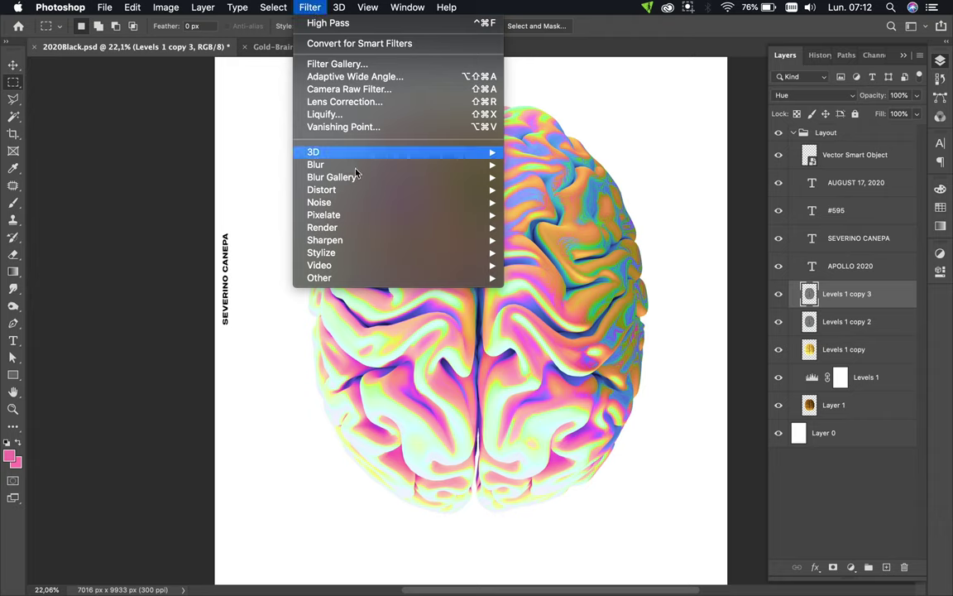
{"action": "mouse_move", "coordinate": [346, 219]}
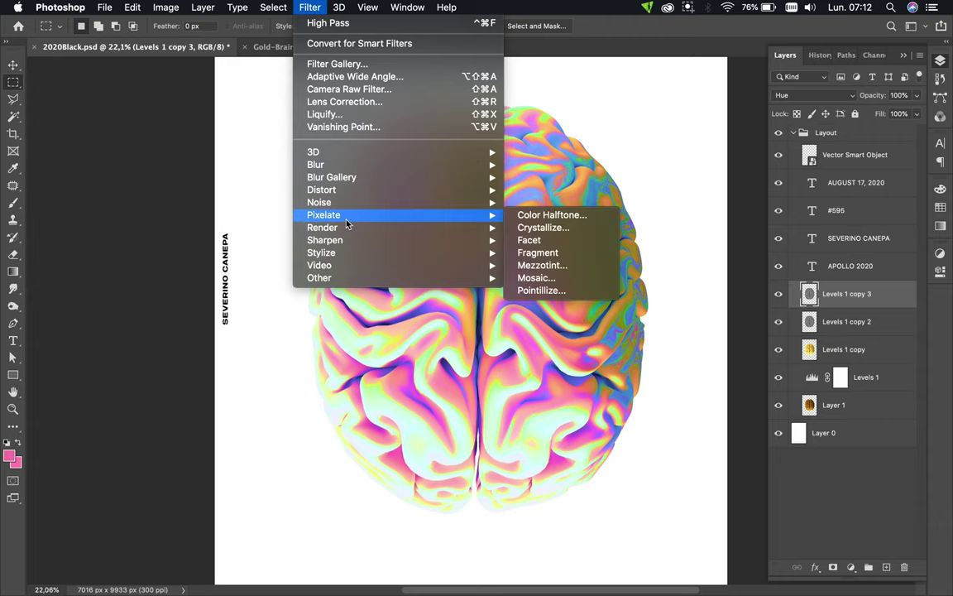
{"action": "left_click", "coordinate": [522, 279]}
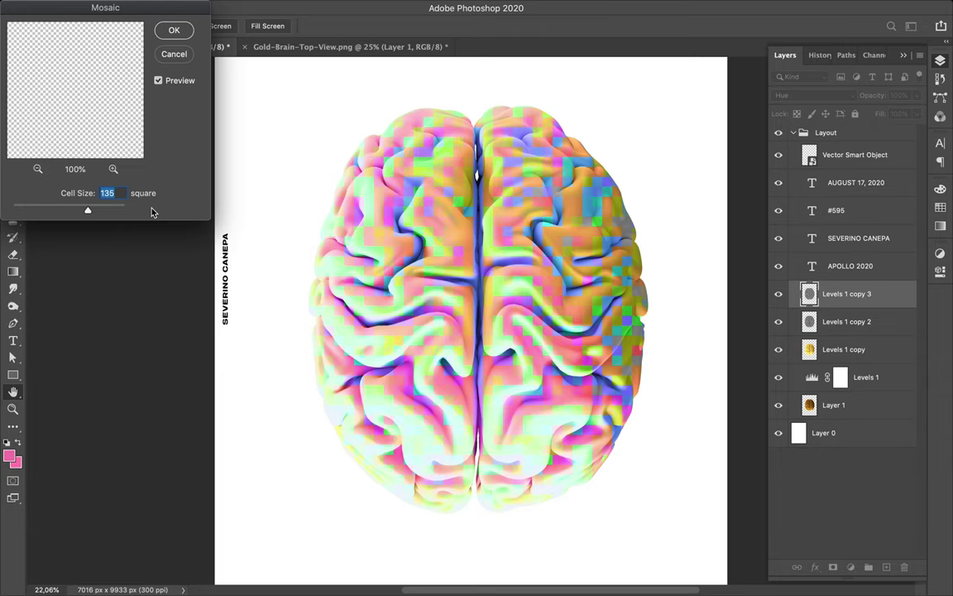
{"action": "left_click_drag", "start_coordinate": [88, 211], "coordinate": [56, 214]}
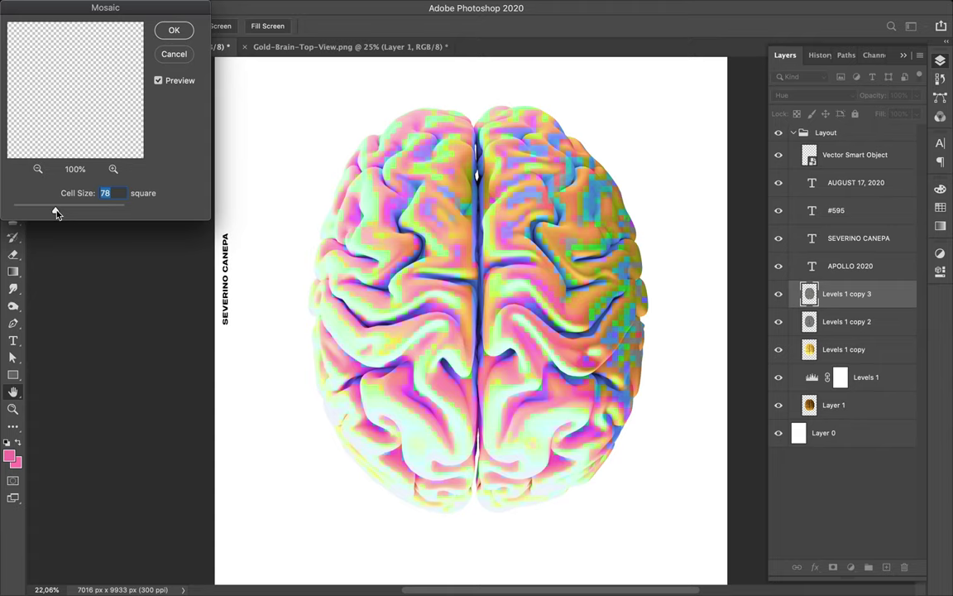
{"action": "left_click_drag", "start_coordinate": [56, 213], "coordinate": [45, 214]}
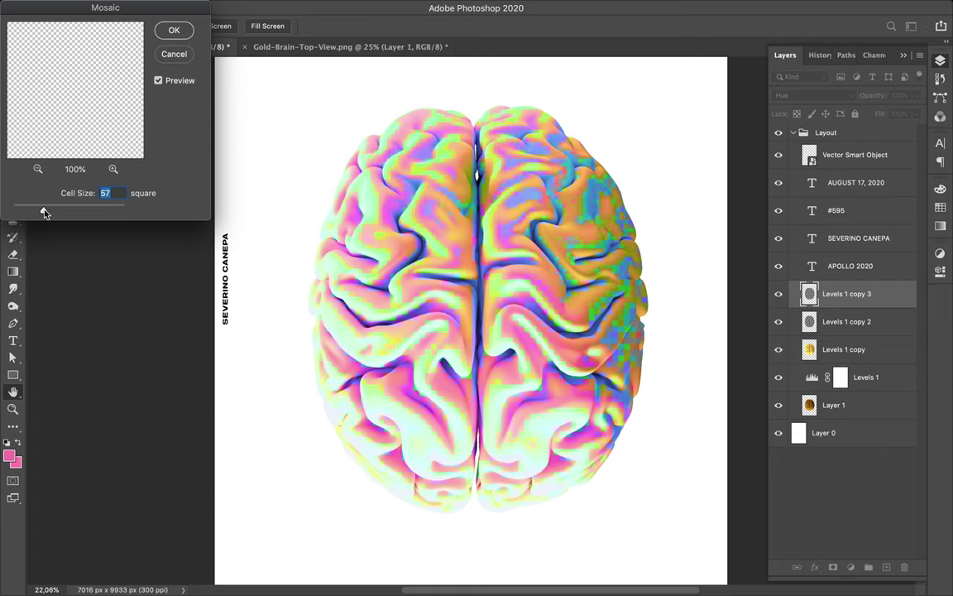
{"action": "left_click_drag", "start_coordinate": [44, 214], "coordinate": [91, 213]}
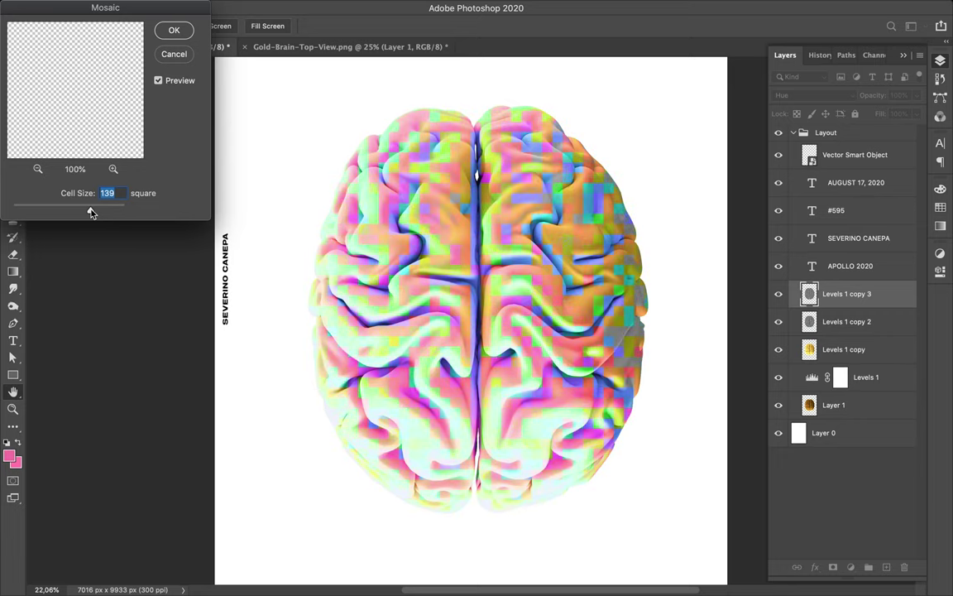
{"action": "left_click_drag", "start_coordinate": [69, 213], "coordinate": [67, 213]}
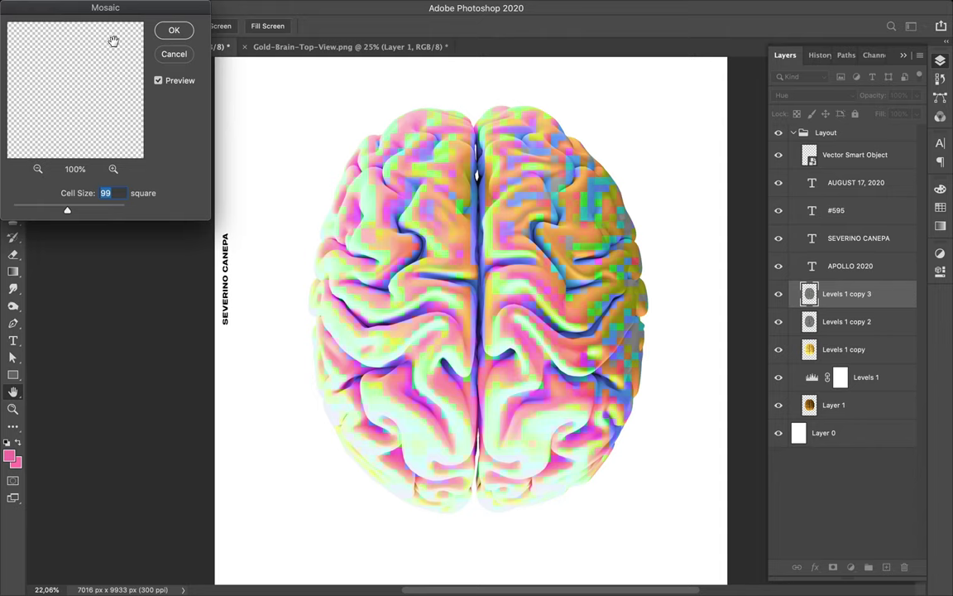
{"action": "left_click", "coordinate": [182, 58]}
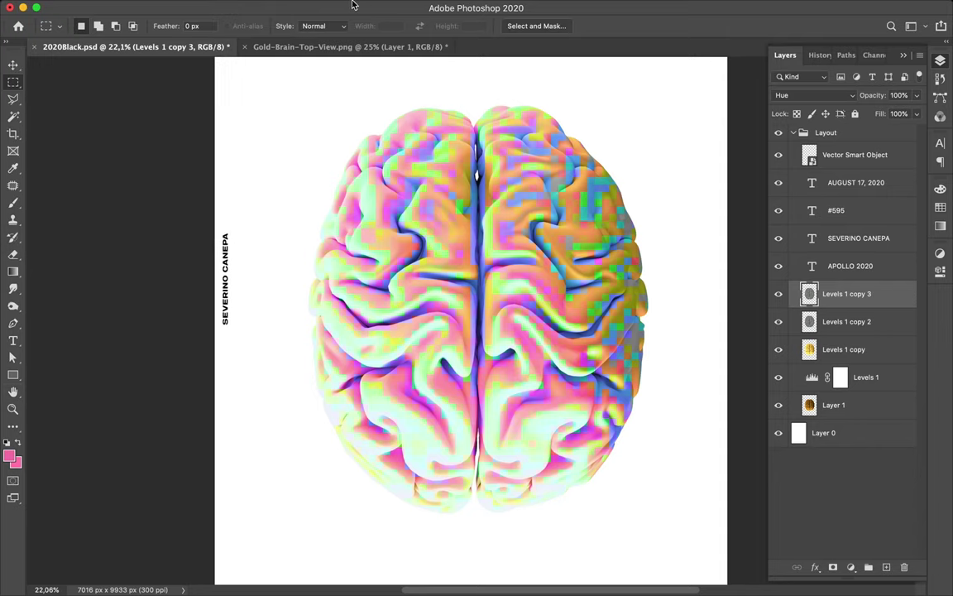
{"action": "left_click", "coordinate": [314, 7]}
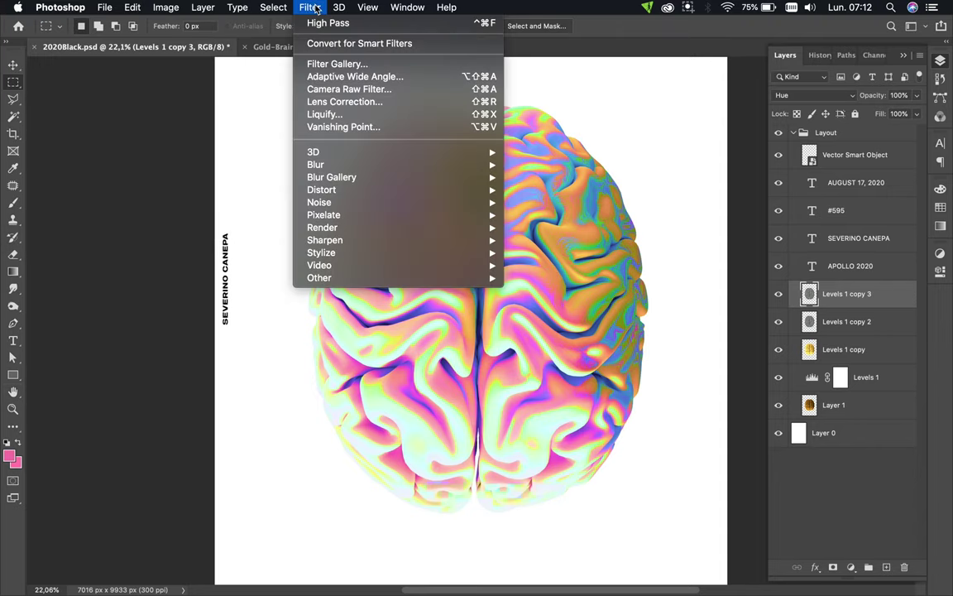
- Run Filter > Stylize > Solarize on Levels 1 copy 3
{"action": "mouse_move", "coordinate": [339, 217]}
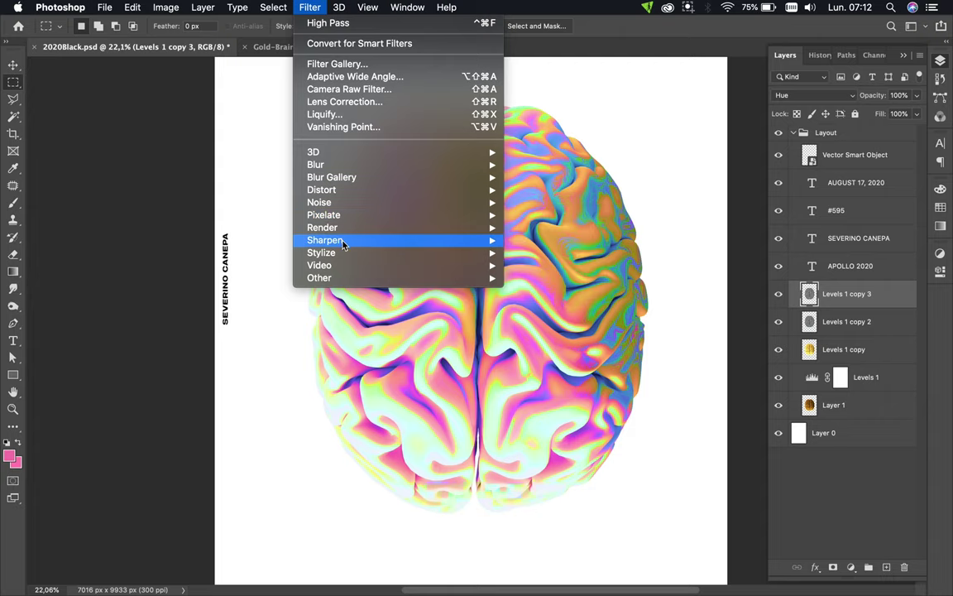
{"action": "mouse_move", "coordinate": [341, 253]}
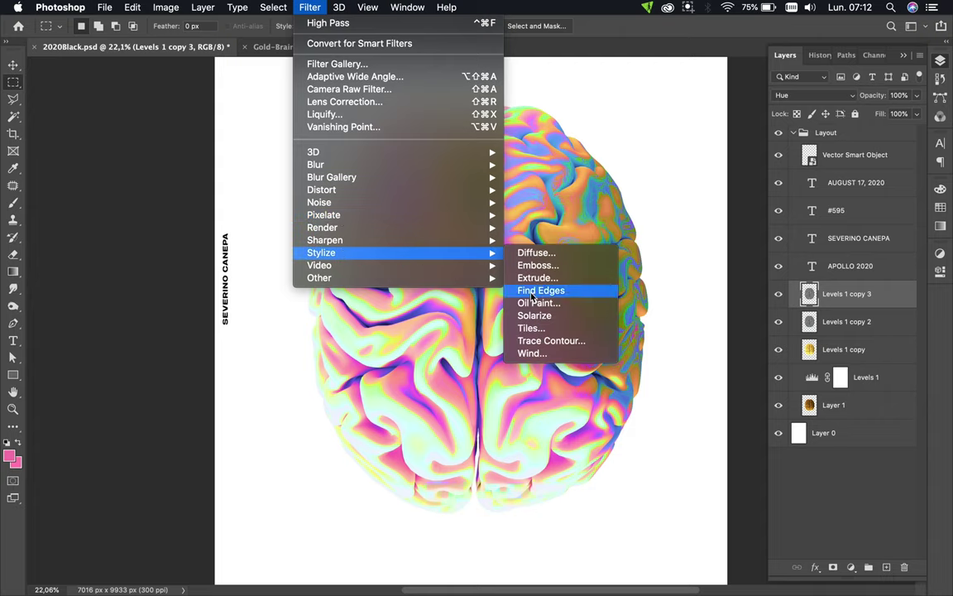
{"action": "left_click", "coordinate": [535, 319]}
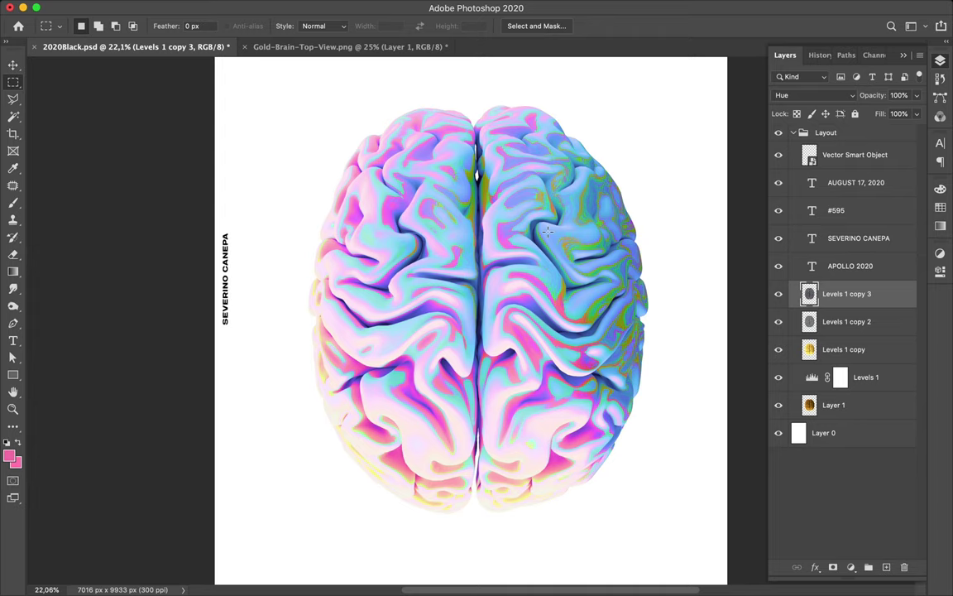
{"action": "scroll", "coordinate": [547, 231], "scroll_direction": "up", "scroll_amount": 5}
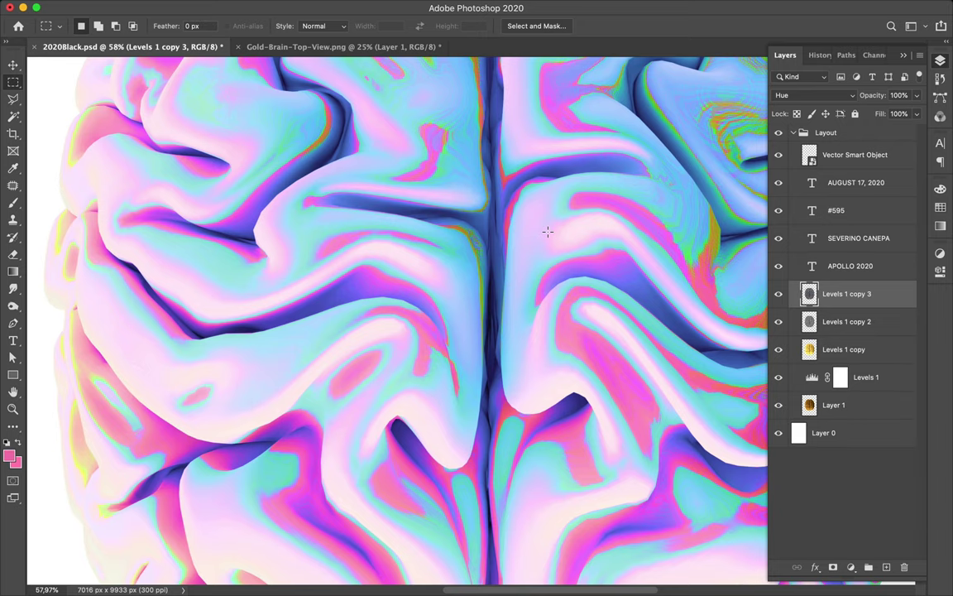
{"action": "scroll", "coordinate": [547, 230], "scroll_direction": "up", "scroll_amount": 3}
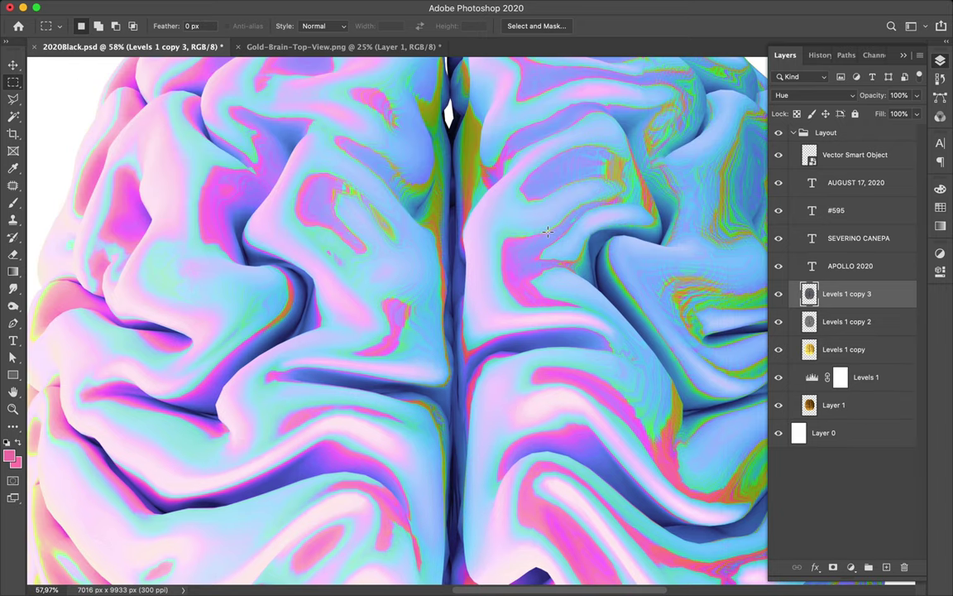
{"action": "scroll", "coordinate": [547, 231], "scroll_direction": "right", "scroll_amount": 3}
{"action": "scroll", "coordinate": [548, 231], "scroll_direction": "right", "scroll_amount": 2}
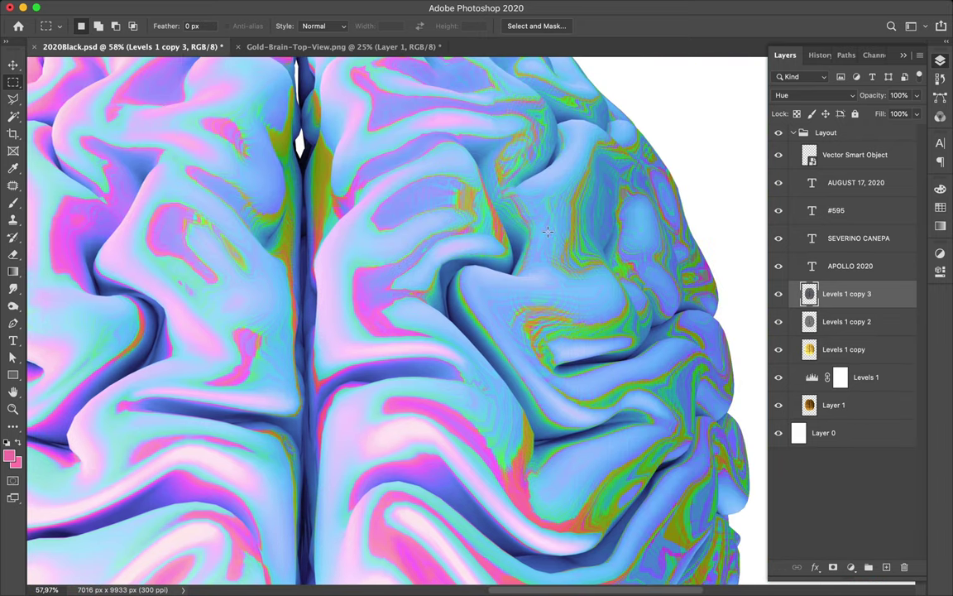
{"action": "scroll", "coordinate": [547, 230], "scroll_direction": "right", "scroll_amount": 3}
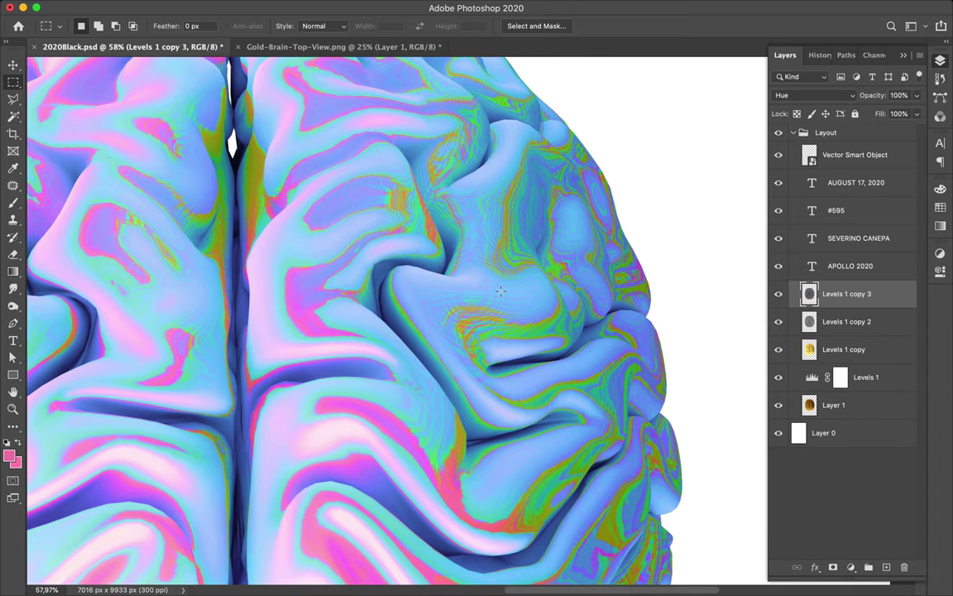
{"action": "scroll", "coordinate": [500, 290], "scroll_direction": "up", "scroll_amount": 2}
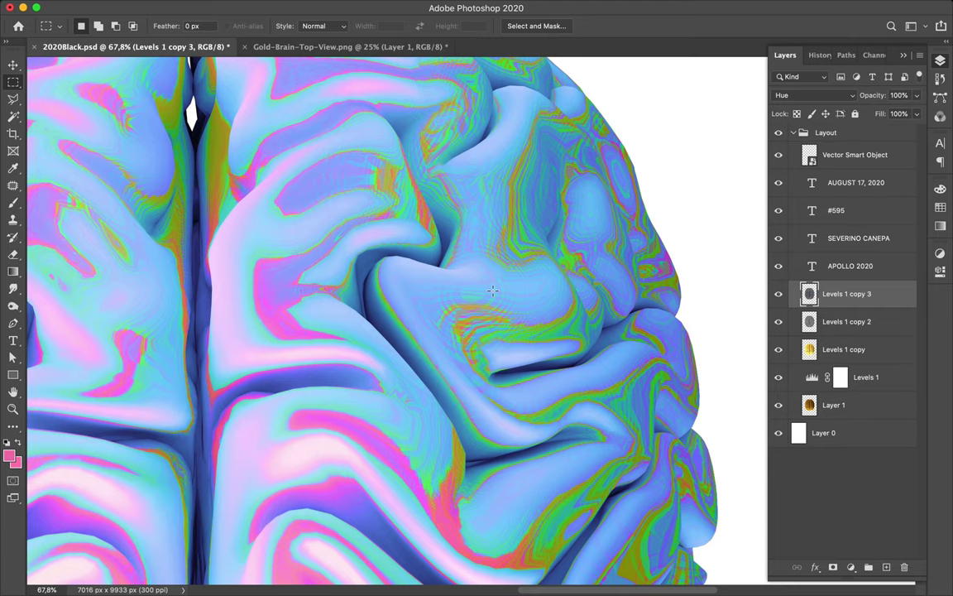
{"action": "scroll", "coordinate": [492, 291], "scroll_direction": "up", "scroll_amount": 1}
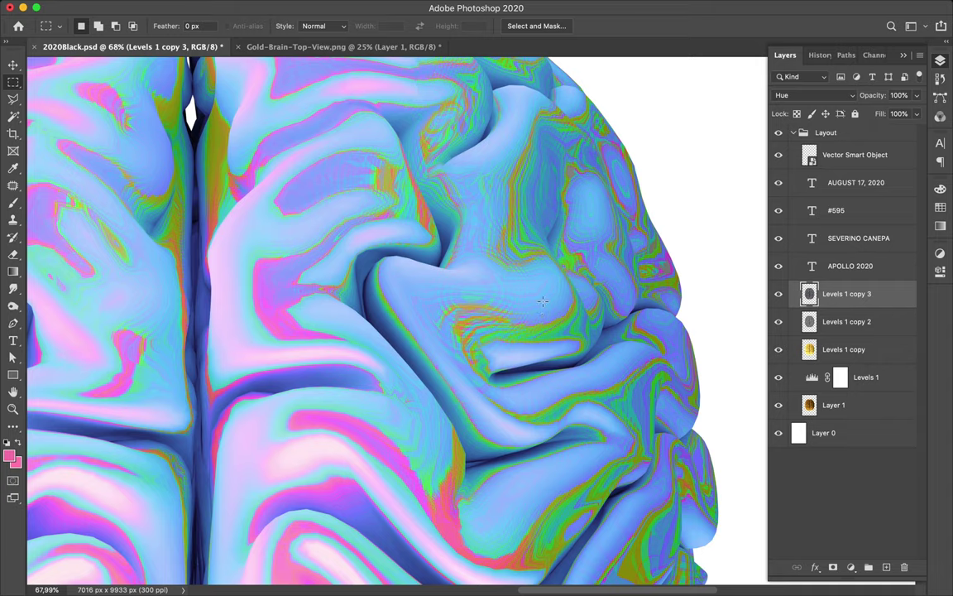
{"action": "key", "text": "super+0"}
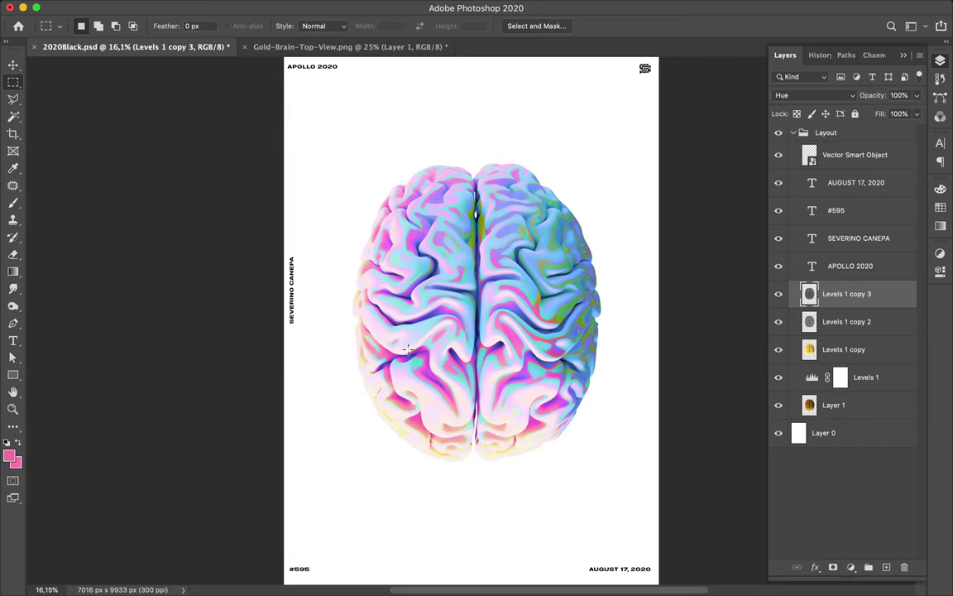
{"action": "key", "text": "super+plus"}
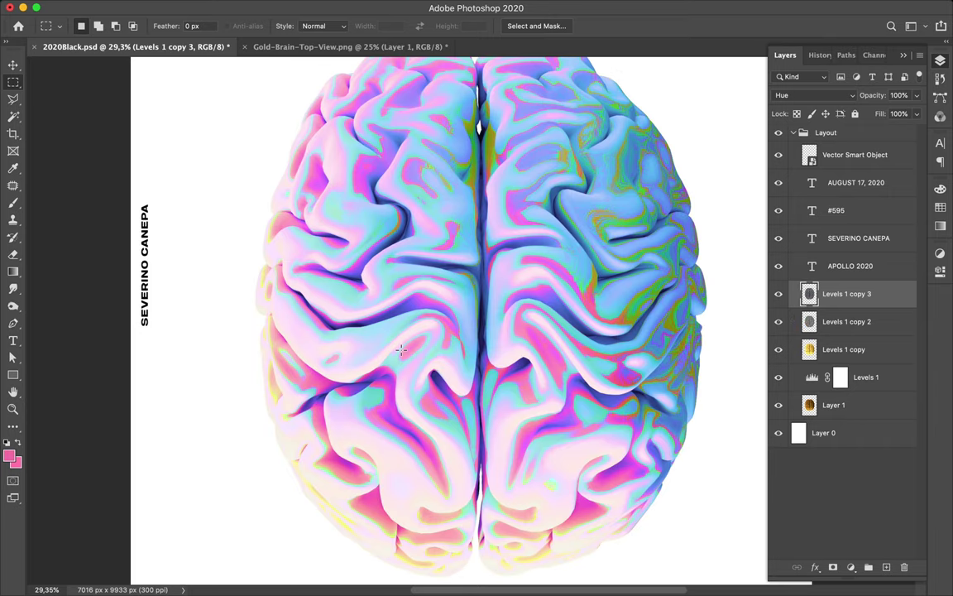
{"action": "key", "text": "i"}
{"action": "scroll", "coordinate": [589, 98], "scroll_direction": "up", "scroll_amount": 3}
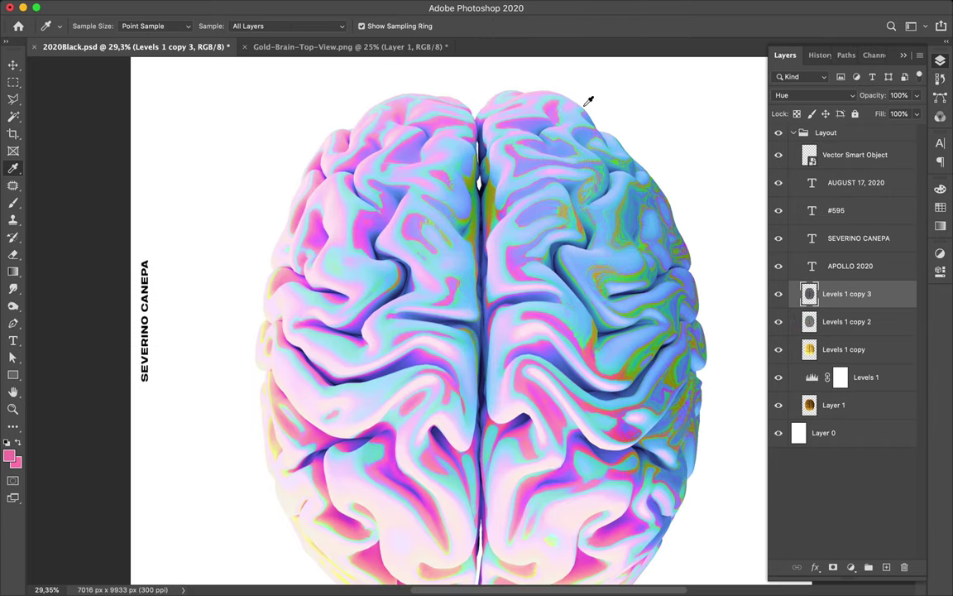
- Sample blue and pink tones from the brain's midline and right hemisphere with the Eyedropper
{"action": "left_click", "coordinate": [488, 147]}
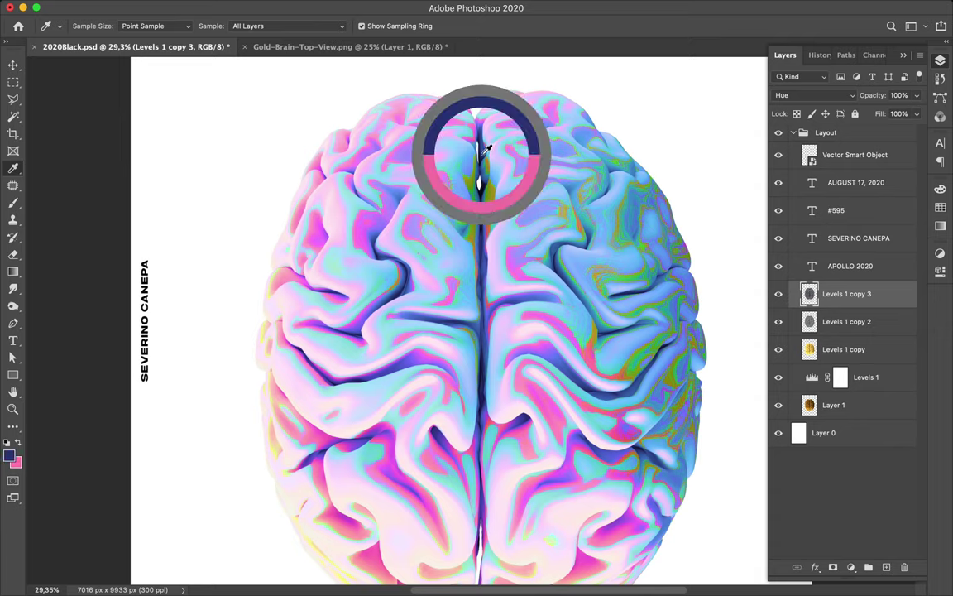
{"action": "left_click_drag", "start_coordinate": [487, 149], "coordinate": [515, 171]}
{"action": "left_click", "coordinate": [513, 178]}
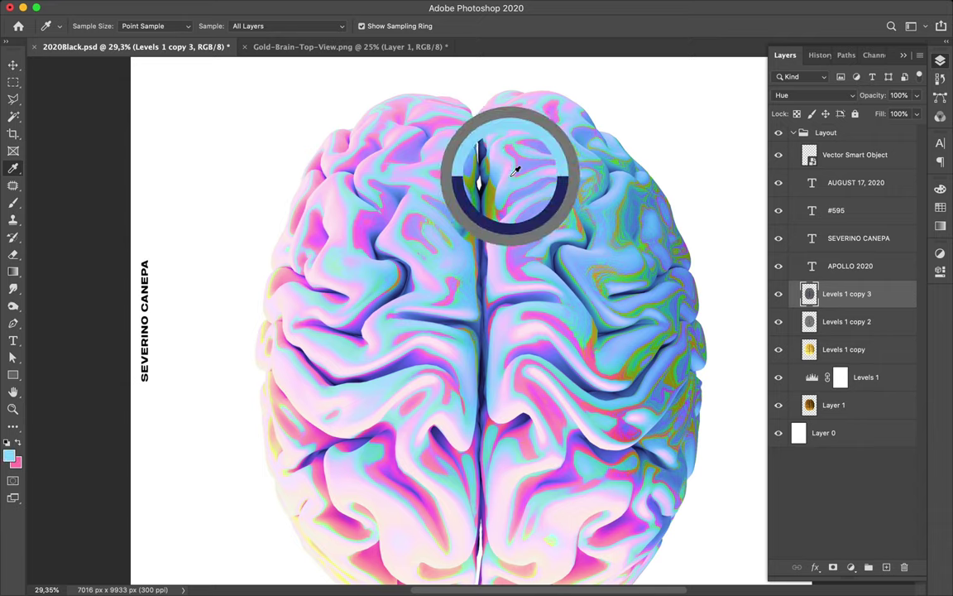
{"action": "left_click_drag", "start_coordinate": [515, 171], "coordinate": [514, 143]}
{"action": "left_click", "coordinate": [516, 144]}
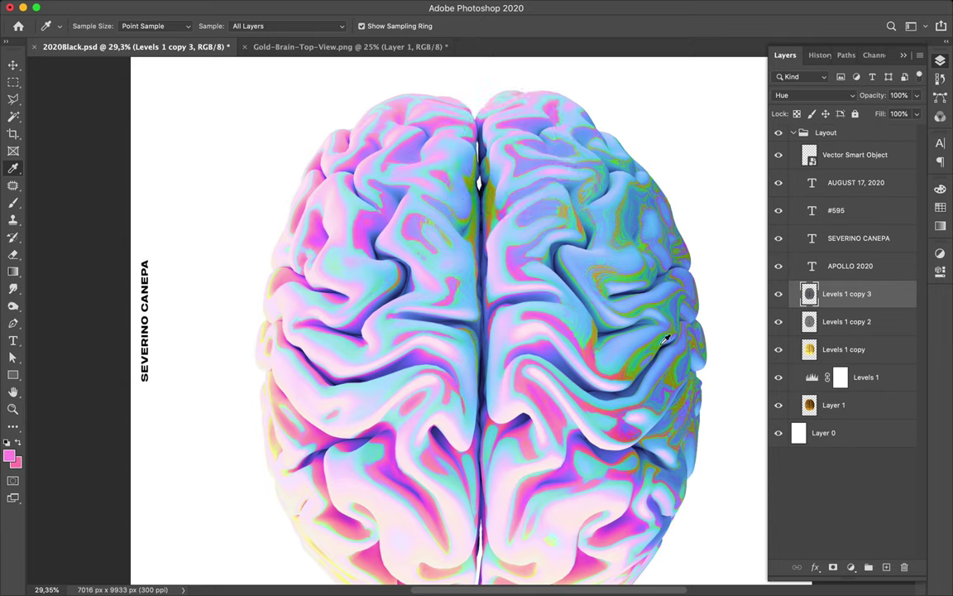
- Try green and olive tones, then keep the pale peach from the brain's lower-left edge
{"action": "left_click_drag", "start_coordinate": [681, 368], "coordinate": [682, 371]}
{"action": "left_click_drag", "start_coordinate": [638, 273], "coordinate": [464, 451]}
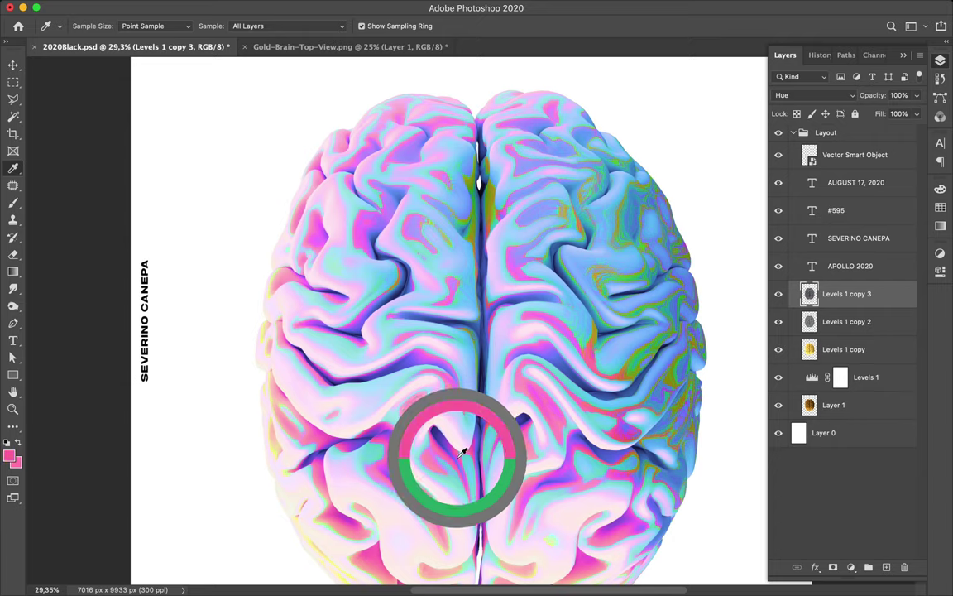
{"action": "left_click_drag", "start_coordinate": [463, 451], "coordinate": [464, 451]}
{"action": "left_click_drag", "start_coordinate": [279, 442], "coordinate": [282, 446]}
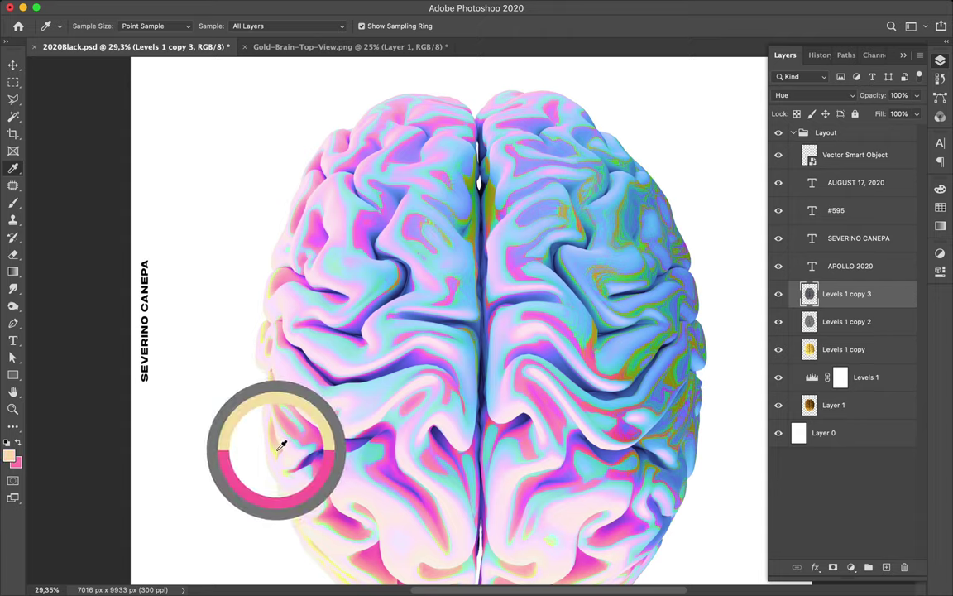
{"action": "left_click_drag", "start_coordinate": [281, 445], "coordinate": [281, 445]}
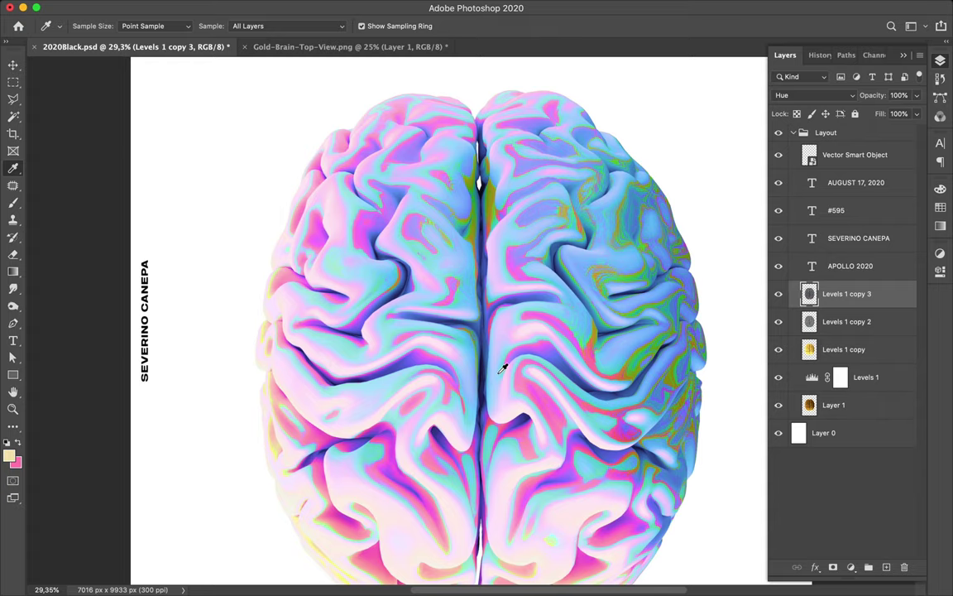
{"action": "key", "text": "super+0"}
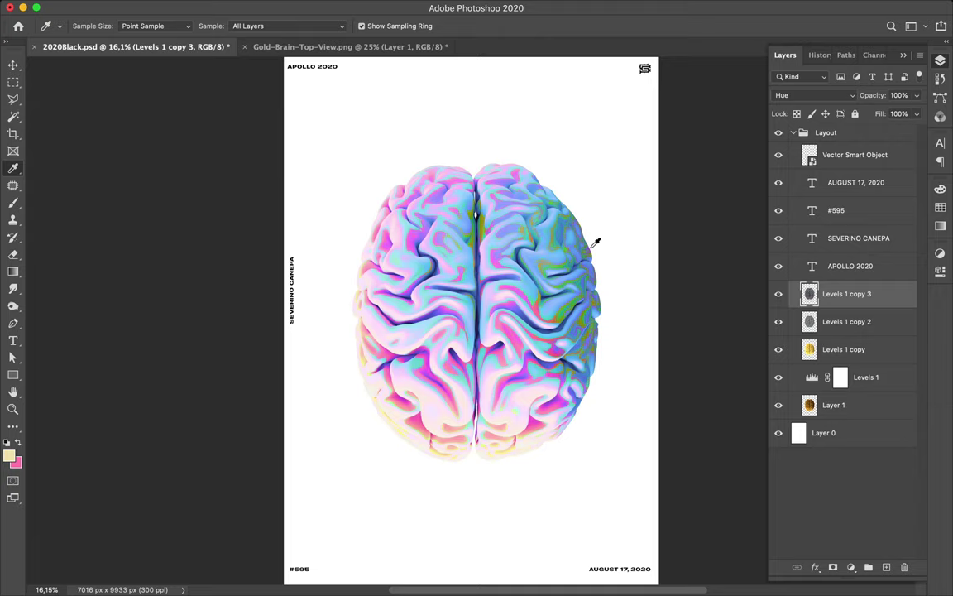
{"action": "key", "text": "u"}
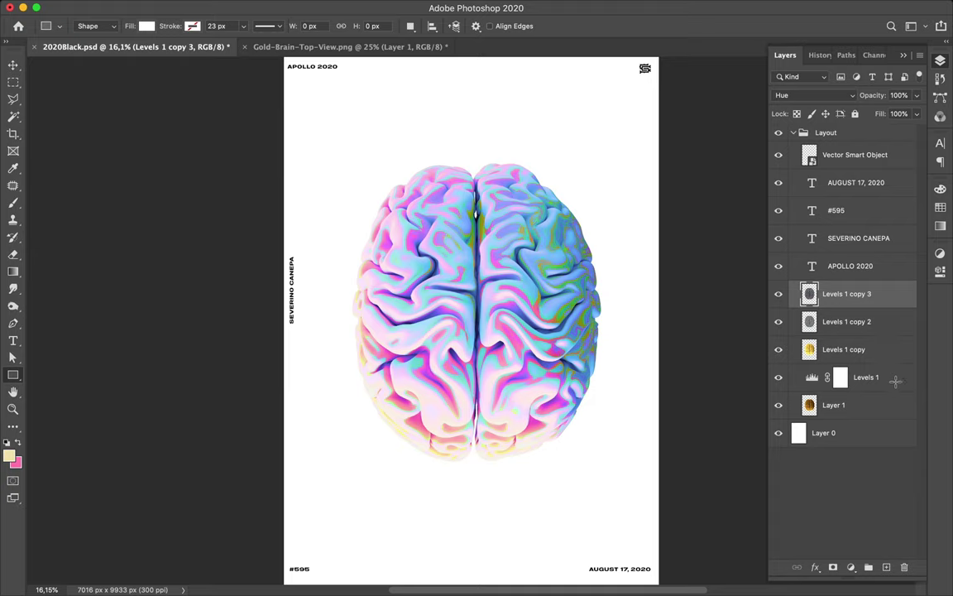
- Select Levels 1 and Layer 1 together, delete them, and zoom out around the poster
{"action": "key", "text": "z"}
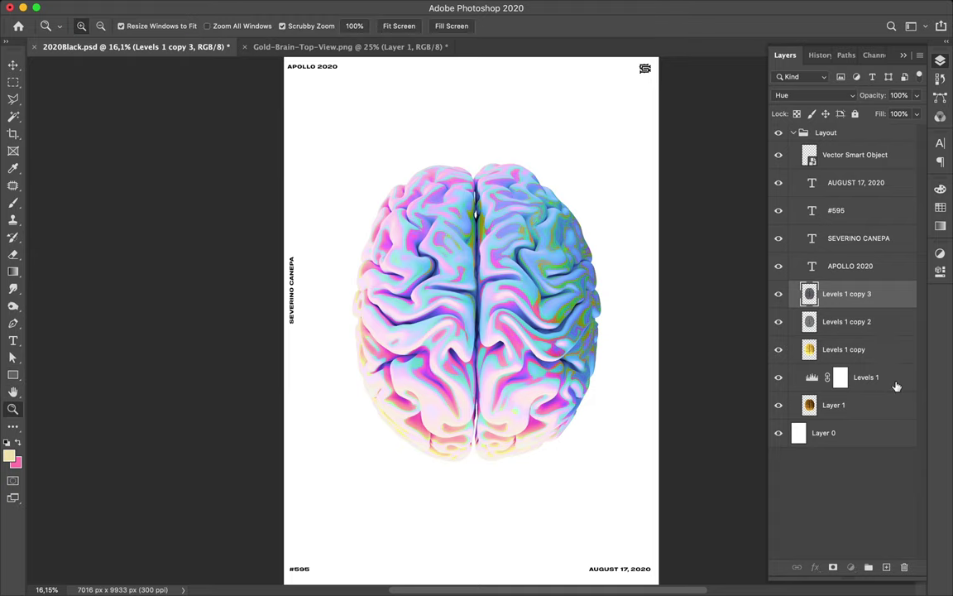
{"action": "left_click", "coordinate": [884, 378]}
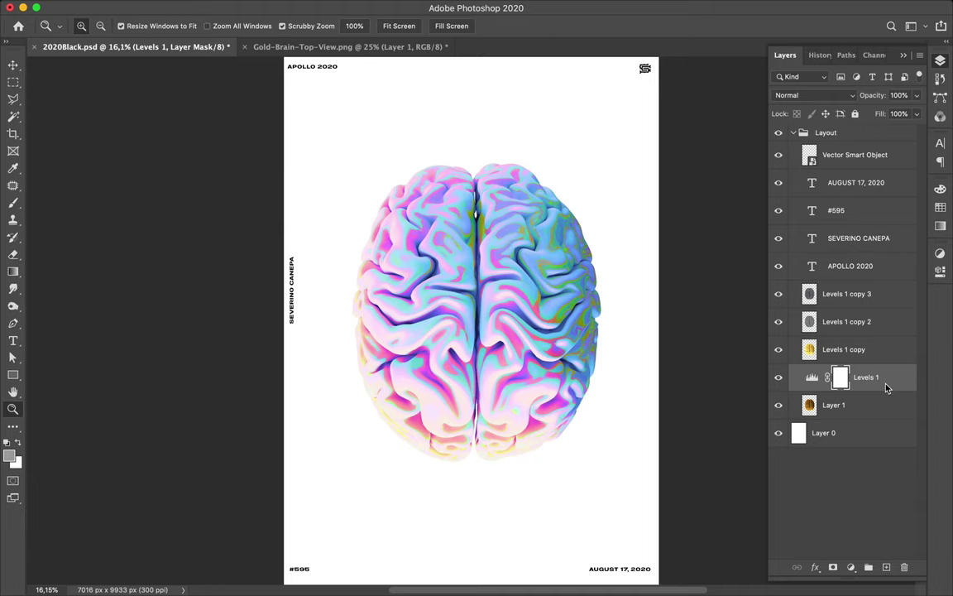
{"action": "right_click", "coordinate": [872, 404]}
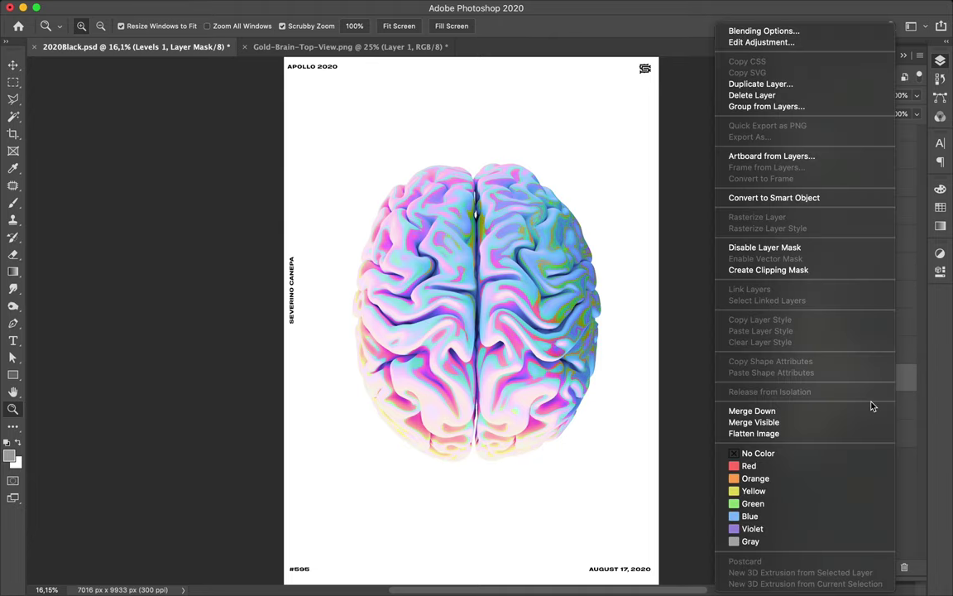
{"action": "left_click", "coordinate": [904, 400]}
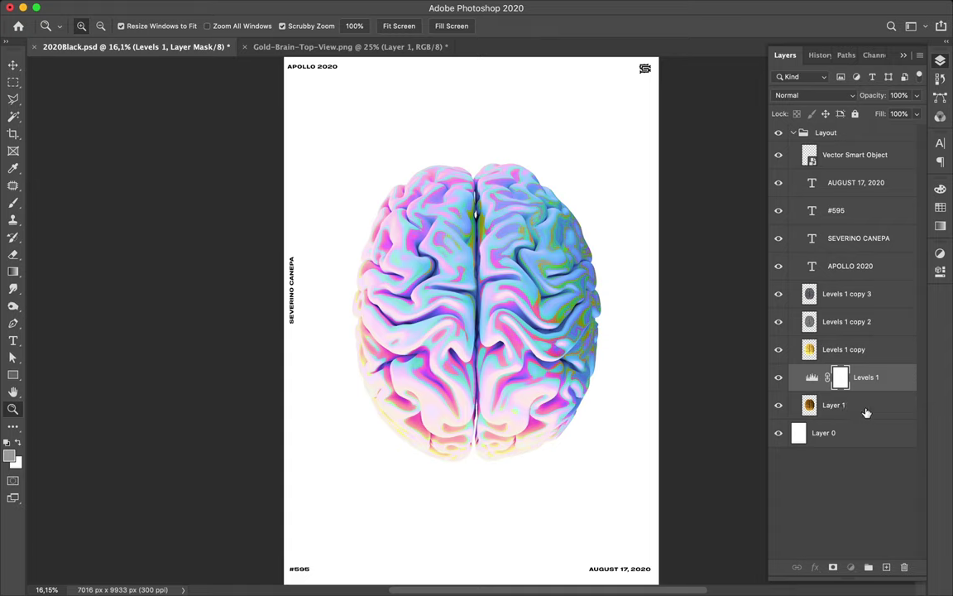
{"action": "left_click", "coordinate": [867, 412], "text": "shift"}
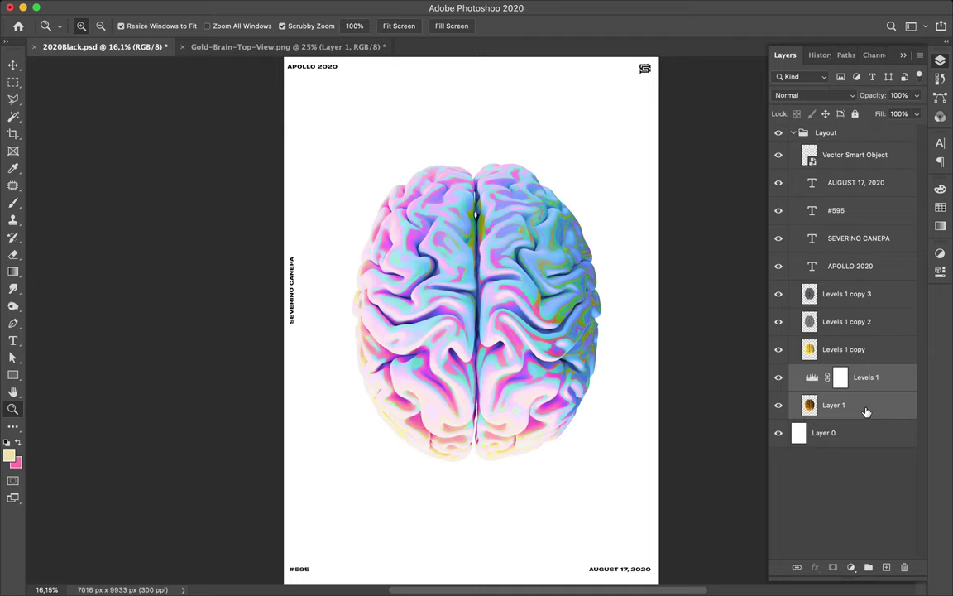
{"action": "key", "text": "Delete"}
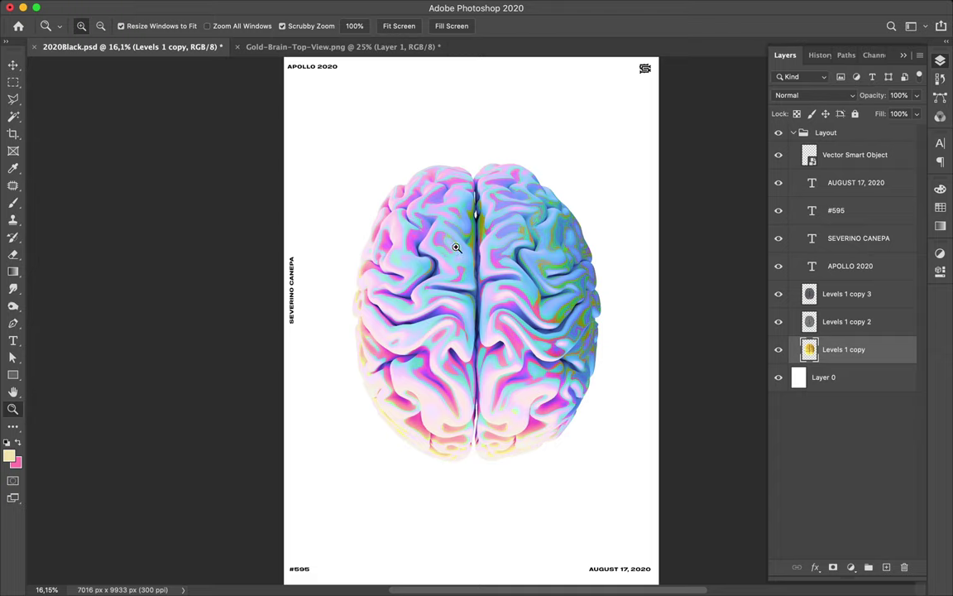
{"action": "left_click", "coordinate": [684, 261], "text": "alt"}
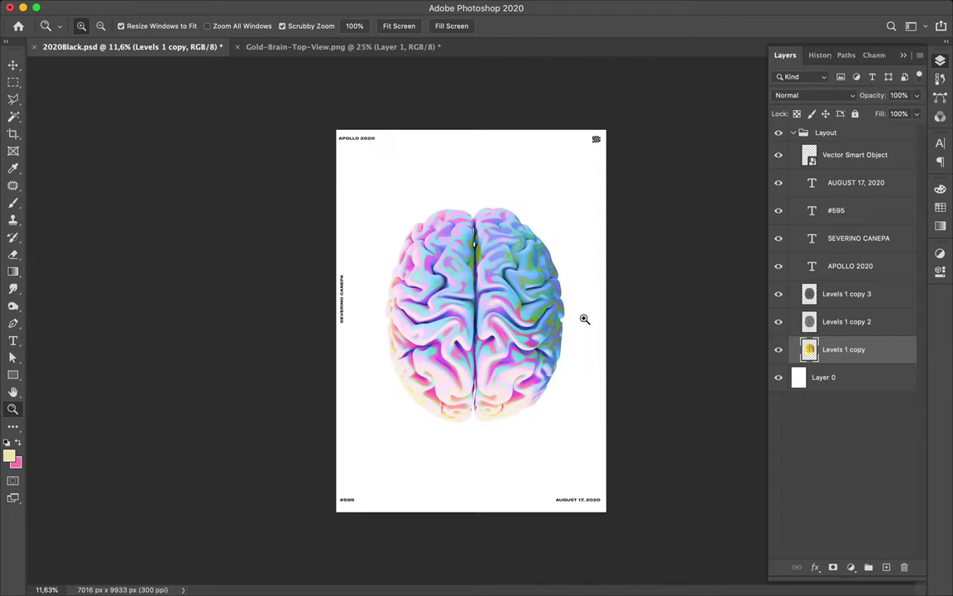
- Draw a white 7184 × 10135 px rectangle over the whole poster above Layer 0
{"action": "key", "text": "u"}
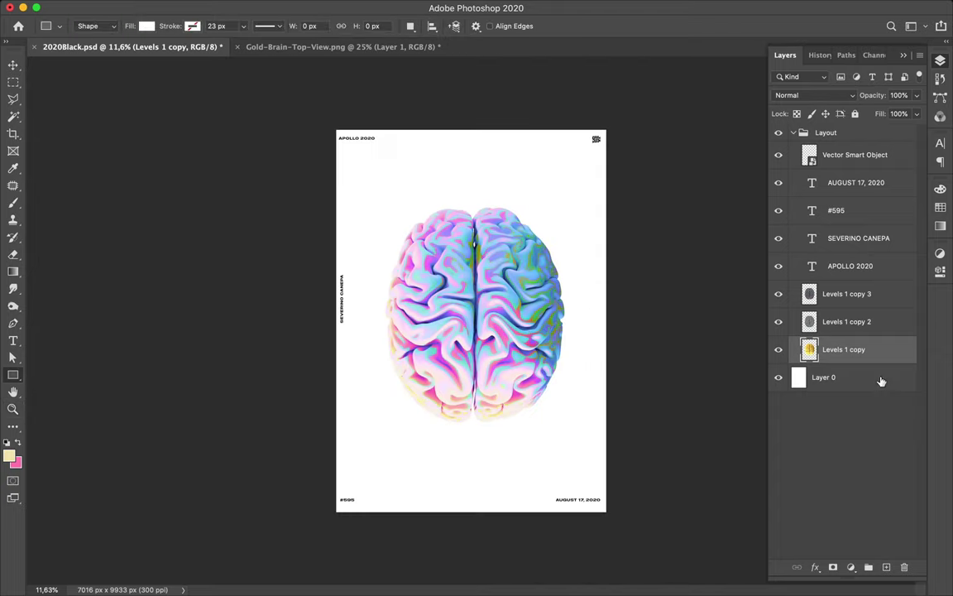
{"action": "key", "text": "alt+bracketleft"}
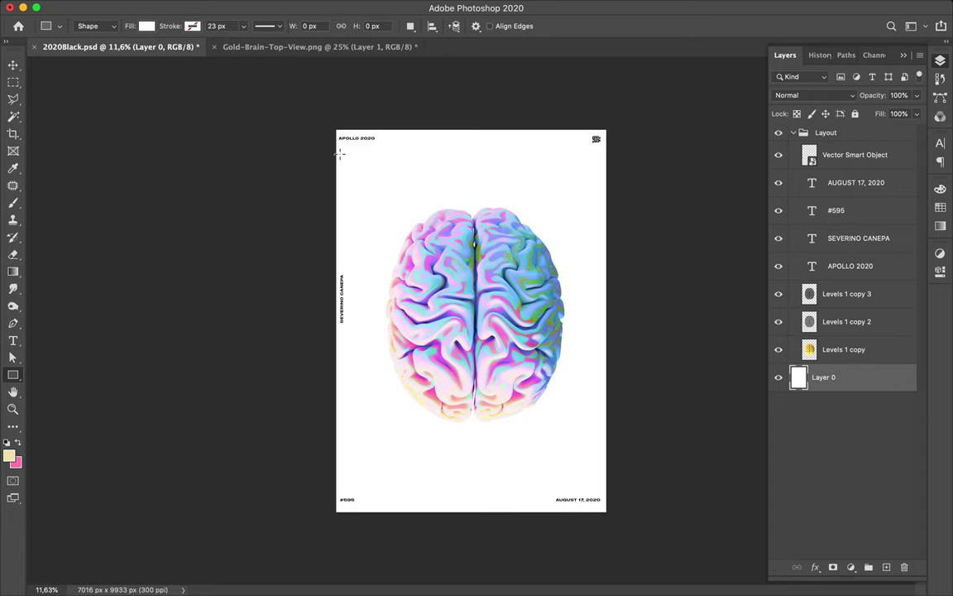
{"action": "left_click_drag", "start_coordinate": [334, 126], "coordinate": [610, 515]}
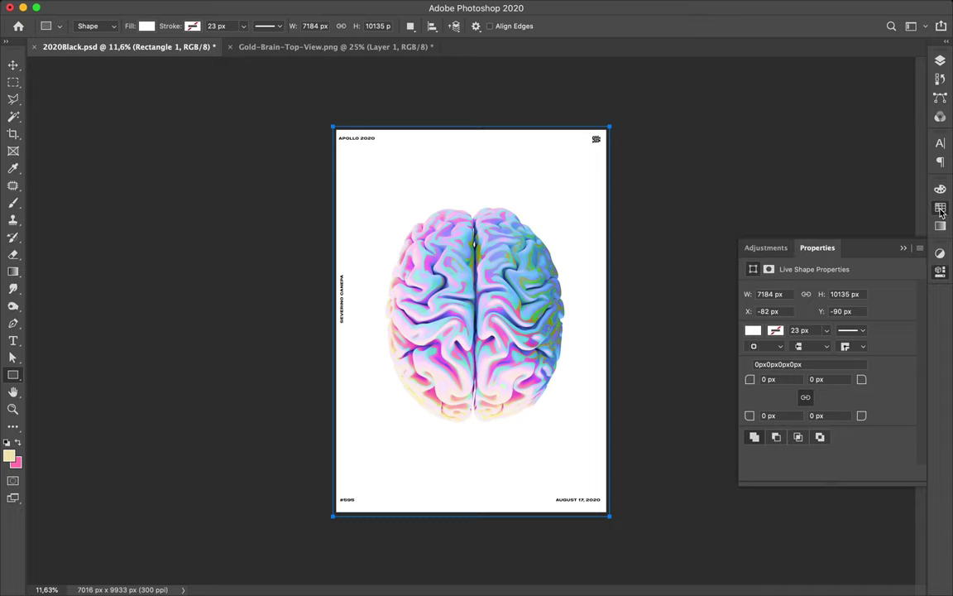
{"action": "left_click", "coordinate": [941, 209]}
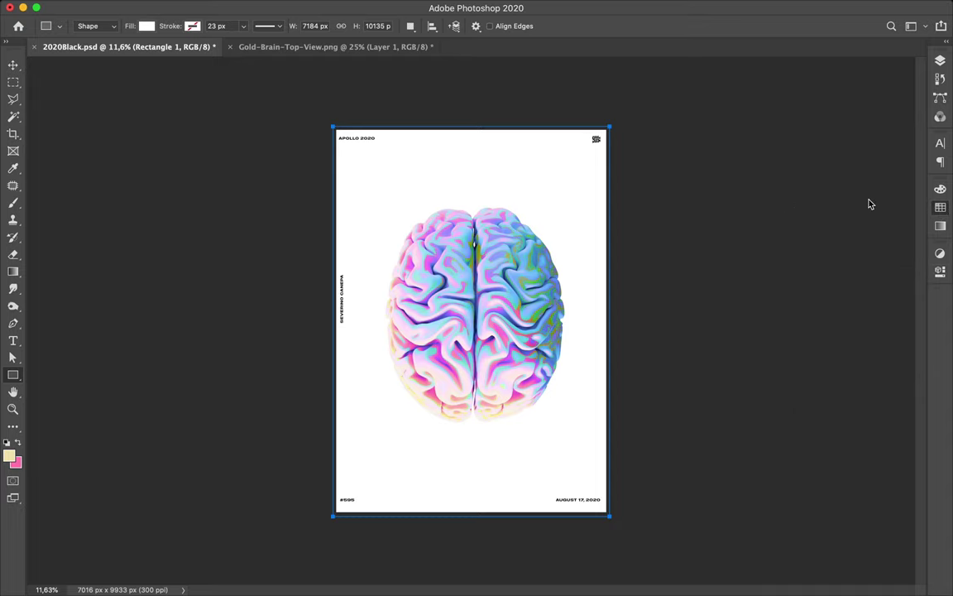
{"action": "left_click", "coordinate": [941, 208]}
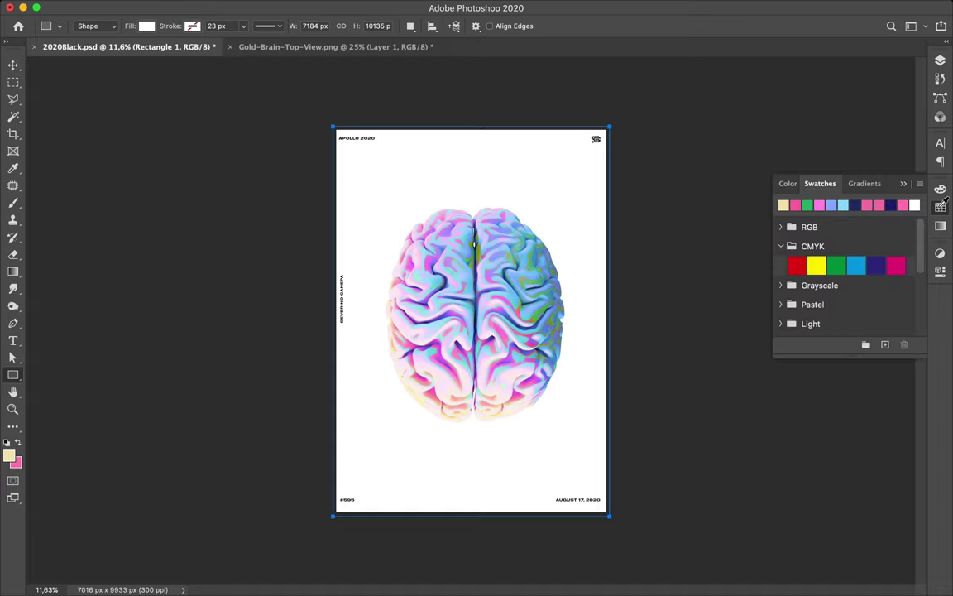
{"action": "left_click", "coordinate": [781, 202]}
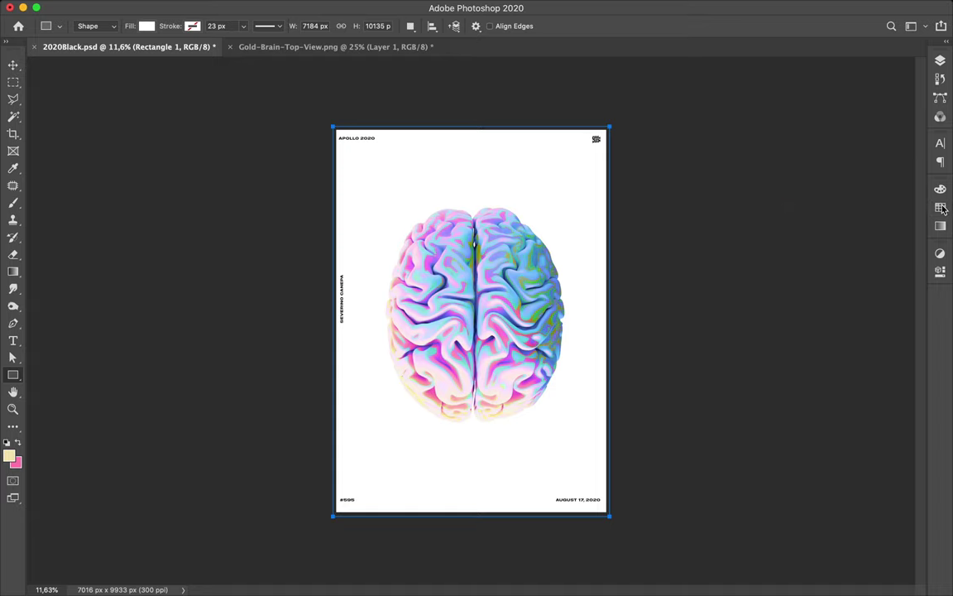
{"action": "left_click", "coordinate": [563, 319]}
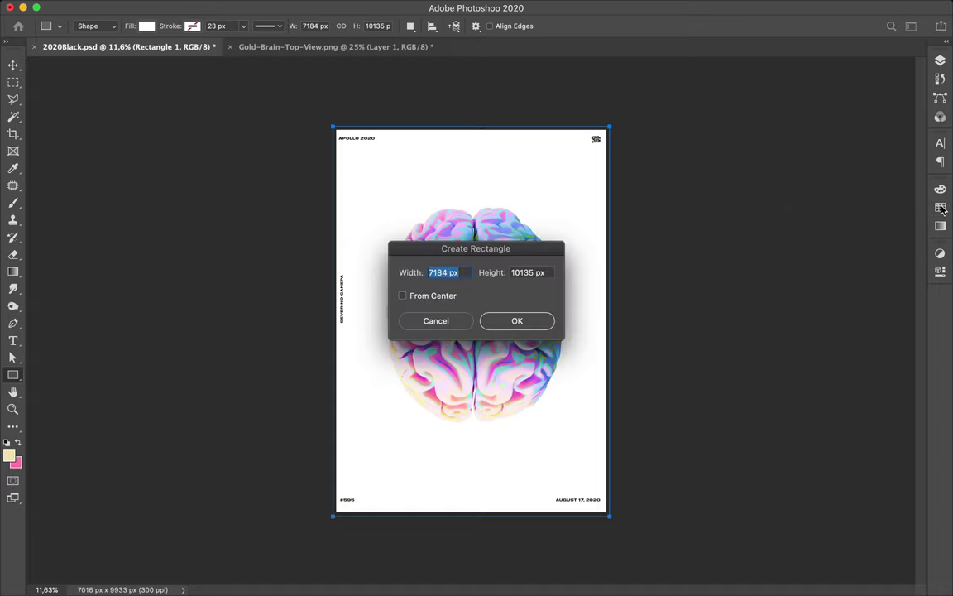
{"action": "left_click", "coordinate": [451, 321]}
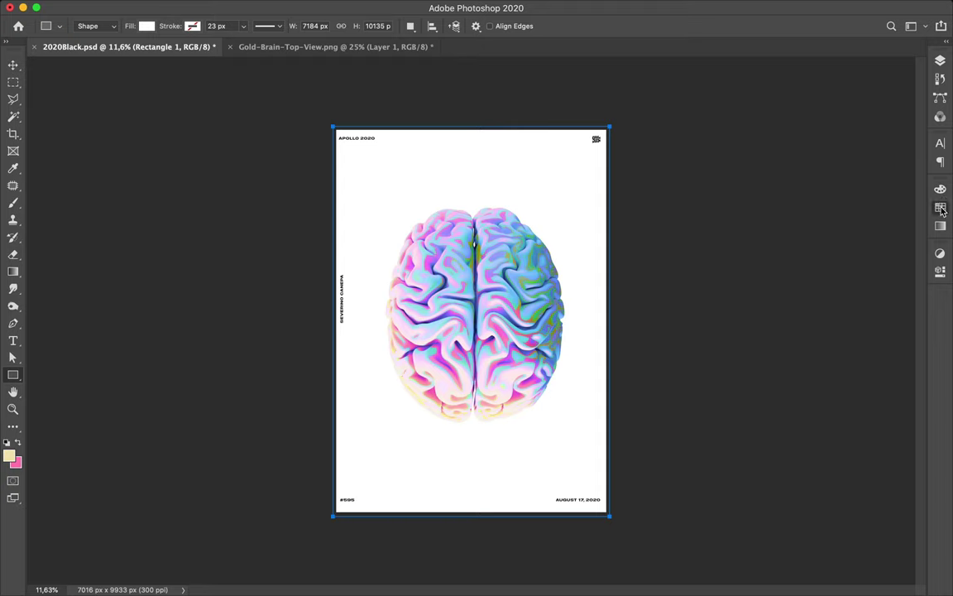
- Try beige, pink, green and periwinkle swatches on Rectangle 1, ending on light sky blue
{"action": "left_click", "coordinate": [941, 208]}
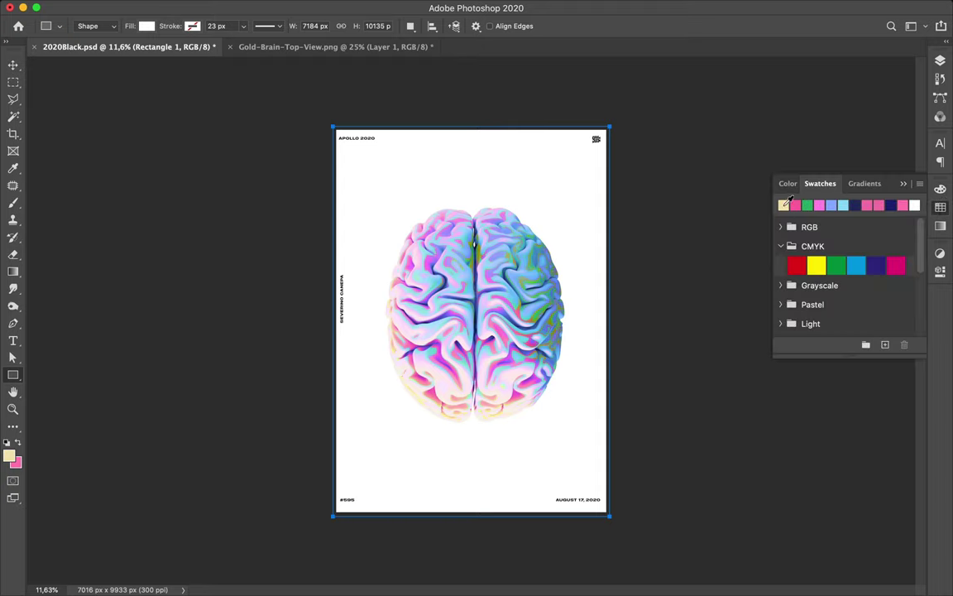
{"action": "left_click", "coordinate": [783, 205]}
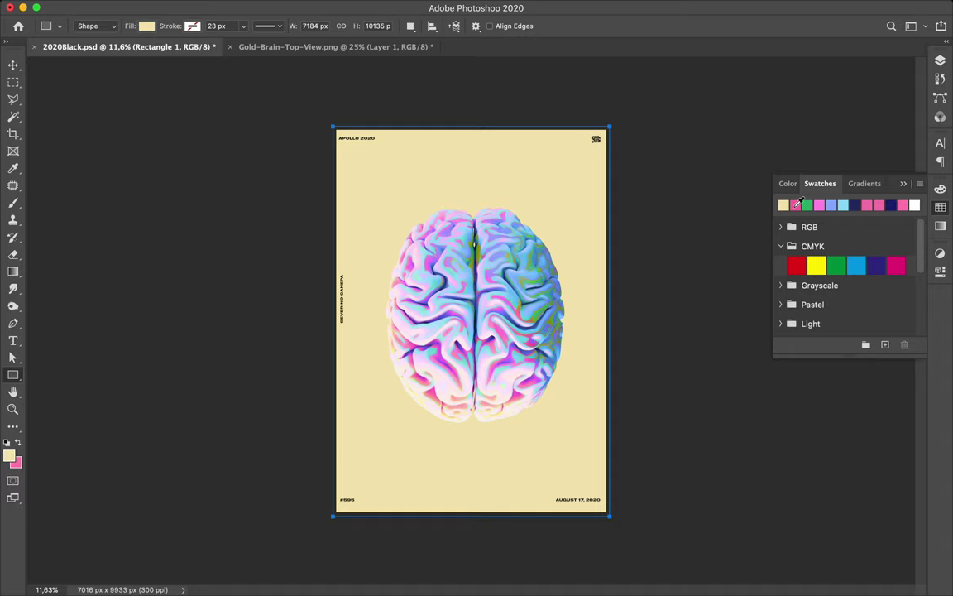
{"action": "left_click", "coordinate": [795, 205]}
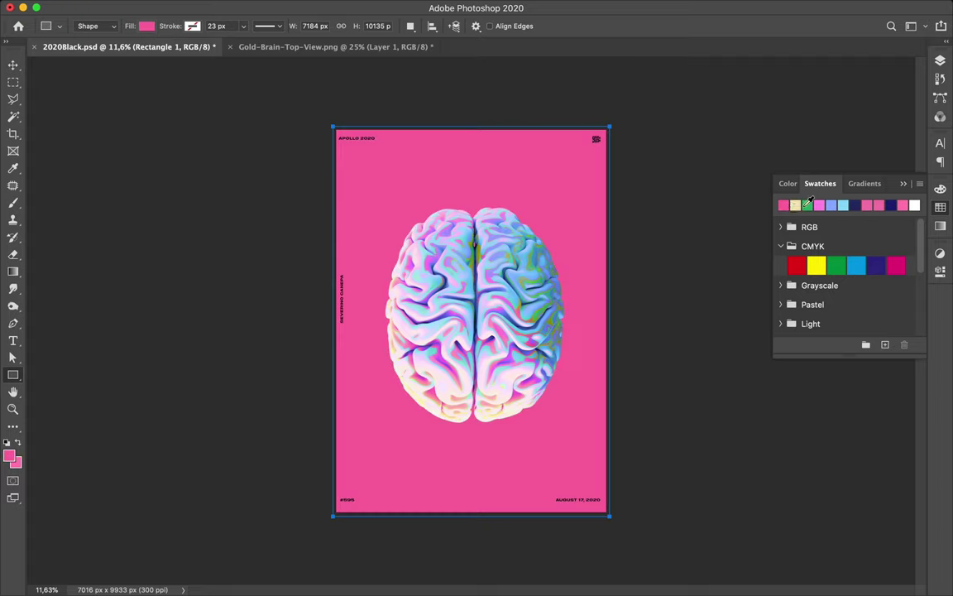
{"action": "left_click", "coordinate": [807, 204]}
{"action": "left_click", "coordinate": [832, 204]}
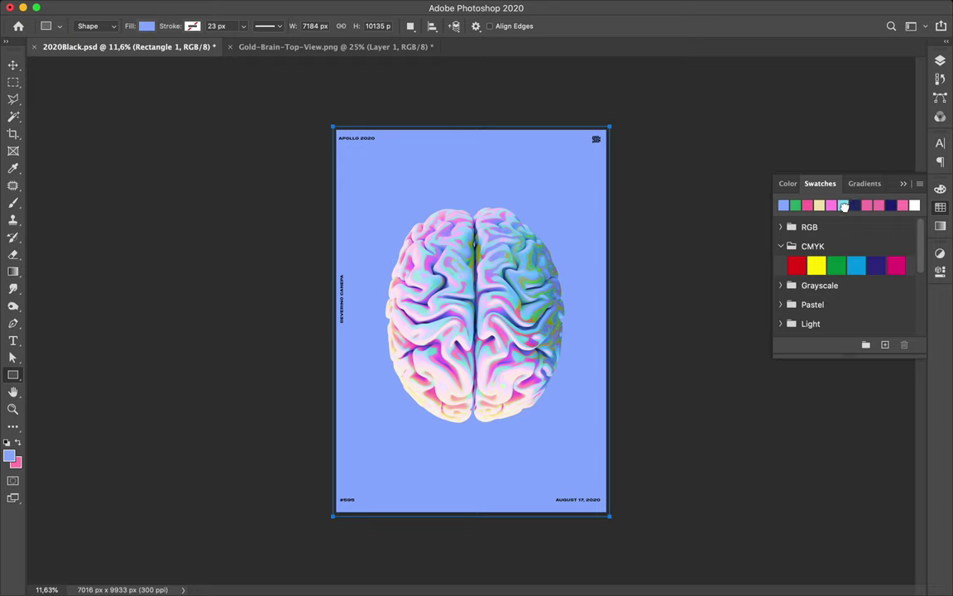
{"action": "left_click", "coordinate": [844, 205]}
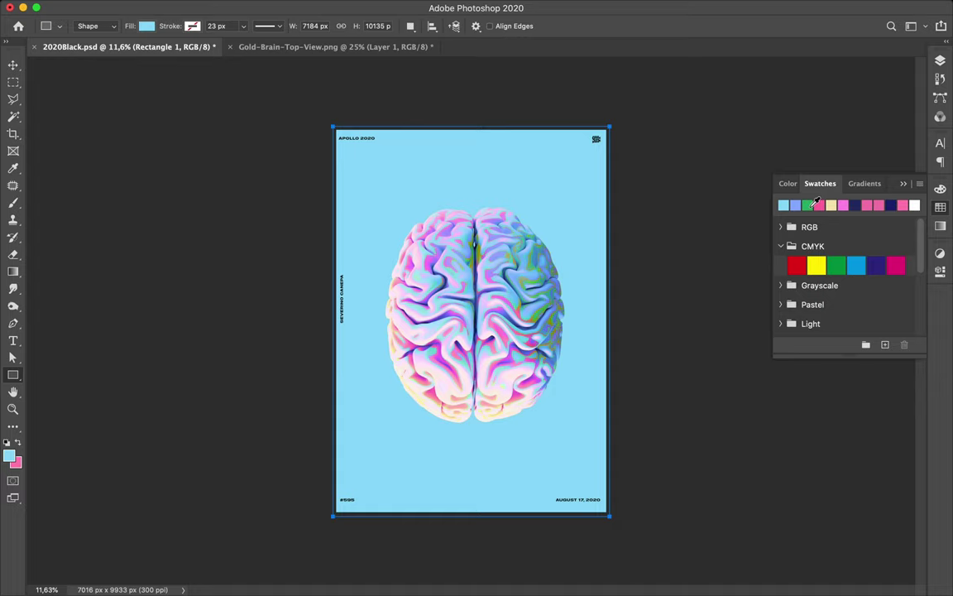
{"action": "left_click", "coordinate": [809, 205]}
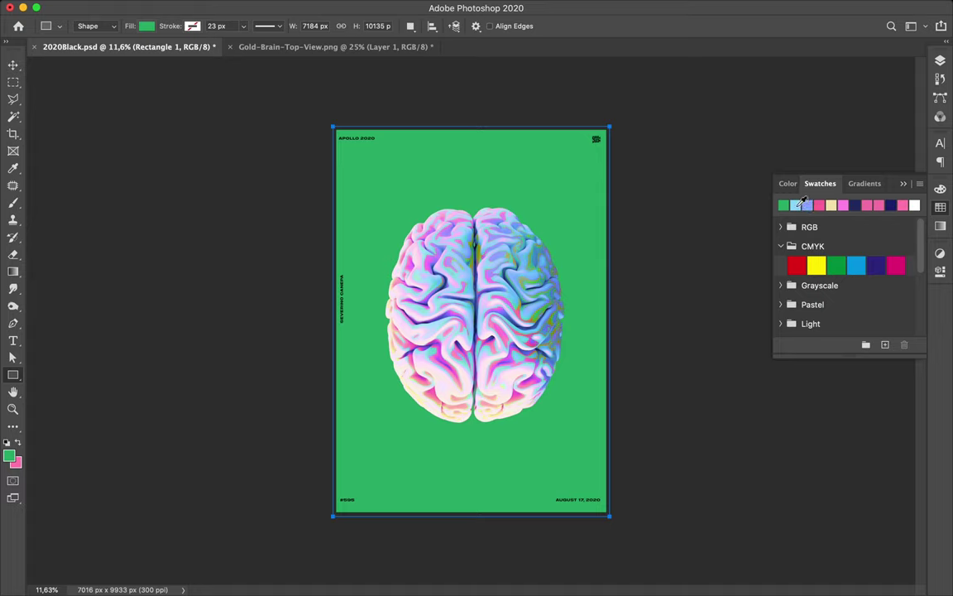
{"action": "left_click", "coordinate": [794, 205]}
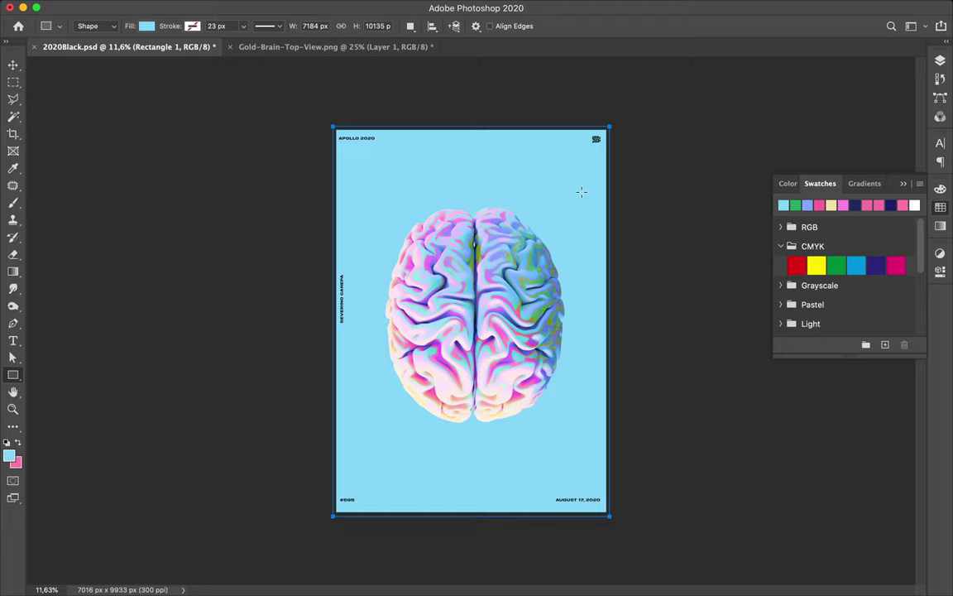
- Select the layers Levels 1 copy through copy 3 and merge them into Levels 1 copy 3
{"action": "key", "text": "v"}
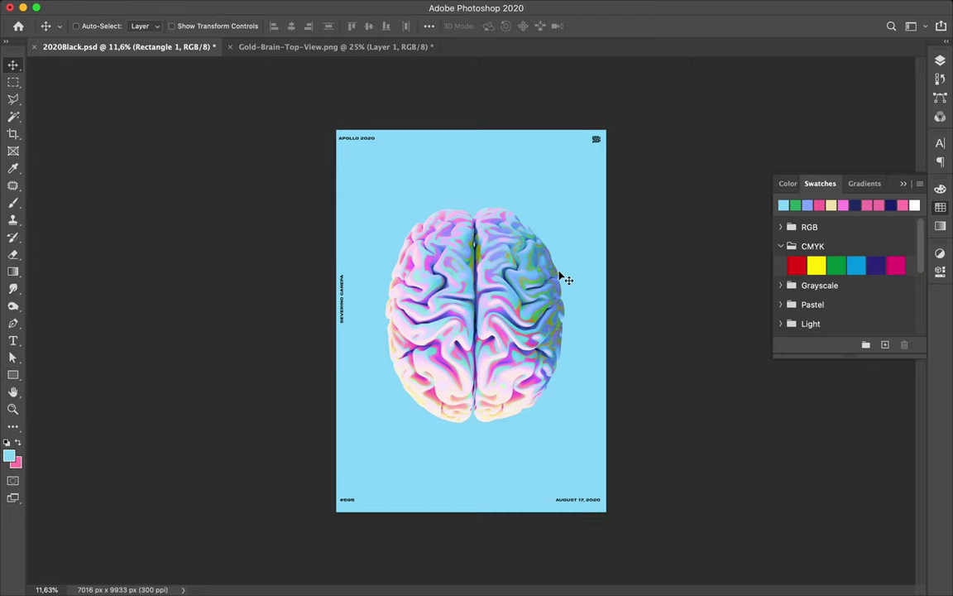
{"action": "key", "text": "super+plus"}
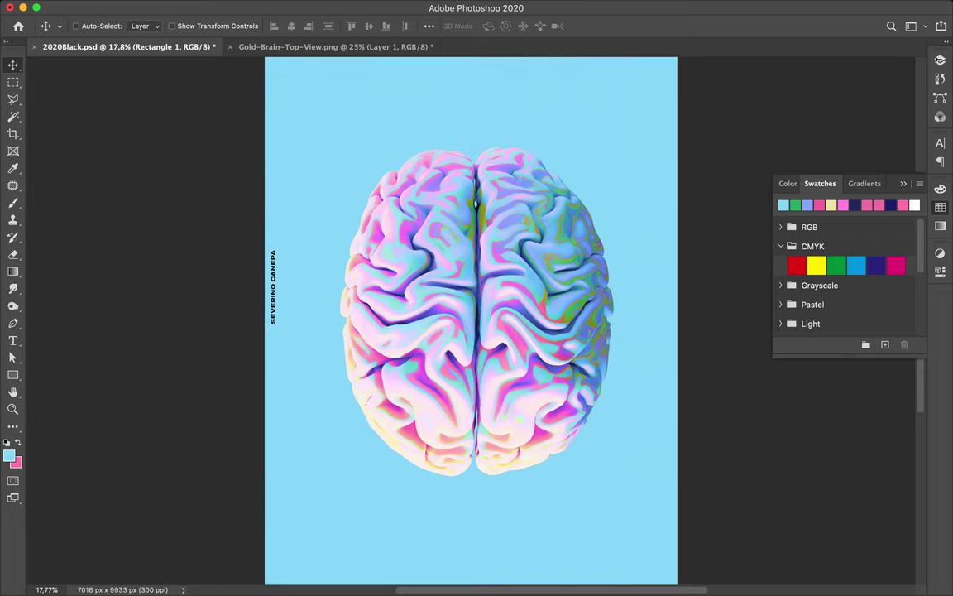
{"action": "left_click", "coordinate": [940, 61]}
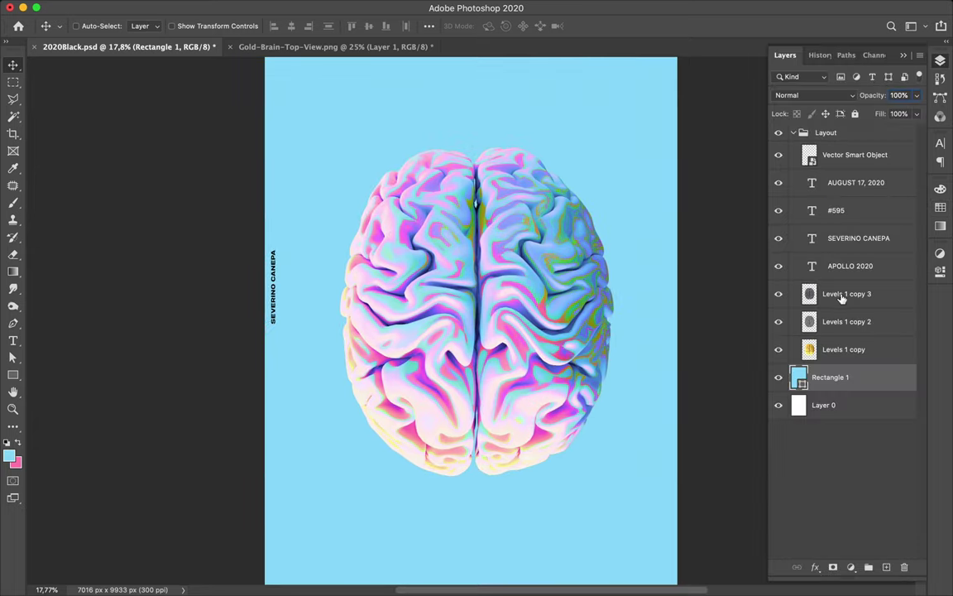
{"action": "left_click", "coordinate": [836, 349]}
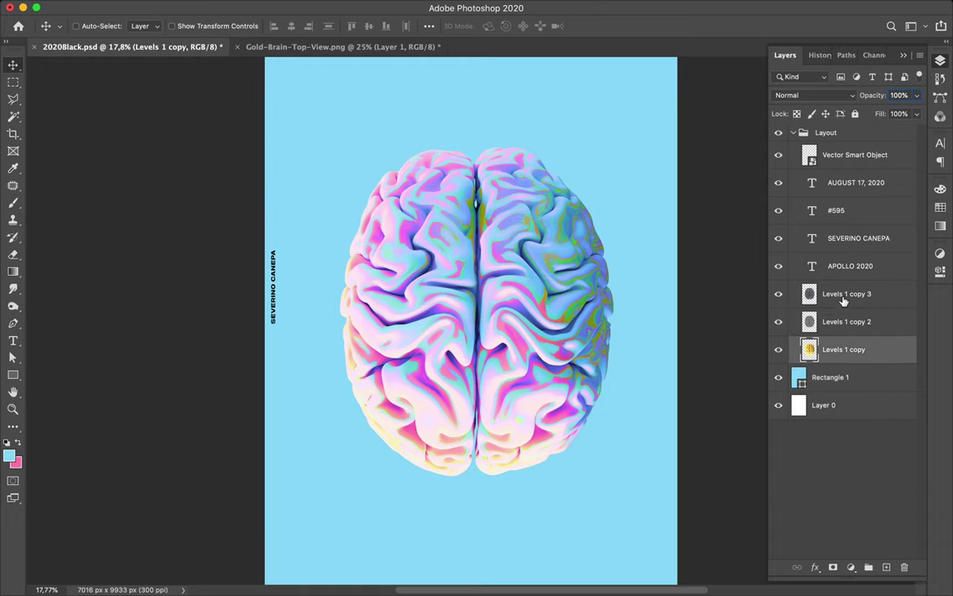
{"action": "left_click", "coordinate": [850, 299], "text": "shift"}
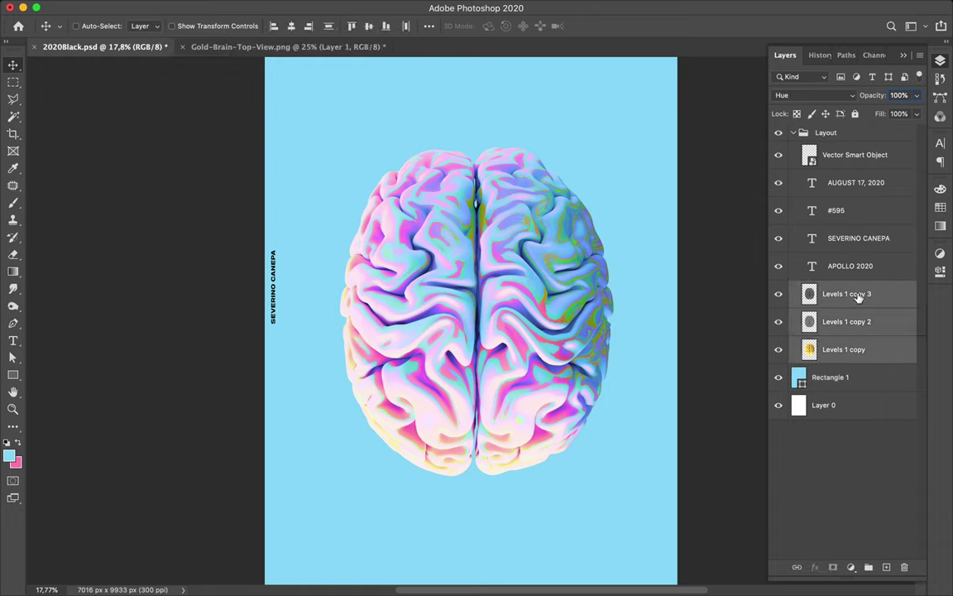
{"action": "left_click_drag", "start_coordinate": [853, 298], "coordinate": [822, 370]}
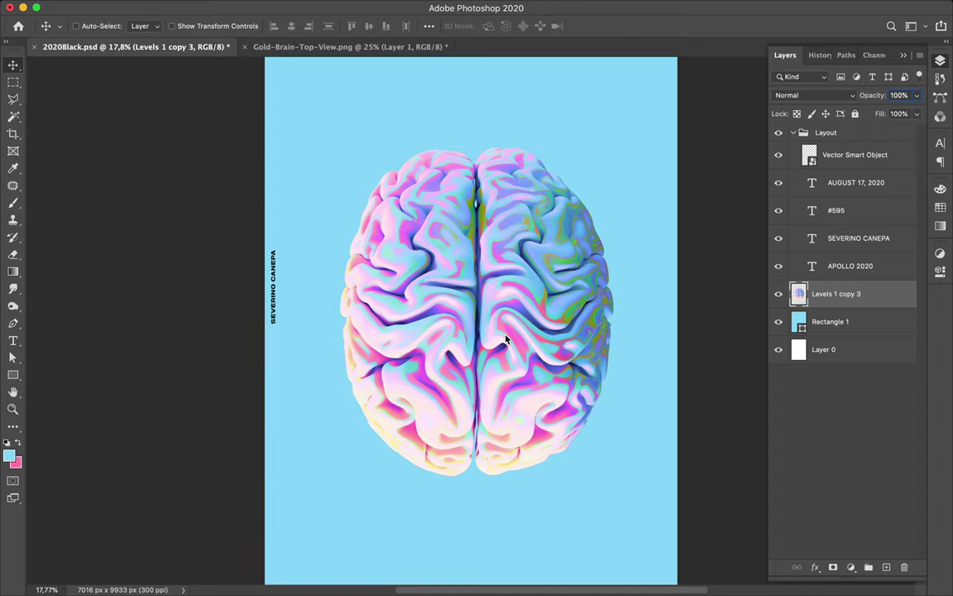
- Try shrinking the brain to about 87%, undo it, then duplicate the full-size layer as Levels 1 copy 4
{"action": "scroll", "coordinate": [507, 339], "scroll_direction": "down", "scroll_amount": 1}
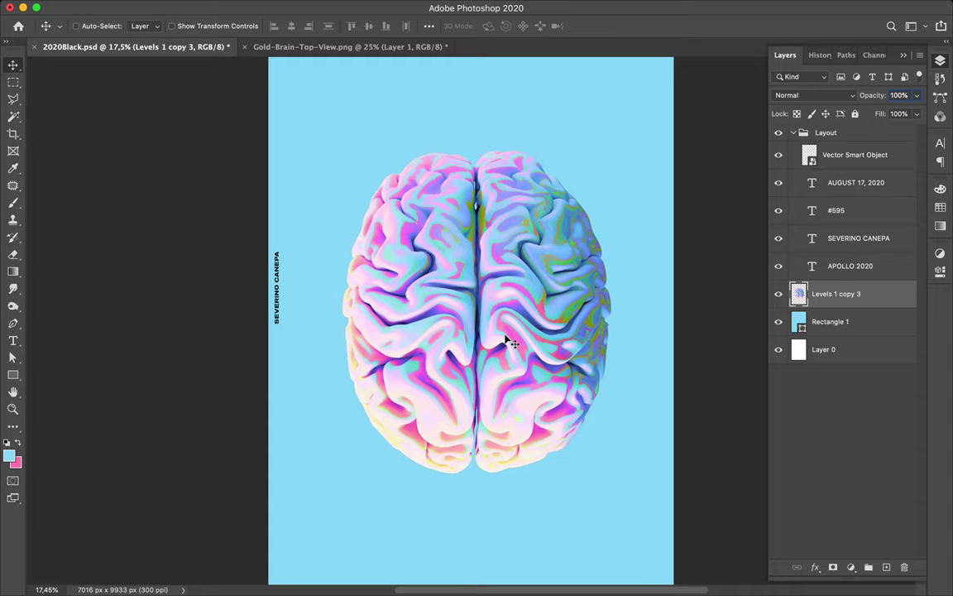
{"action": "scroll", "coordinate": [508, 341], "scroll_direction": "up", "scroll_amount": 1}
{"action": "scroll", "coordinate": [509, 341], "scroll_direction": "down", "scroll_amount": 5}
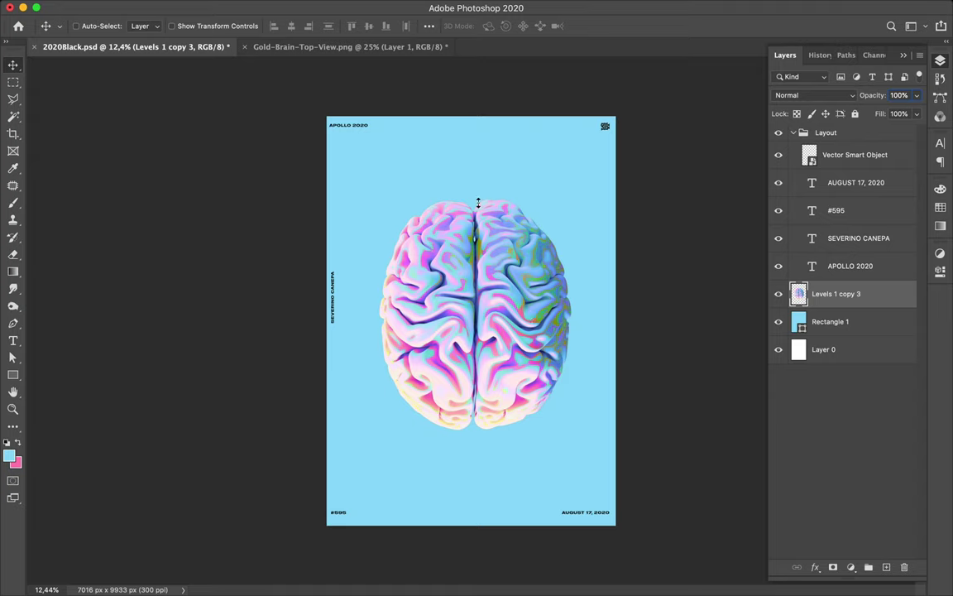
{"action": "key", "text": "super+t"}
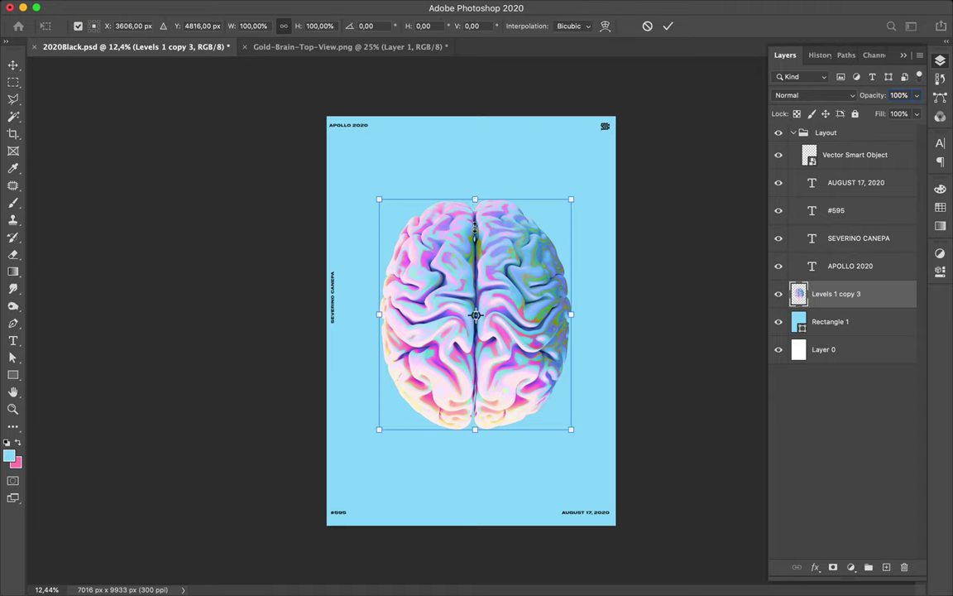
{"action": "left_click_drag", "start_coordinate": [475, 227], "coordinate": [478, 269]}
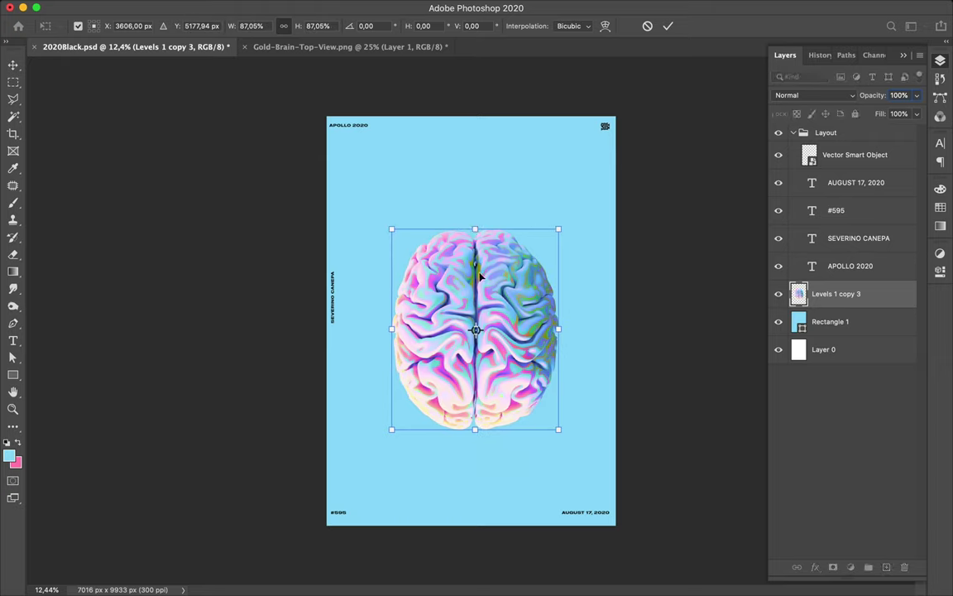
{"action": "key", "text": "super+z"}
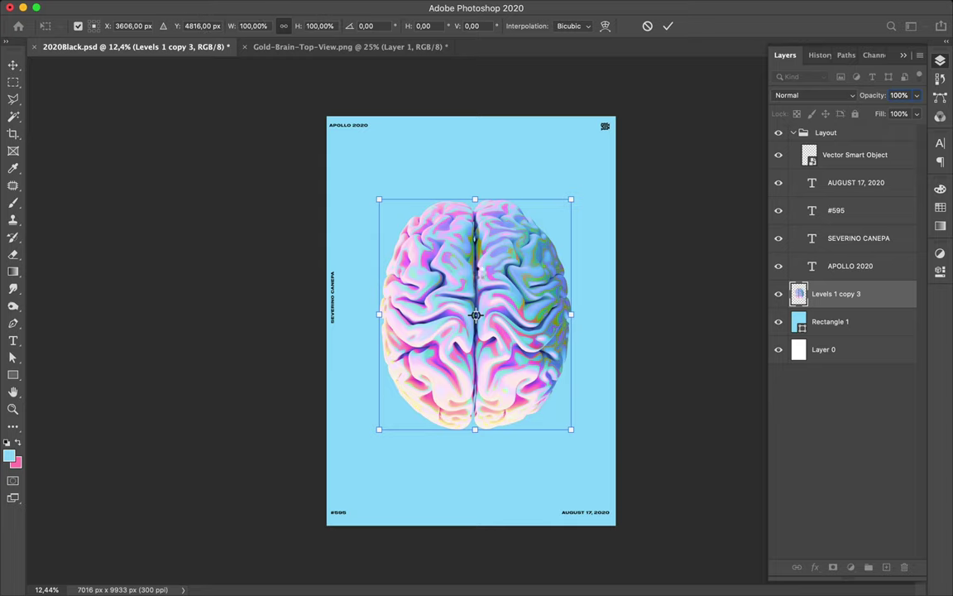
{"action": "left_click", "coordinate": [844, 287]}
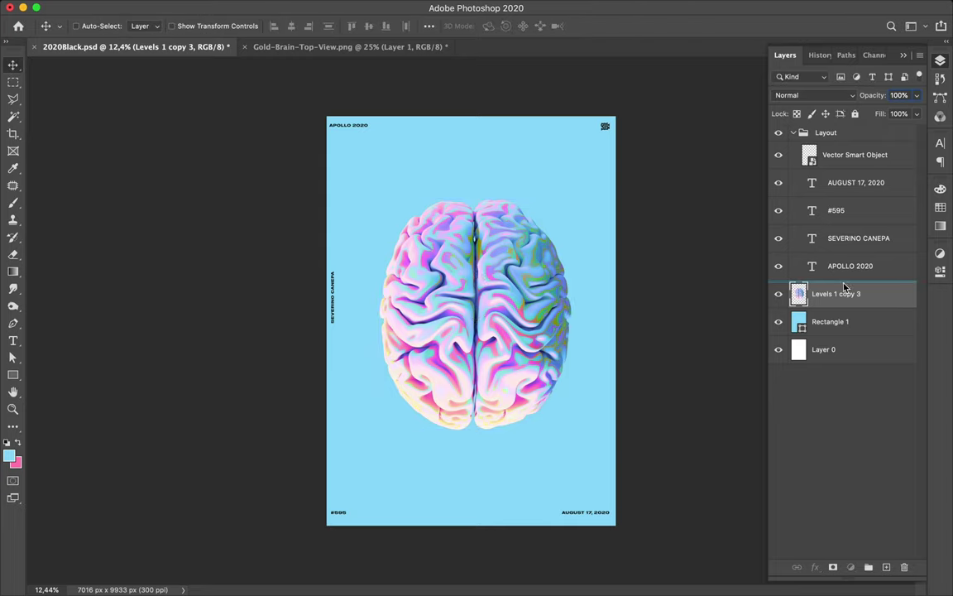
{"action": "key", "text": "super+j"}
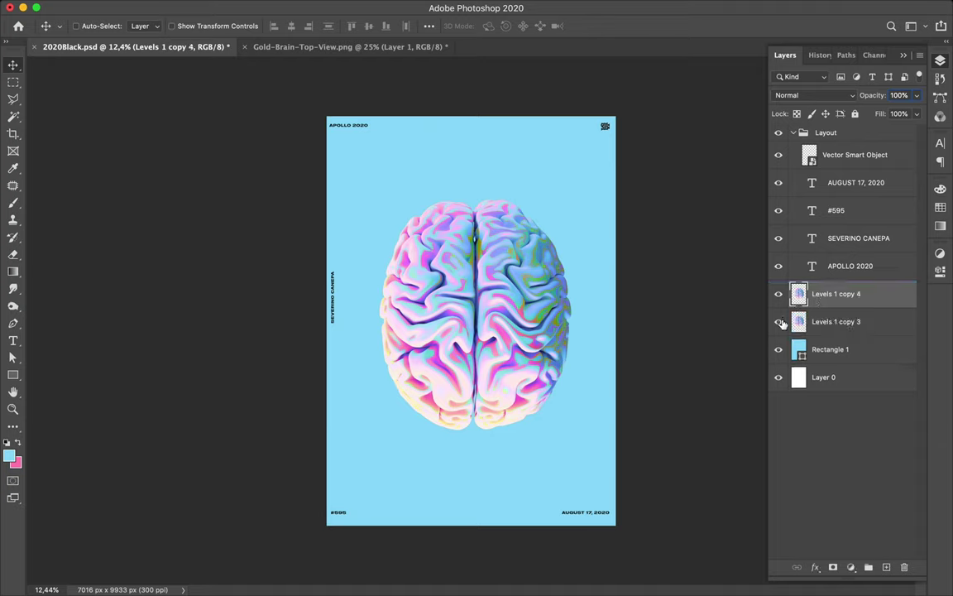
- Hide Levels 1 copy 3 and place brain halves at the poster's left and right edges
{"action": "left_click", "coordinate": [779, 322]}
{"action": "left_click_drag", "start_coordinate": [521, 292], "coordinate": [374, 305]}
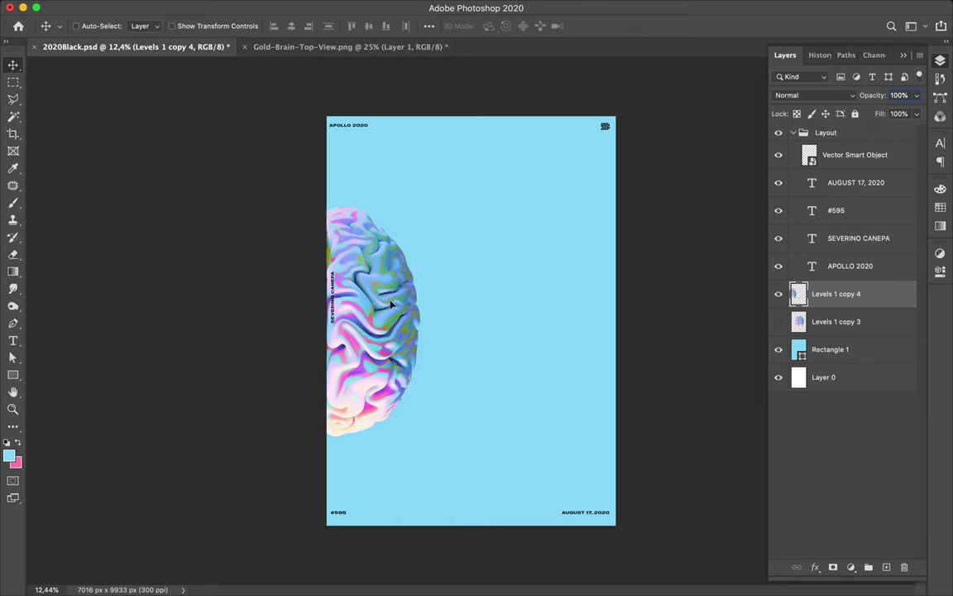
{"action": "left_click_drag", "start_coordinate": [679, 324], "coordinate": [664, 326]}
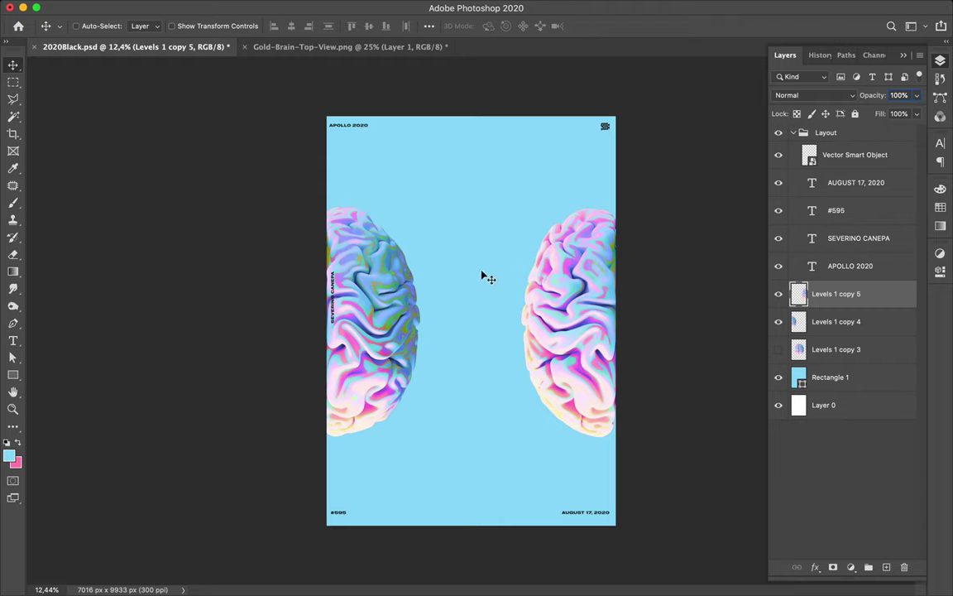
{"action": "left_click", "coordinate": [477, 180], "text": "super"}
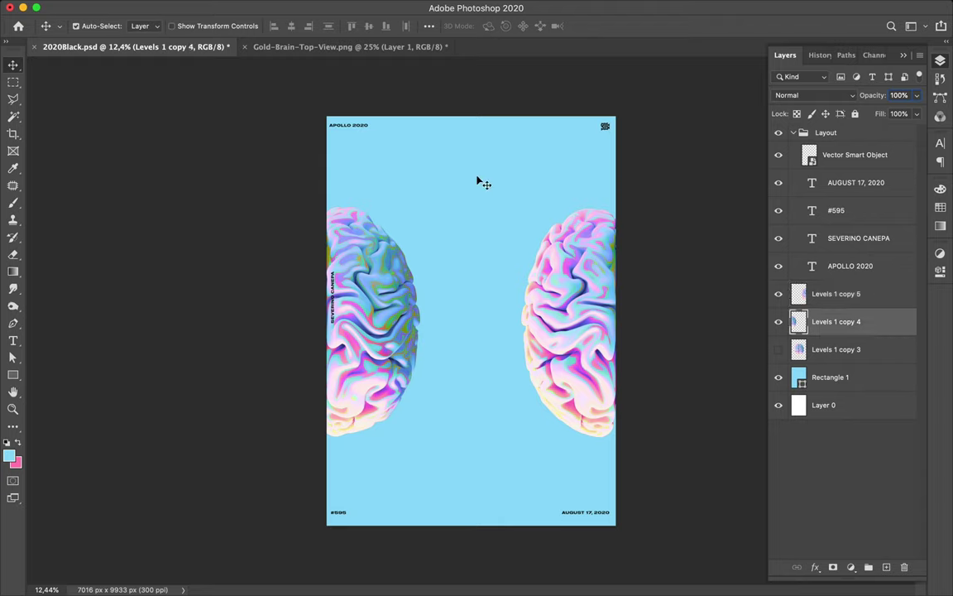
- Shrink the left brain to about 55% at upper left, then duplicate it to the lower centre
{"action": "left_click_drag", "start_coordinate": [478, 181], "coordinate": [499, 241]}
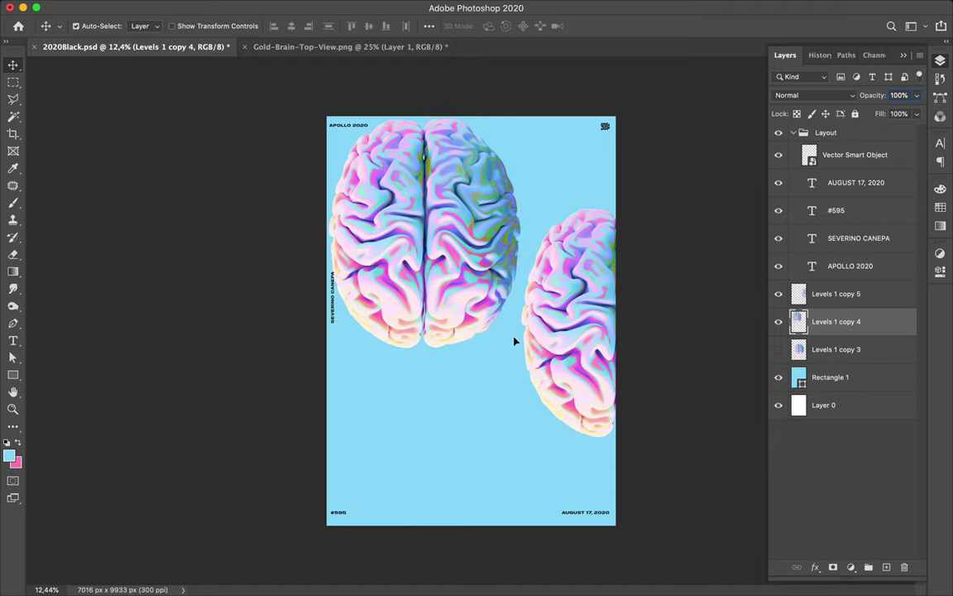
{"action": "key", "text": "super+t"}
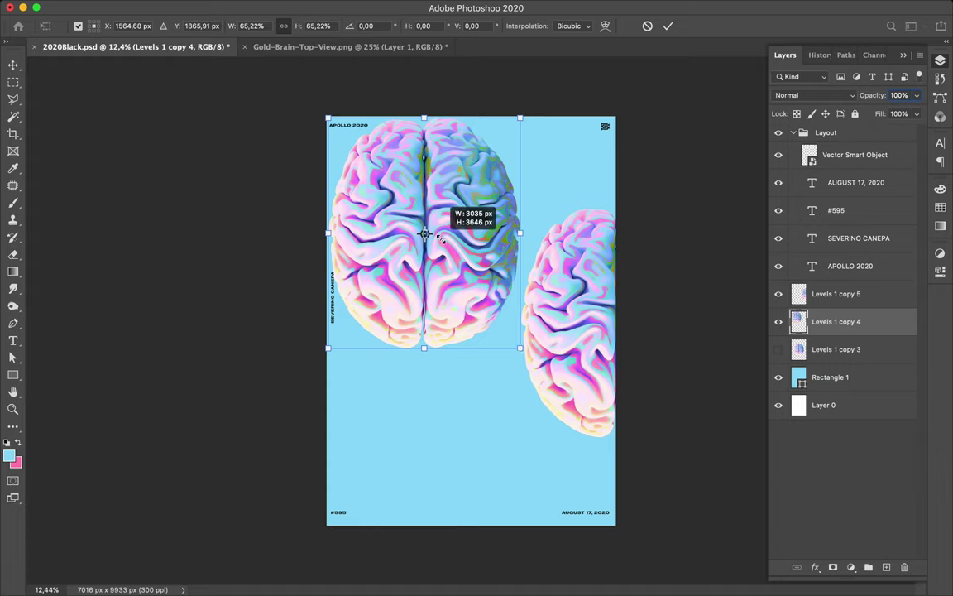
{"action": "left_click_drag", "start_coordinate": [439, 239], "coordinate": [439, 240]}
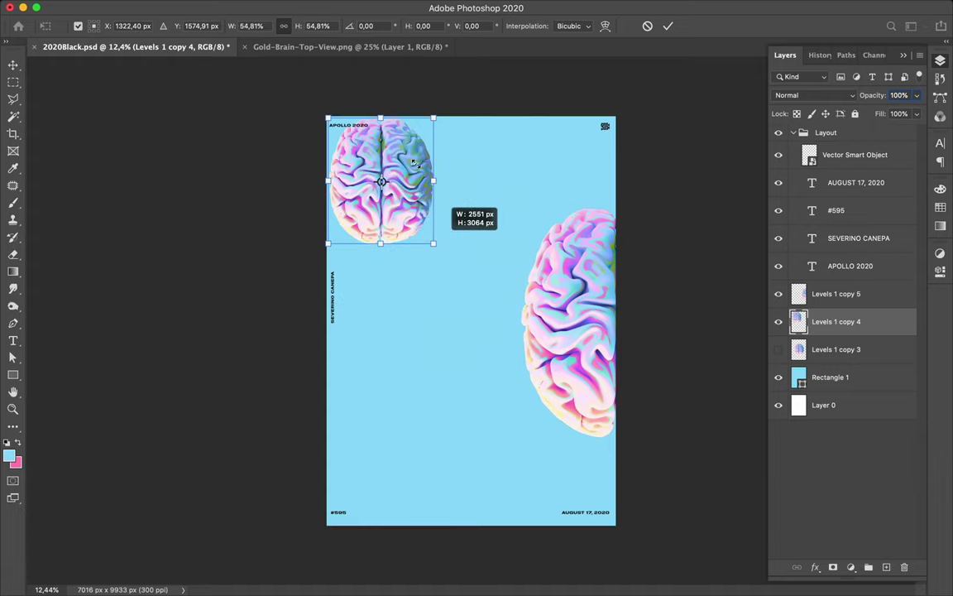
{"action": "left_click_drag", "start_coordinate": [428, 186], "coordinate": [436, 197]}
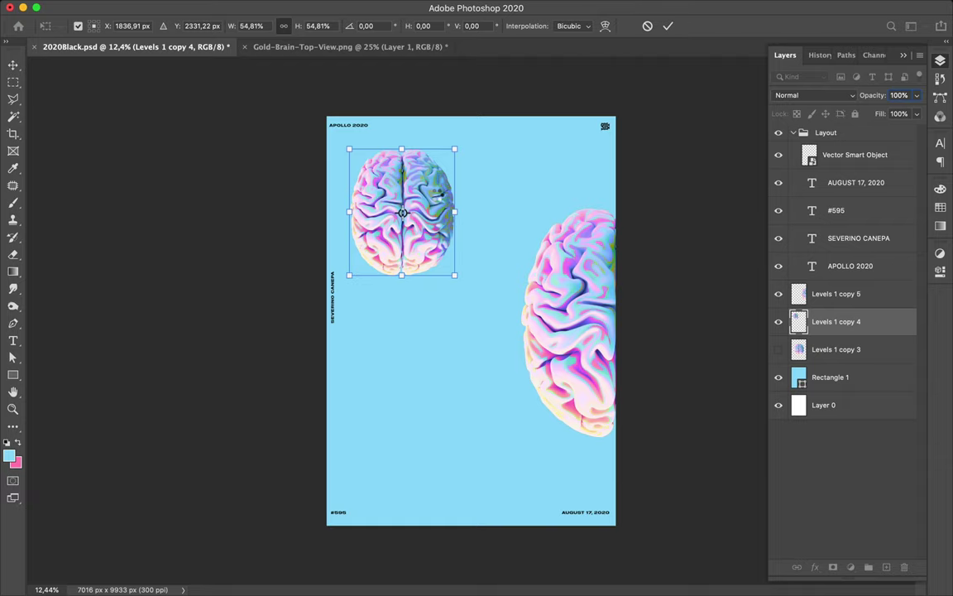
{"action": "key", "text": "Return"}
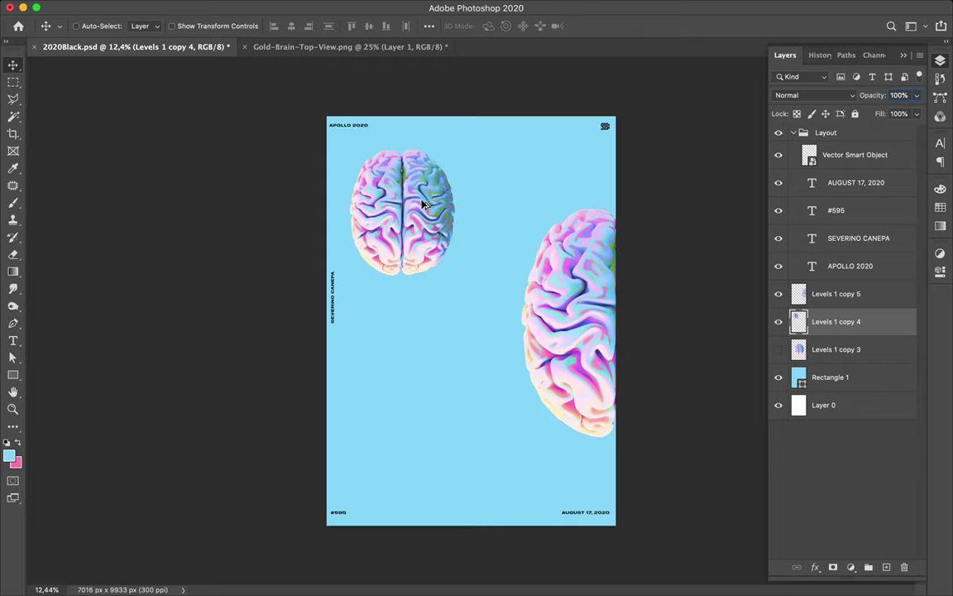
{"action": "left_click_drag", "start_coordinate": [489, 435], "coordinate": [489, 434]}
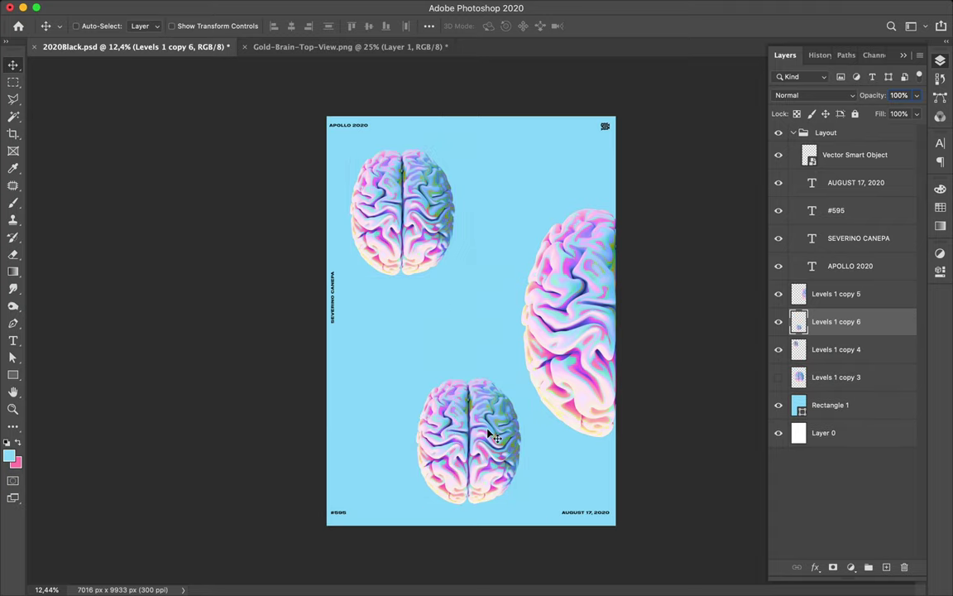
- Scale the lower brain copy to about 63%, then duplicate a copy up to the poster's top edge
{"action": "key", "text": "cmd+t"}
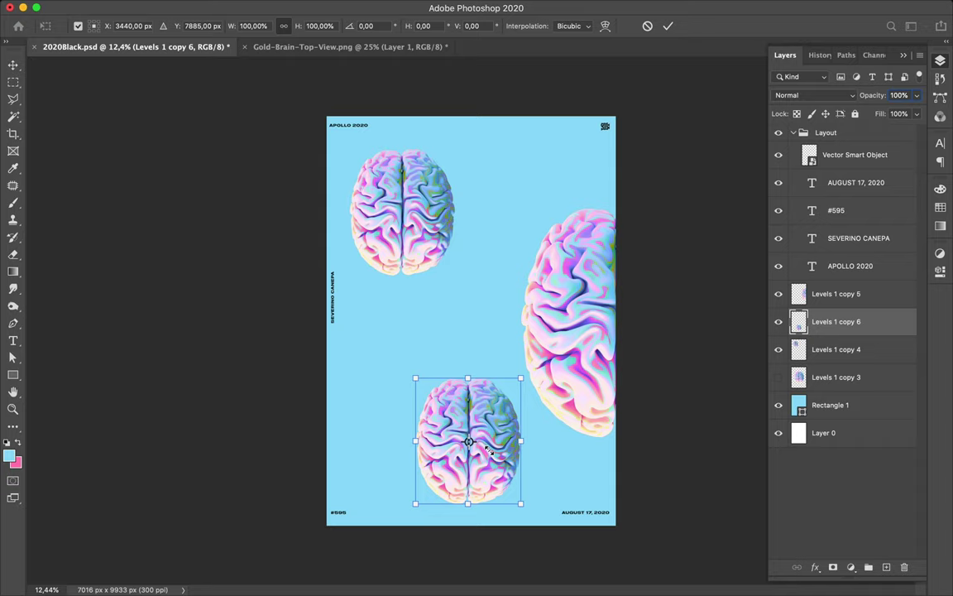
{"action": "left_click_drag", "start_coordinate": [490, 451], "coordinate": [486, 438]}
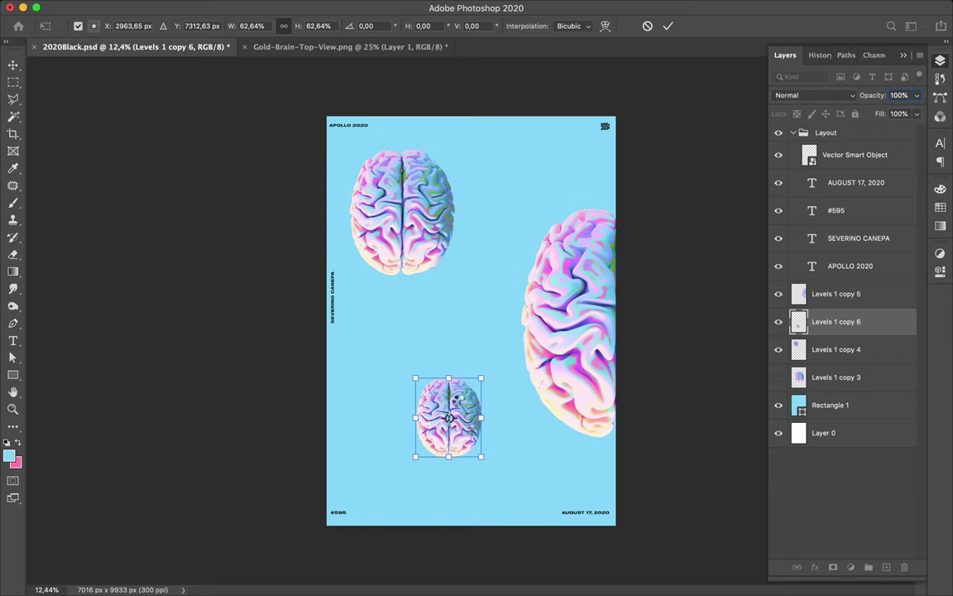
{"action": "key", "text": "Return"}
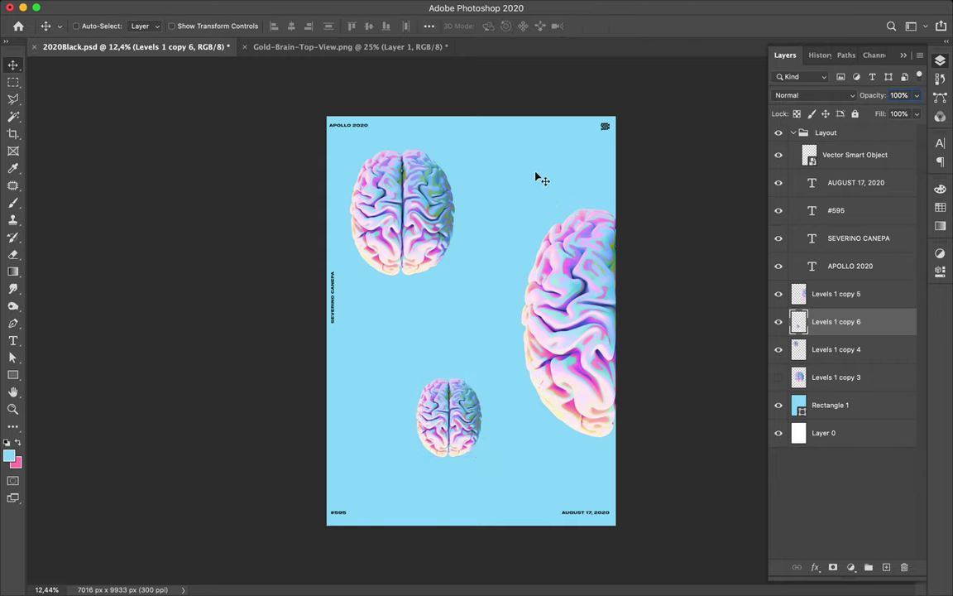
{"action": "left_click_drag", "start_coordinate": [536, 176], "coordinate": [546, 122]}
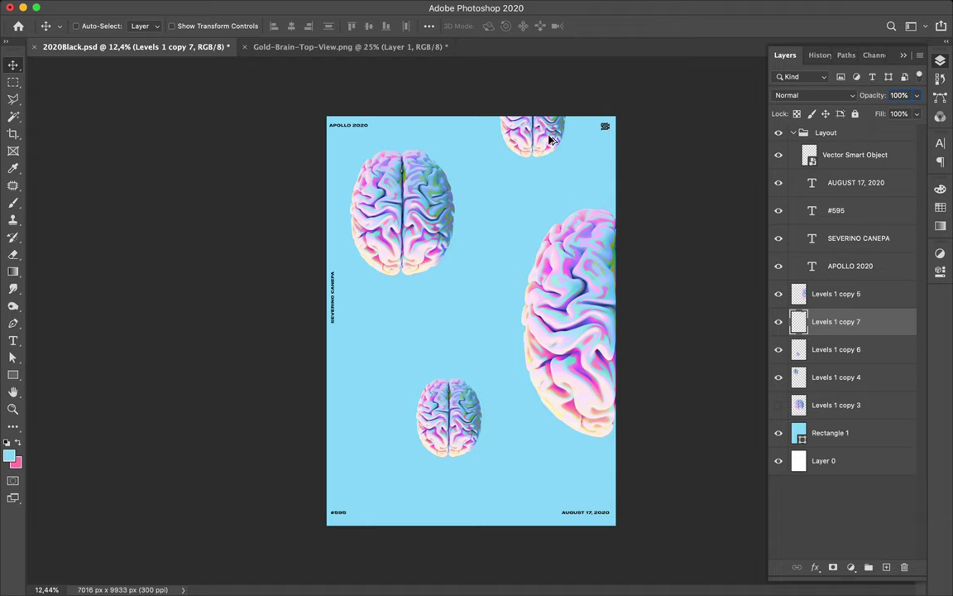
- Enlarge the bottom-left brain to about 135%, push it into the corner, and copy it to the left edge
{"action": "left_click_drag", "start_coordinate": [408, 465], "coordinate": [397, 494]}
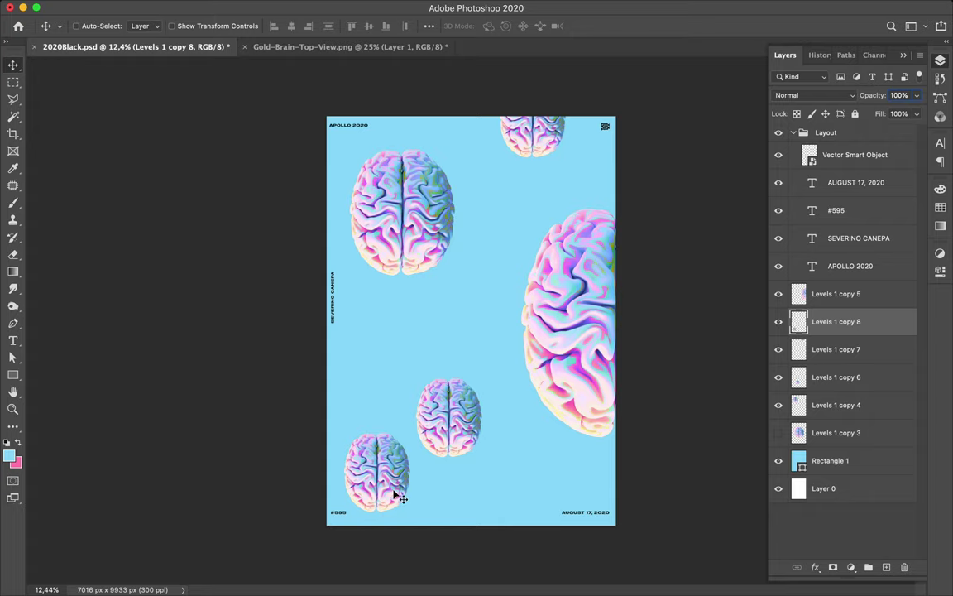
{"action": "key", "text": "super"}
{"action": "key", "text": "super"}
{"action": "key", "text": "super+t"}
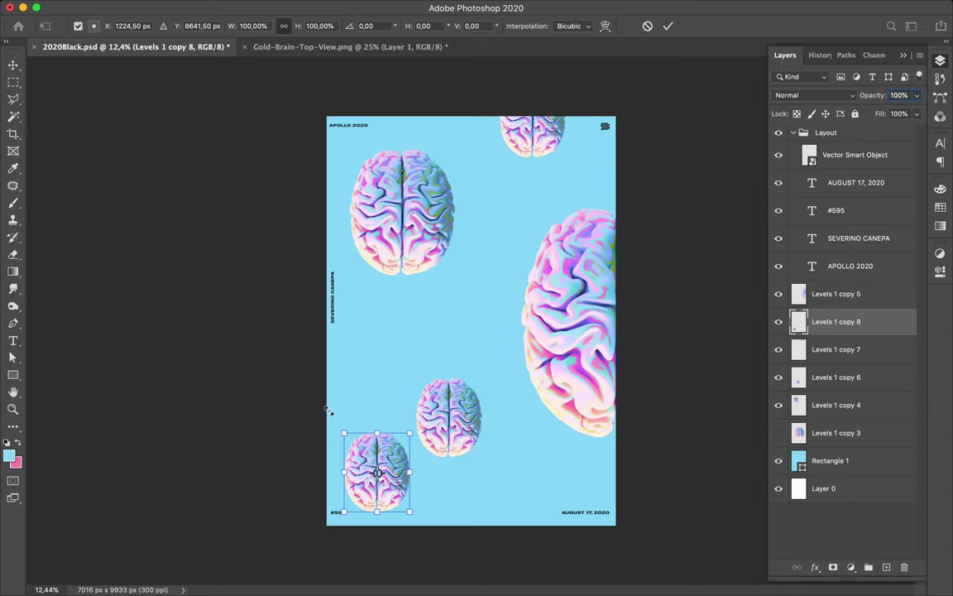
{"action": "left_click_drag", "start_coordinate": [328, 412], "coordinate": [320, 405]}
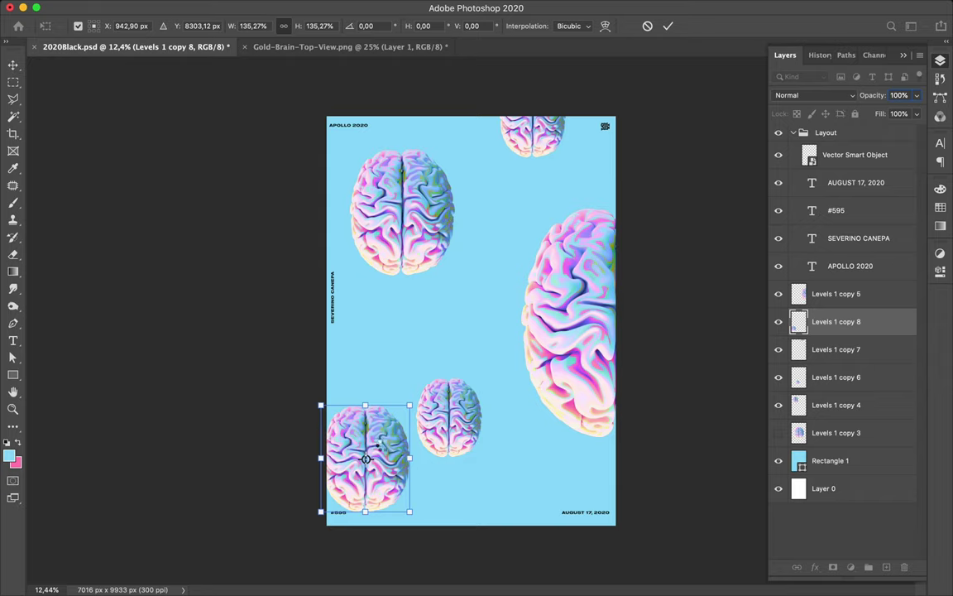
{"action": "left_click_drag", "start_coordinate": [386, 468], "coordinate": [389, 475]}
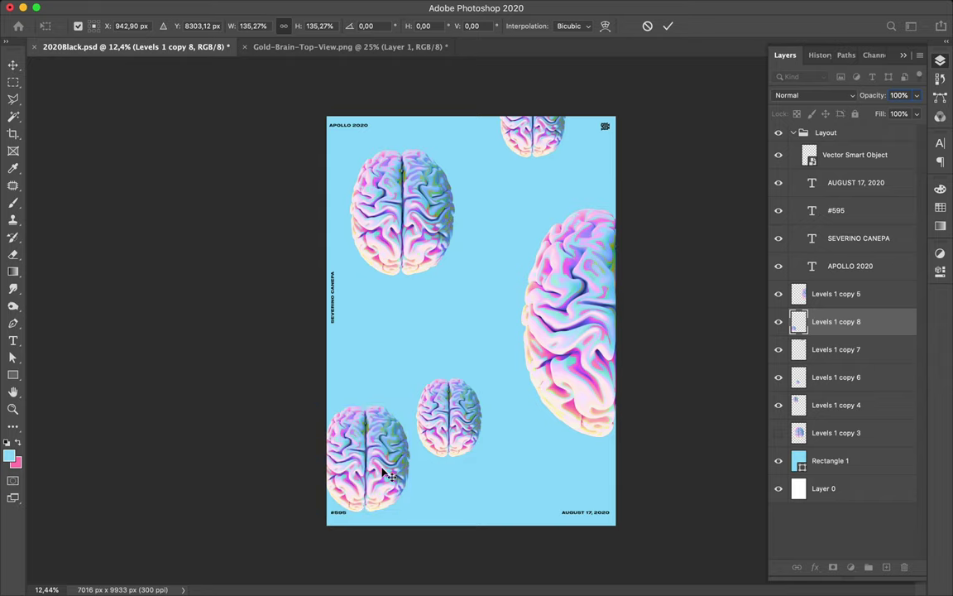
{"action": "key", "text": "Return"}
{"action": "left_click_drag", "start_coordinate": [383, 472], "coordinate": [372, 498]}
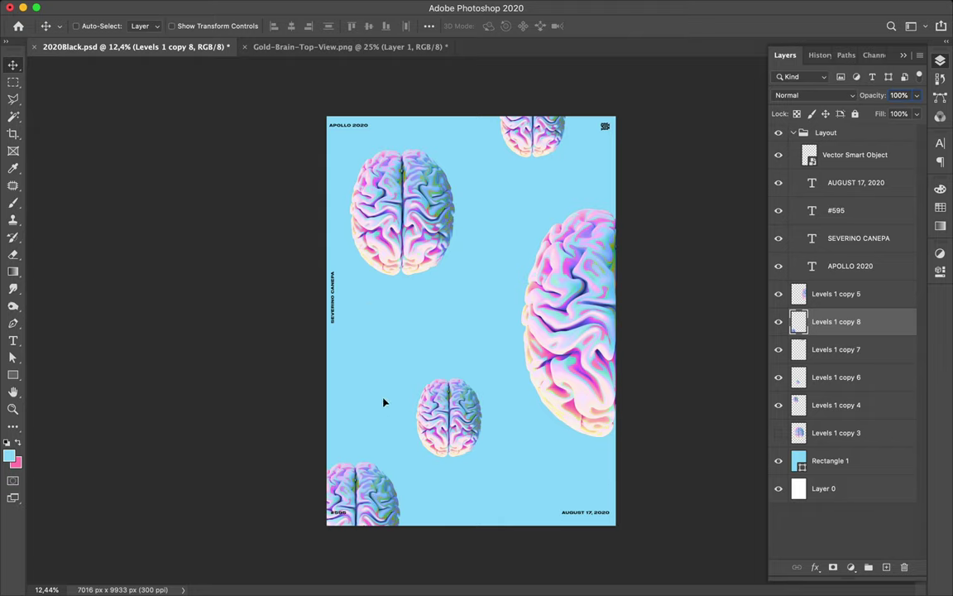
{"action": "left_click_drag", "start_coordinate": [370, 315], "coordinate": [370, 321]}
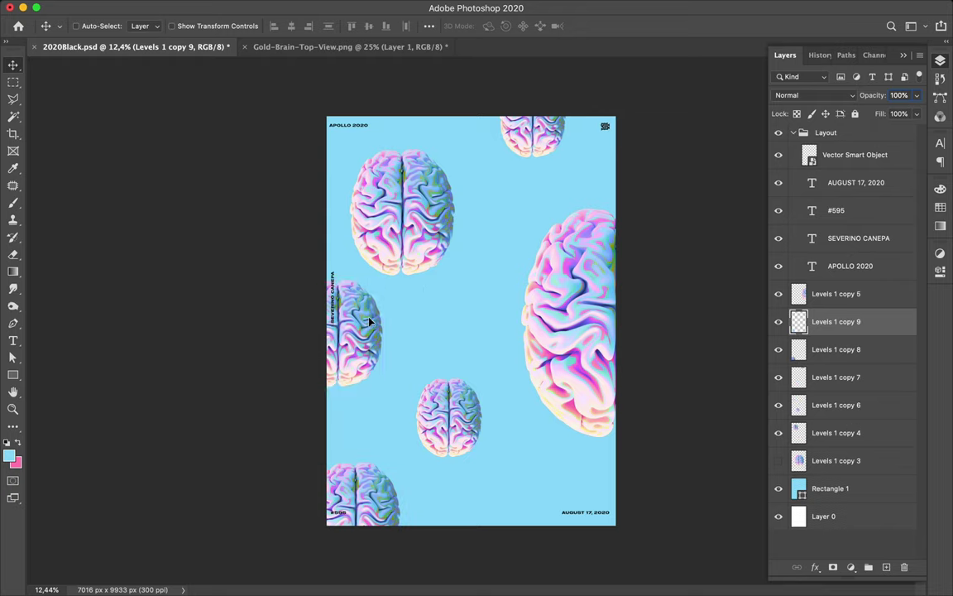
- Scale the left-edge brain copy to about 147%, shift it left past the edge, and nudge it down
{"action": "key", "text": "ctrl+j"}
{"action": "key", "text": "ctrl+t"}
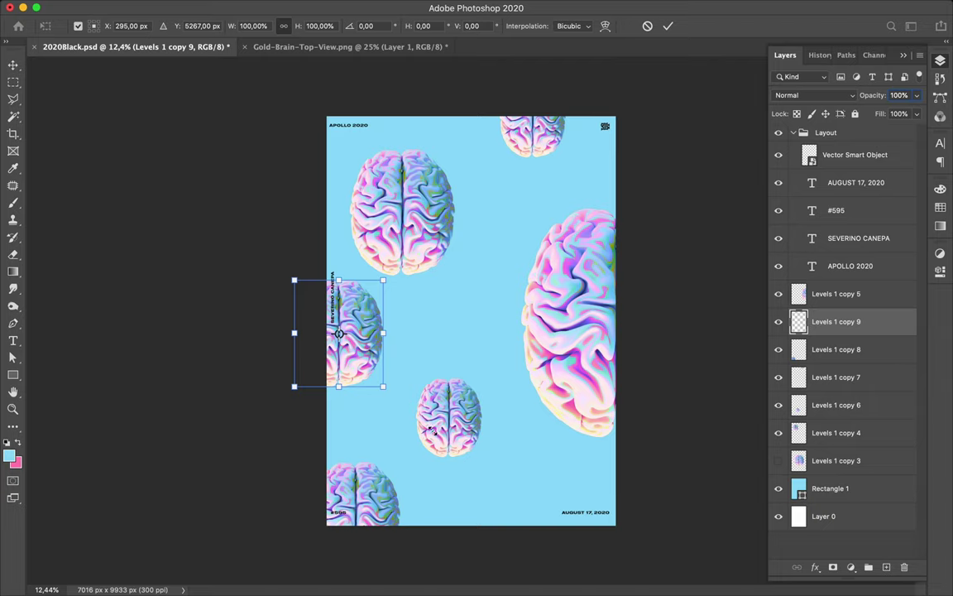
{"action": "left_click_drag", "start_coordinate": [385, 385], "coordinate": [432, 430]}
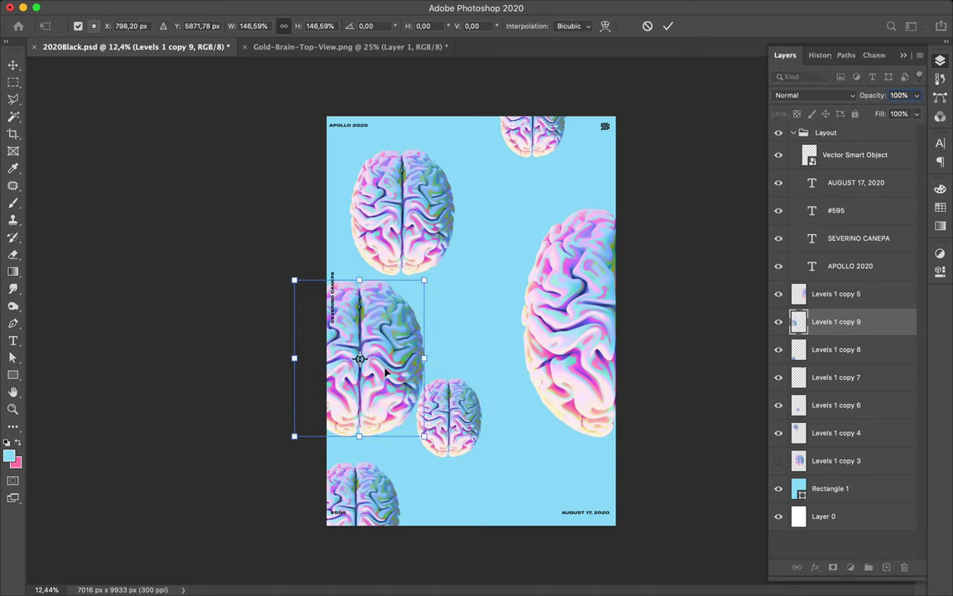
{"action": "left_click_drag", "start_coordinate": [398, 368], "coordinate": [381, 386]}
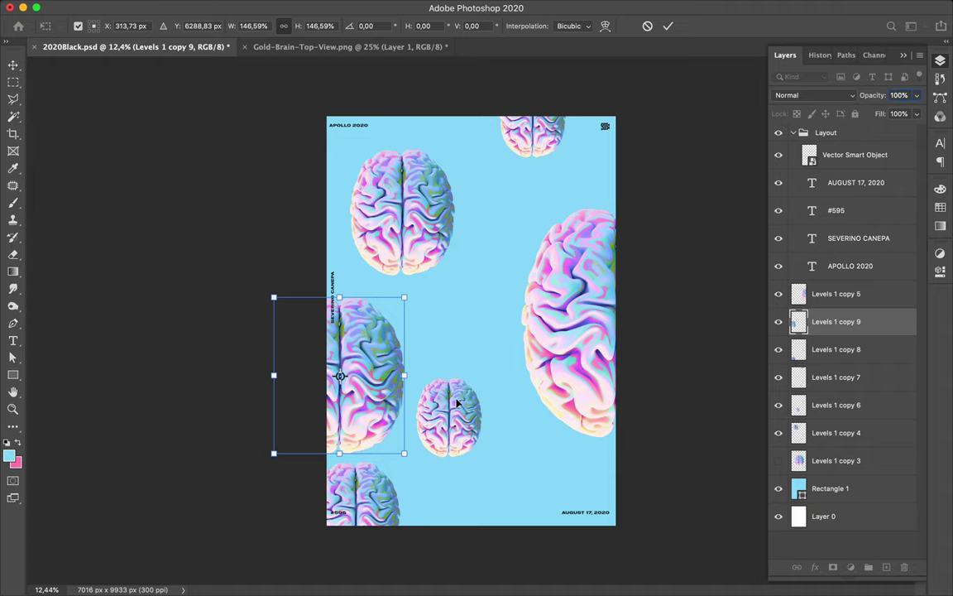
{"action": "left_click_drag", "start_coordinate": [457, 402], "coordinate": [451, 432]}
{"action": "key", "text": "super+h"}
{"action": "key", "text": "Return"}
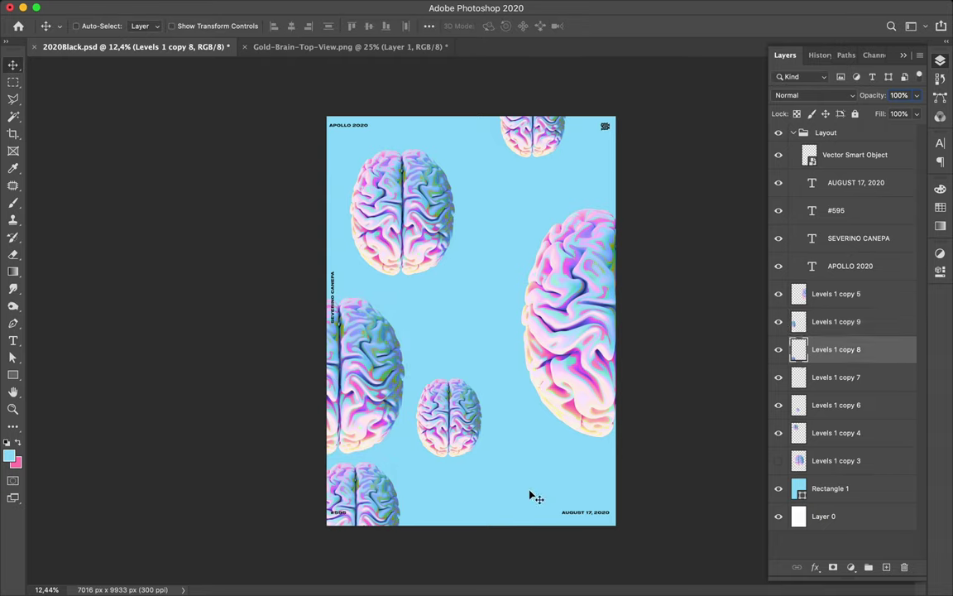
- Move the bottom-left brain to the bottom centre and the small middle brain up and right
{"action": "left_click_drag", "start_coordinate": [373, 488], "coordinate": [510, 494]}
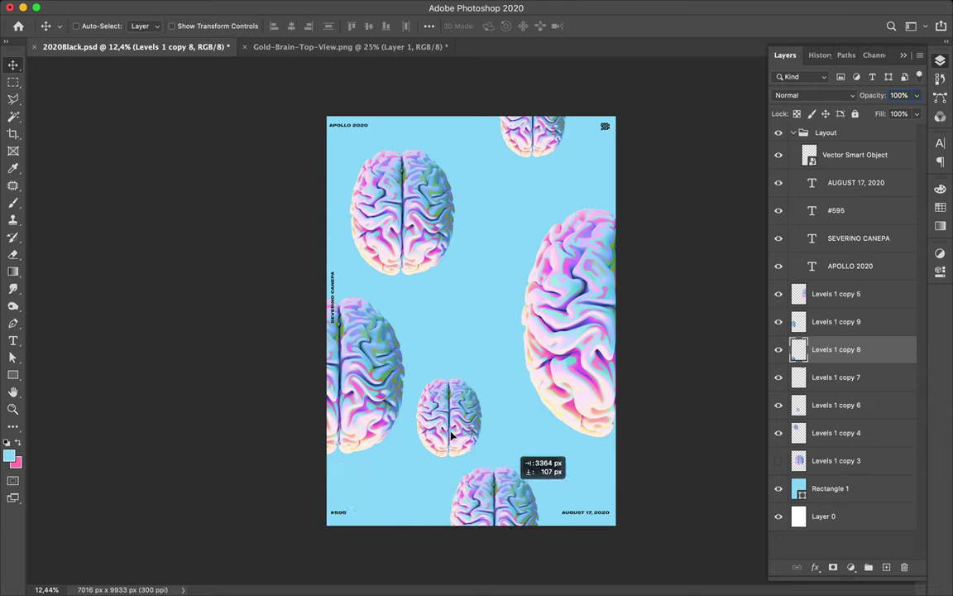
{"action": "left_click", "coordinate": [453, 437], "text": "super"}
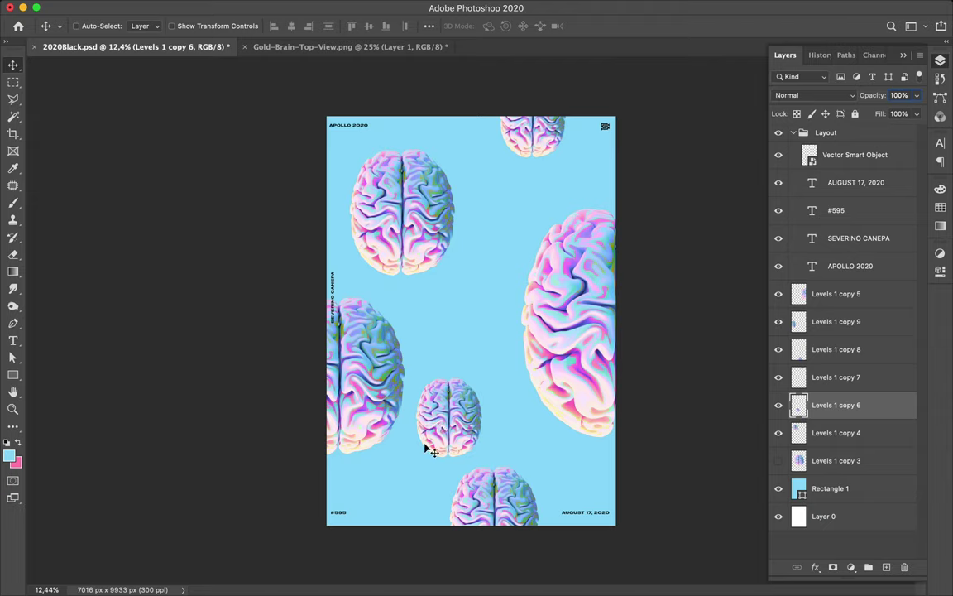
{"action": "key", "text": "super+z"}
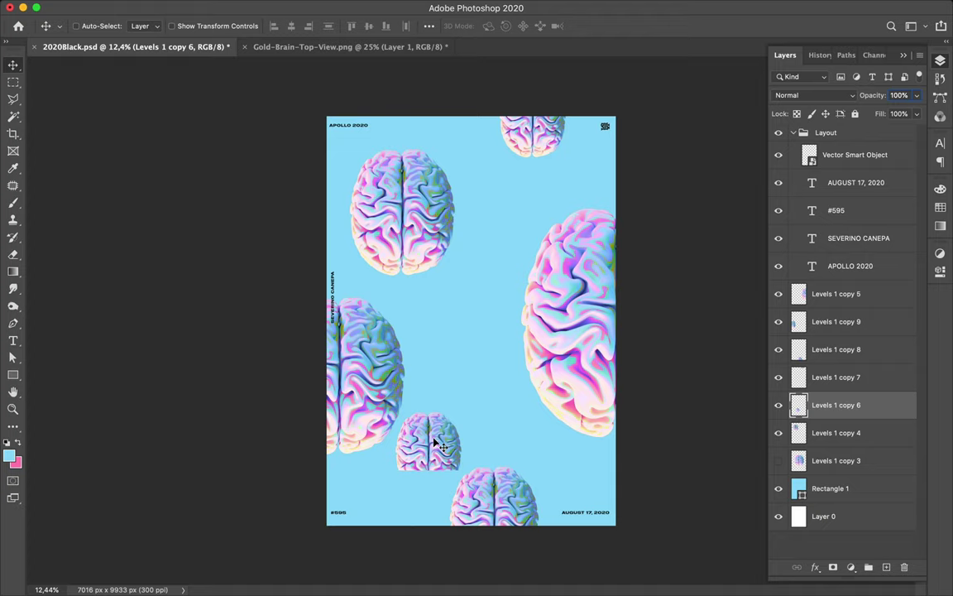
{"action": "left_click_drag", "start_coordinate": [449, 413], "coordinate": [457, 374]}
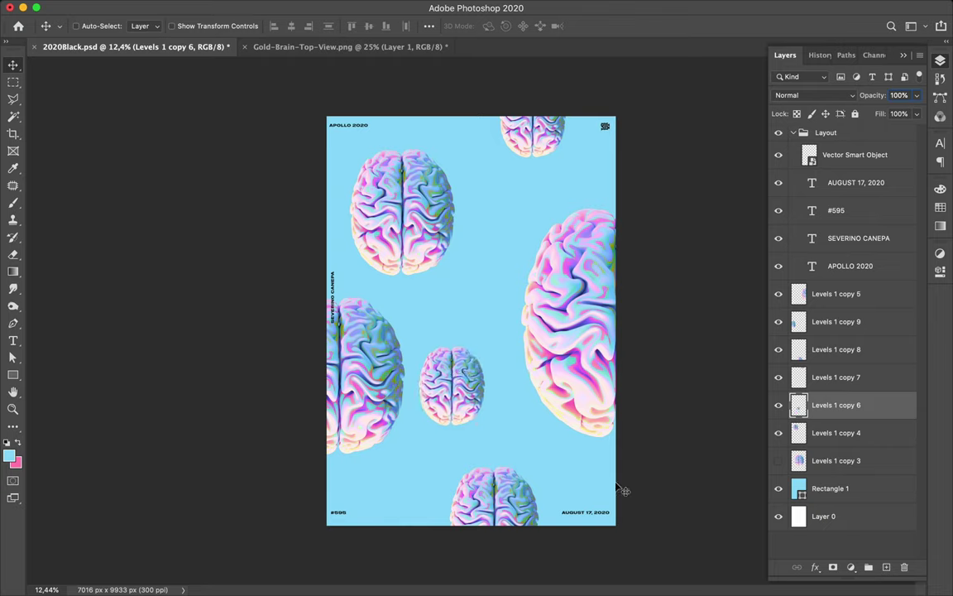
{"action": "mouse_move", "coordinate": [460, 409]}
{"action": "left_mouse_down"}
{"action": "mouse_move", "coordinate": [503, 398]}
{"action": "mouse_move", "coordinate": [473, 388]}
{"action": "mouse_move", "coordinate": [456, 405]}
{"action": "left_mouse_up"}
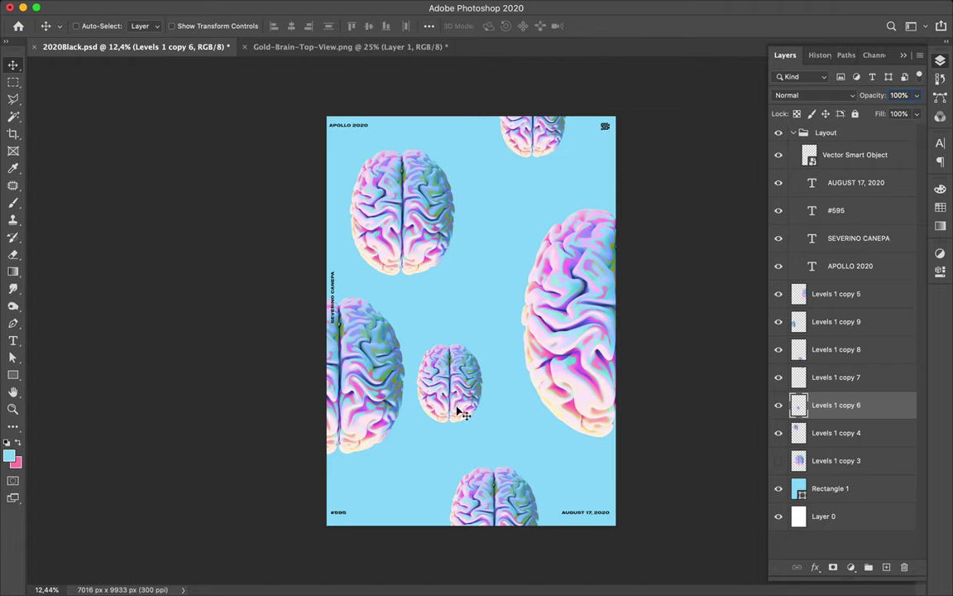
- Select the large brain layer on the poster's right edge
{"action": "left_click", "coordinate": [567, 341]}
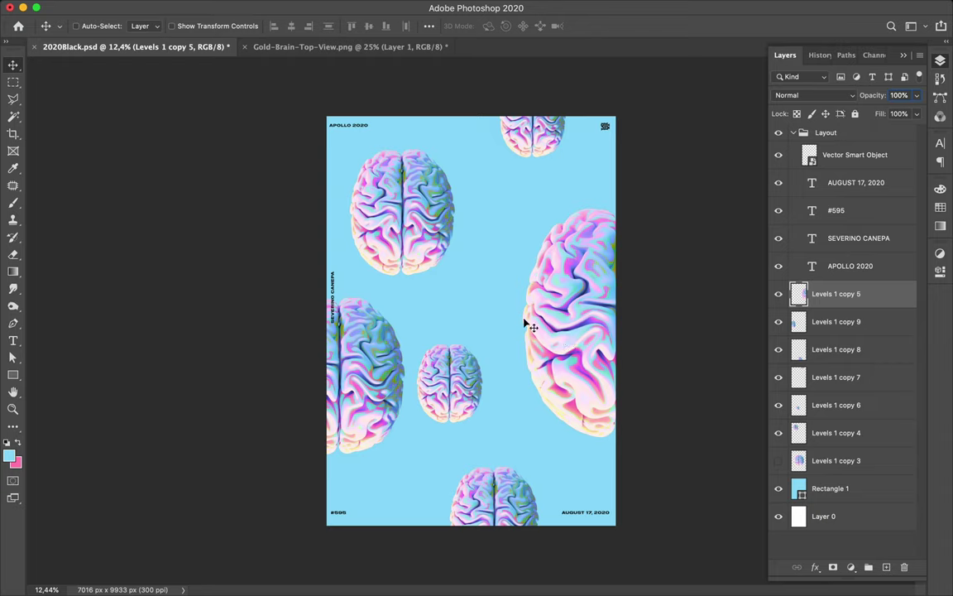
{"action": "left_click", "coordinate": [430, 219]}
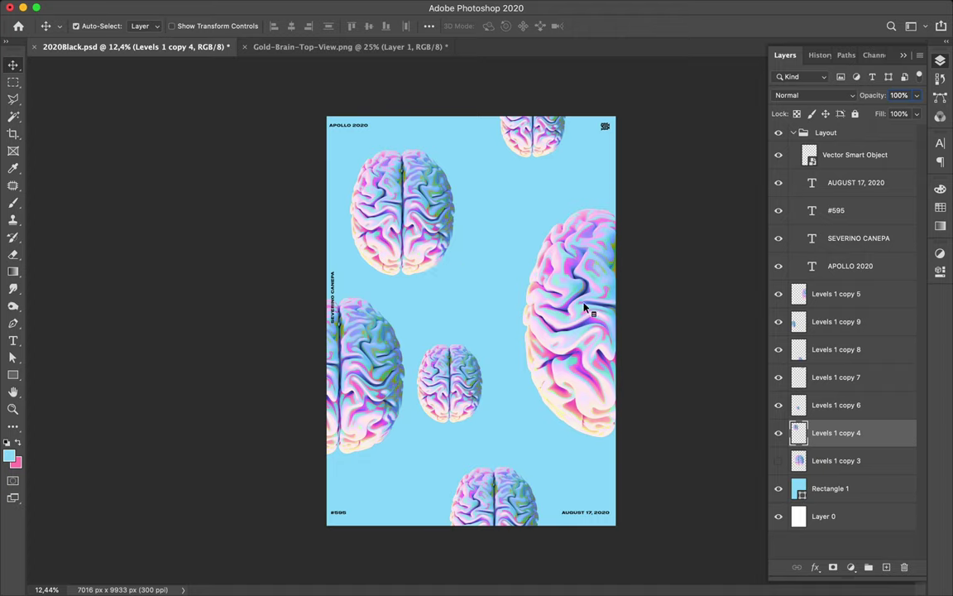
{"action": "left_click", "coordinate": [585, 308]}
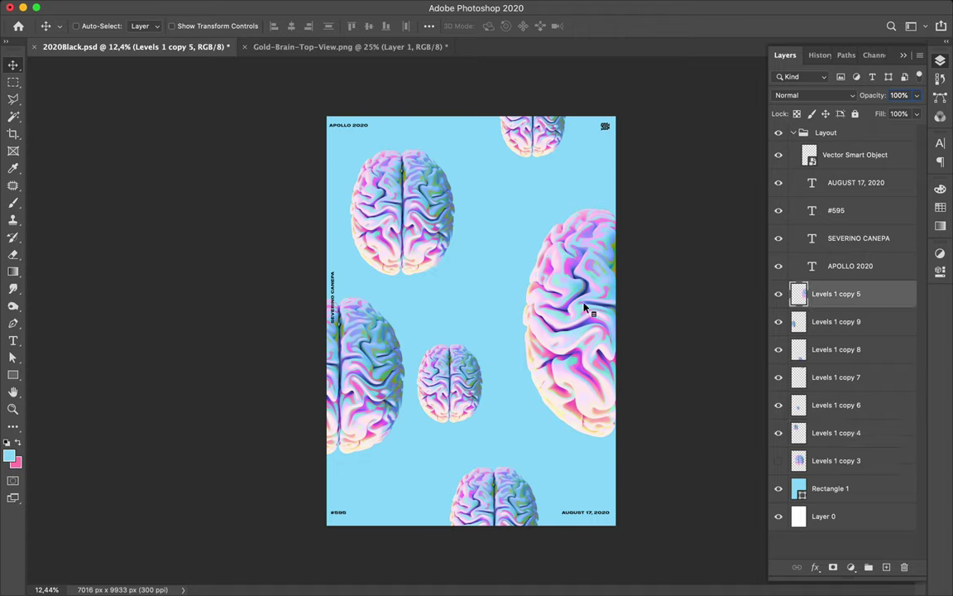
{"action": "mouse_move", "coordinate": [276, 4]}
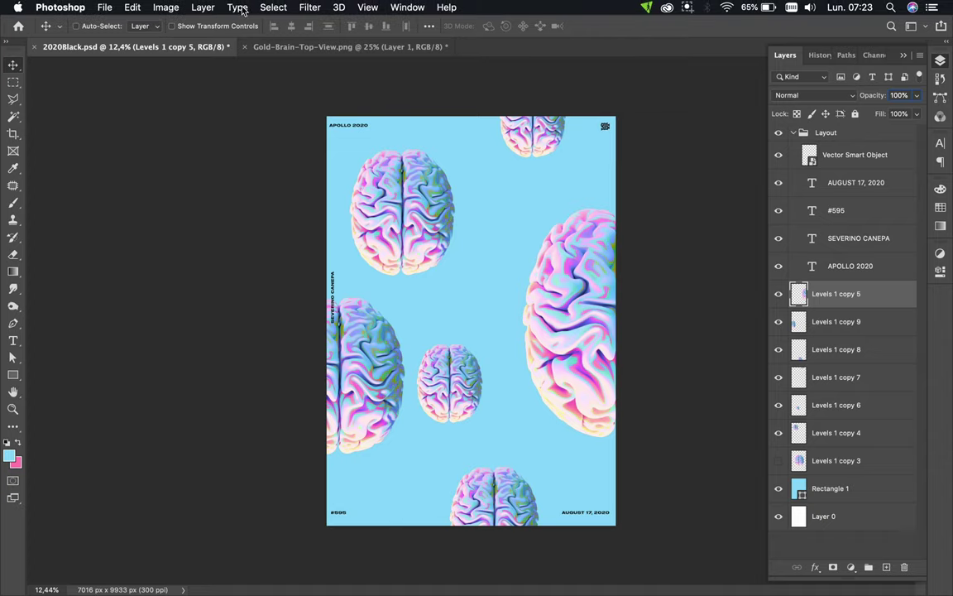
- Apply a 12-pixel Gaussian Blur to the large right brain, Levels 1 copy 5
{"action": "left_click", "coordinate": [311, 7]}
{"action": "mouse_move", "coordinate": [336, 187]}
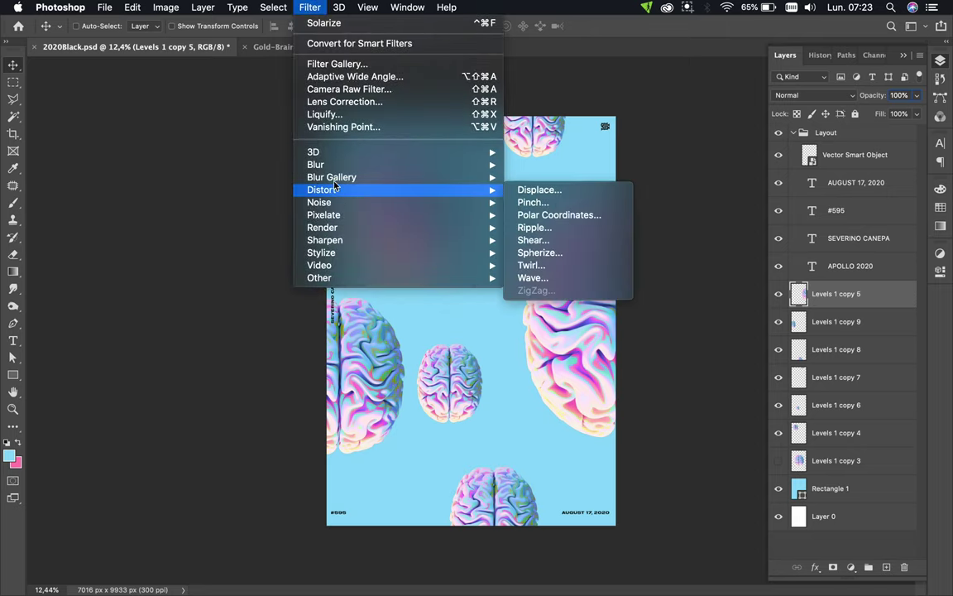
{"action": "mouse_move", "coordinate": [319, 164]}
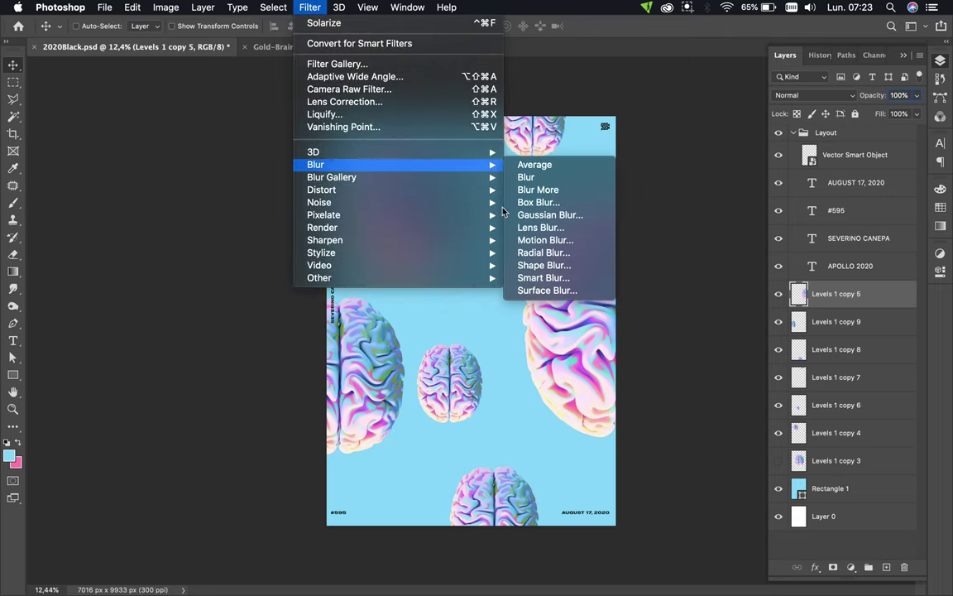
{"action": "left_click", "coordinate": [548, 221]}
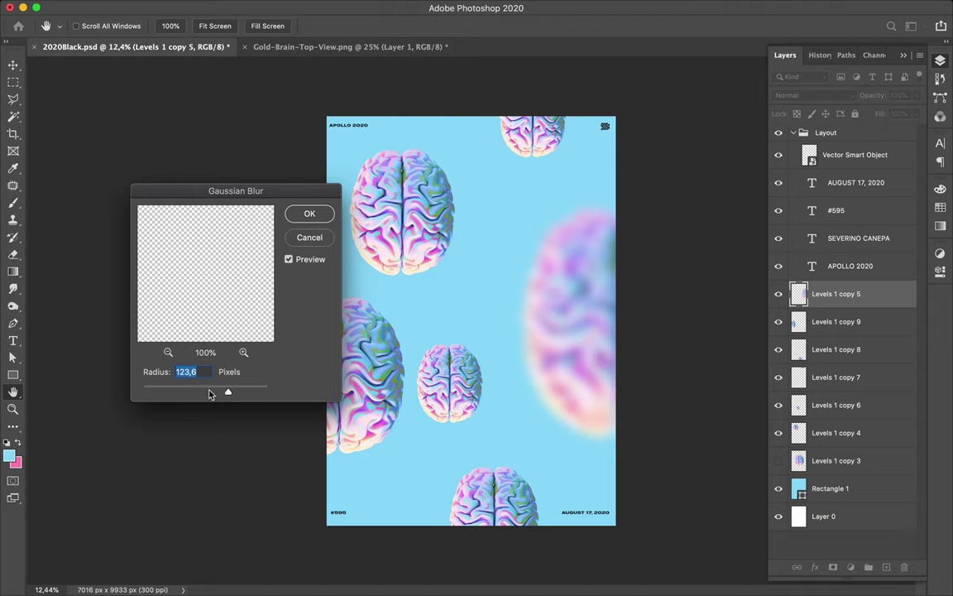
{"action": "left_click", "coordinate": [207, 392]}
{"action": "left_click_drag", "start_coordinate": [204, 394], "coordinate": [202, 394]}
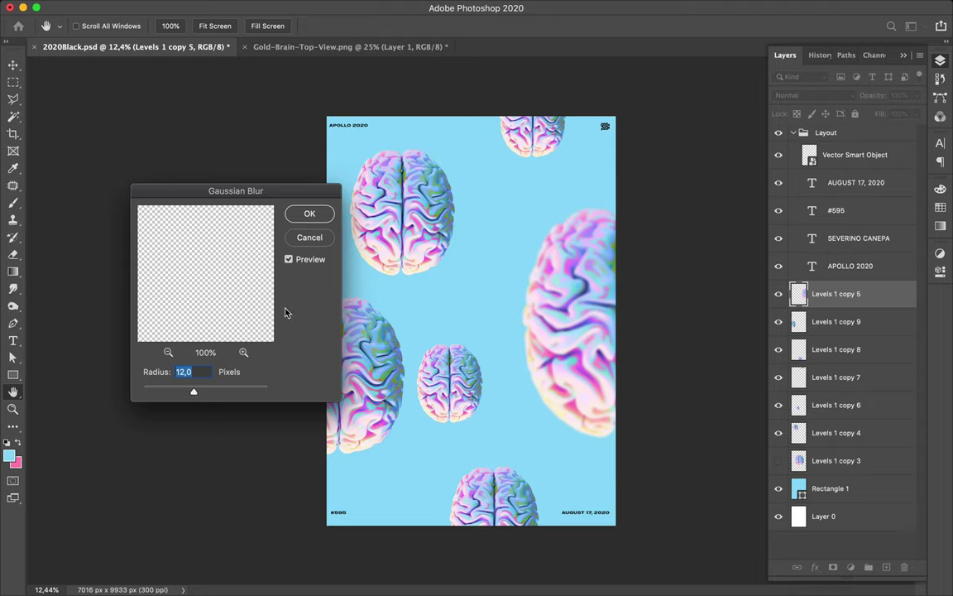
{"action": "left_click", "coordinate": [310, 217]}
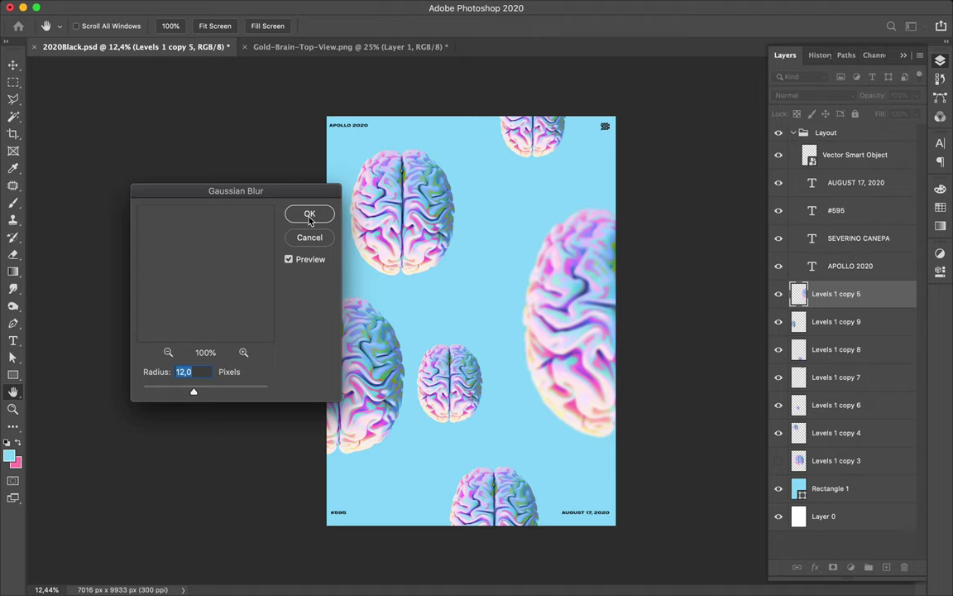
{"action": "left_click", "coordinate": [310, 215]}
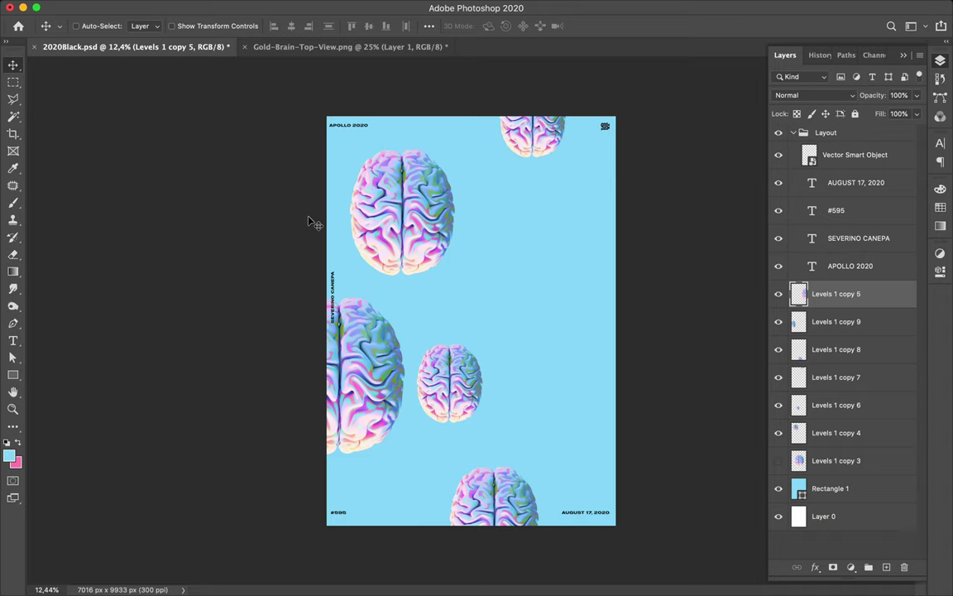
- Toggle the right brain's visibility to compare, then select the small middle brain
{"action": "left_click", "coordinate": [778, 295]}
{"action": "left_click", "coordinate": [778, 295]}
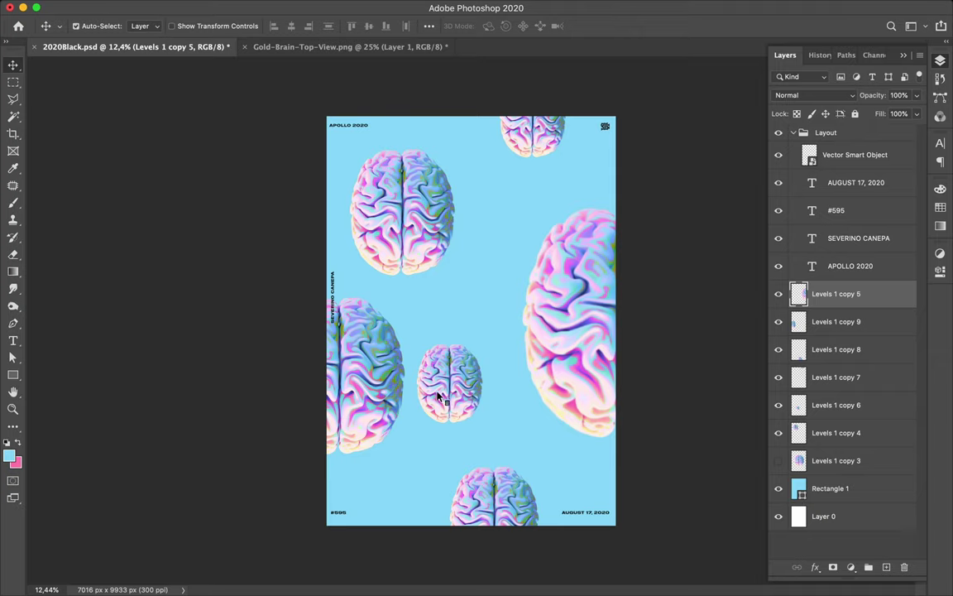
{"action": "left_click", "coordinate": [398, 359], "text": "super"}
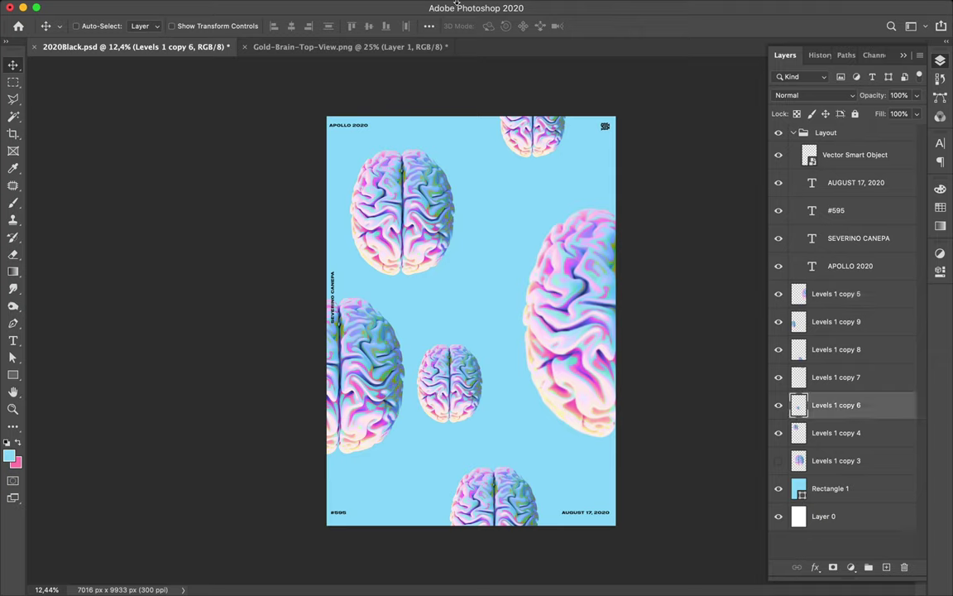
- Apply a Gaussian Blur of about 24.7 pixels to Levels 1 copy 6, then select the top-edge brain
{"action": "mouse_move", "coordinate": [457, 4]}
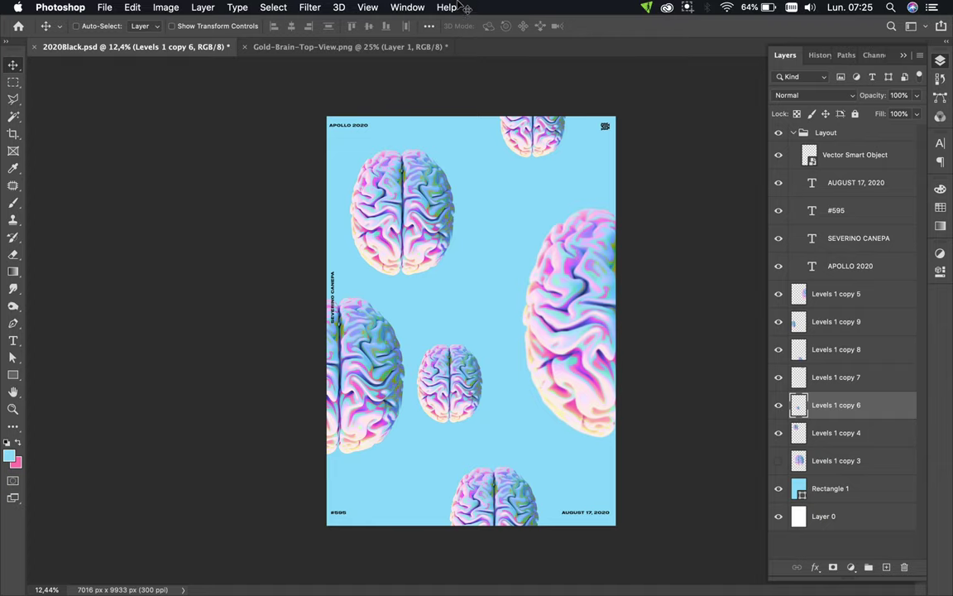
{"action": "left_click", "coordinate": [313, 8]}
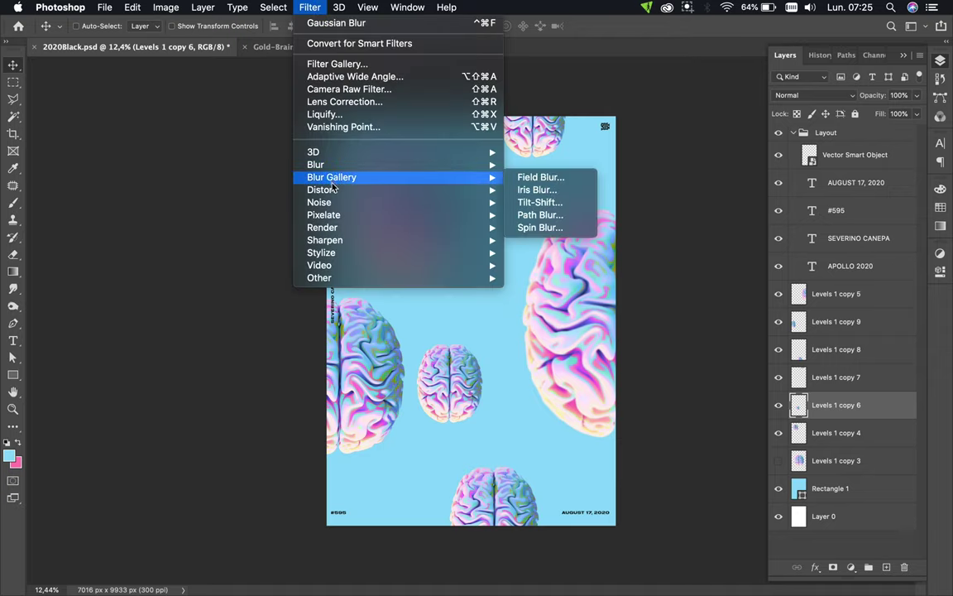
{"action": "mouse_move", "coordinate": [336, 165]}
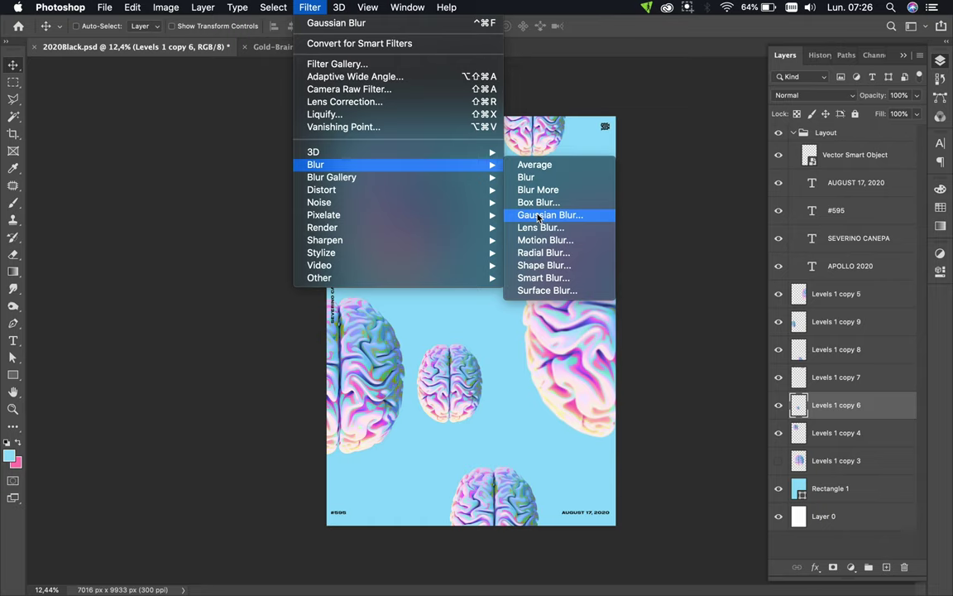
{"action": "left_click", "coordinate": [550, 214]}
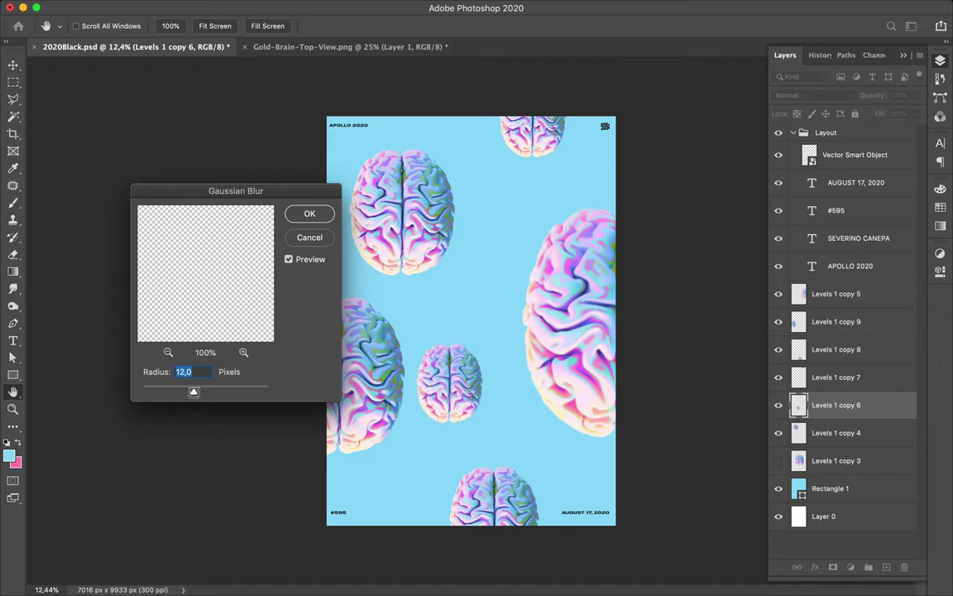
{"action": "left_click", "coordinate": [200, 392]}
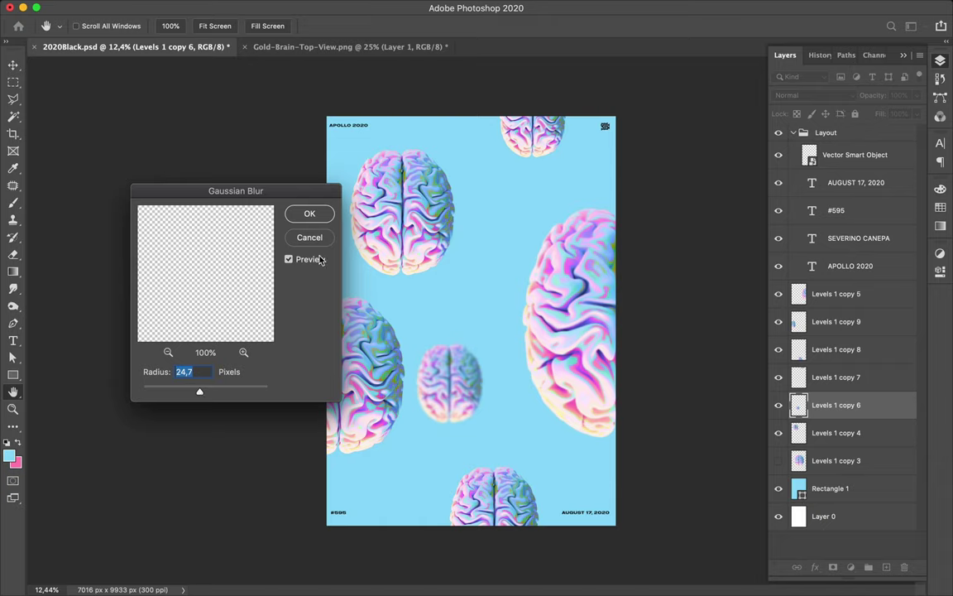
{"action": "left_click", "coordinate": [326, 216]}
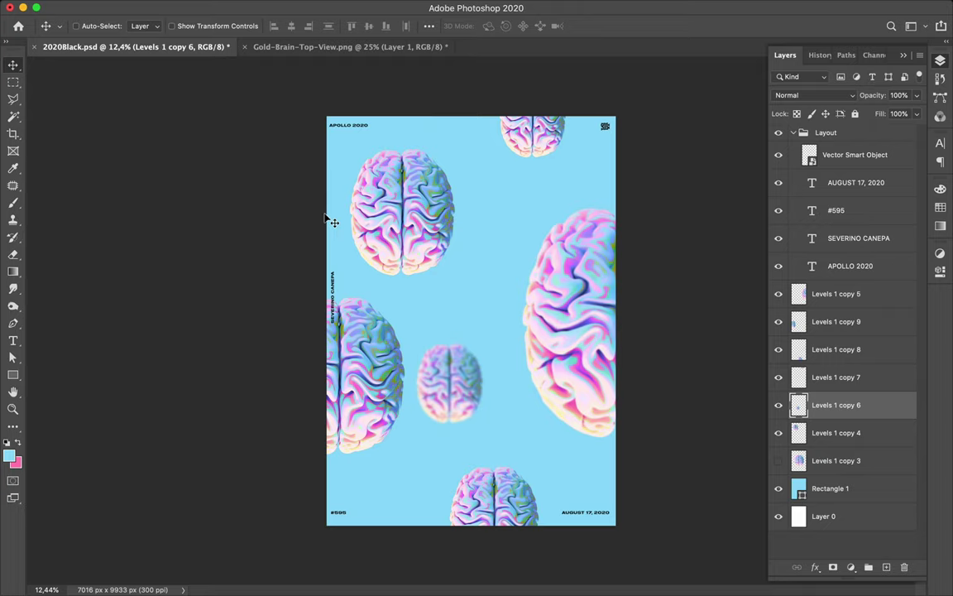
{"action": "left_click", "coordinate": [542, 148], "text": "super"}
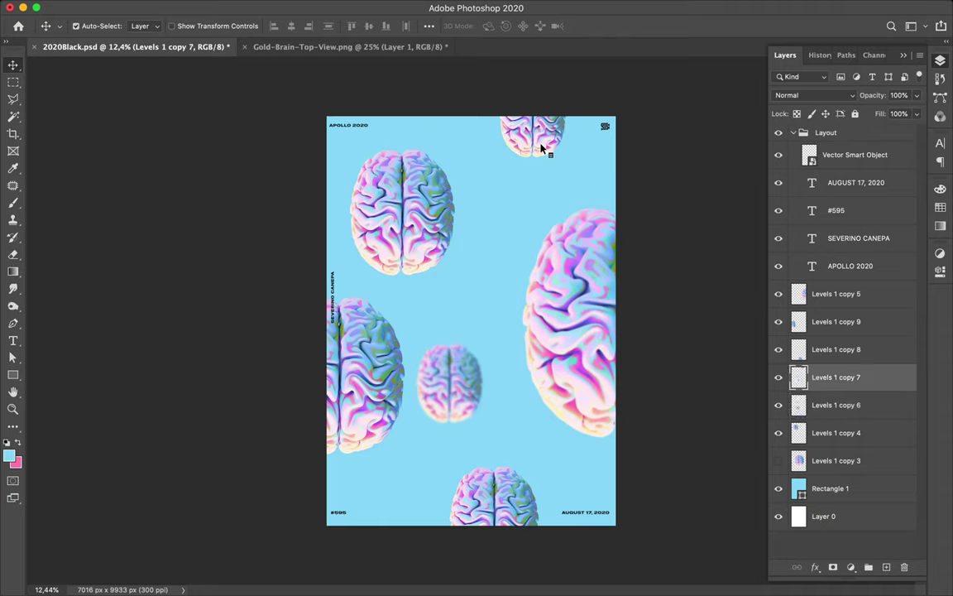
- Select only the bottom-centre brain's layer, Levels 1 copy 8
{"action": "left_click", "coordinate": [497, 502], "text": "shift+super"}
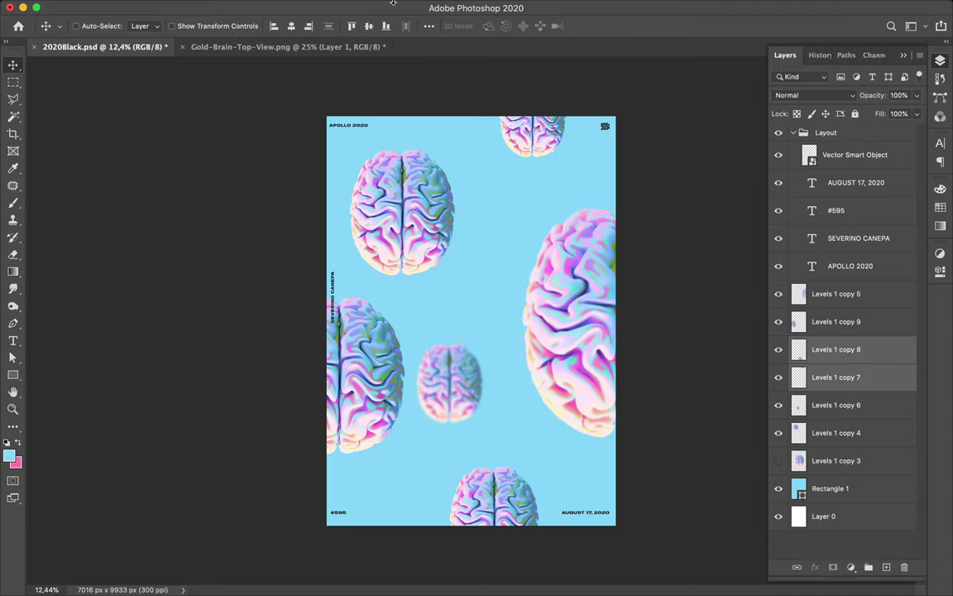
{"action": "mouse_move", "coordinate": [258, 8]}
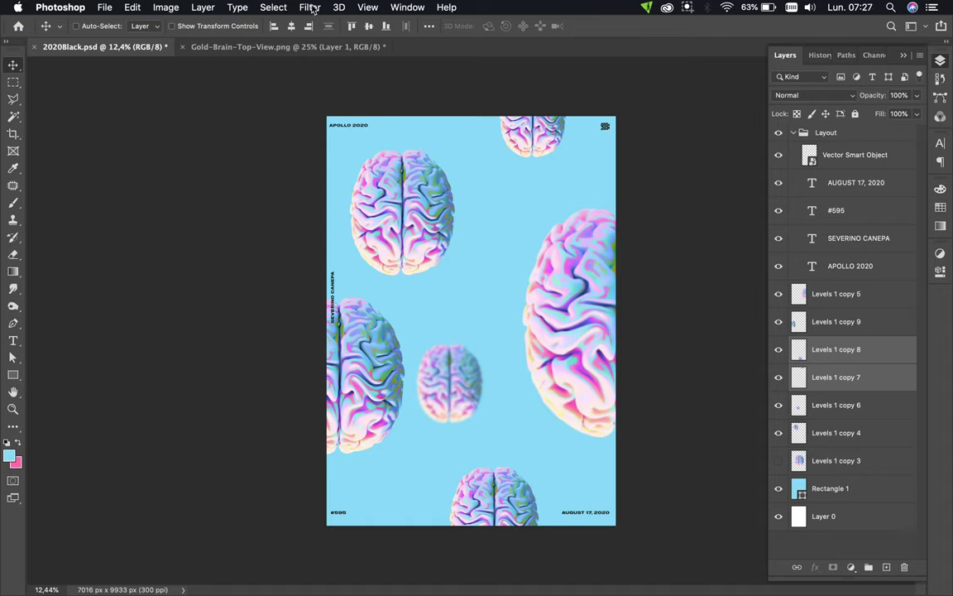
{"action": "left_click", "coordinate": [311, 7]}
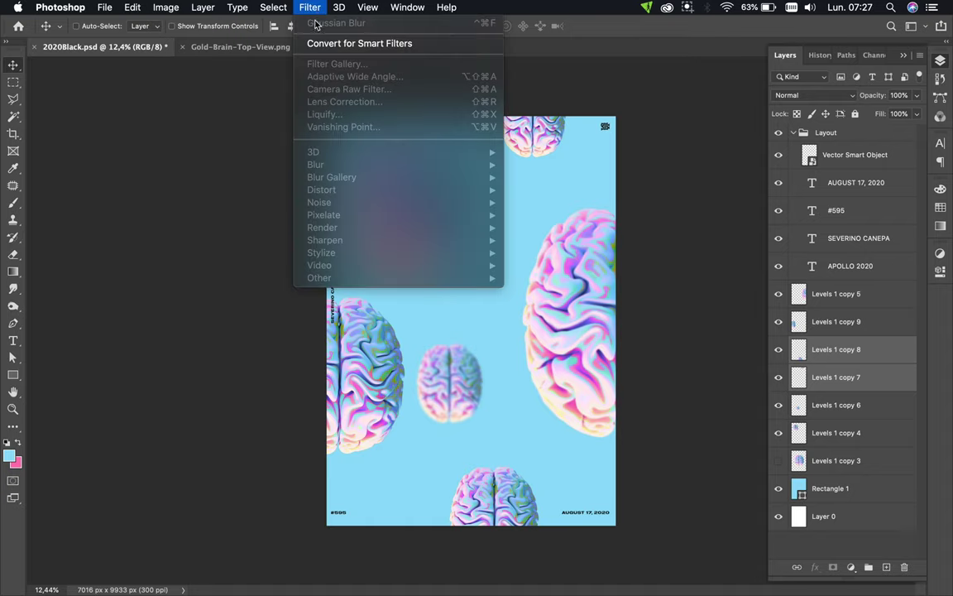
{"action": "left_click", "coordinate": [291, 8]}
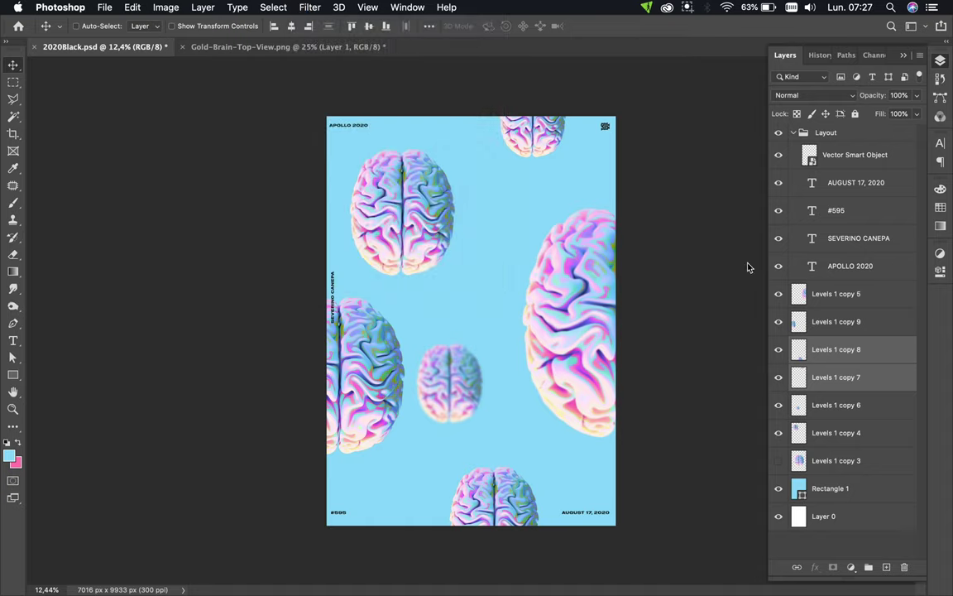
{"action": "left_click", "coordinate": [844, 354]}
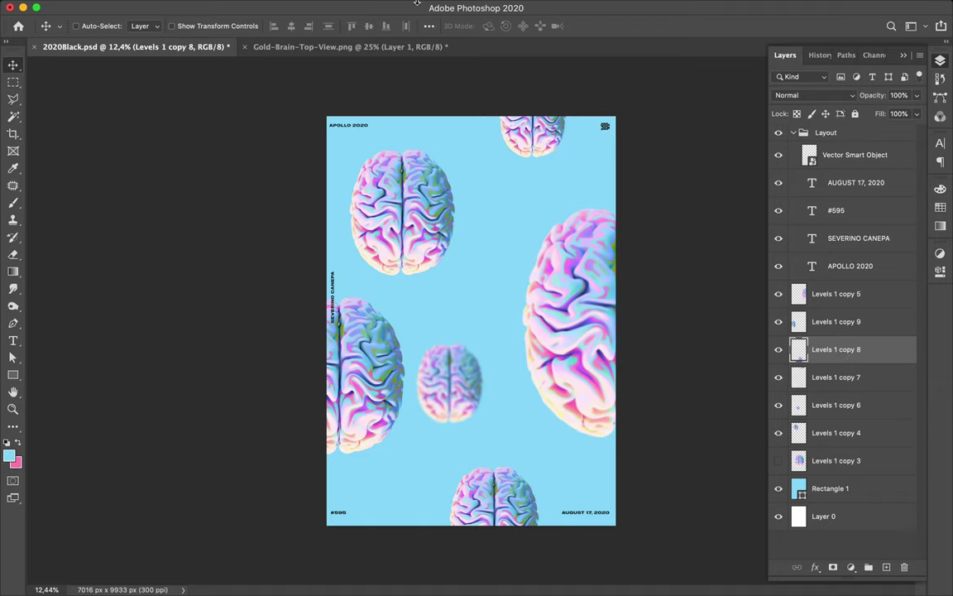
- Start a Gaussian Blur on it and adjust the radius toward about 13.4 pixels
{"action": "mouse_move", "coordinate": [417, 3]}
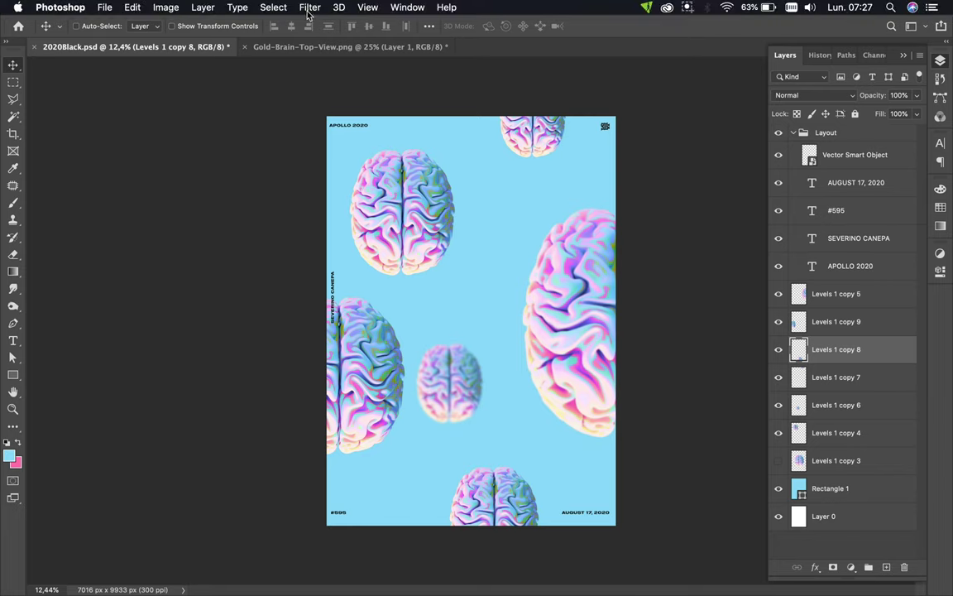
{"action": "left_click", "coordinate": [309, 8]}
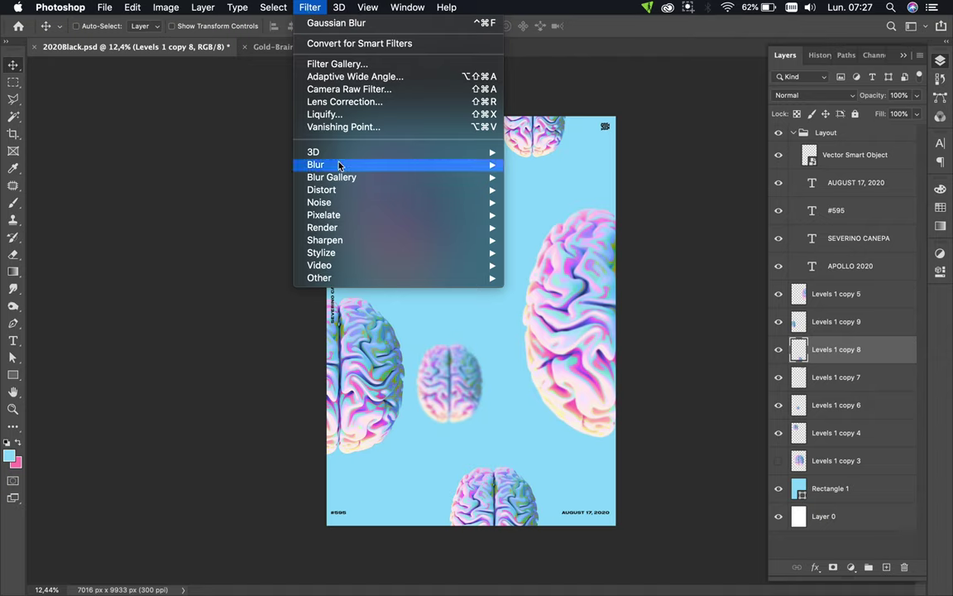
{"action": "mouse_move", "coordinate": [340, 165]}
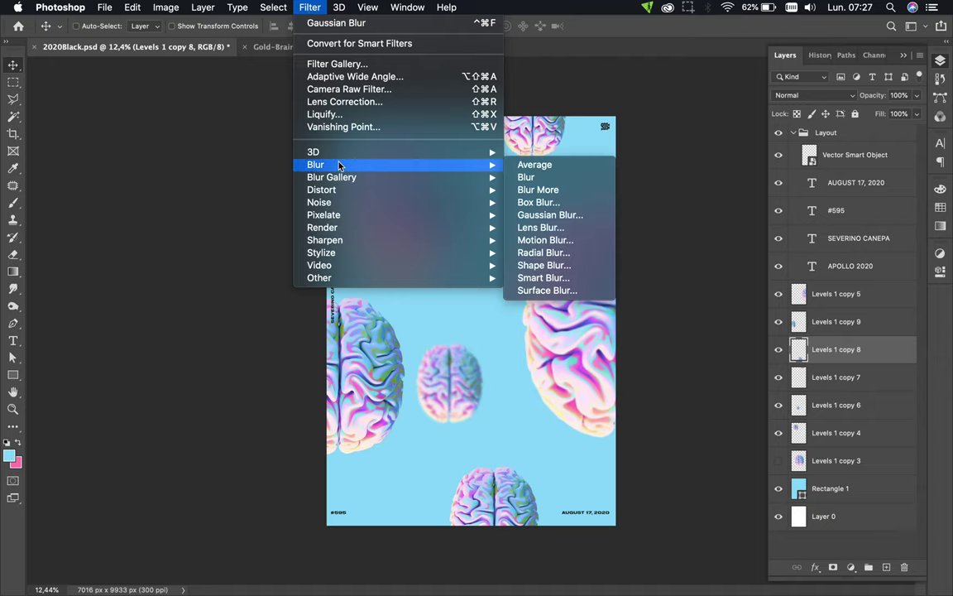
{"action": "left_click", "coordinate": [585, 217]}
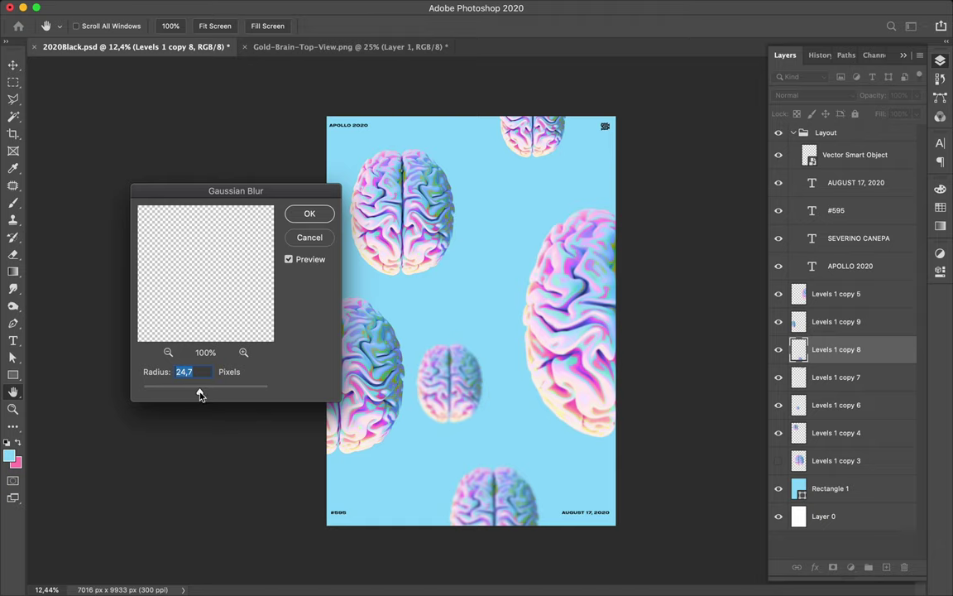
{"action": "left_click_drag", "start_coordinate": [202, 395], "coordinate": [192, 394]}
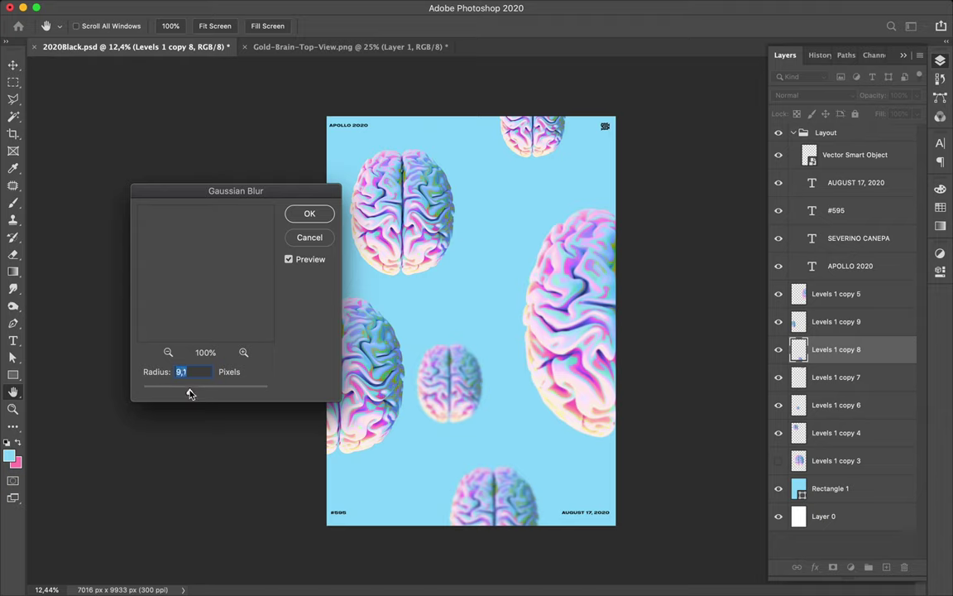
{"action": "left_click_drag", "start_coordinate": [193, 394], "coordinate": [194, 395]}
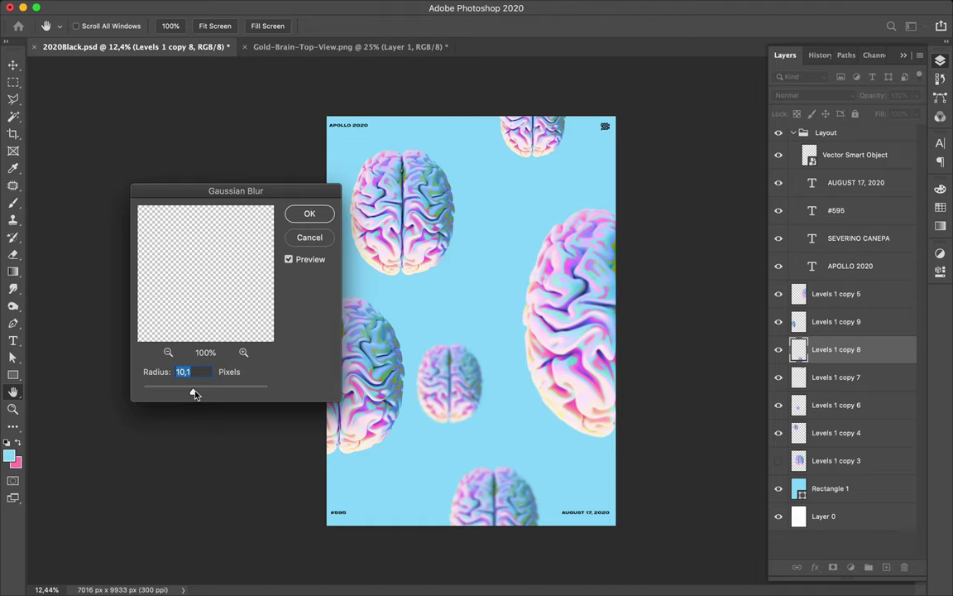
{"action": "left_click_drag", "start_coordinate": [195, 394], "coordinate": [196, 394]}
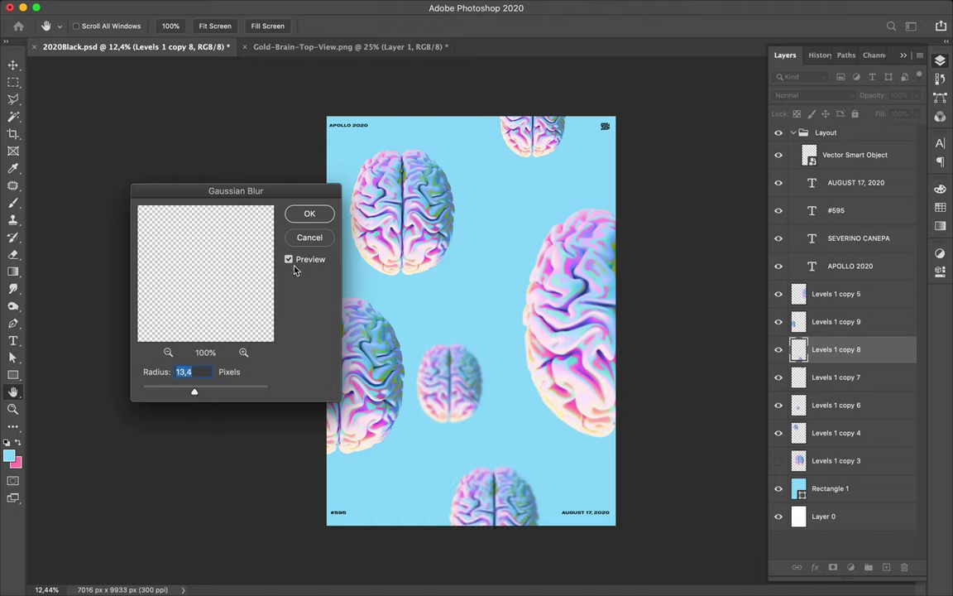
- Apply the blur to the bottom brain, compare it by toggling visibility, then select the top brain's layer
{"action": "left_click", "coordinate": [306, 215]}
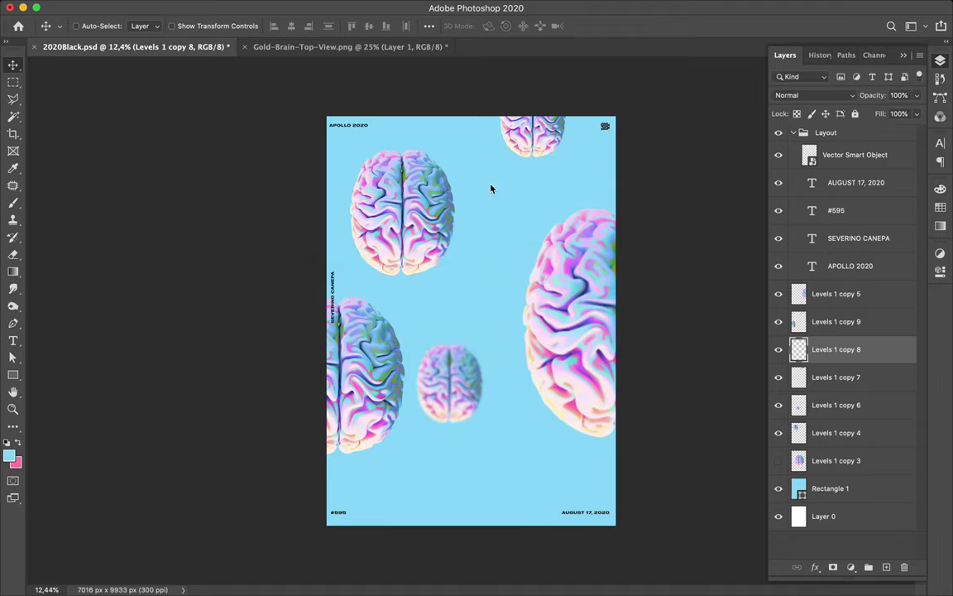
{"action": "left_click", "coordinate": [779, 351]}
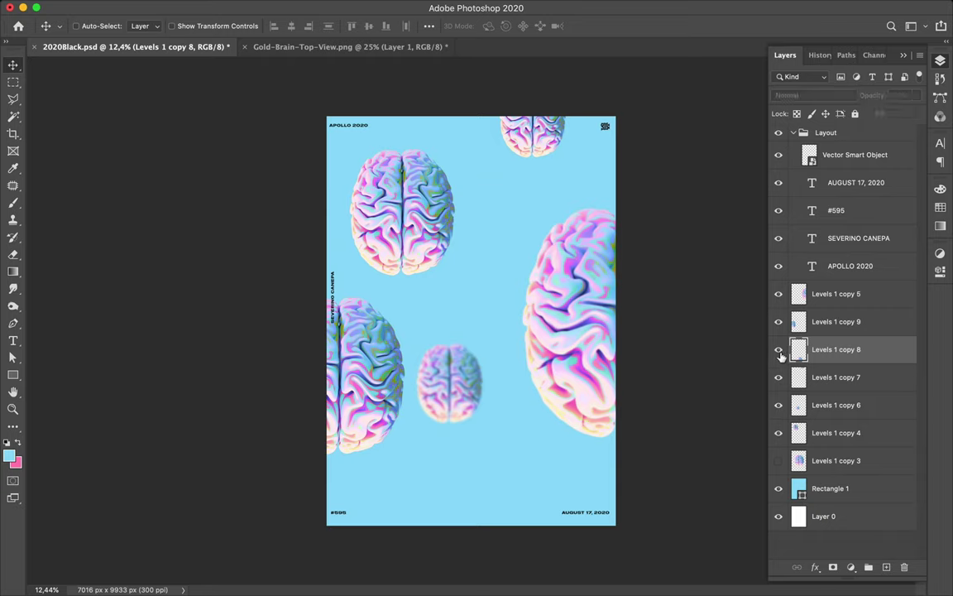
{"action": "left_click", "coordinate": [779, 351]}
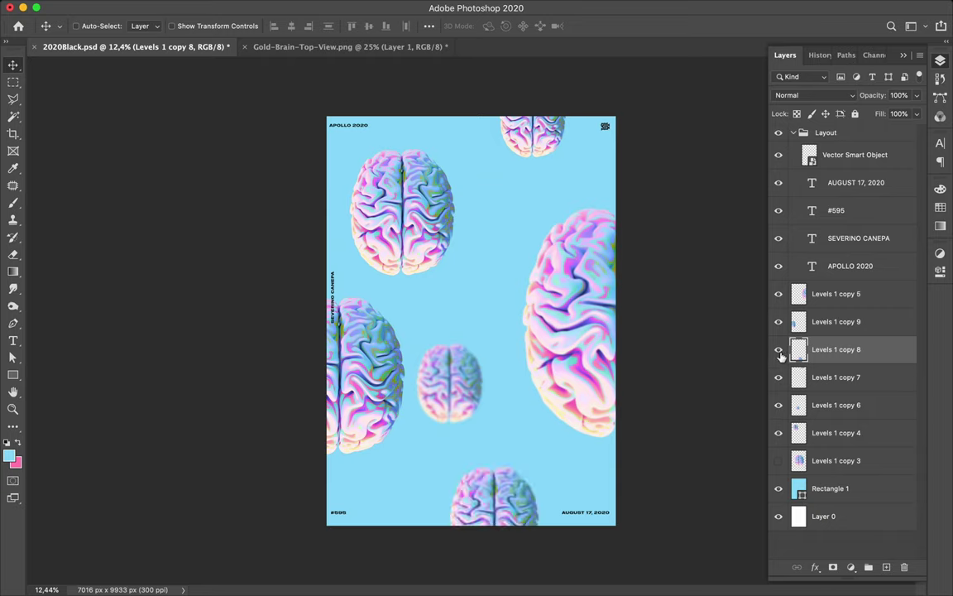
{"action": "key", "text": "super"}
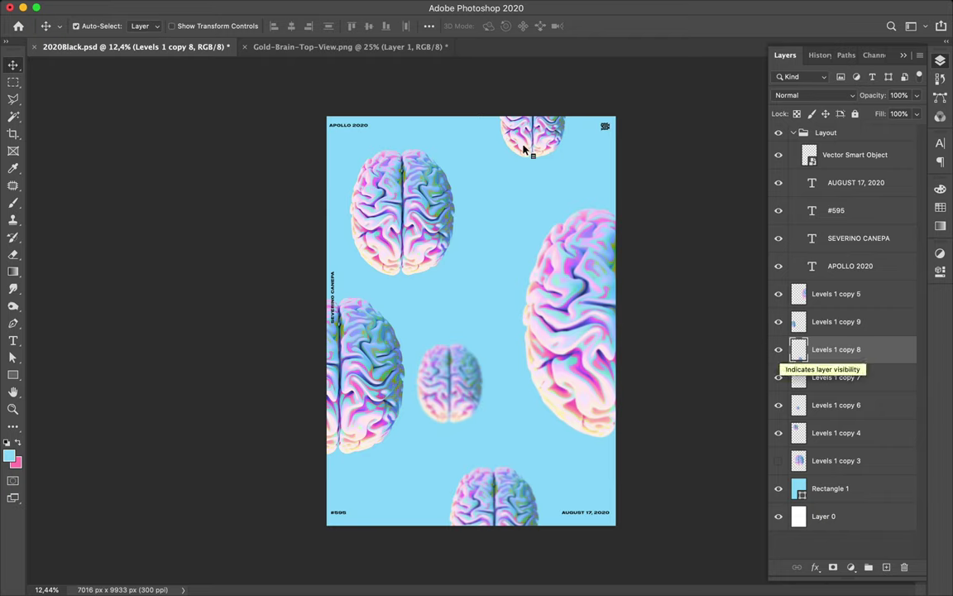
{"action": "left_click", "coordinate": [524, 149], "text": "super"}
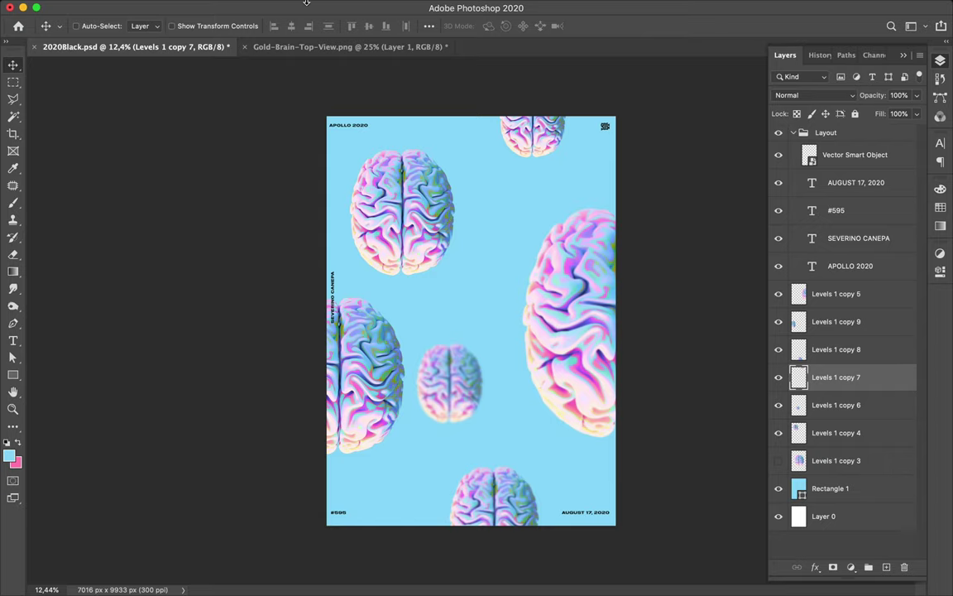
- Reapply the last Gaussian blur to the top-edge brain, Levels 1 copy 7, then select the left brain's layer
{"action": "mouse_move", "coordinate": [282, 2]}
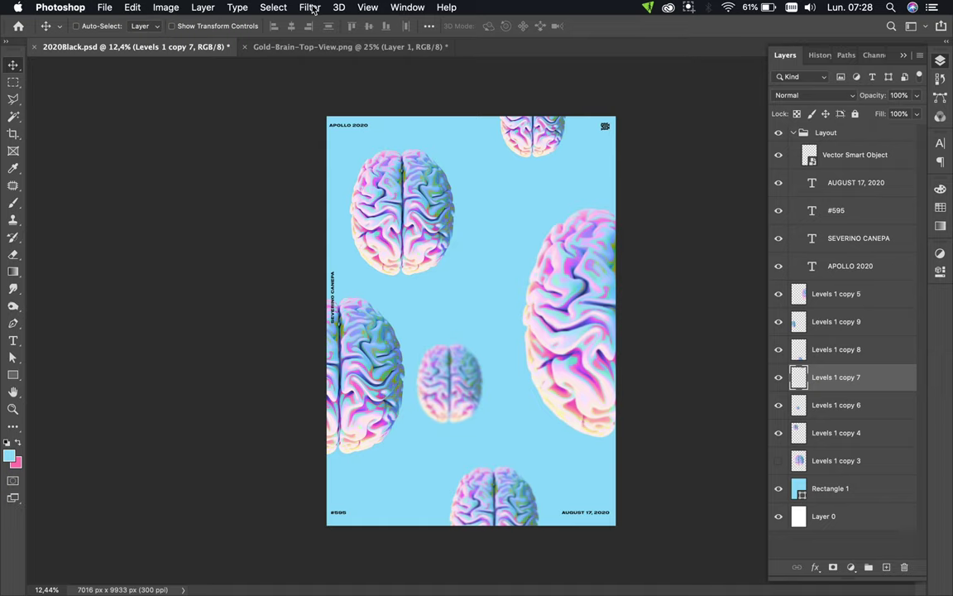
{"action": "left_click", "coordinate": [312, 8]}
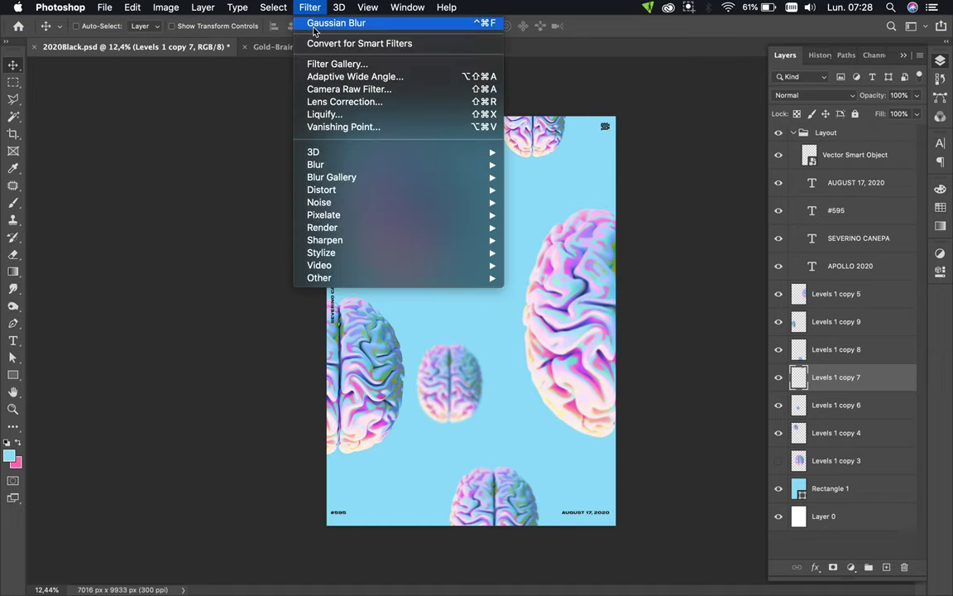
{"action": "left_click", "coordinate": [314, 27]}
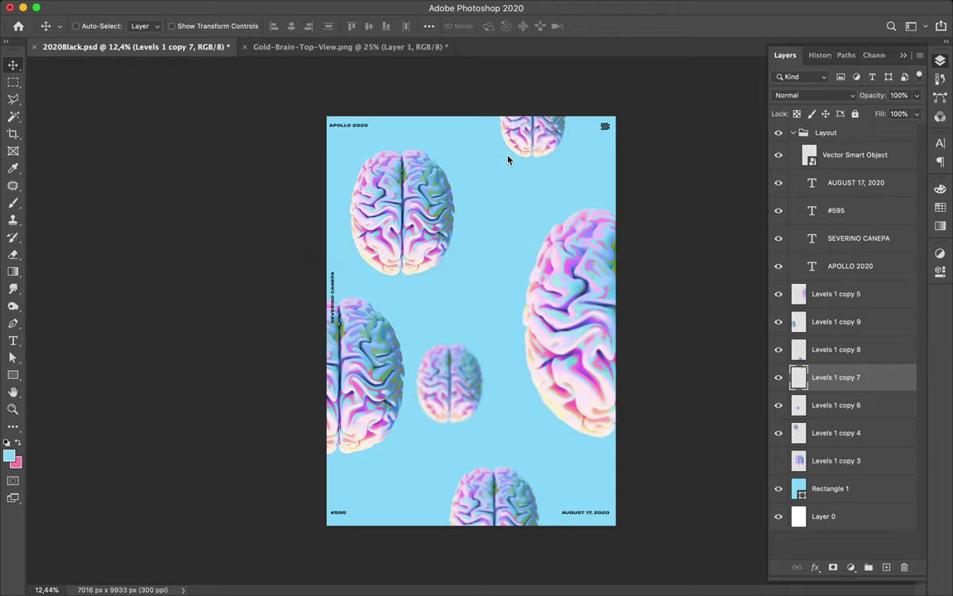
{"action": "key", "text": "super"}
{"action": "left_click", "coordinate": [352, 357], "text": "super"}
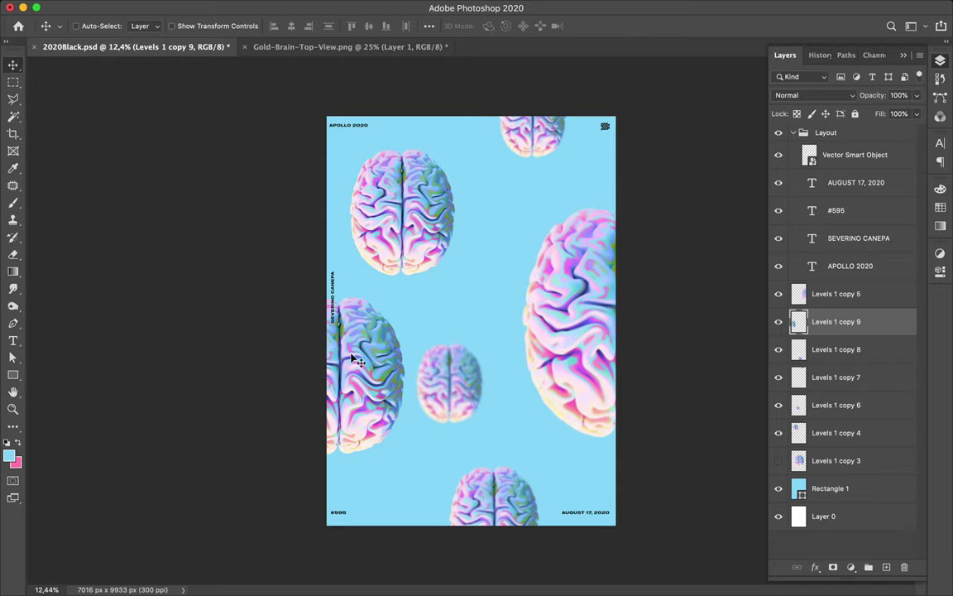
- Blur the left-edge brain, Levels 1 copy 9, with a lighter 6.4-pixel Gaussian blur
{"action": "key", "text": "super"}
{"action": "mouse_move", "coordinate": [303, 8]}
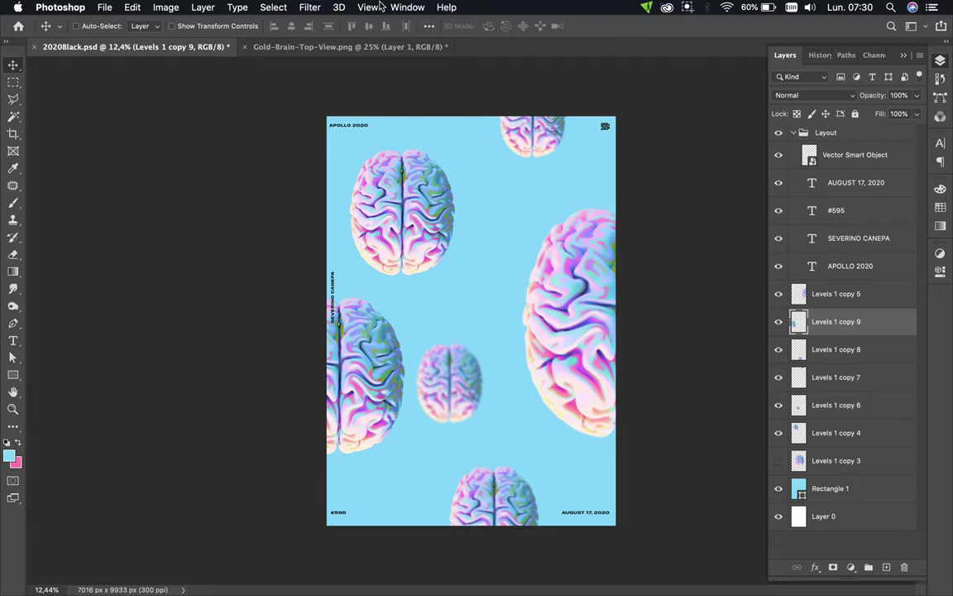
{"action": "left_click", "coordinate": [308, 7]}
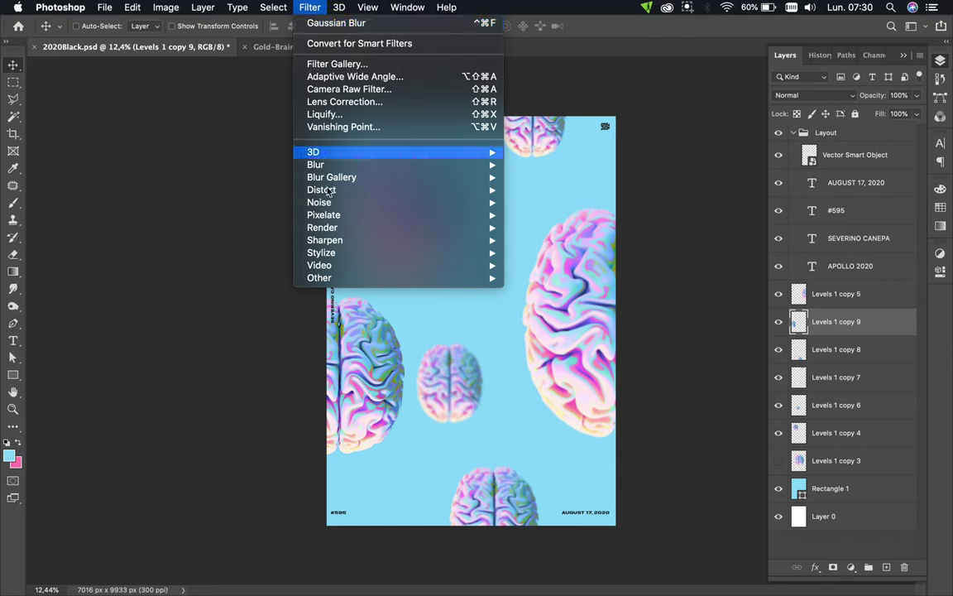
{"action": "mouse_move", "coordinate": [327, 192]}
{"action": "mouse_move", "coordinate": [455, 176]}
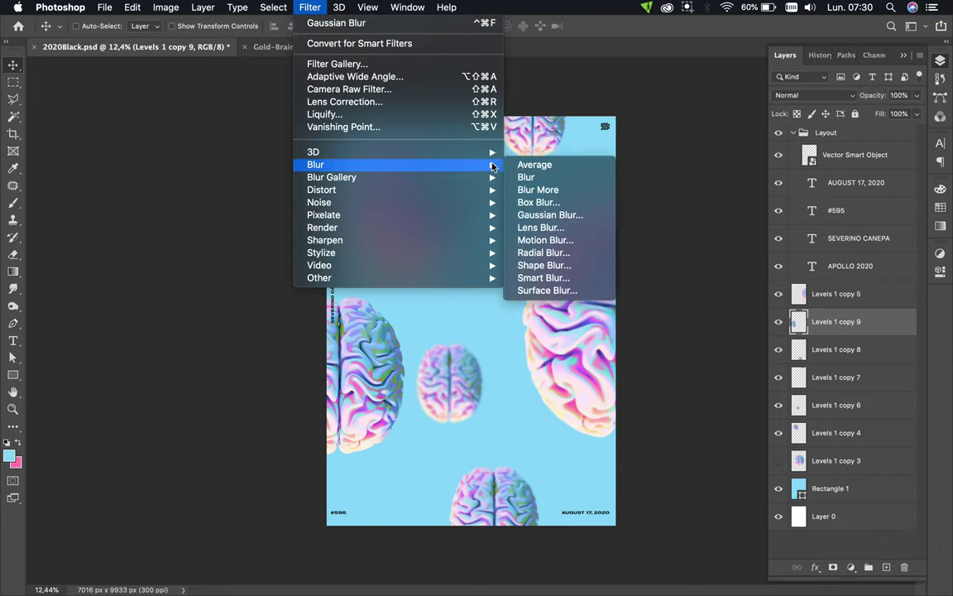
{"action": "left_click", "coordinate": [542, 216]}
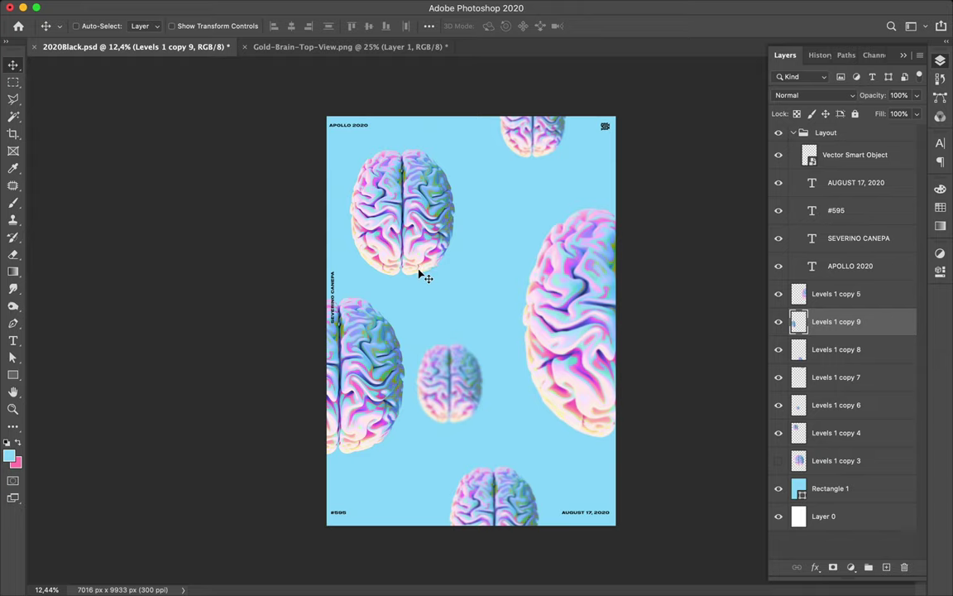
{"action": "key", "text": "super+alt+f"}
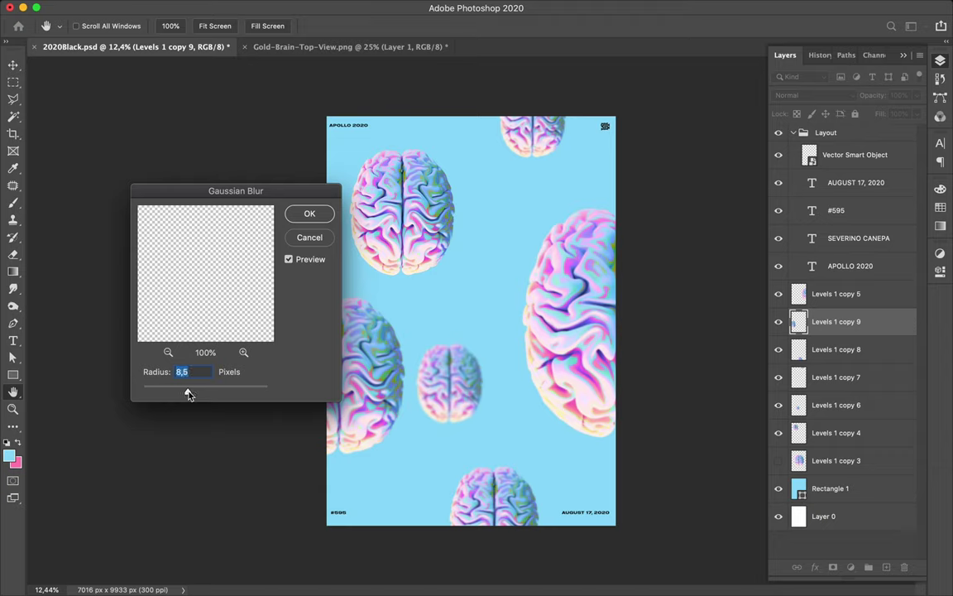
{"action": "left_click_drag", "start_coordinate": [188, 394], "coordinate": [182, 395]}
{"action": "left_click", "coordinate": [310, 214]}
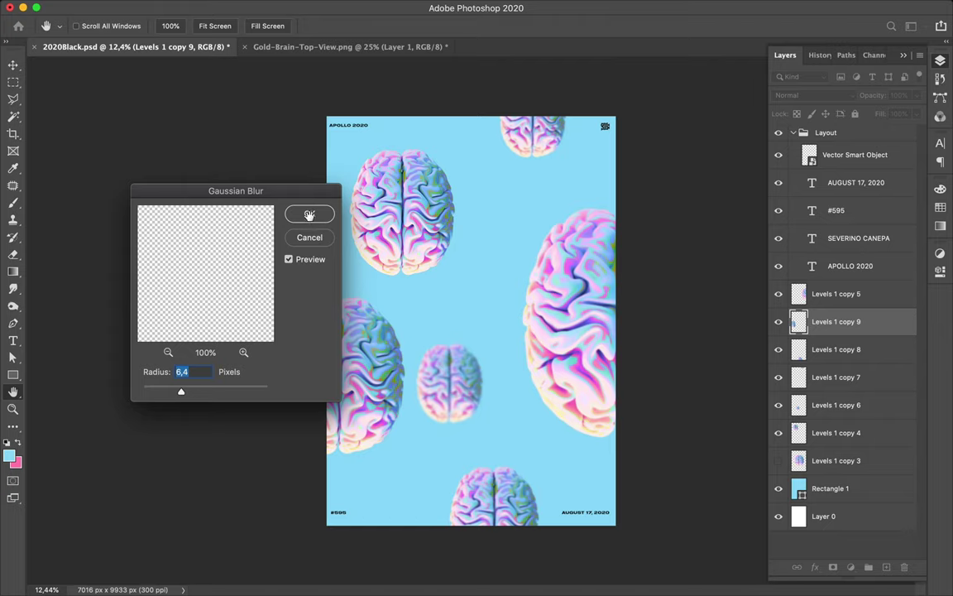
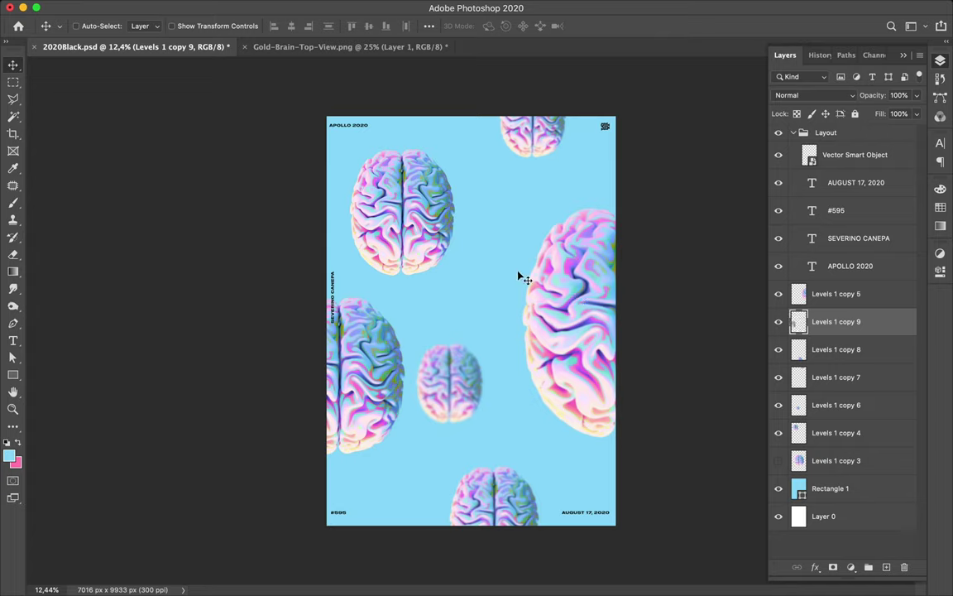
- Nudge the top-left brain slightly right and down, then save 2020Black.psd
{"action": "key", "text": "super"}
{"action": "left_click_drag", "start_coordinate": [437, 258], "coordinate": [437, 260]}
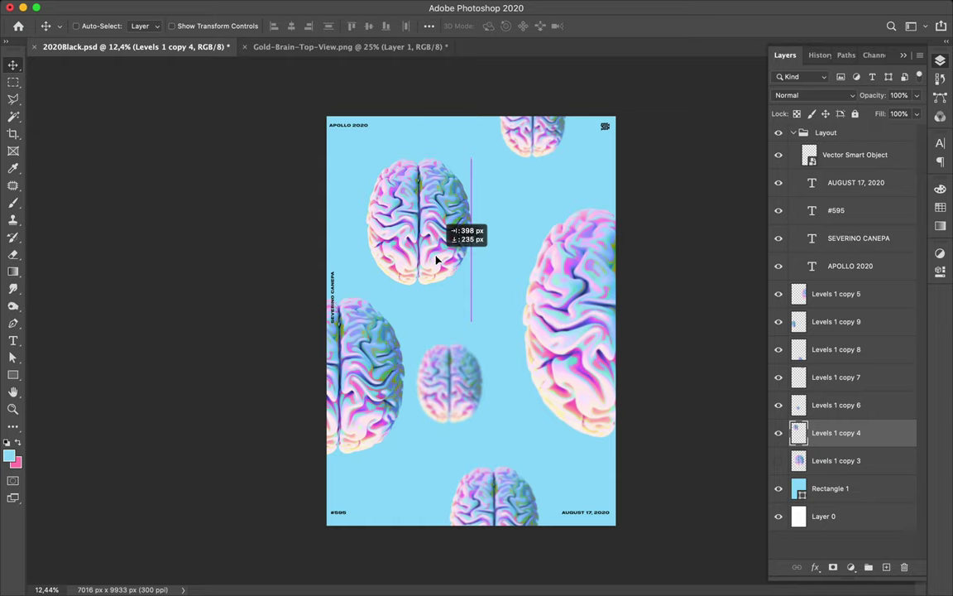
{"action": "left_click_drag", "start_coordinate": [437, 260], "coordinate": [437, 260]}
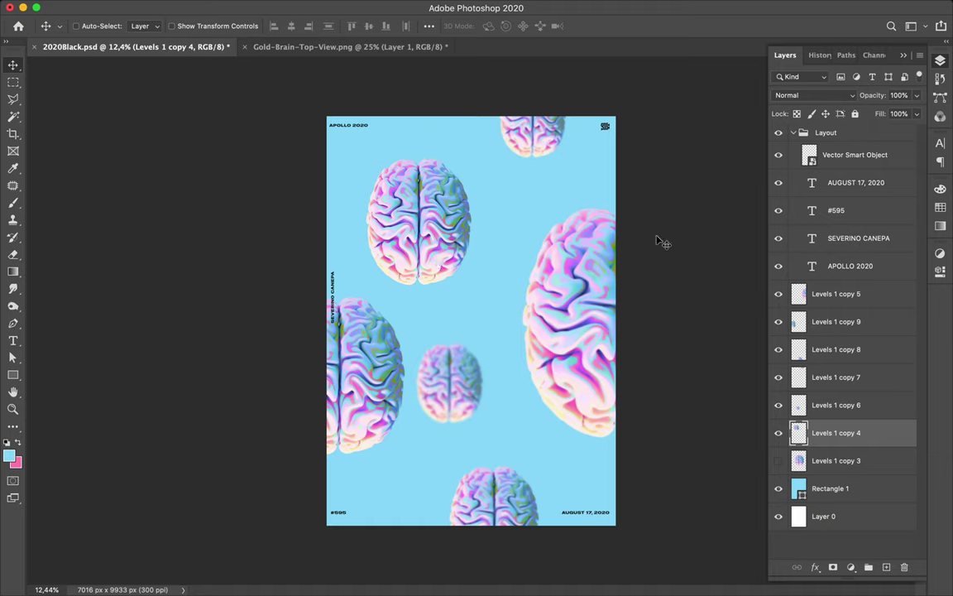
{"action": "key", "text": "super"}
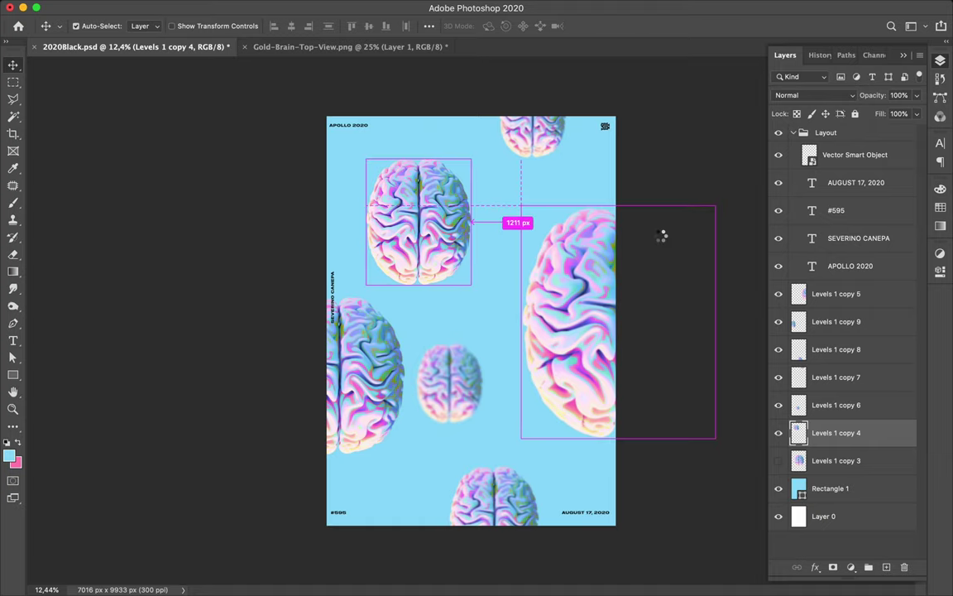
{"action": "key", "text": "super+s"}
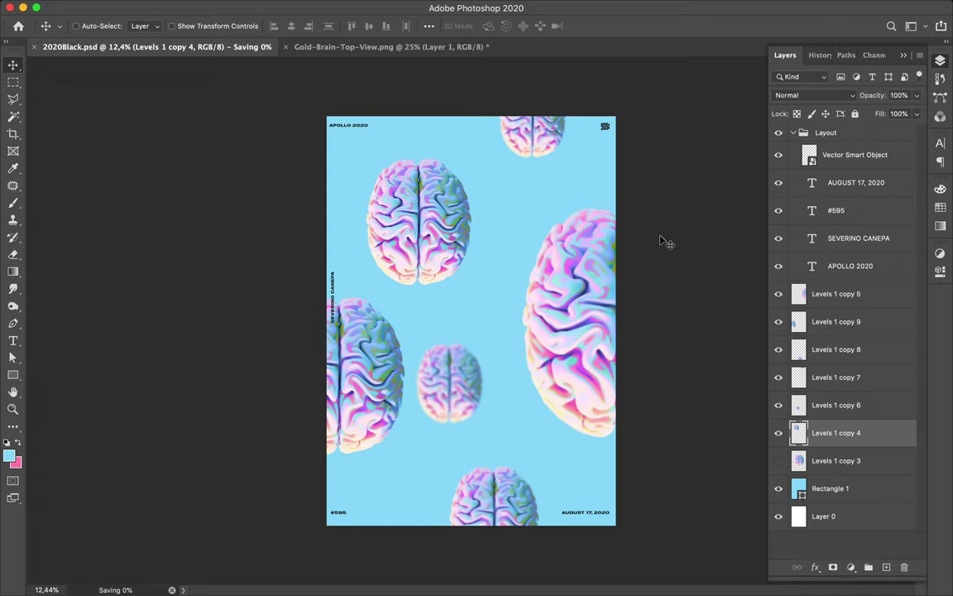
- Close Gold-Brain-Top-View.png, discarding its changes
{"action": "left_click", "coordinate": [285, 50]}
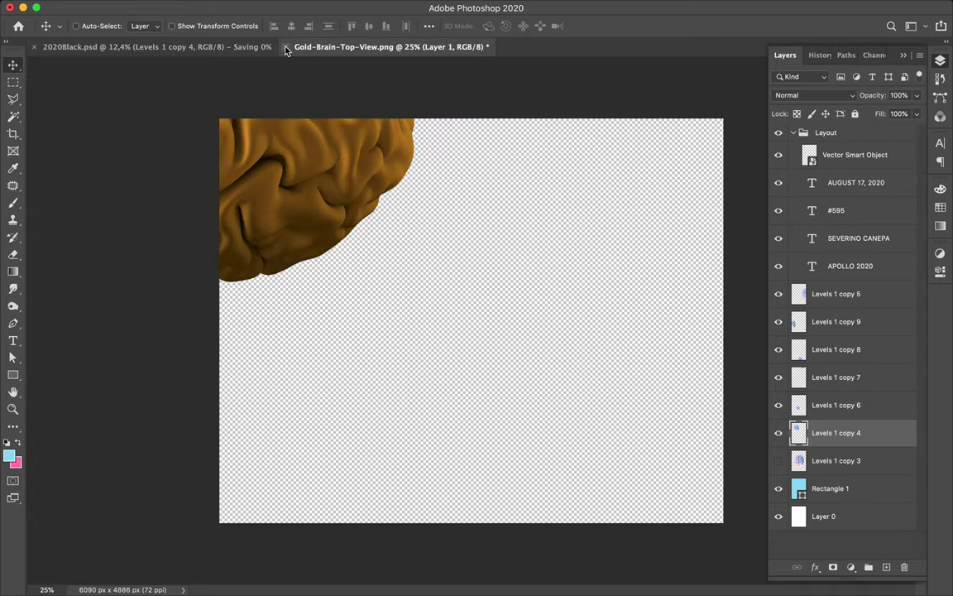
{"action": "left_click", "coordinate": [287, 47]}
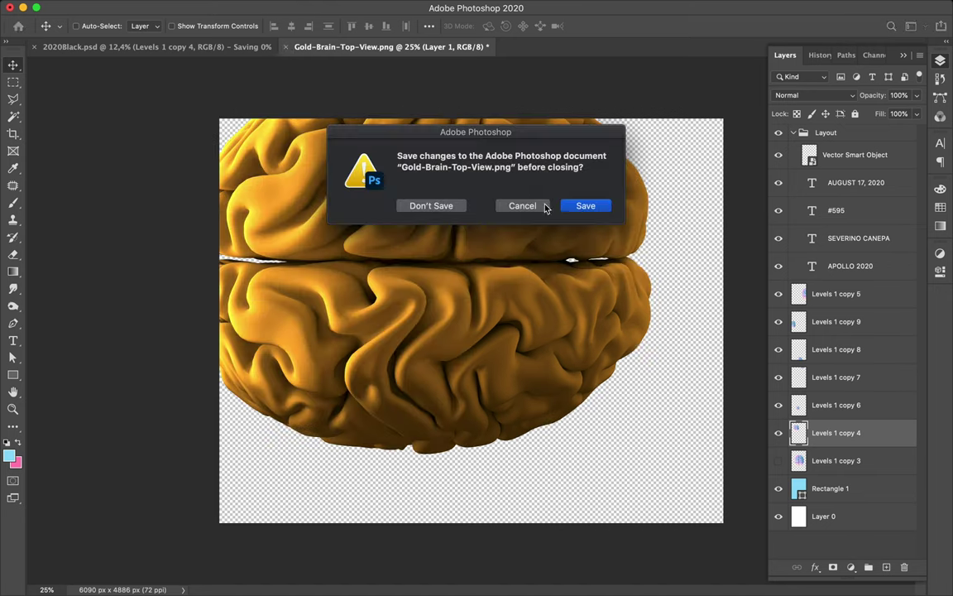
{"action": "left_click", "coordinate": [441, 210]}
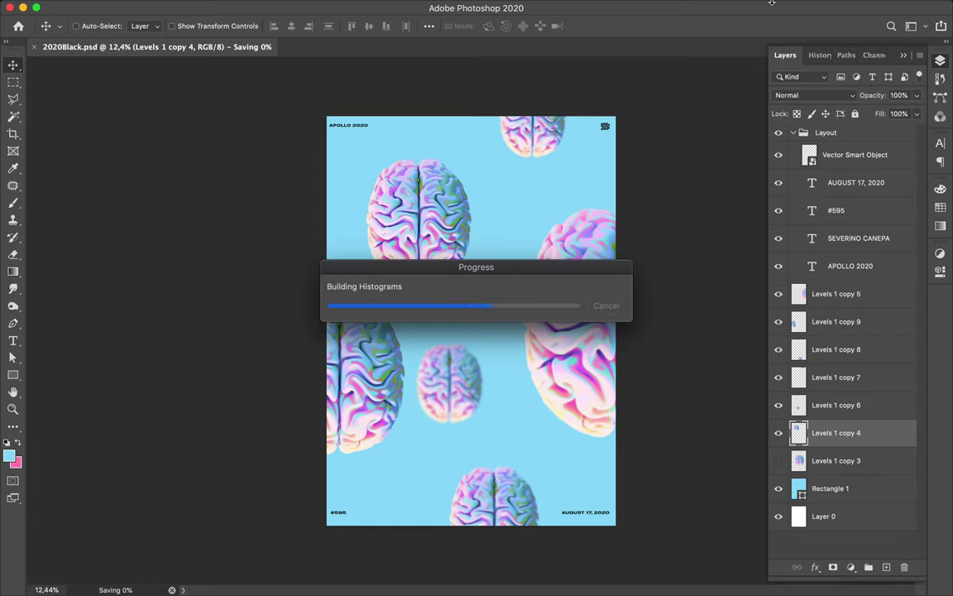
{"action": "mouse_move", "coordinate": [687, 3]}
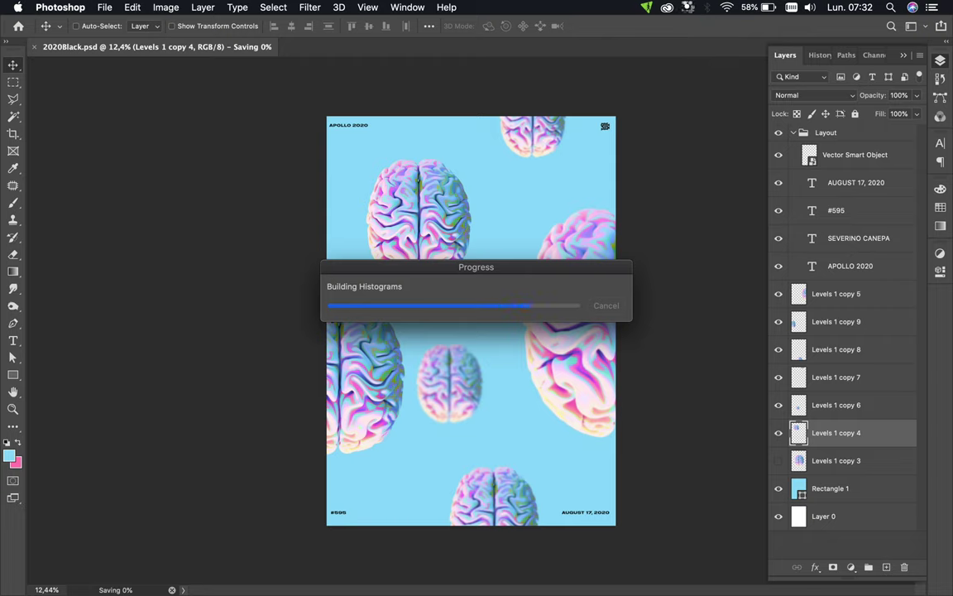
{"action": "left_click", "coordinate": [687, 6]}
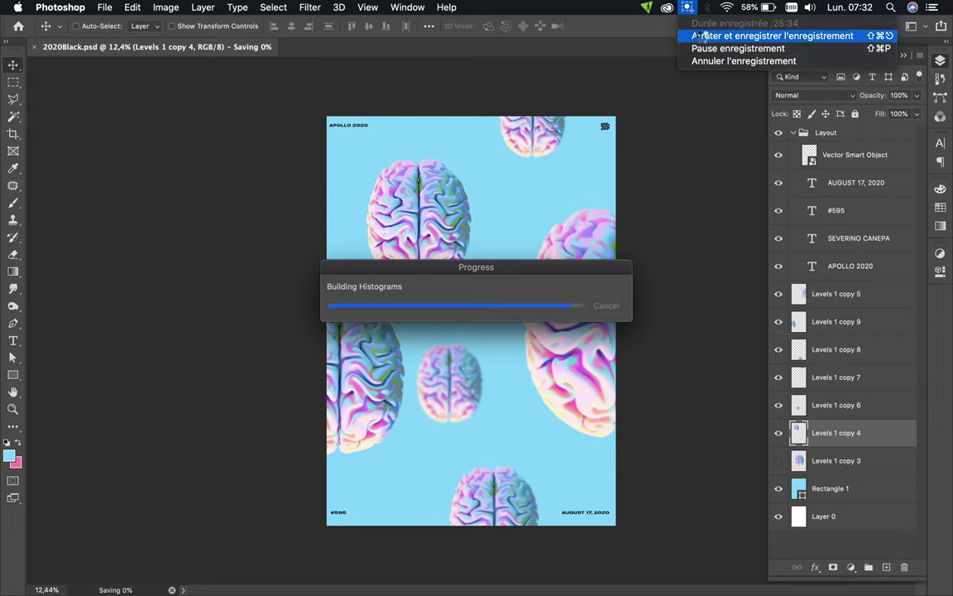
{"action": "left_click", "coordinate": [728, 35]}
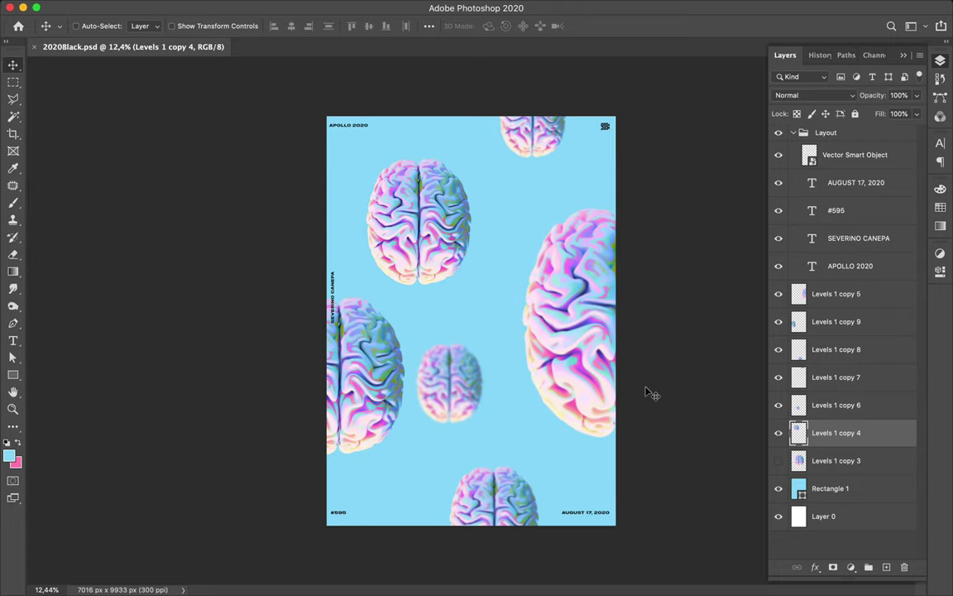
- Make the four caption text layers, including AUGUST 17, 2020 and APOLLO 2020, white #ffffff
{"action": "left_click", "coordinate": [580, 514], "text": "super"}
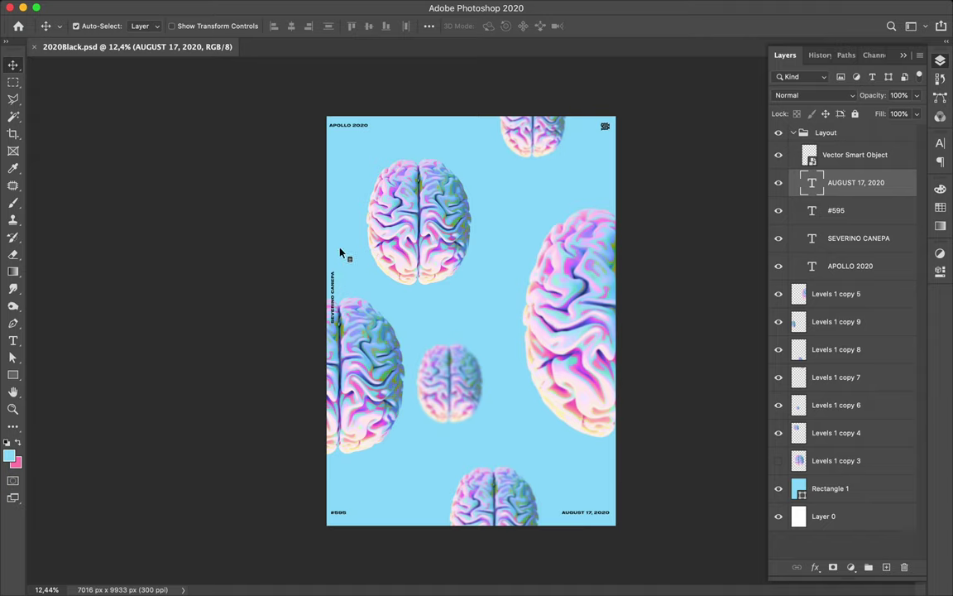
{"action": "left_click", "coordinate": [361, 125]}
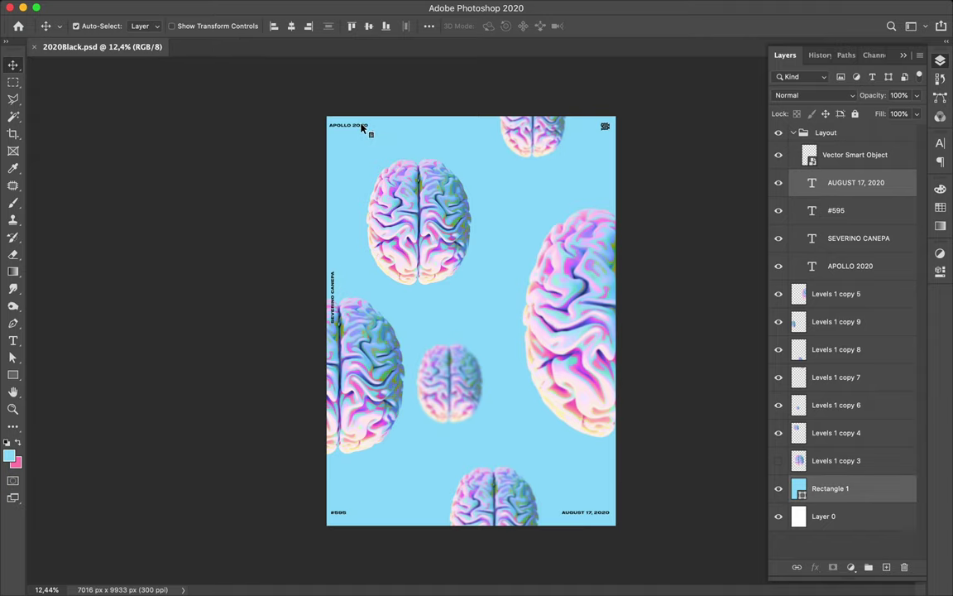
{"action": "left_click", "coordinate": [895, 274]}
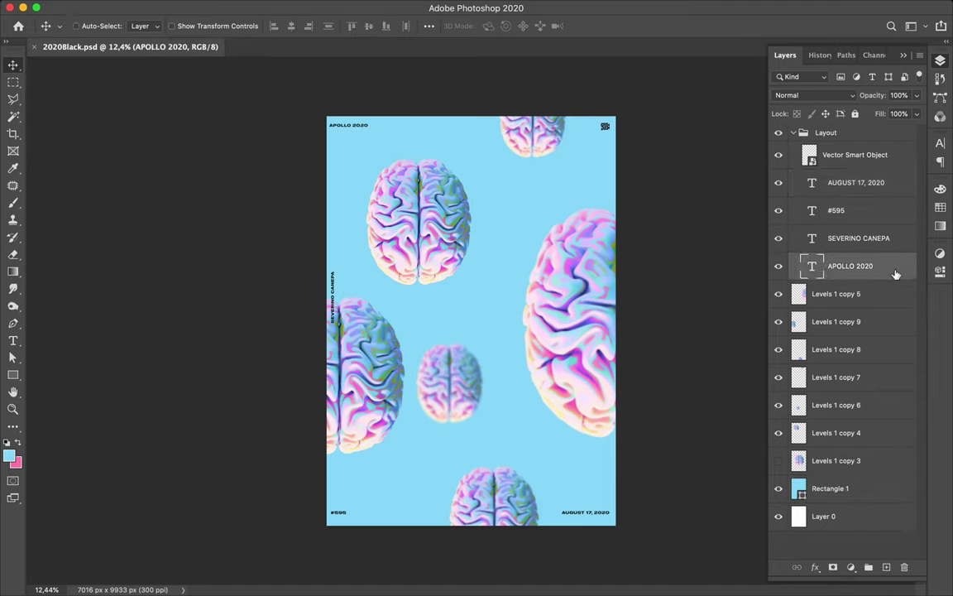
{"action": "left_click", "coordinate": [861, 193], "text": "shift"}
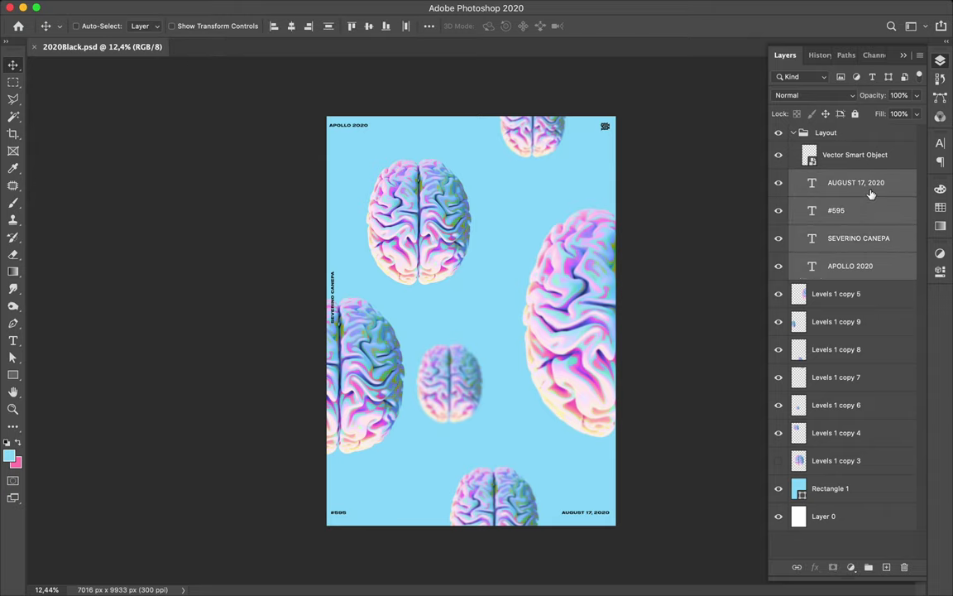
{"action": "left_click", "coordinate": [941, 145]}
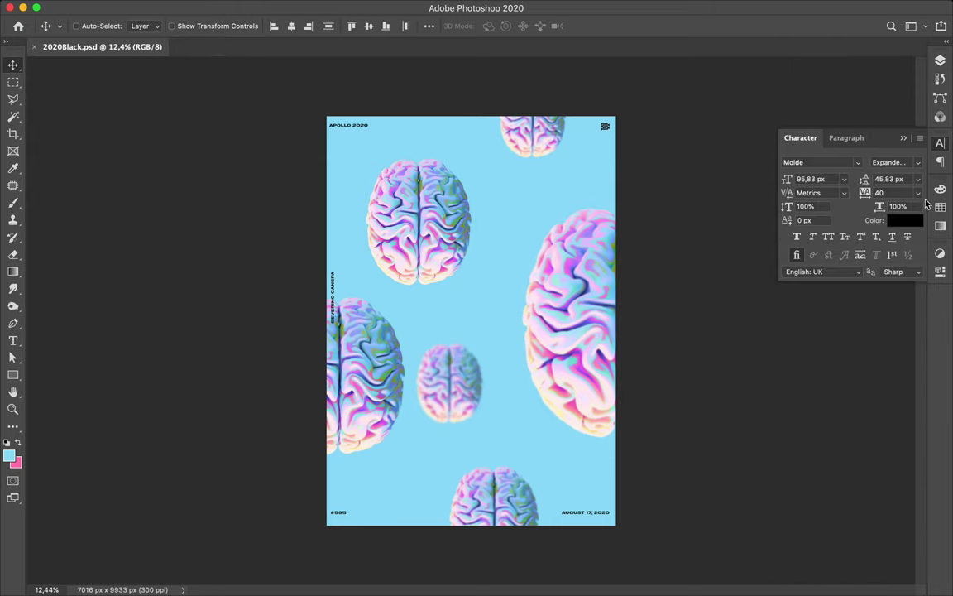
{"action": "left_click", "coordinate": [906, 220]}
{"action": "left_click", "coordinate": [594, 324]}
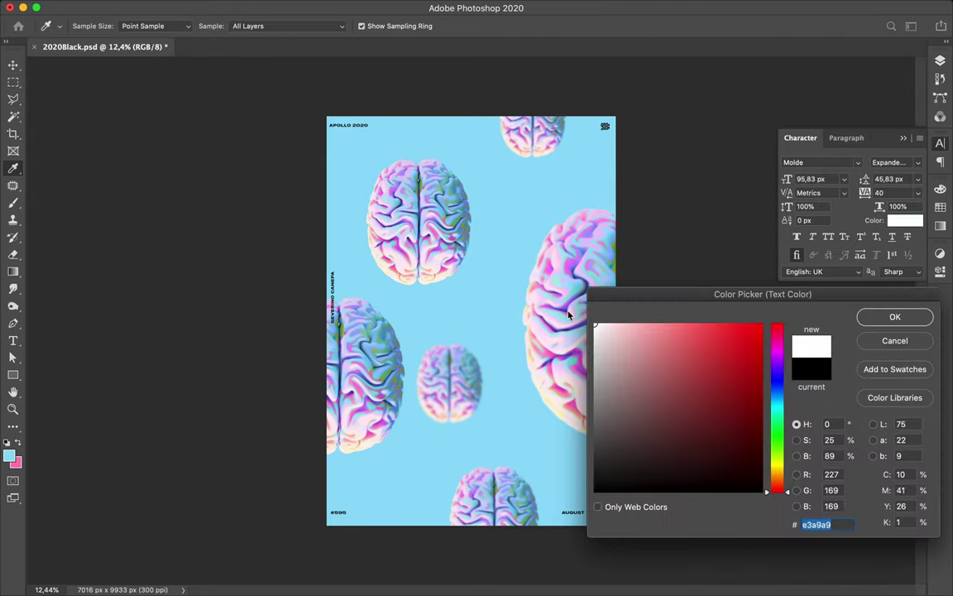
{"action": "left_click", "coordinate": [895, 317]}
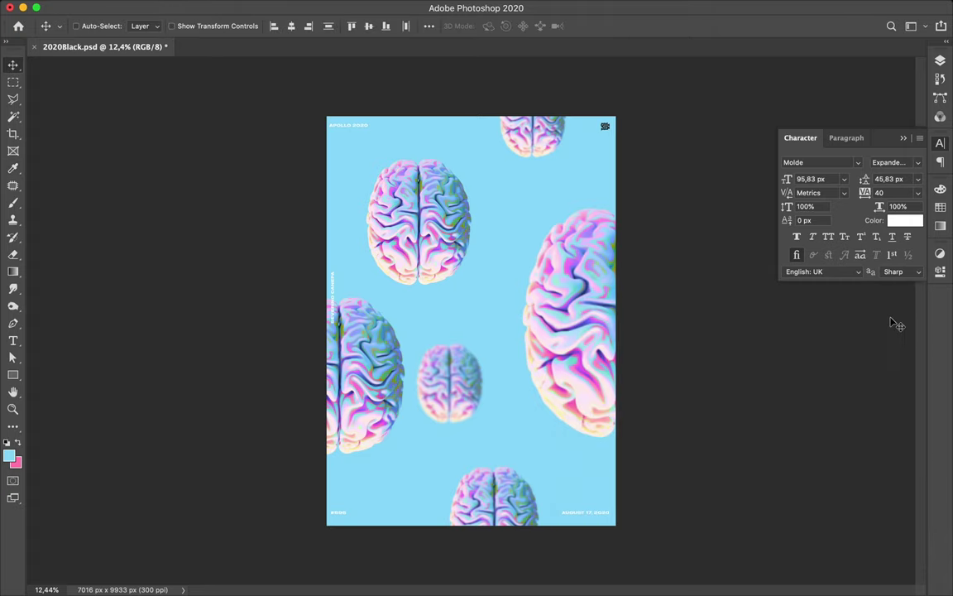
- Add a new empty Layer 1 above the Vector Smart Object in the Layout group
{"action": "left_click", "coordinate": [940, 64]}
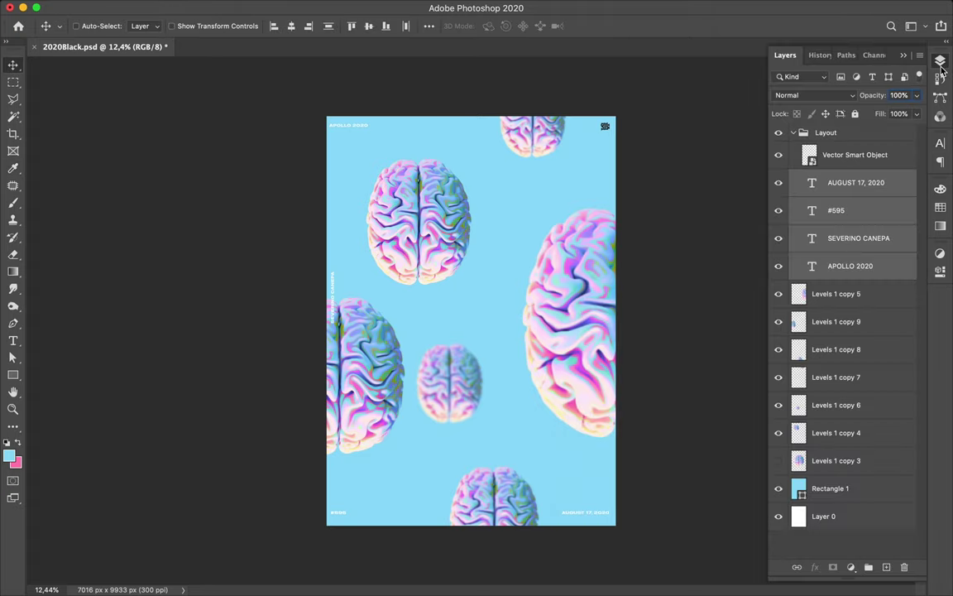
{"action": "left_click", "coordinate": [877, 154]}
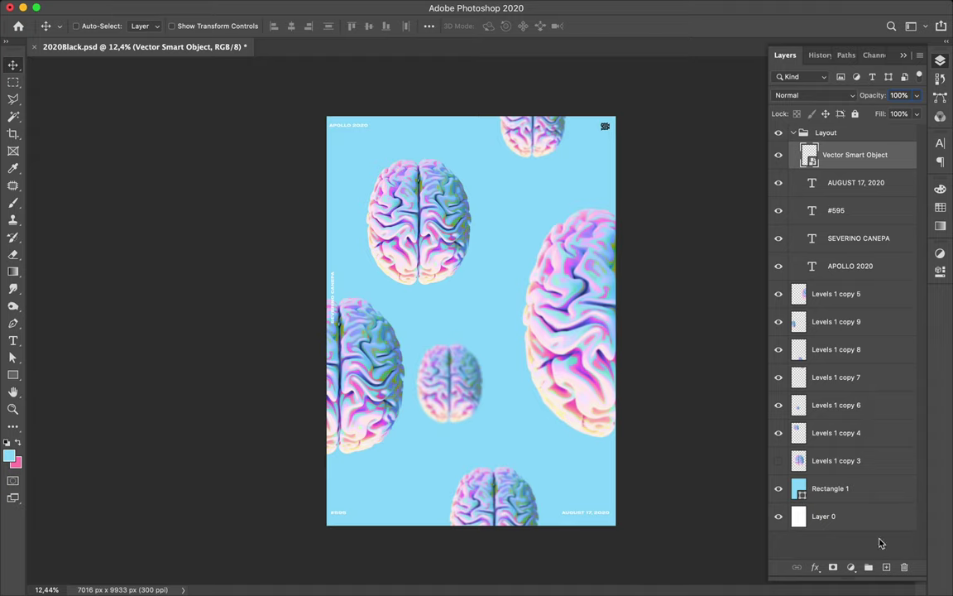
{"action": "left_click", "coordinate": [886, 567]}
{"action": "key", "text": "ctrl+v"}
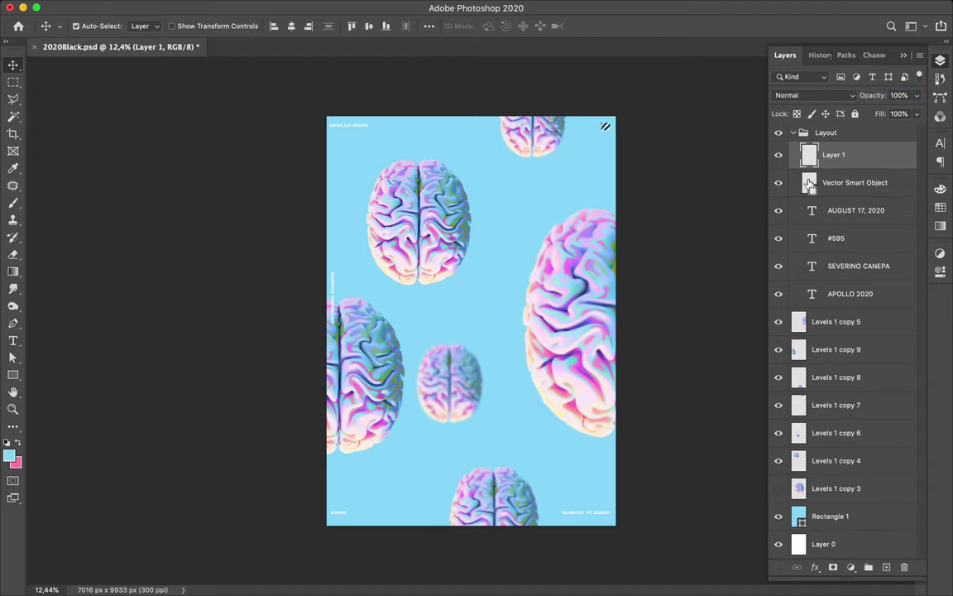
- Reset the default colours and swap them so white is the foreground colour
{"action": "key", "text": "b"}
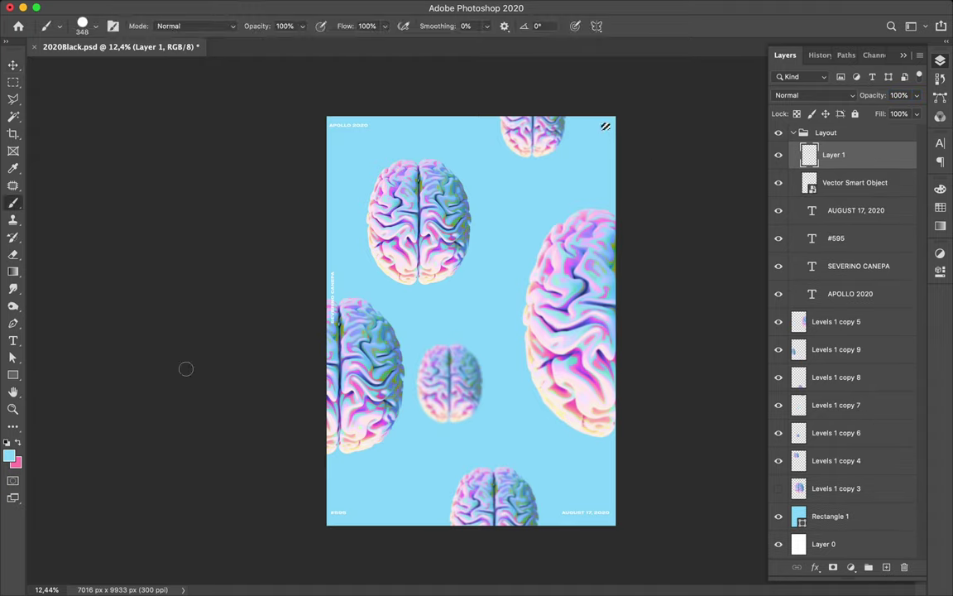
{"action": "left_click", "coordinate": [6, 443]}
{"action": "key", "text": "x"}
- Delete the Vector Smart Object layer from the Layout group
{"action": "key", "text": "m"}
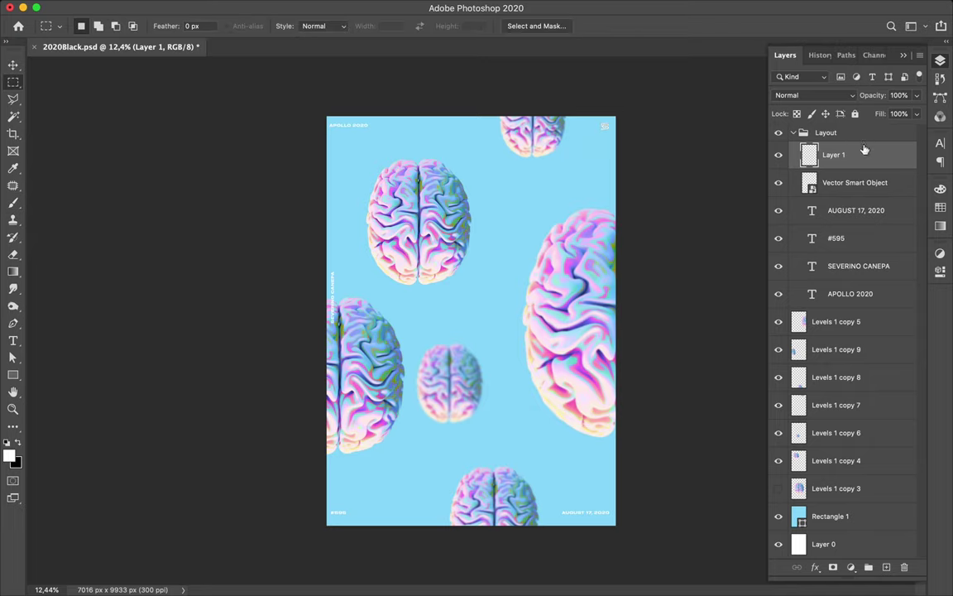
{"action": "left_click", "coordinate": [853, 191]}
{"action": "key", "text": "Delete"}
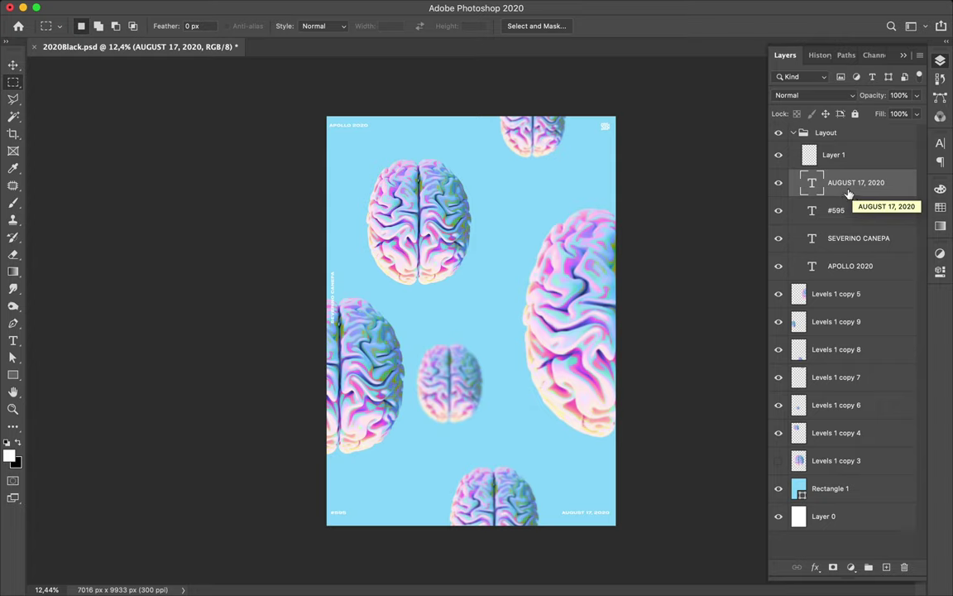
{"action": "key", "text": "v"}
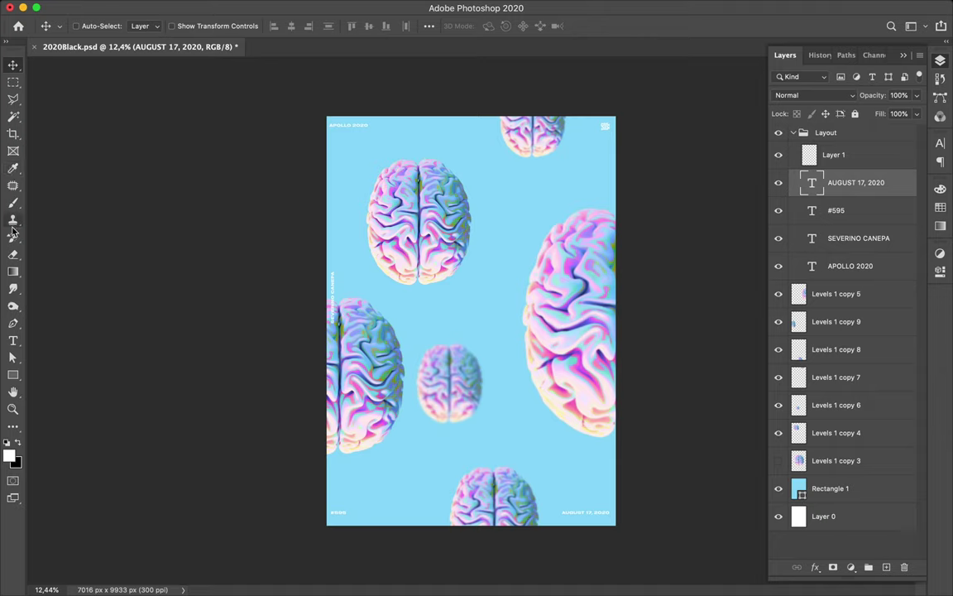
- With the Pen in Path mode, draw a curved arc rising past the right brain toward the top-right corner
{"action": "key", "text": "t"}
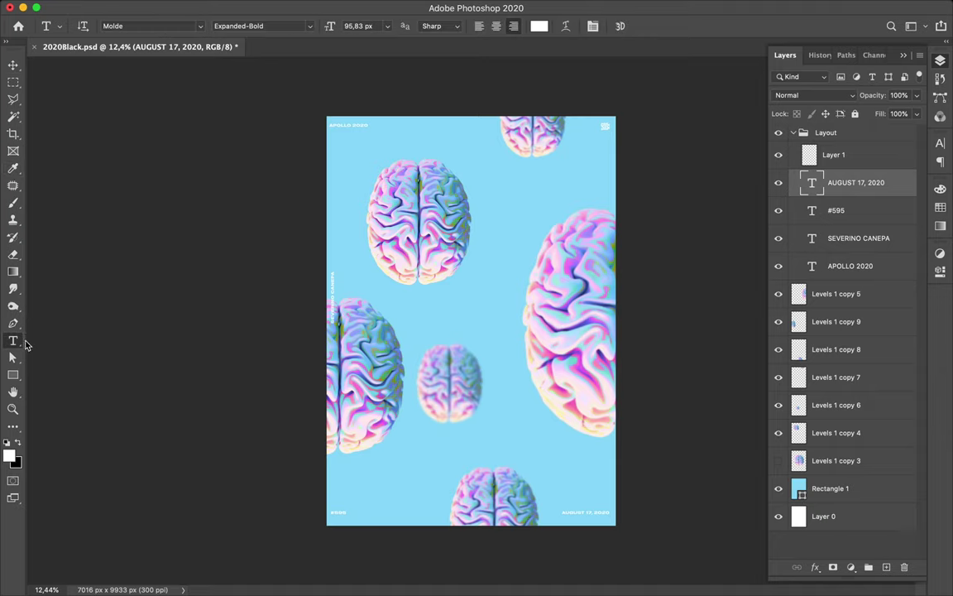
{"action": "right_click", "coordinate": [19, 344]}
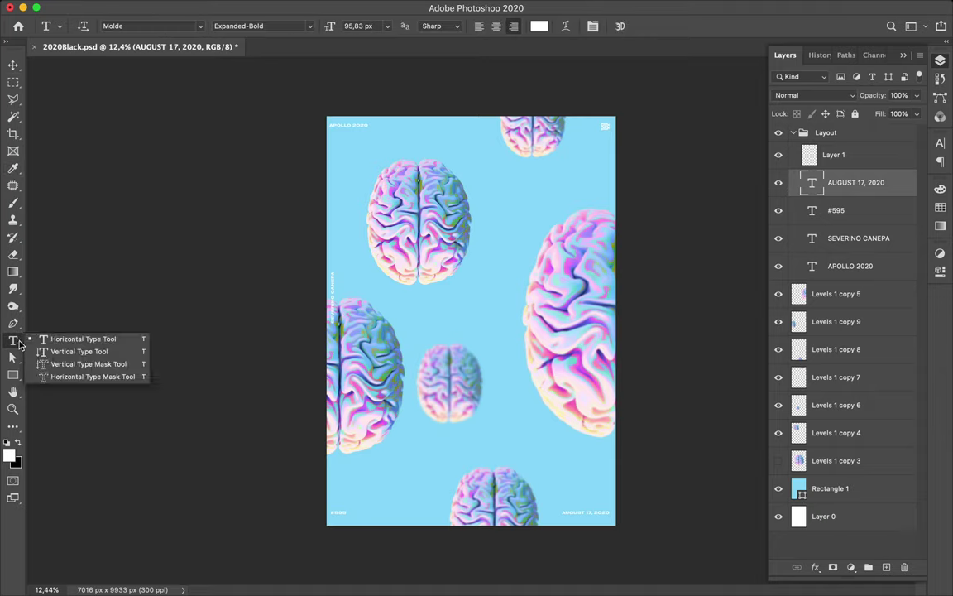
{"action": "left_click", "coordinate": [19, 345]}
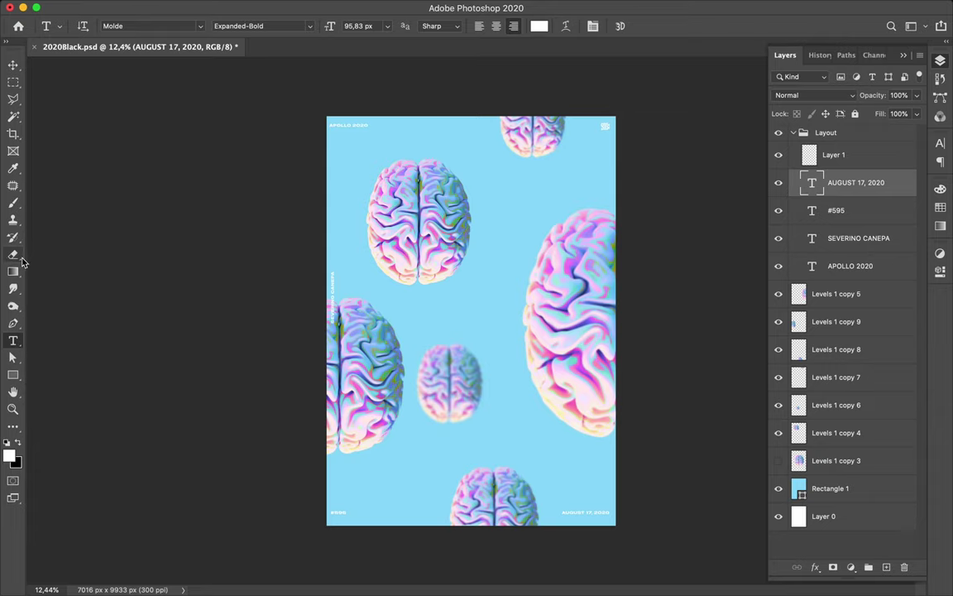
{"action": "key", "text": "p"}
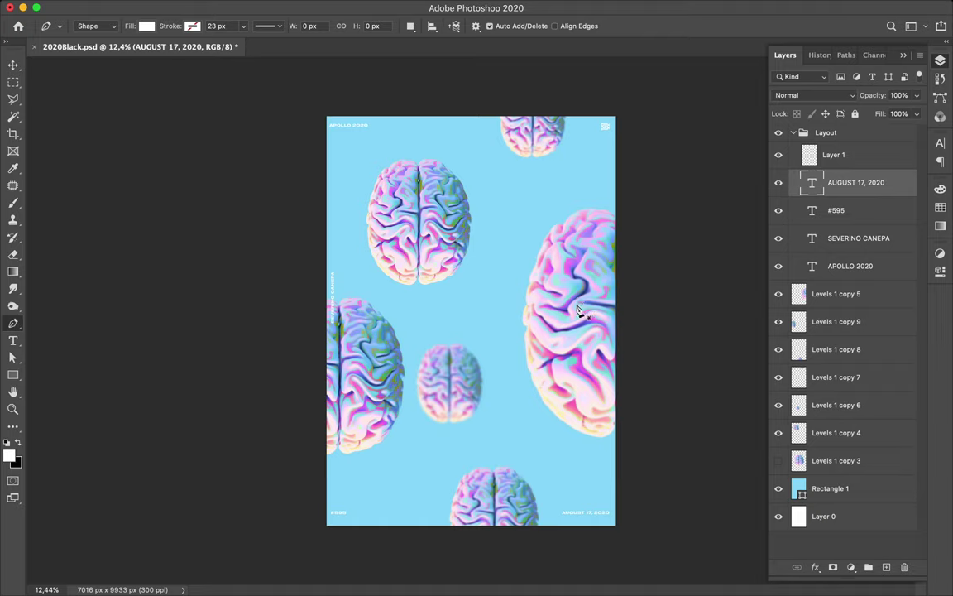
{"action": "left_click", "coordinate": [539, 425]}
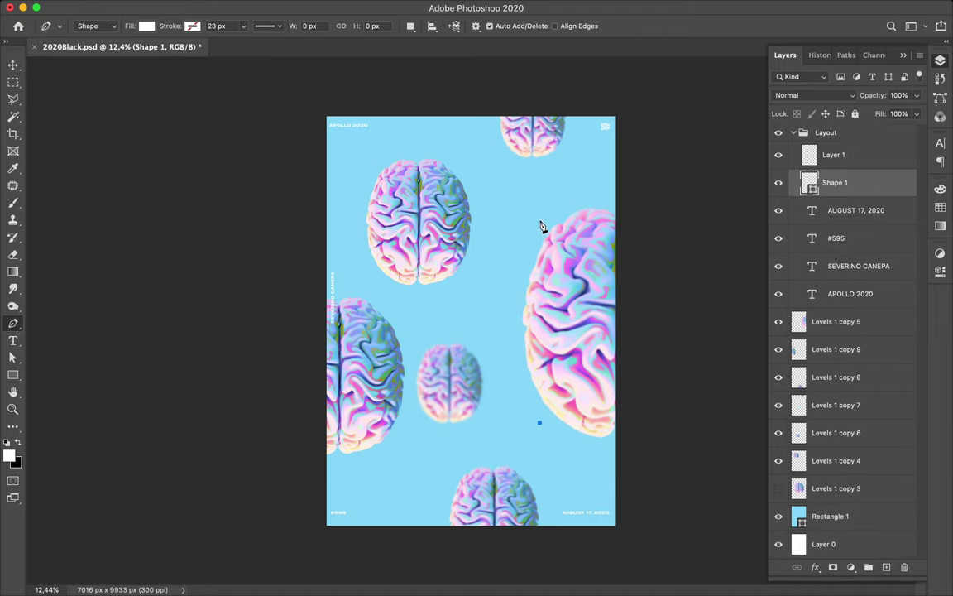
{"action": "key", "text": "BackSpace"}
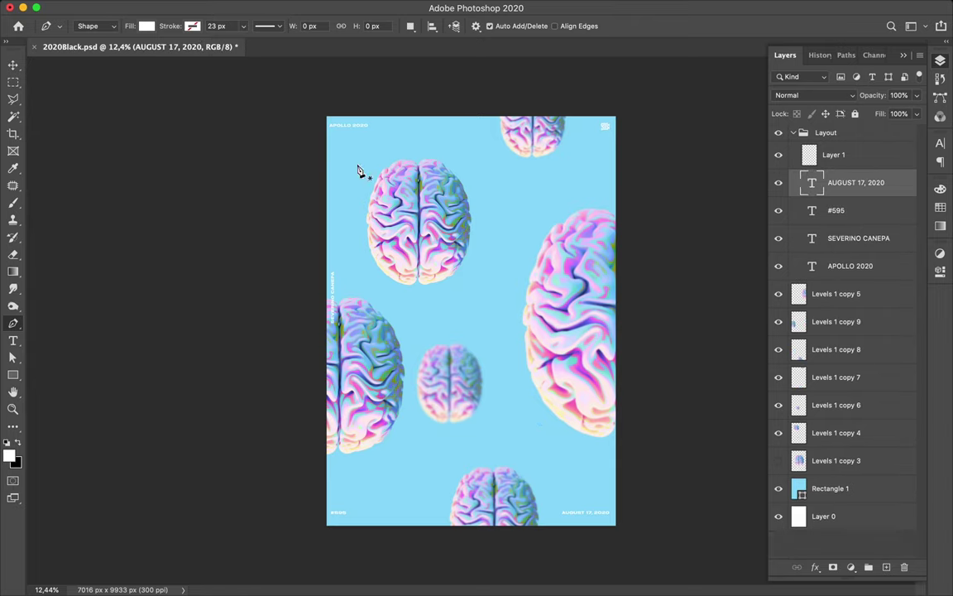
{"action": "left_click", "coordinate": [93, 25]}
{"action": "left_click", "coordinate": [101, 36]}
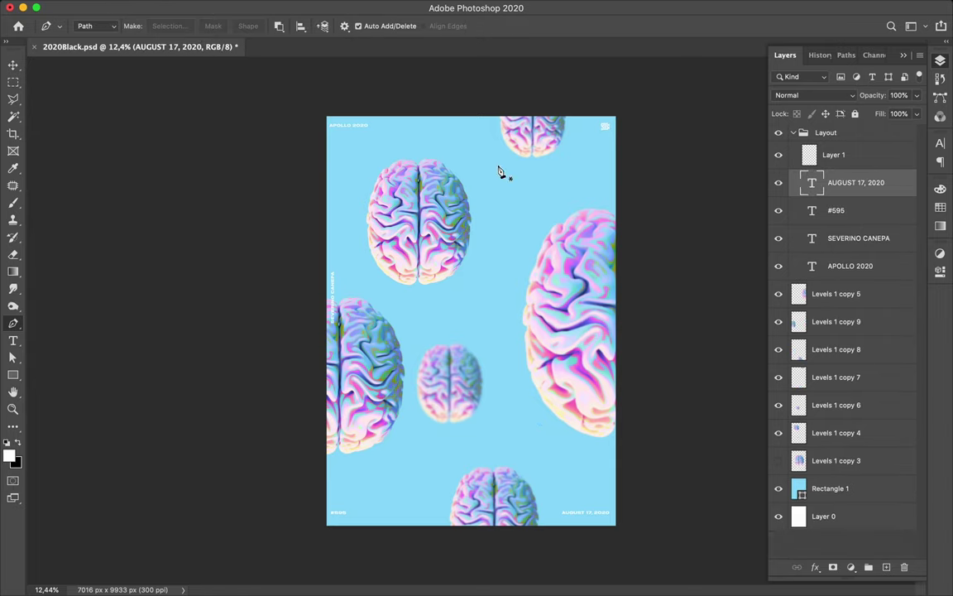
{"action": "left_click", "coordinate": [545, 425]}
{"action": "left_click", "coordinate": [544, 220]}
{"action": "left_click_drag", "start_coordinate": [545, 220], "coordinate": [614, 110]}
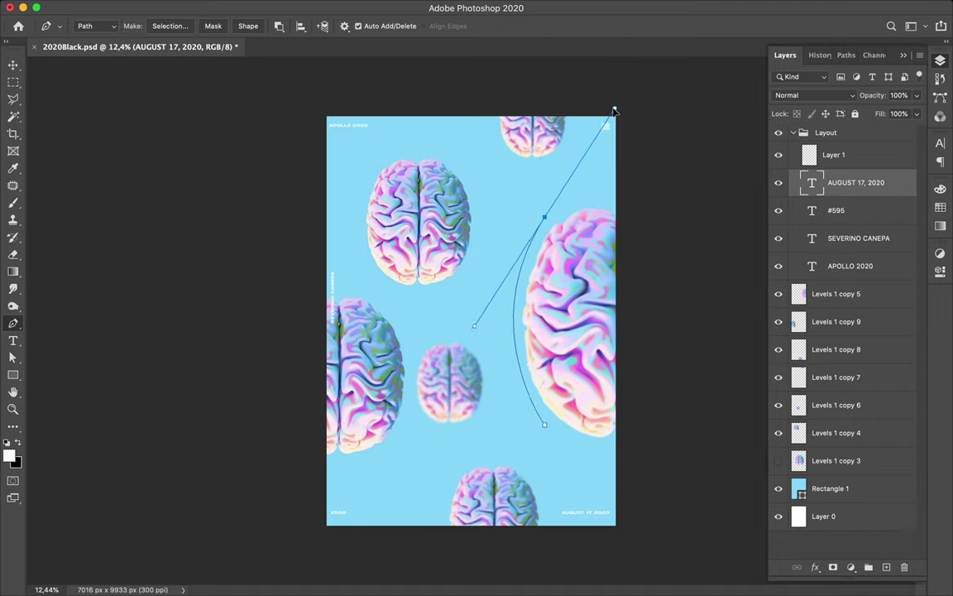
{"action": "left_click", "coordinate": [17, 346]}
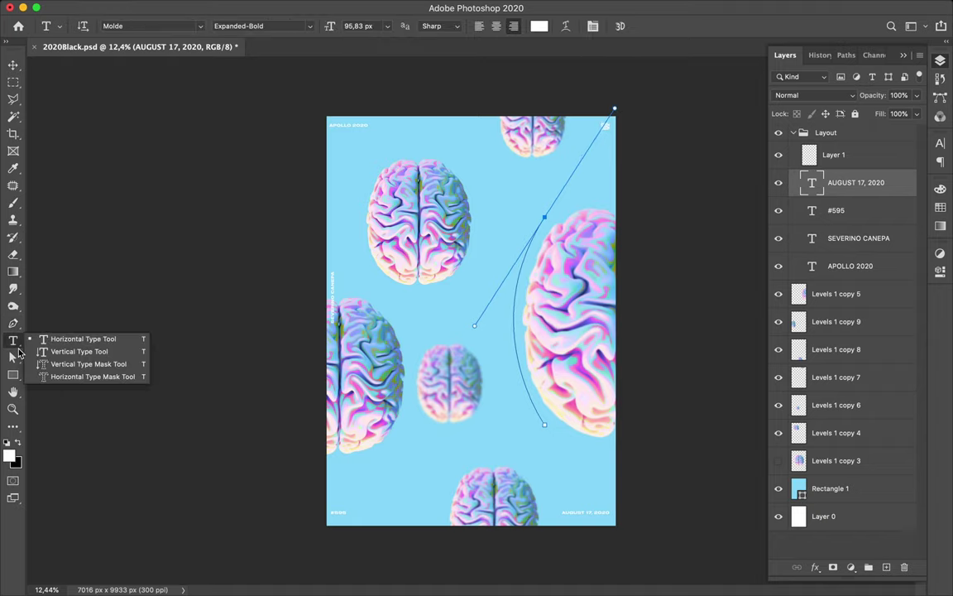
- Type GOLD BRAIN #17 along the curved path and shift it slightly left
{"action": "left_click", "coordinate": [86, 339]}
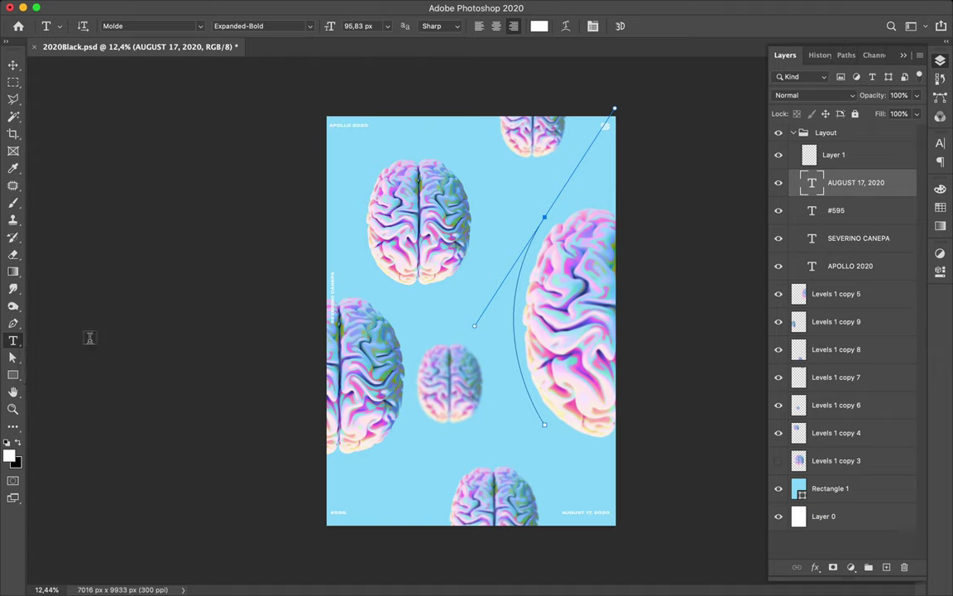
{"action": "left_click", "coordinate": [540, 420]}
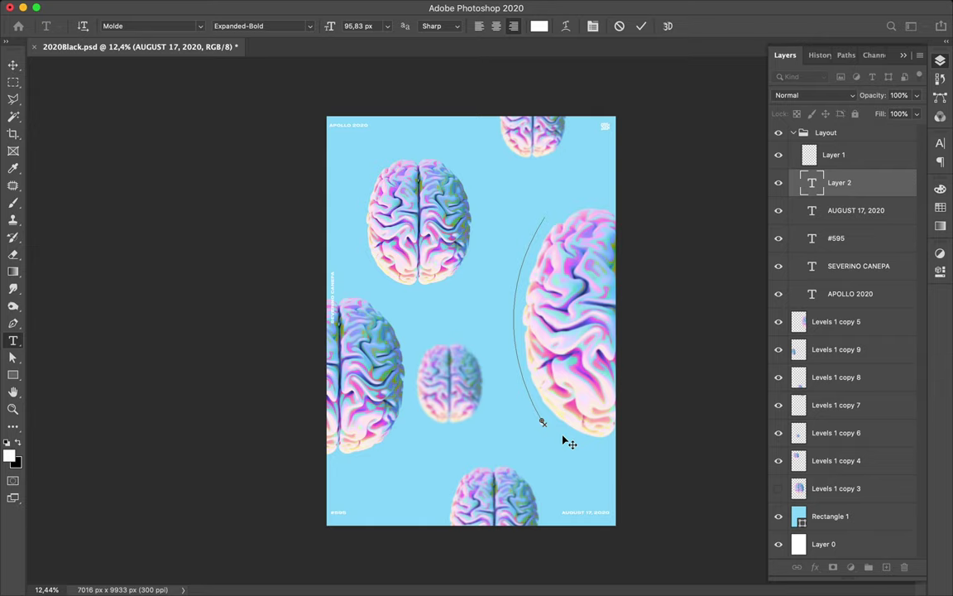
{"action": "left_click", "coordinate": [560, 435]}
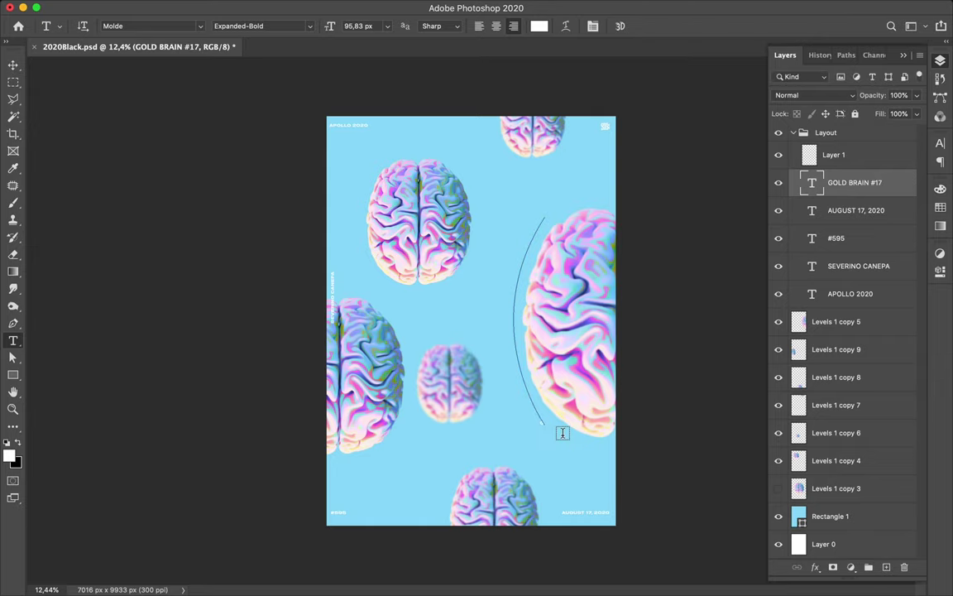
{"action": "key", "text": "super+plus"}
{"action": "scroll", "coordinate": [550, 418], "scroll_direction": "up", "scroll_amount": 3}
{"action": "scroll", "coordinate": [551, 418], "scroll_direction": "down", "scroll_amount": 3}
{"action": "scroll", "coordinate": [550, 418], "scroll_direction": "right", "scroll_amount": 2}
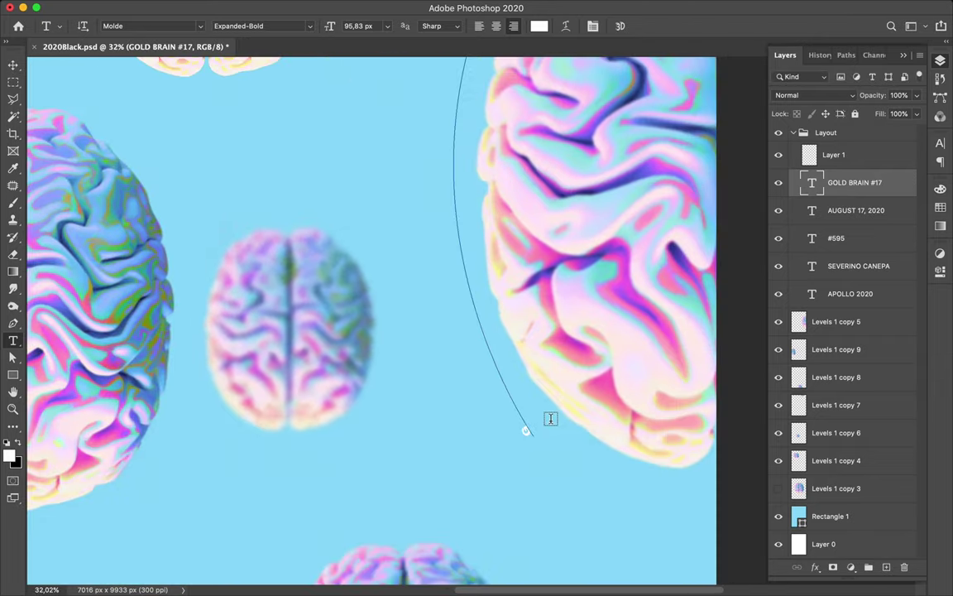
{"action": "key", "text": "v"}
{"action": "left_click_drag", "start_coordinate": [529, 436], "coordinate": [511, 436]}
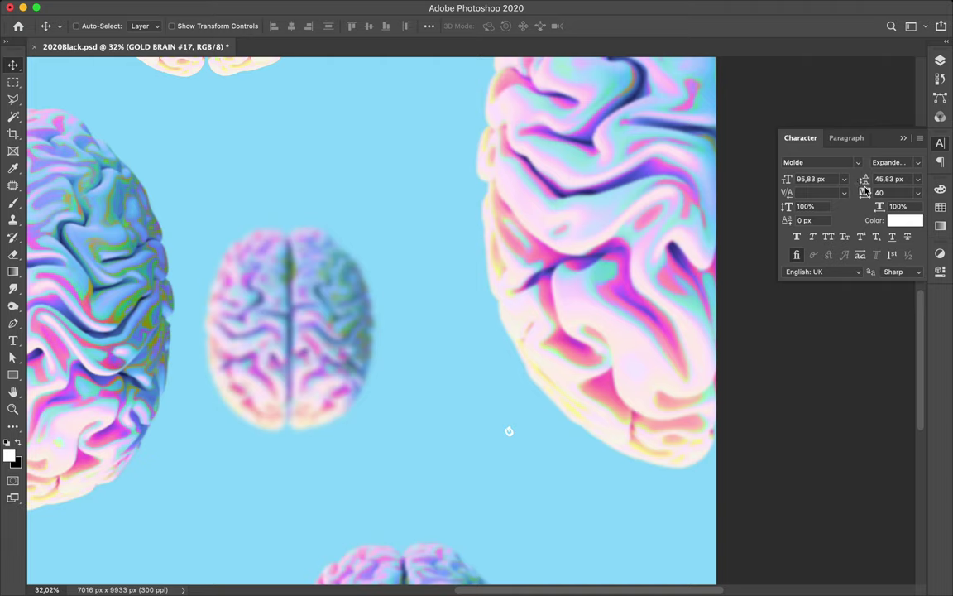
- Enlarge the path text to 246 px and reshape the path's arc
{"action": "left_click_drag", "start_coordinate": [808, 182], "coordinate": [884, 182]}
{"action": "scroll", "coordinate": [464, 306], "scroll_direction": "down", "scroll_amount": 4}
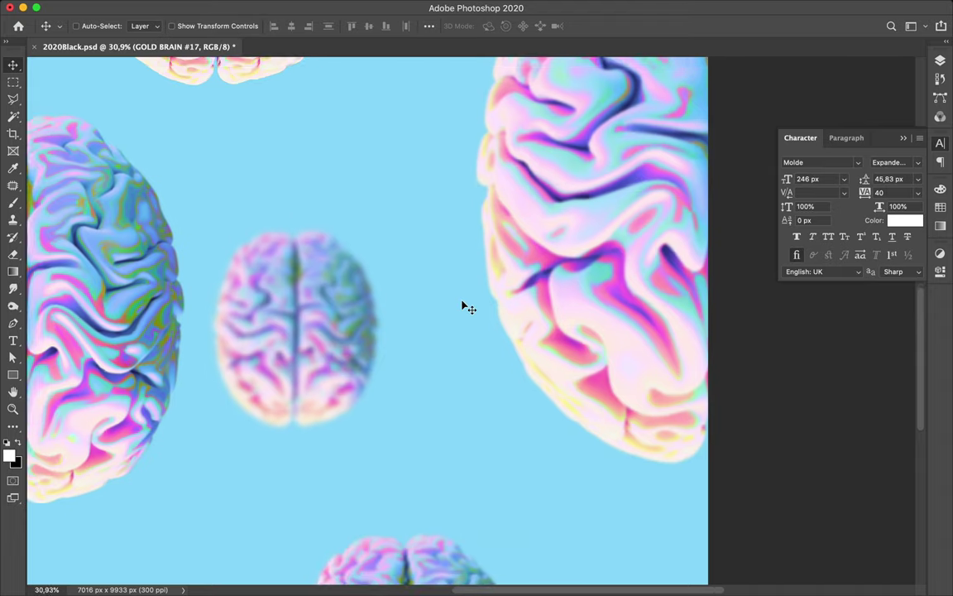
{"action": "key", "text": "t"}
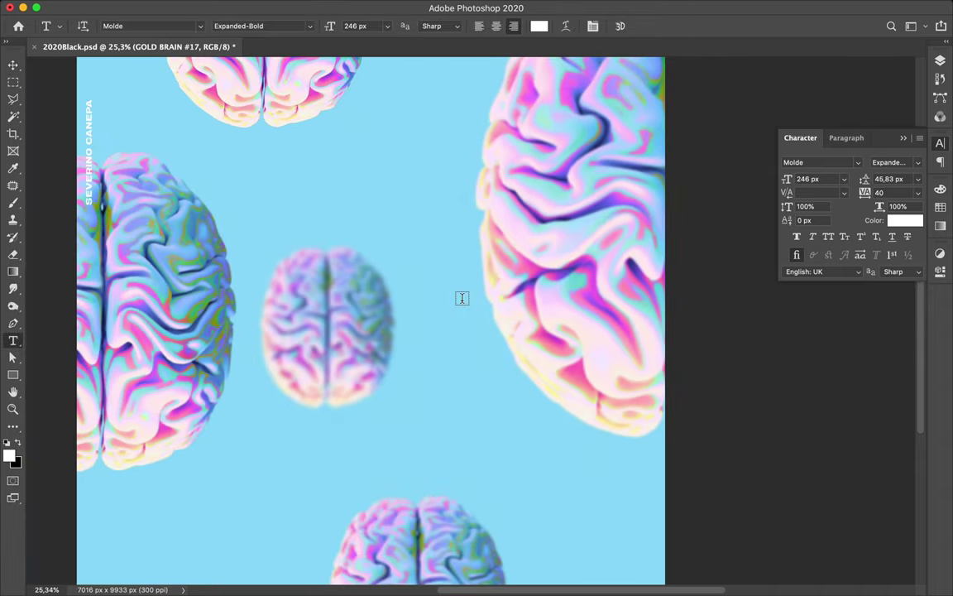
{"action": "left_click", "coordinate": [940, 60]}
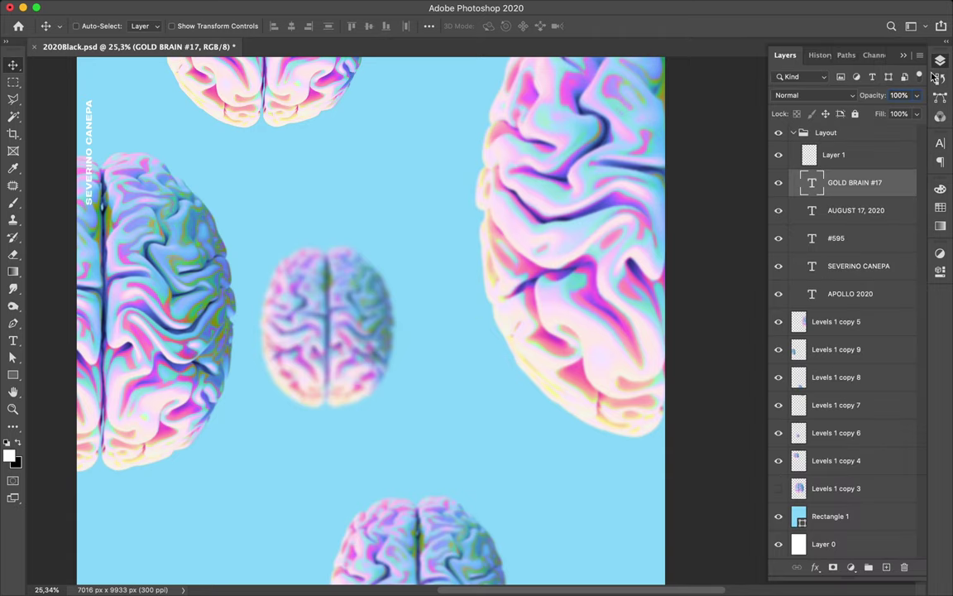
{"action": "key", "text": "a"}
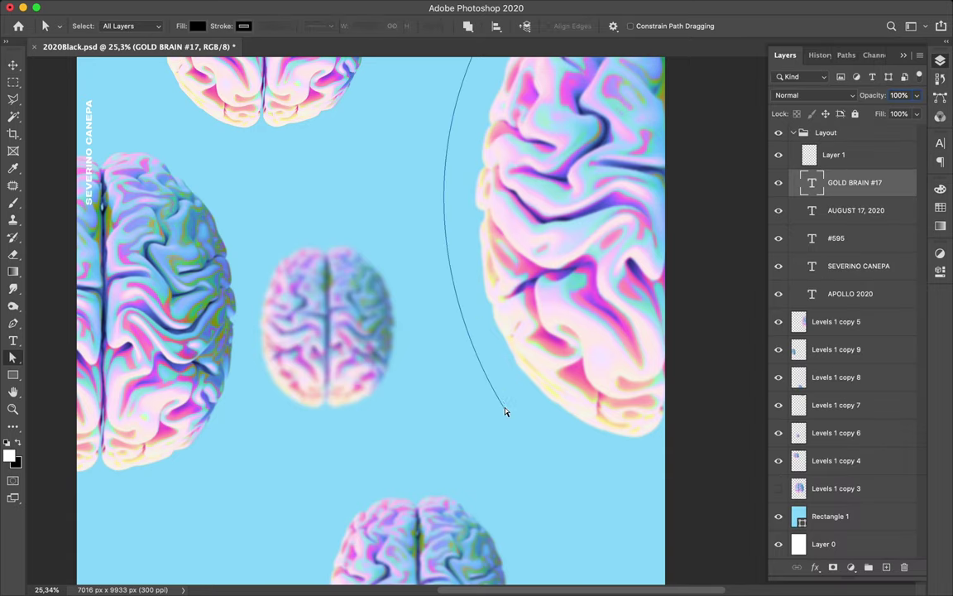
{"action": "left_click", "coordinate": [507, 413]}
{"action": "scroll", "coordinate": [504, 401], "scroll_direction": "down", "scroll_amount": 3}
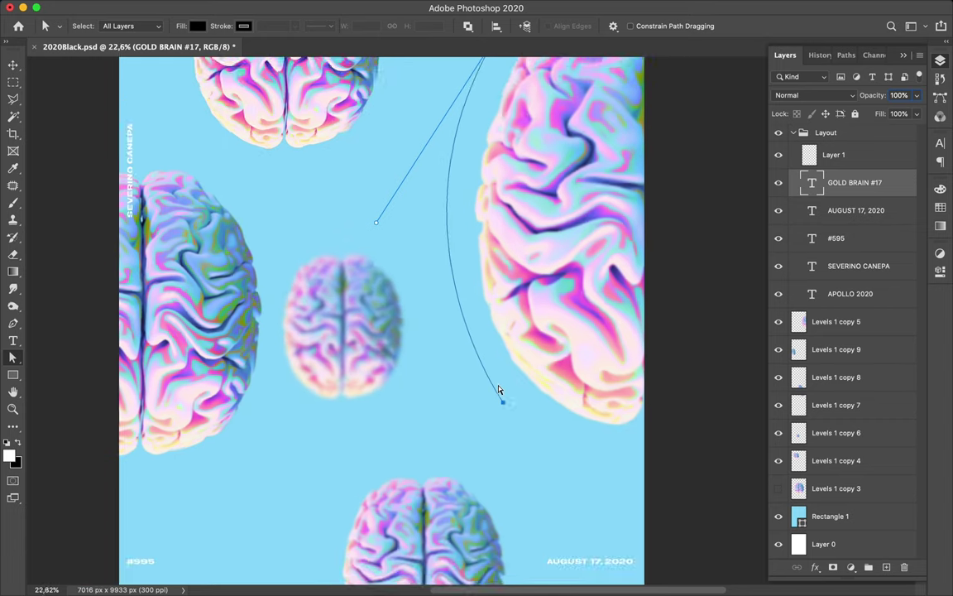
{"action": "mouse_move", "coordinate": [390, 241]}
{"action": "left_mouse_down"}
{"action": "mouse_move", "coordinate": [389, 209]}
{"action": "mouse_move", "coordinate": [372, 261]}
{"action": "mouse_move", "coordinate": [381, 250]}
{"action": "left_mouse_up"}
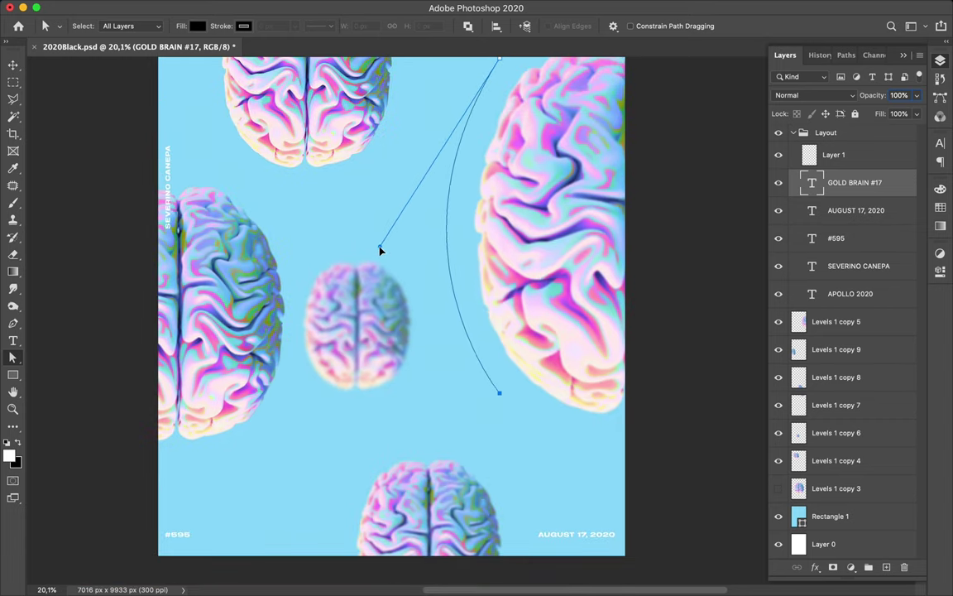
- Centre-align the GOLD BRAIN #17 text along the path
{"action": "left_click", "coordinate": [941, 143]}
{"action": "left_click", "coordinate": [846, 138]}
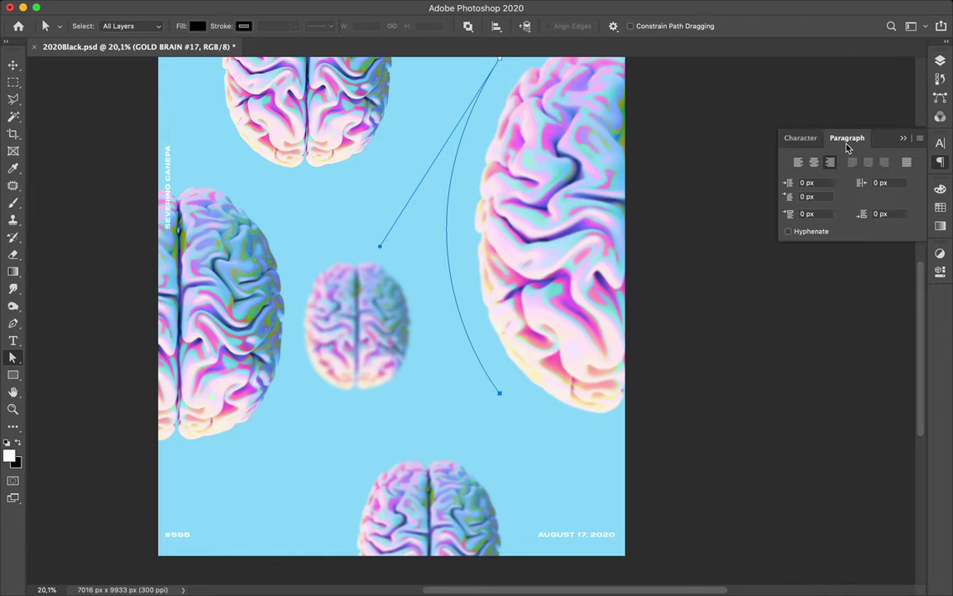
{"action": "left_click", "coordinate": [816, 163]}
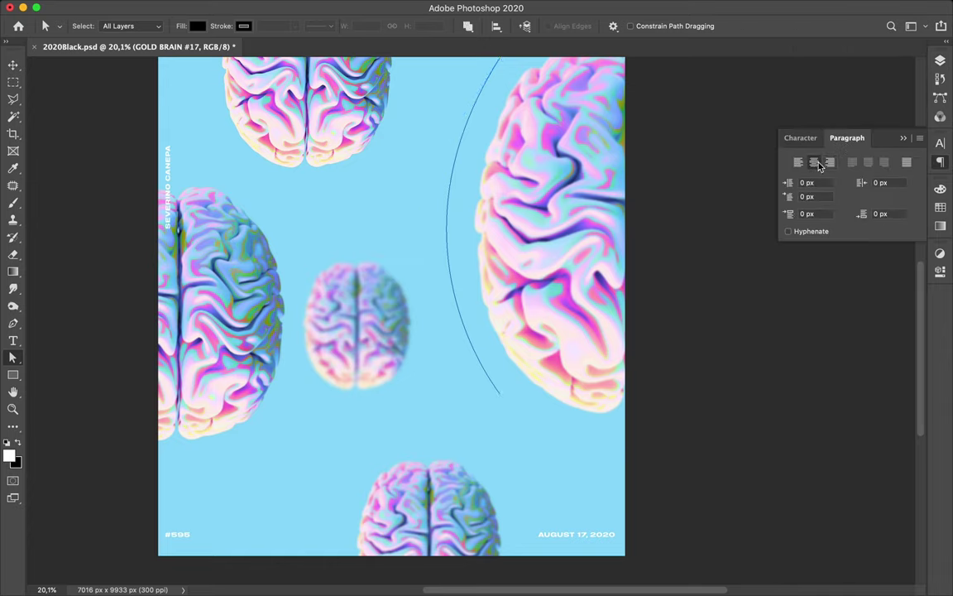
{"action": "scroll", "coordinate": [511, 243], "scroll_direction": "down", "scroll_amount": 2}
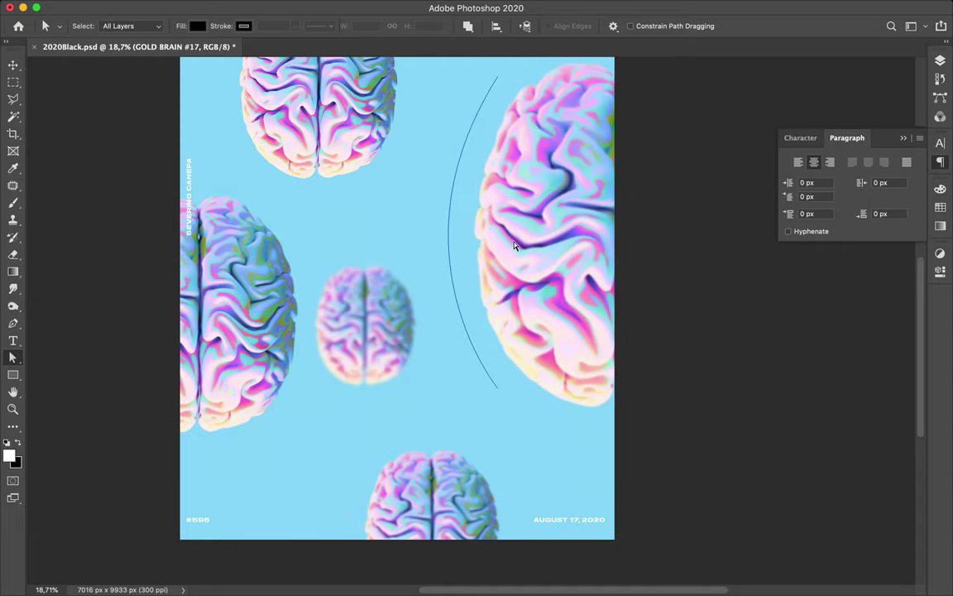
{"action": "left_click", "coordinate": [940, 144]}
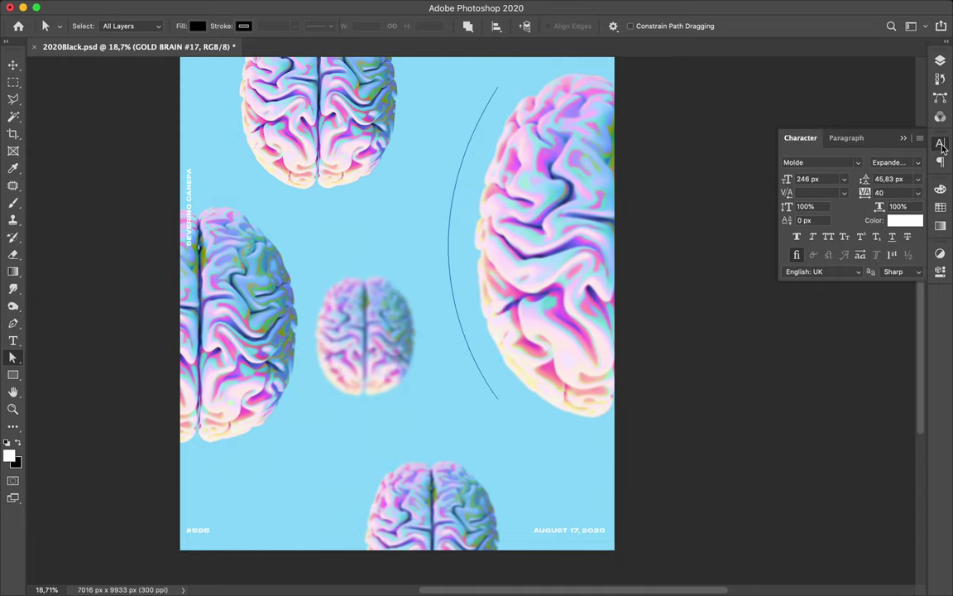
- Check the GOLD BRAIN #17 layer's visibility, then delete the layer
{"action": "key", "text": "F7"}
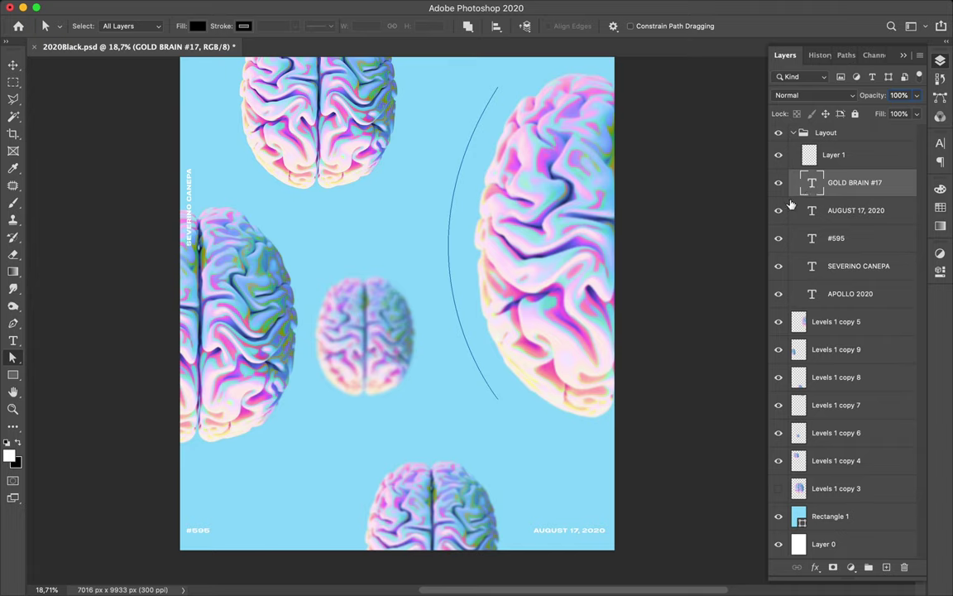
{"action": "left_click", "coordinate": [780, 186]}
{"action": "left_click", "coordinate": [780, 185]}
{"action": "left_click_drag", "start_coordinate": [841, 185], "coordinate": [473, 296]}
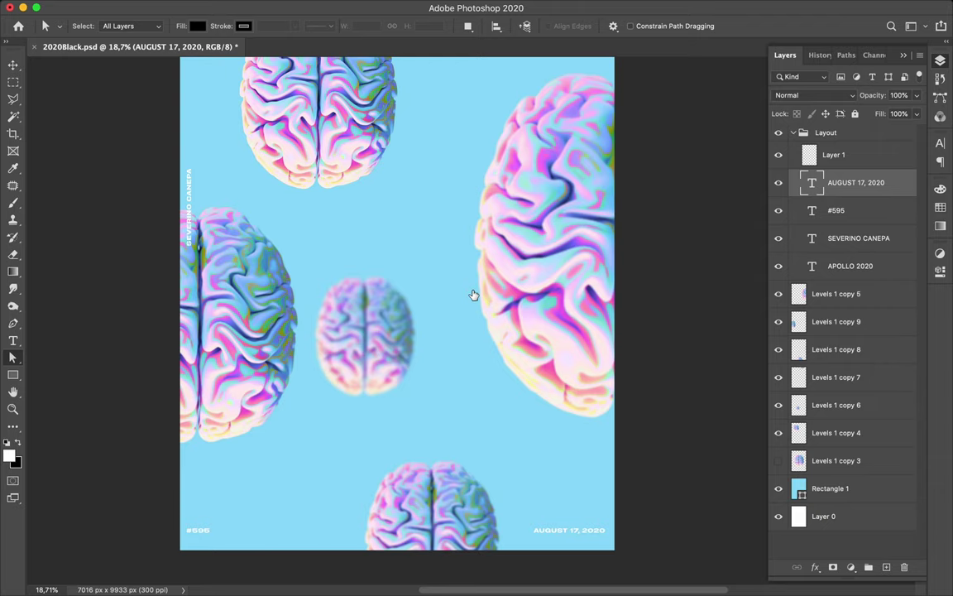
- Select Levels 1 copy 9 and draw a new smooth arc path beside the right brain
{"action": "left_click", "coordinate": [494, 366]}
{"action": "key", "text": "p"}
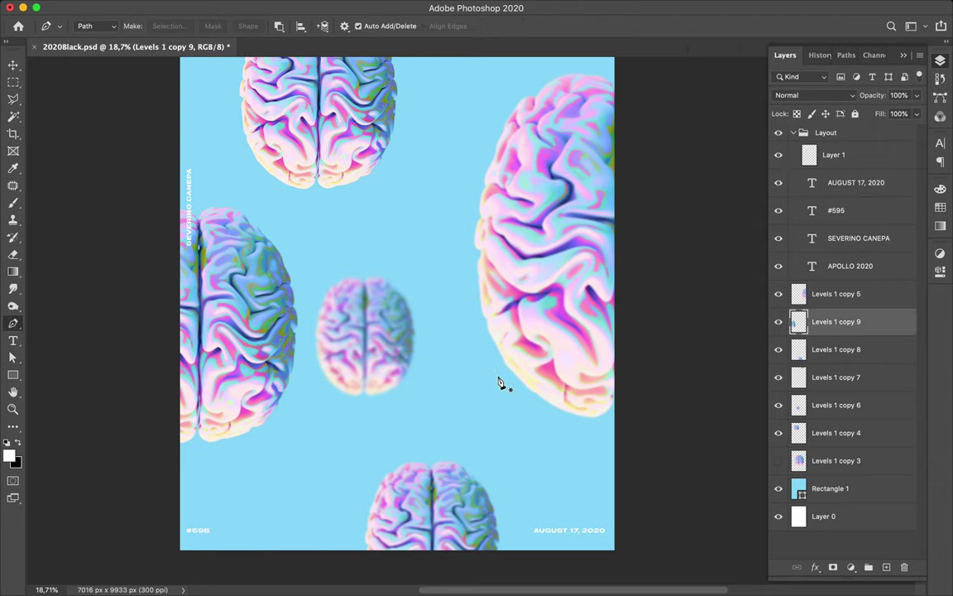
{"action": "left_click", "coordinate": [498, 379]}
{"action": "left_click_drag", "start_coordinate": [496, 116], "coordinate": [533, 532]}
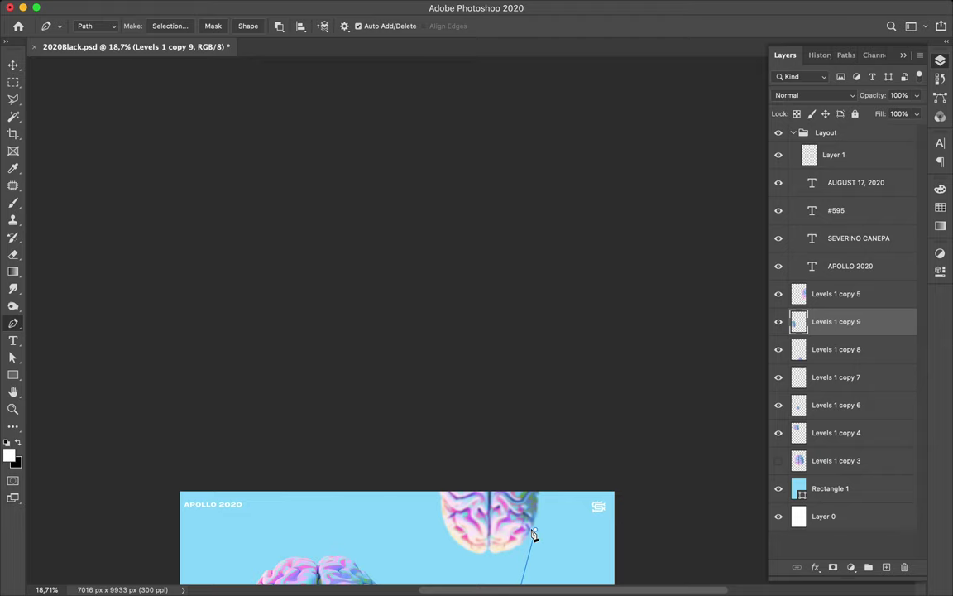
{"action": "scroll", "coordinate": [532, 534], "scroll_direction": "down", "scroll_amount": 15}
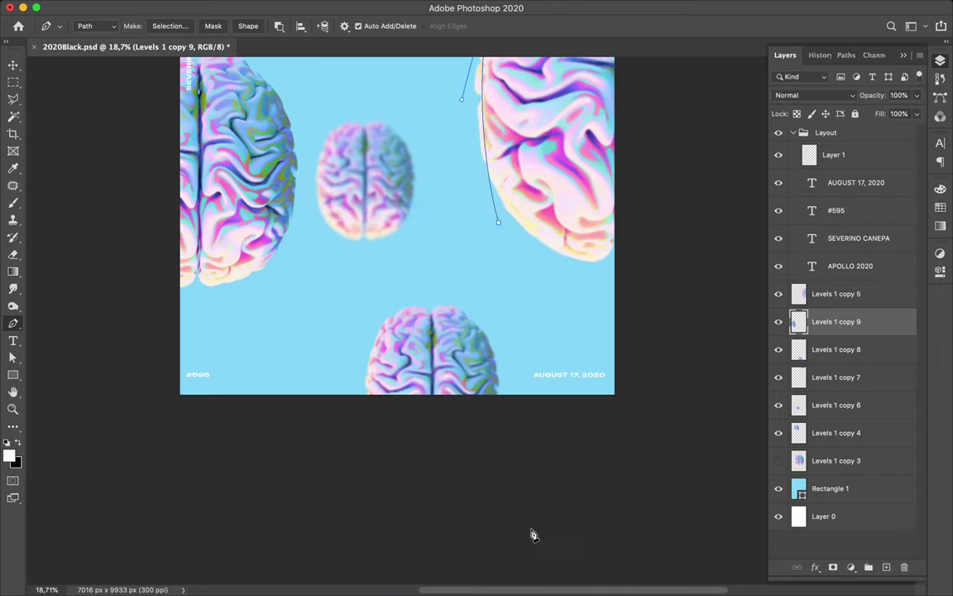
{"action": "scroll", "coordinate": [532, 534], "scroll_direction": "up", "scroll_amount": 5}
{"action": "key", "text": "a"}
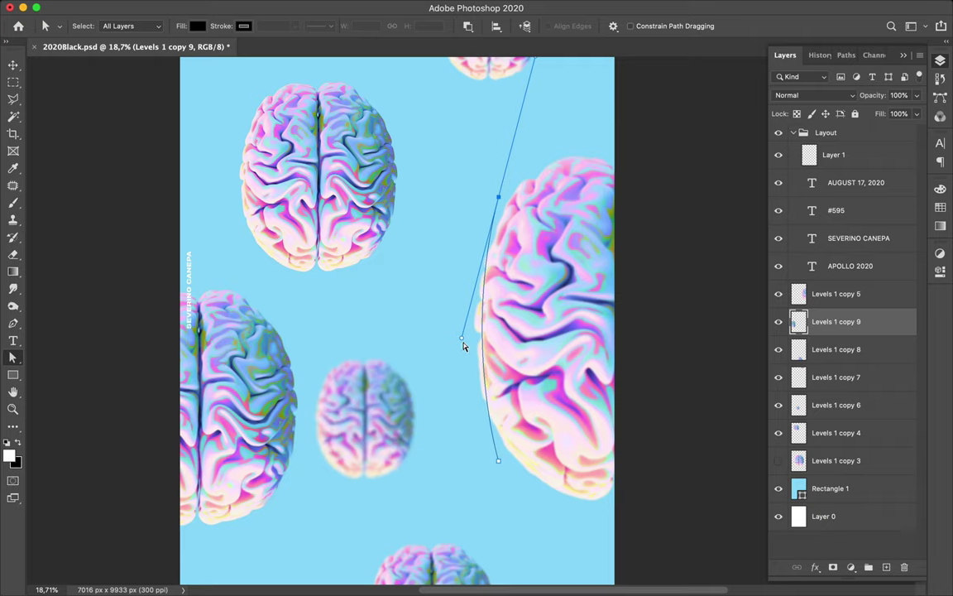
{"action": "left_click_drag", "start_coordinate": [462, 339], "coordinate": [426, 354]}
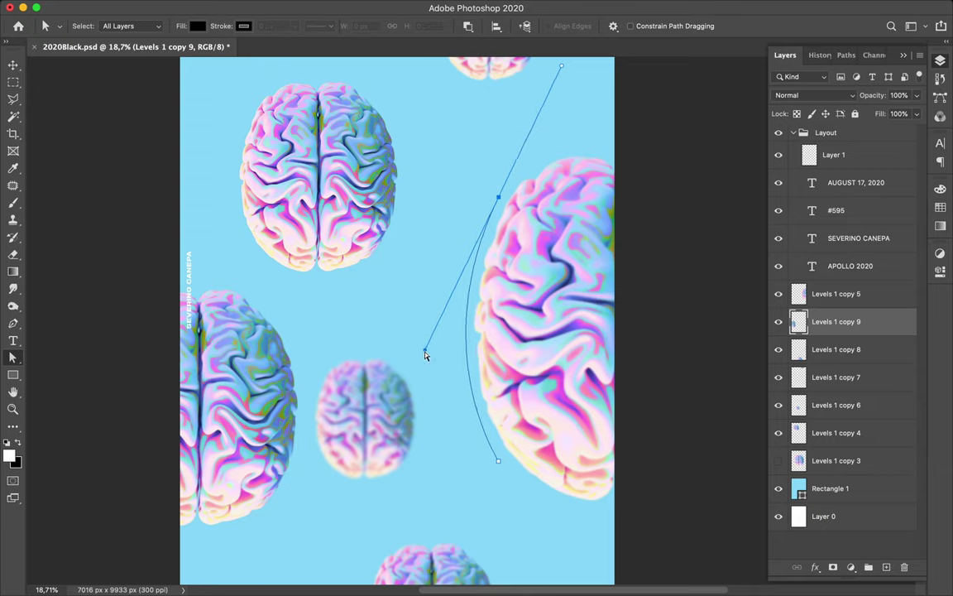
{"action": "key", "text": "t"}
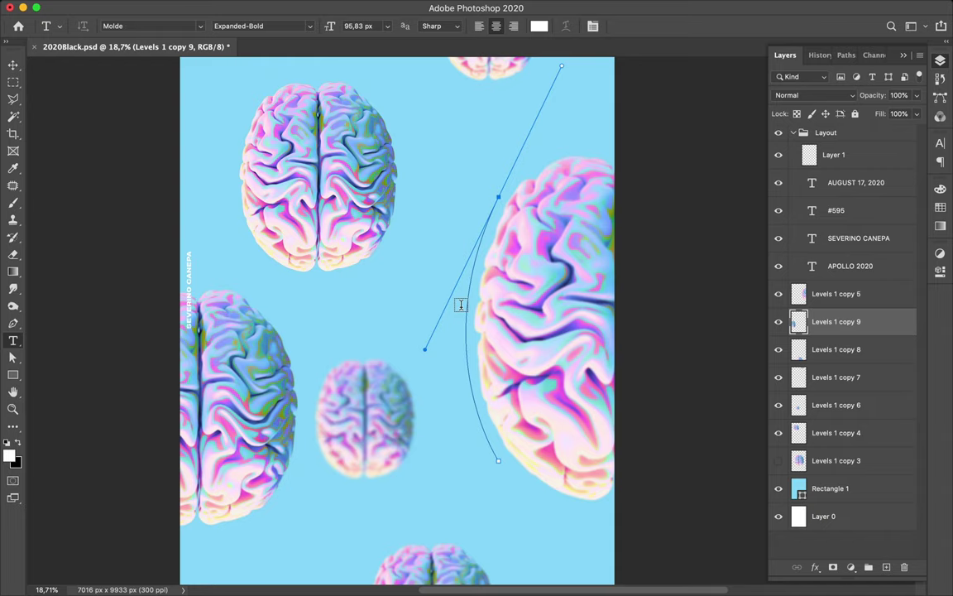
- Place Lorem Ipsum placeholder text on the curved path
{"action": "left_click", "coordinate": [467, 370]}
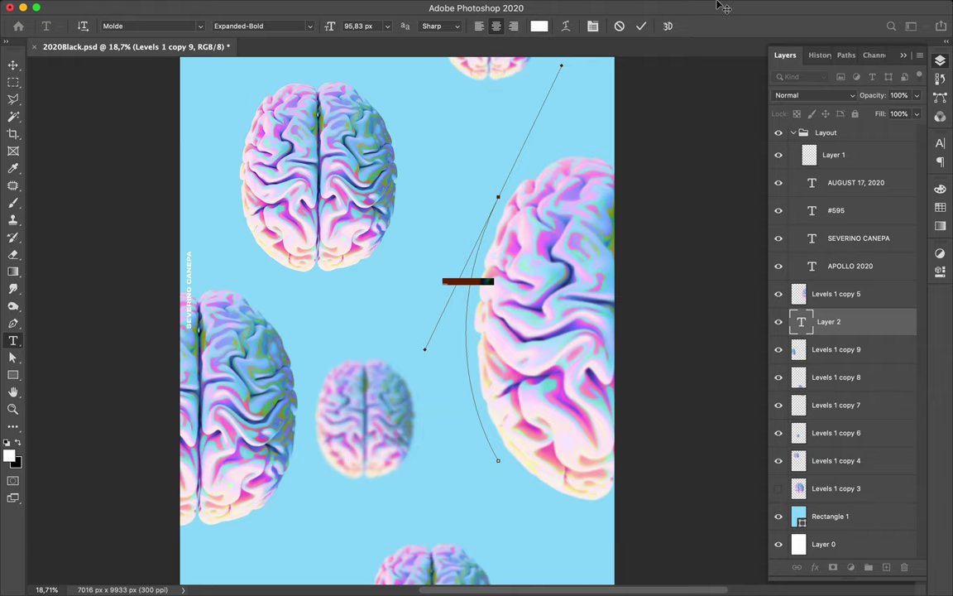
{"action": "mouse_move", "coordinate": [496, 590]}
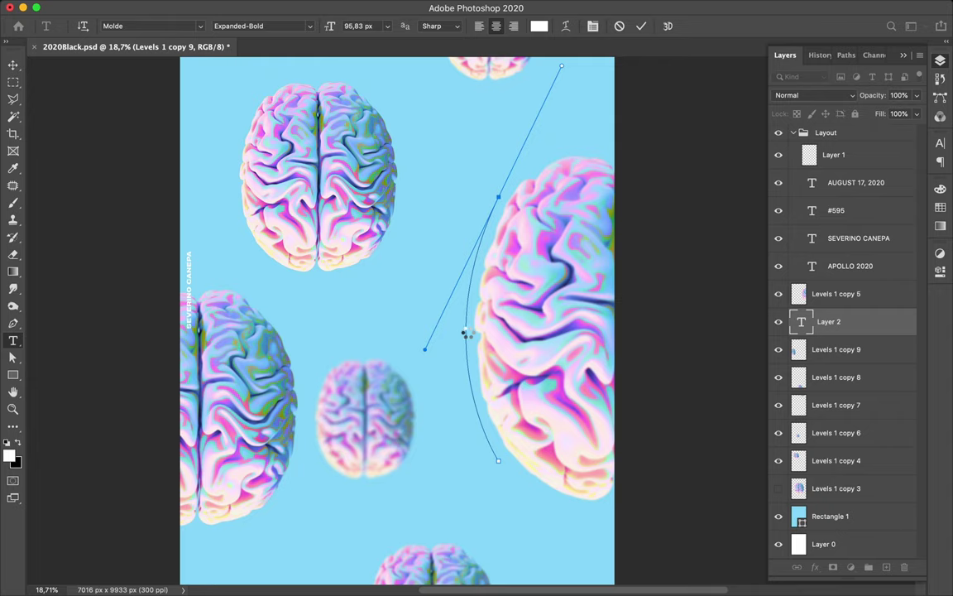
{"action": "key", "text": "Escape"}
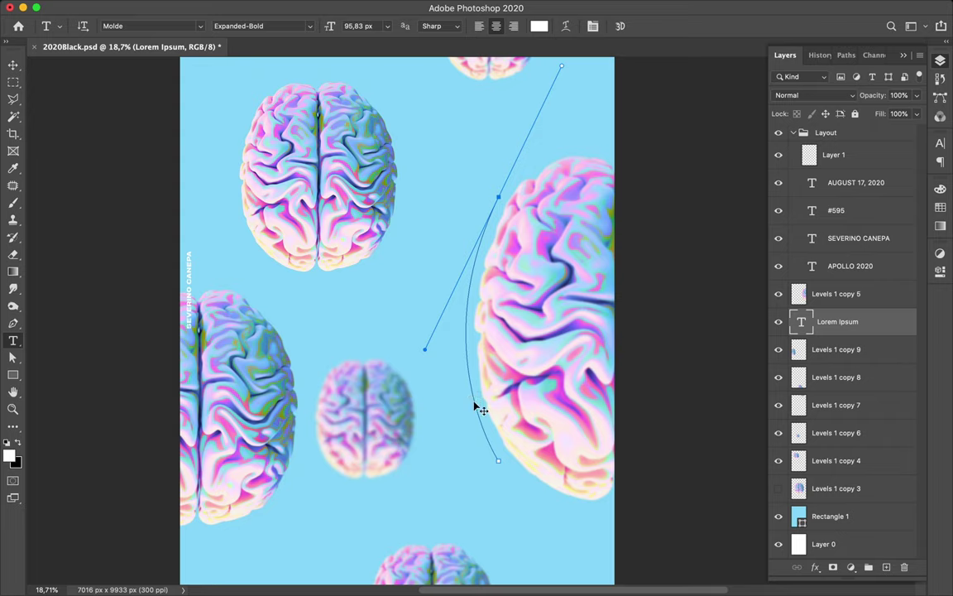
- Add a second path text layer reading v
{"action": "left_click", "coordinate": [478, 407]}
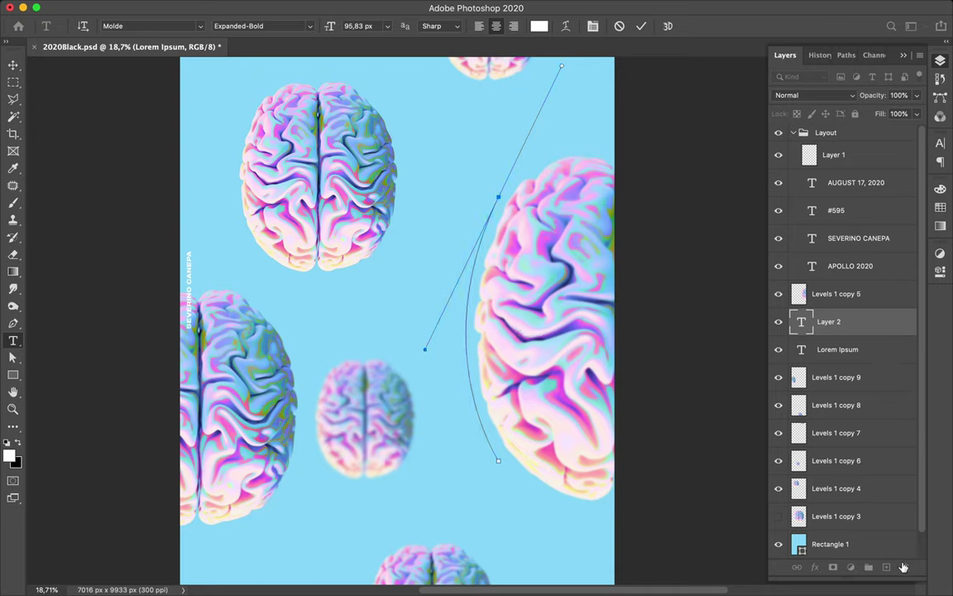
{"action": "type", "text": "v"}
{"action": "key", "text": "ctrl+Return"}
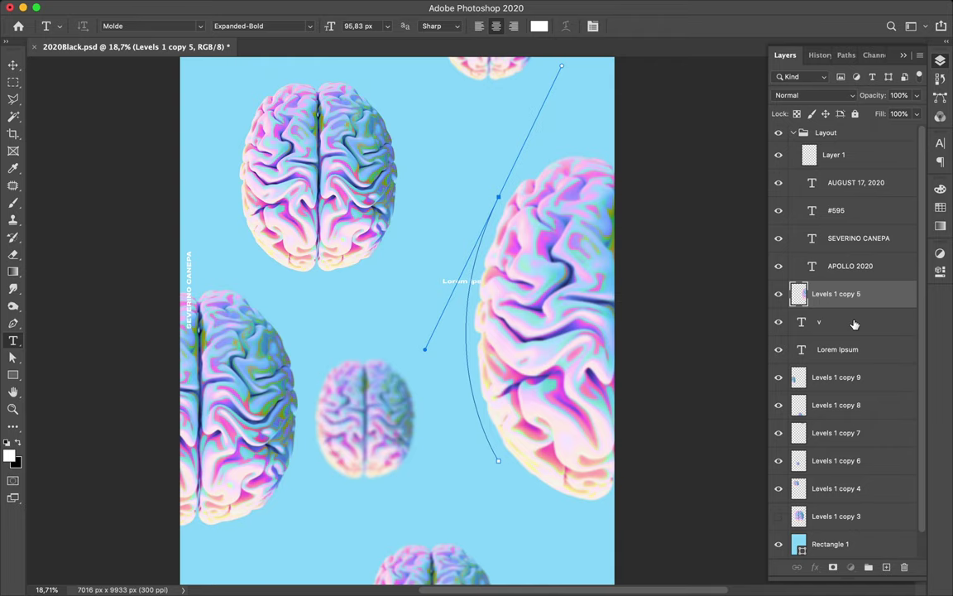
- Select the v and Lorem Ipsum layers together and delete them
{"action": "key", "text": "alt+bracketleft"}
{"action": "key", "text": "alt+bracketleft"}
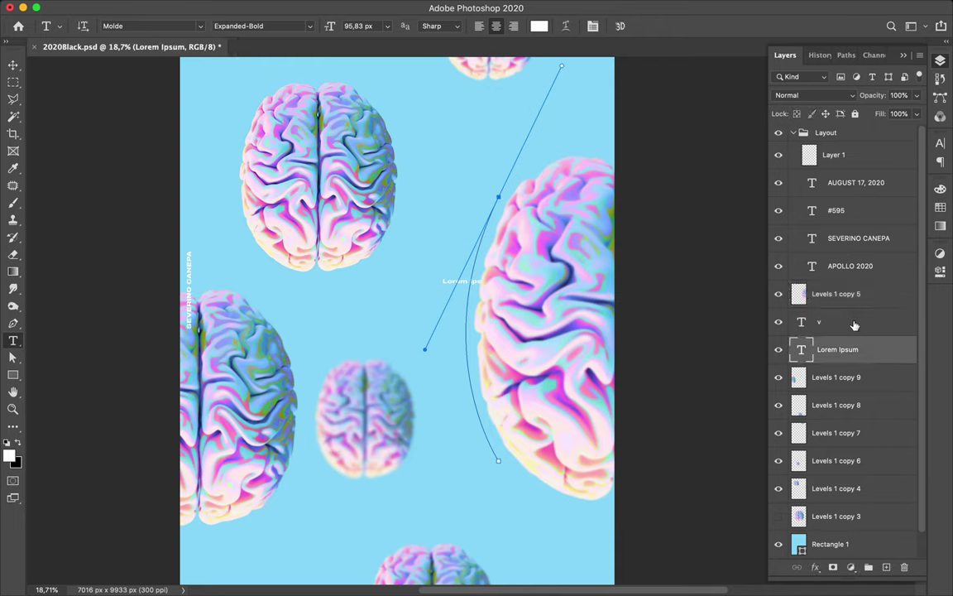
{"action": "key", "text": "alt+bracketright"}
{"action": "key", "text": "alt+bracketright"}
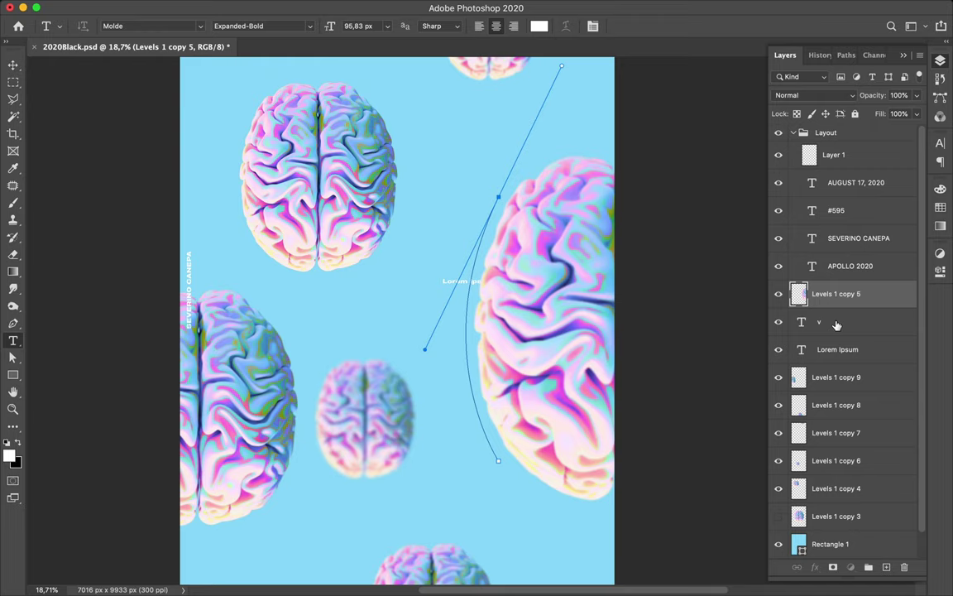
{"action": "left_click", "coordinate": [898, 348]}
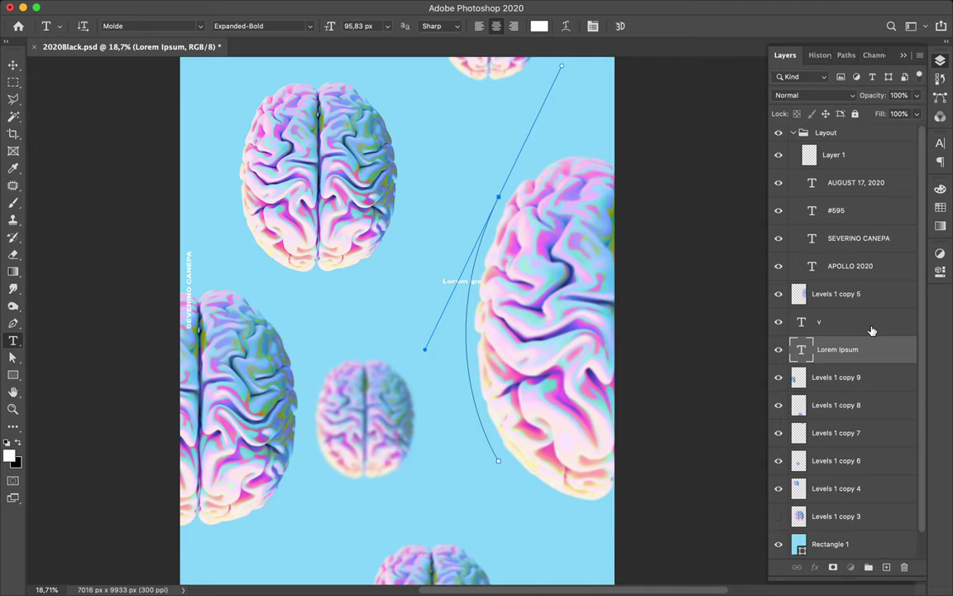
{"action": "key", "text": "alt+bracketleft"}
{"action": "key", "text": "alt+bracketleft"}
{"action": "key", "text": "alt+bracketleft"}
{"action": "key", "text": "alt+bracketleft"}
{"action": "key", "text": "alt+bracketleft"}
{"action": "key", "text": "alt+bracketleft"}
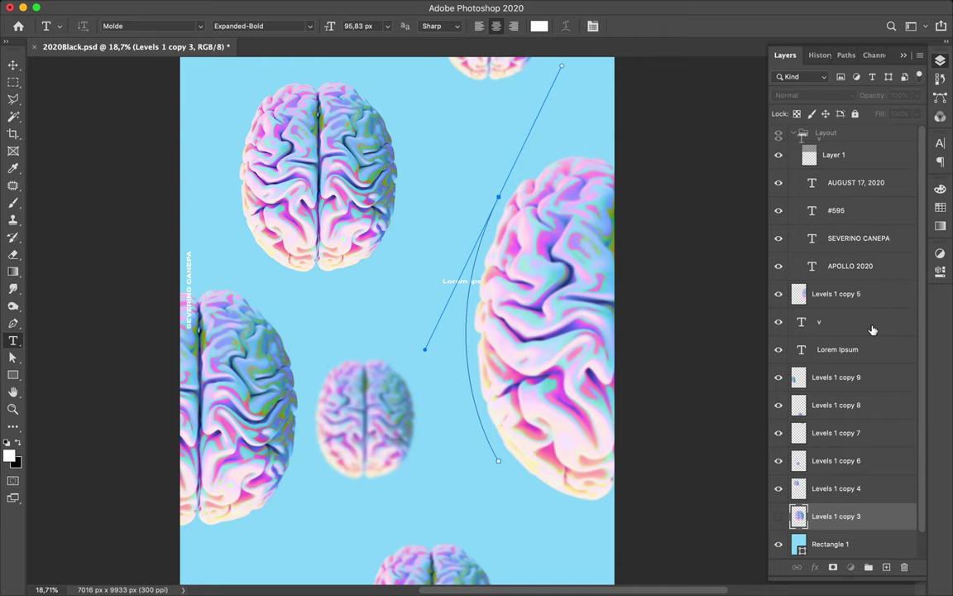
{"action": "left_click", "coordinate": [873, 330]}
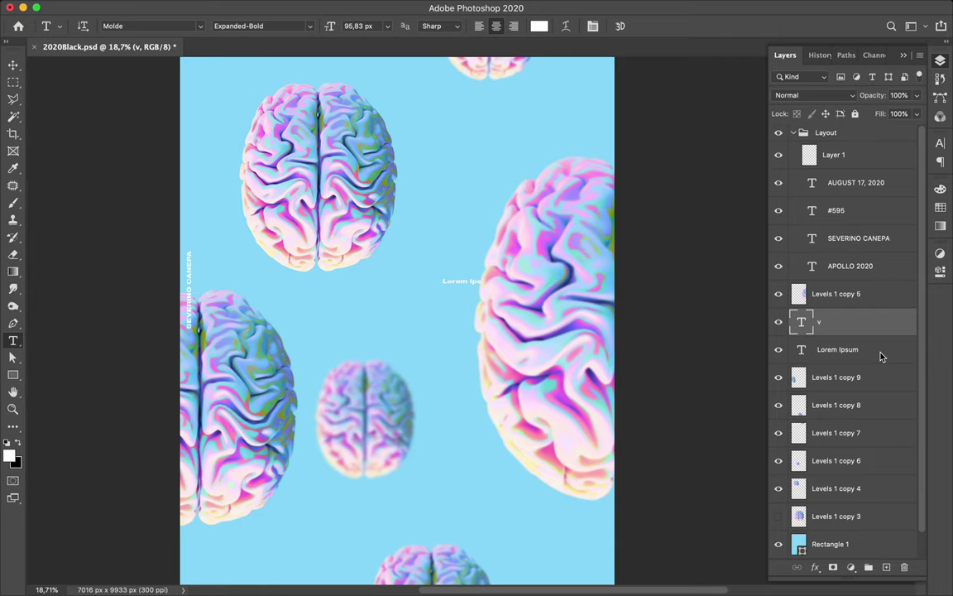
{"action": "double_click", "coordinate": [864, 324]}
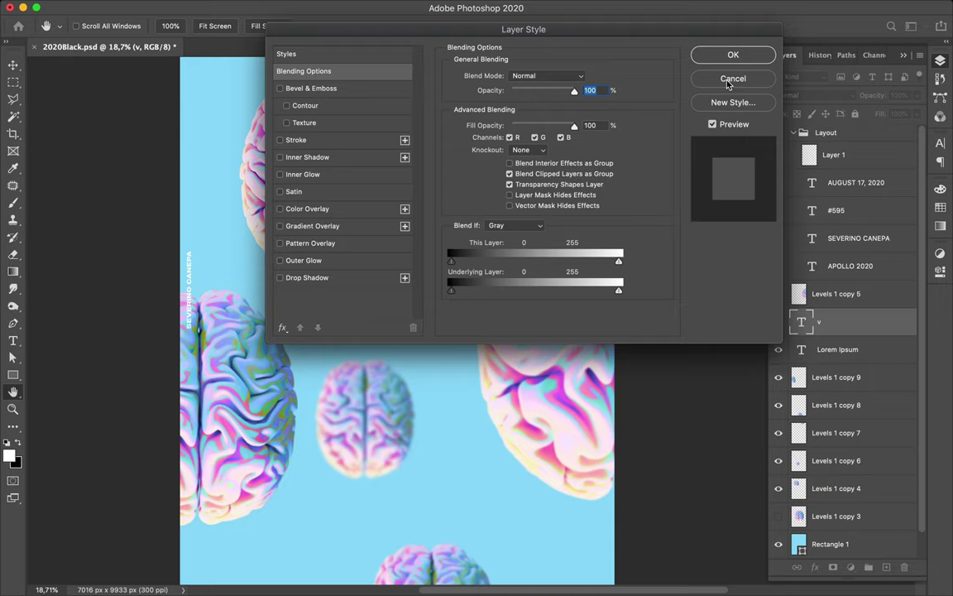
{"action": "left_click", "coordinate": [729, 81]}
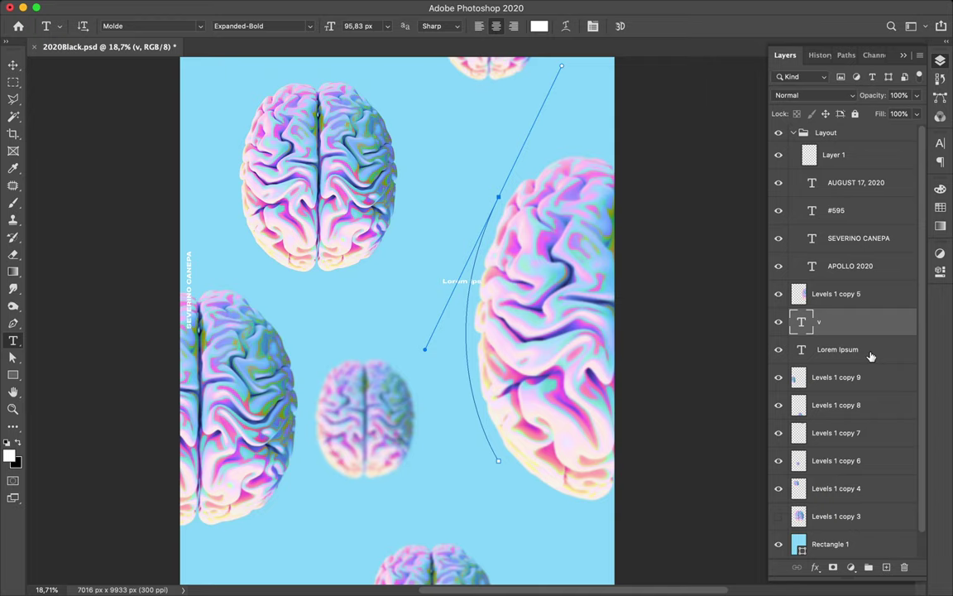
{"action": "left_click", "coordinate": [871, 356], "text": "shift"}
{"action": "left_click_drag", "start_coordinate": [871, 356], "coordinate": [905, 570]}
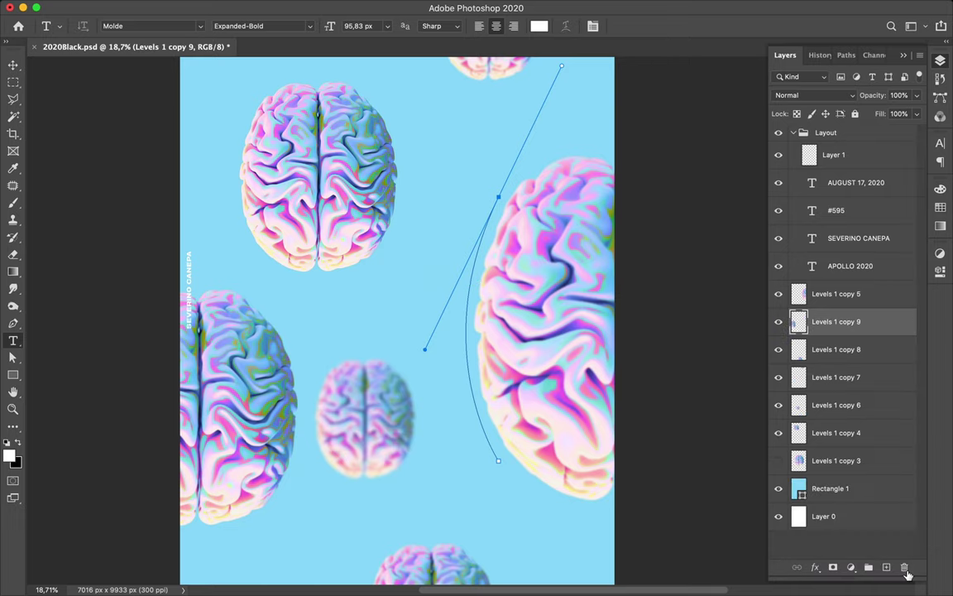
- Replace the path's placeholder with the caption text (a name and number) and commit it
{"action": "left_click", "coordinate": [472, 394]}
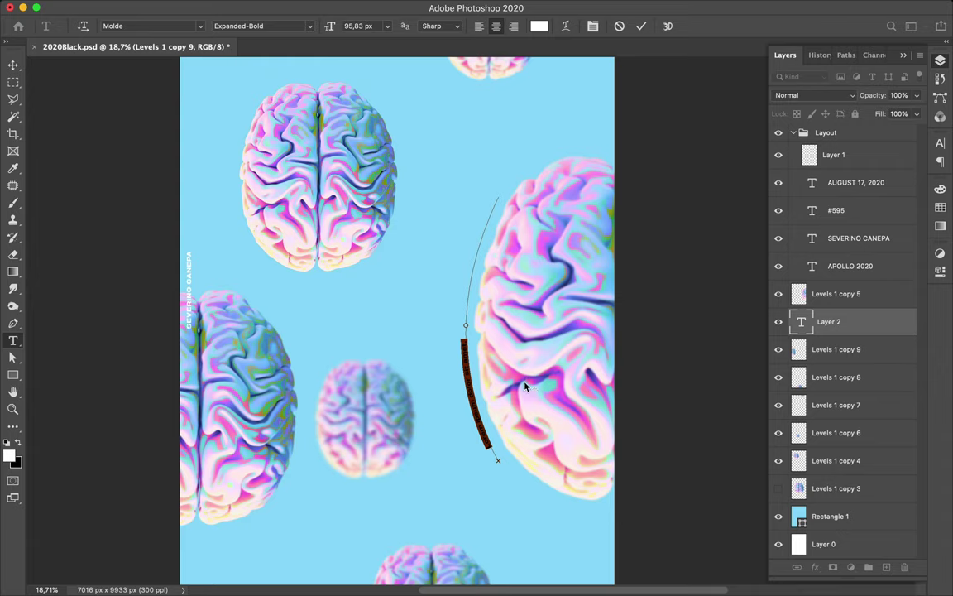
{"action": "key", "text": "BackSpace"}
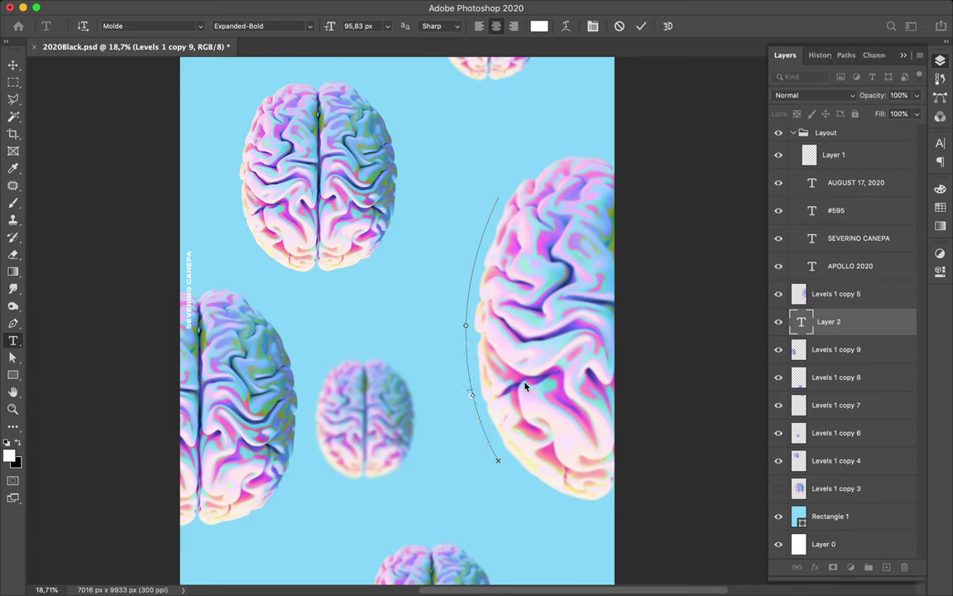
{"action": "key", "text": "super+Return"}
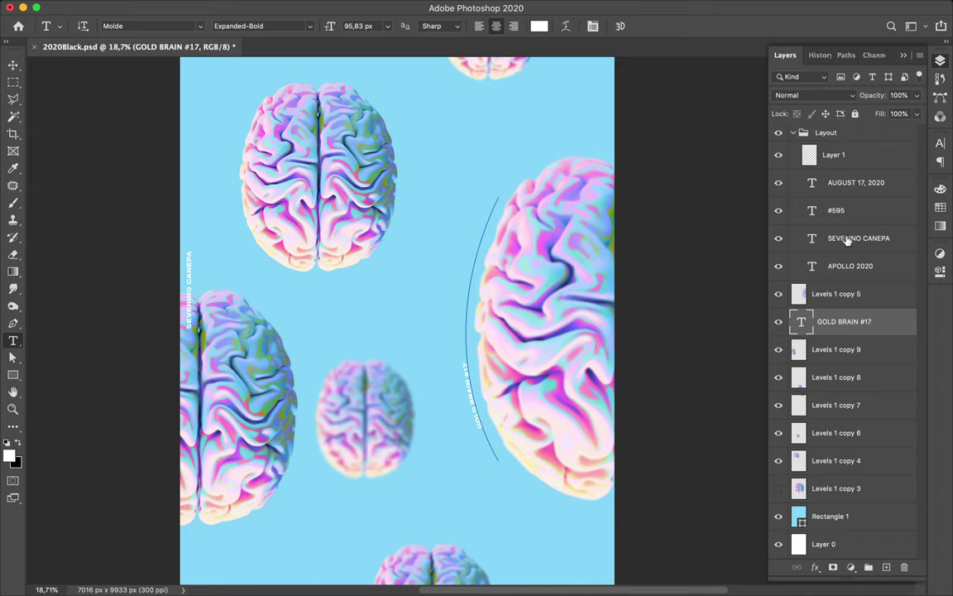
{"action": "left_click", "coordinate": [944, 145]}
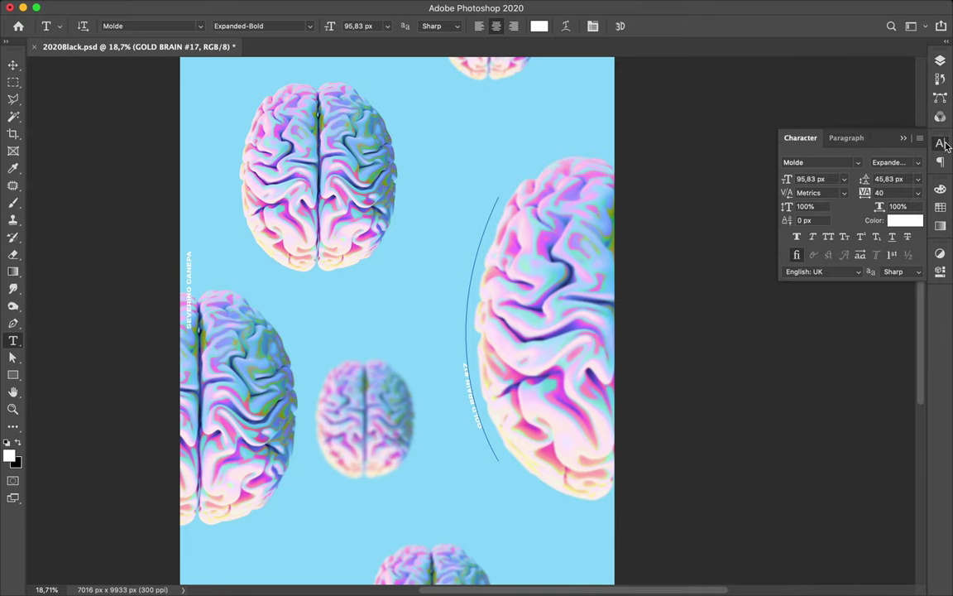
- Show the Paragraph settings, select the curved text path, and put the cursor back in GOLD BRAIN #17
{"action": "left_click", "coordinate": [857, 138]}
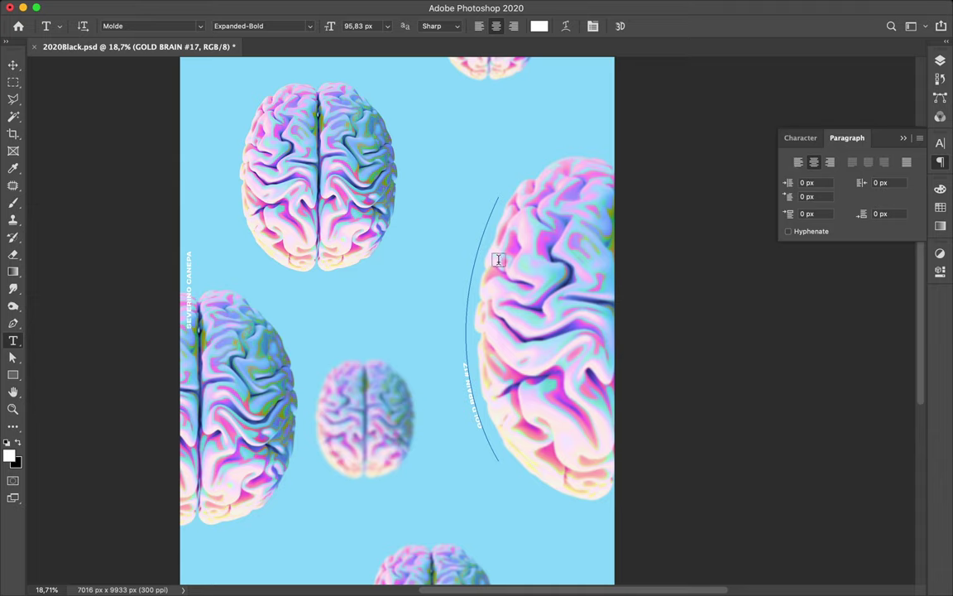
{"action": "key", "text": "a"}
{"action": "left_click", "coordinate": [466, 370]}
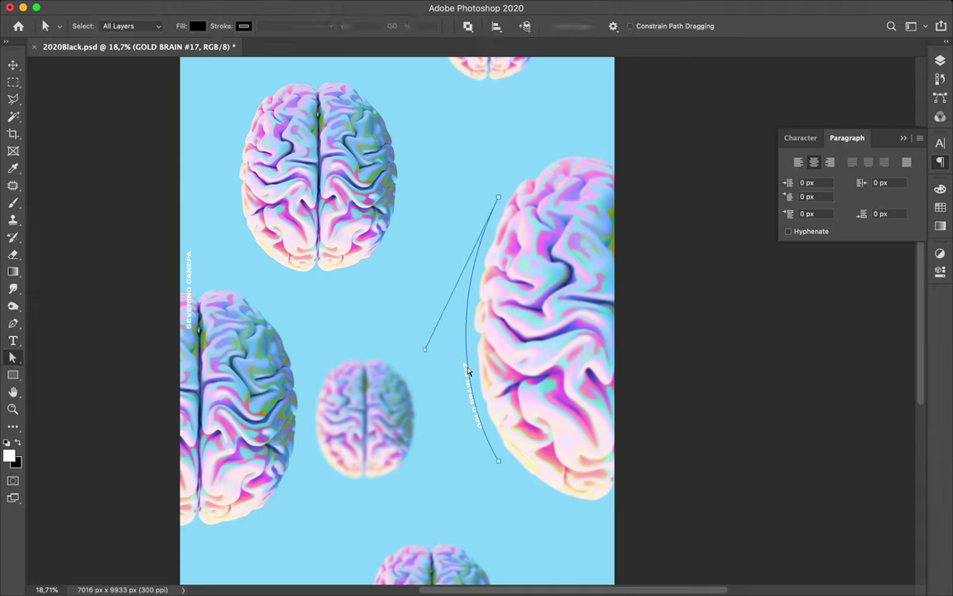
{"action": "key", "text": "t"}
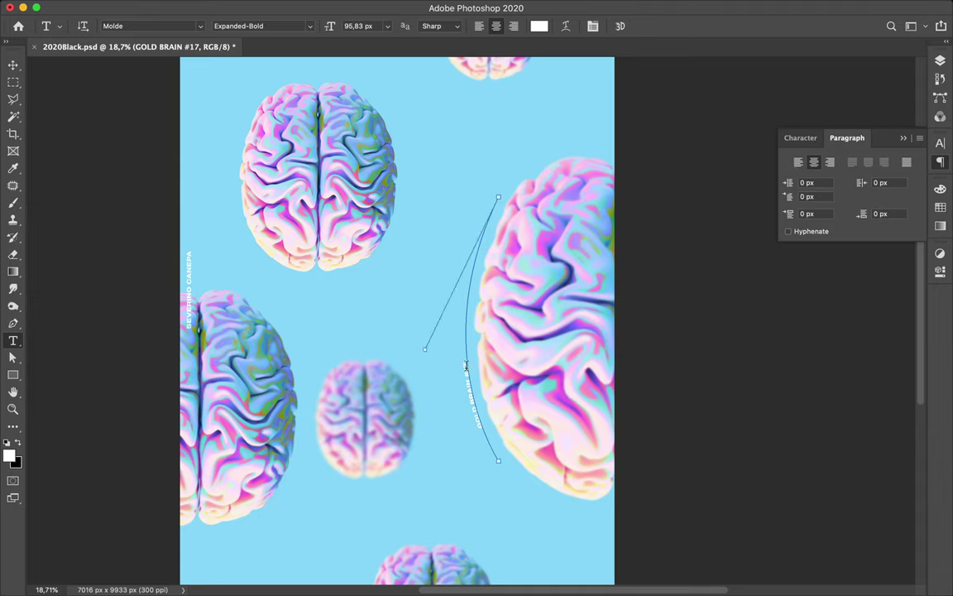
{"action": "left_click", "coordinate": [466, 339]}
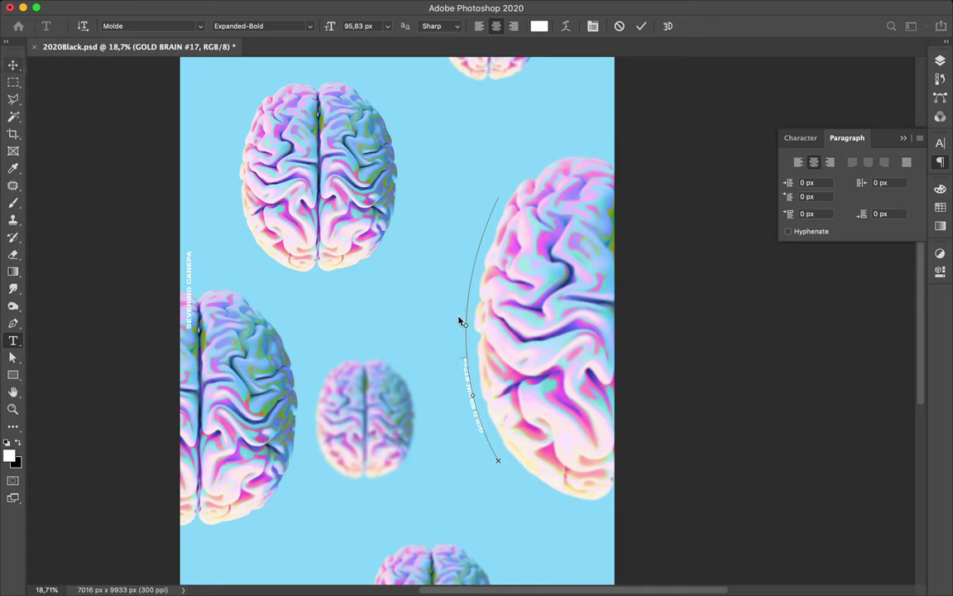
- Commit the path text and select its bottom anchor with Direct Selection, then re-enter and exit the text
{"action": "key", "text": "Escape"}
{"action": "key", "text": "v"}
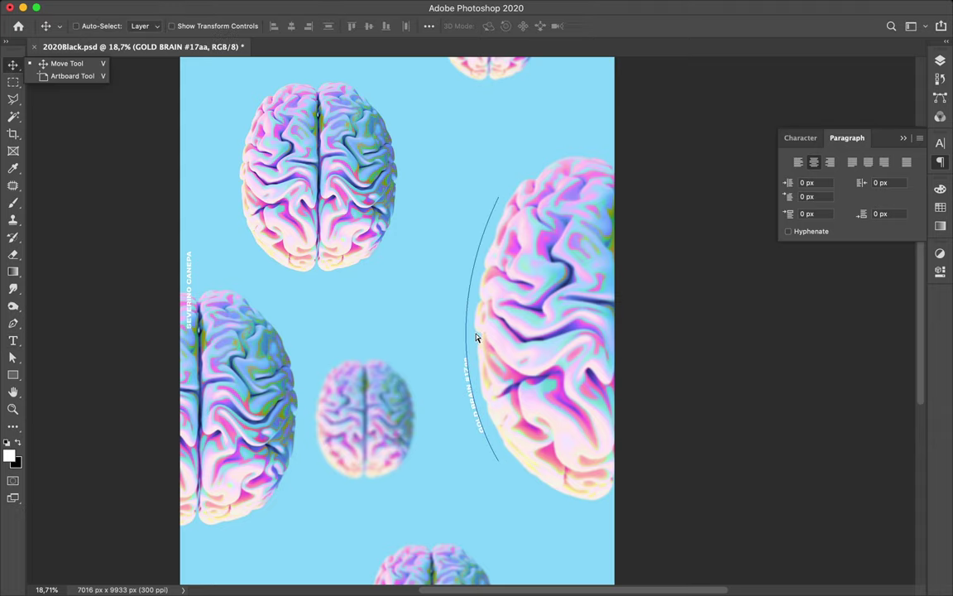
{"action": "key", "text": "a"}
{"action": "left_click", "coordinate": [466, 354]}
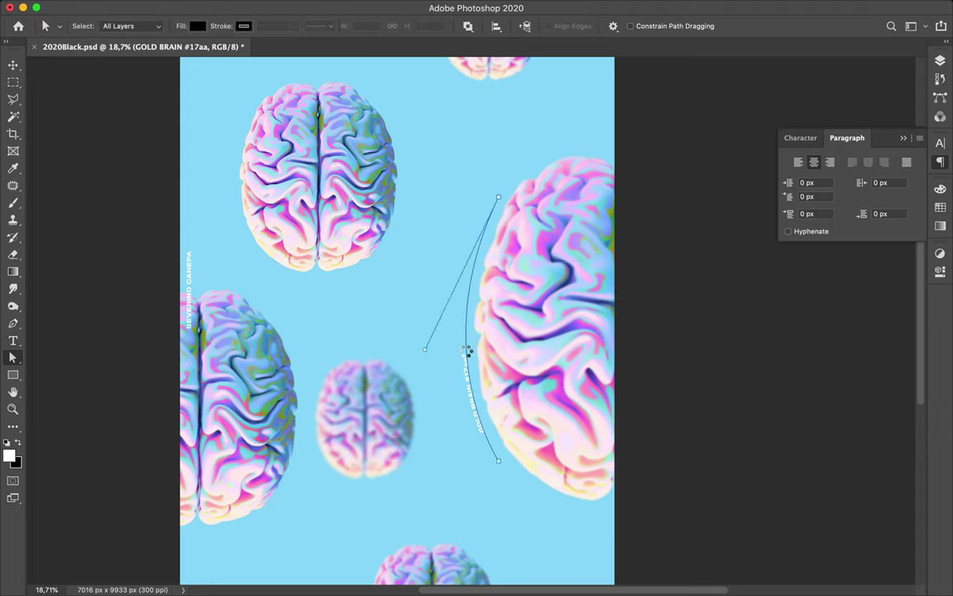
{"action": "left_click", "coordinate": [499, 462]}
{"action": "key", "text": "t"}
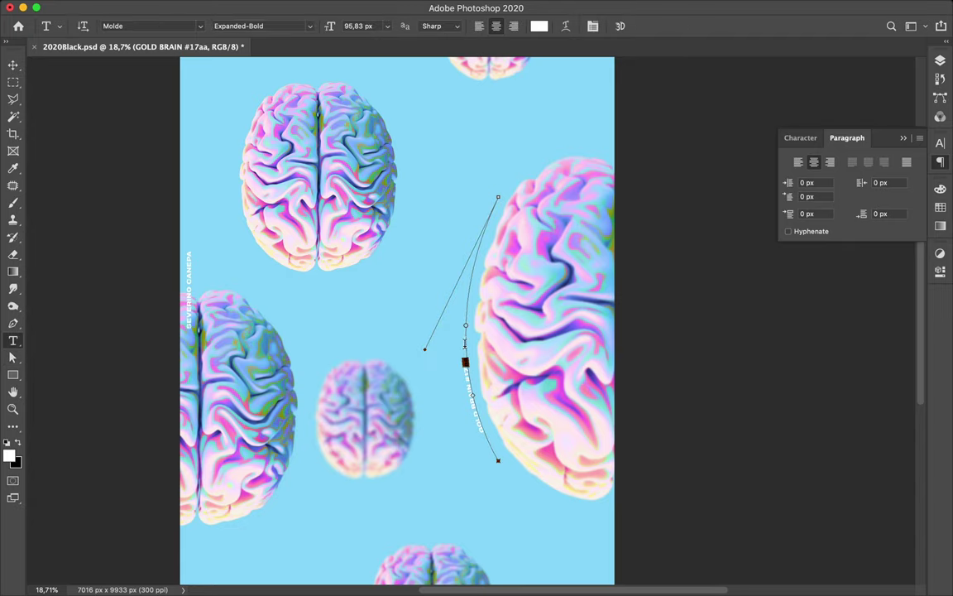
{"action": "left_click", "coordinate": [464, 344]}
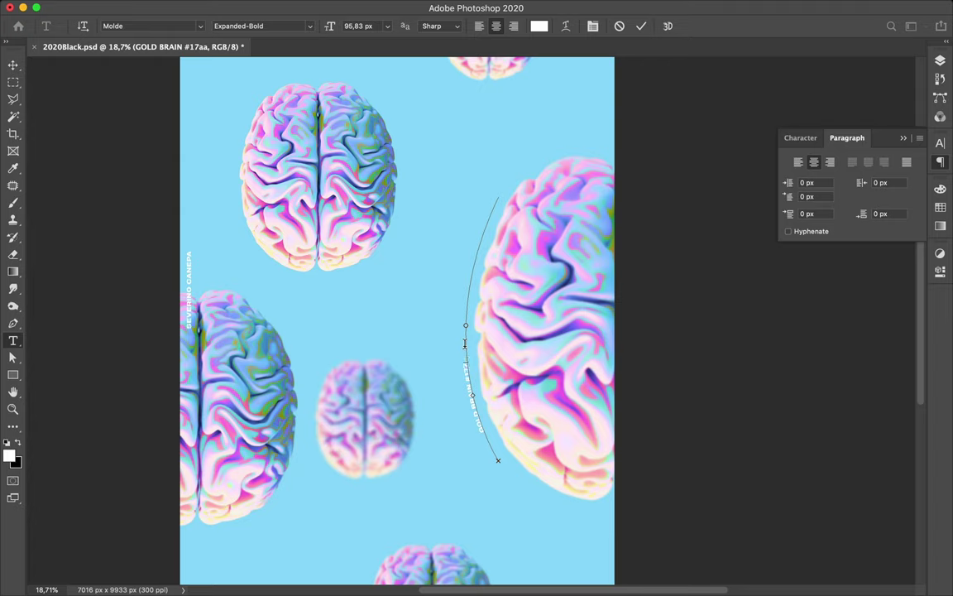
{"action": "key", "text": "Escape"}
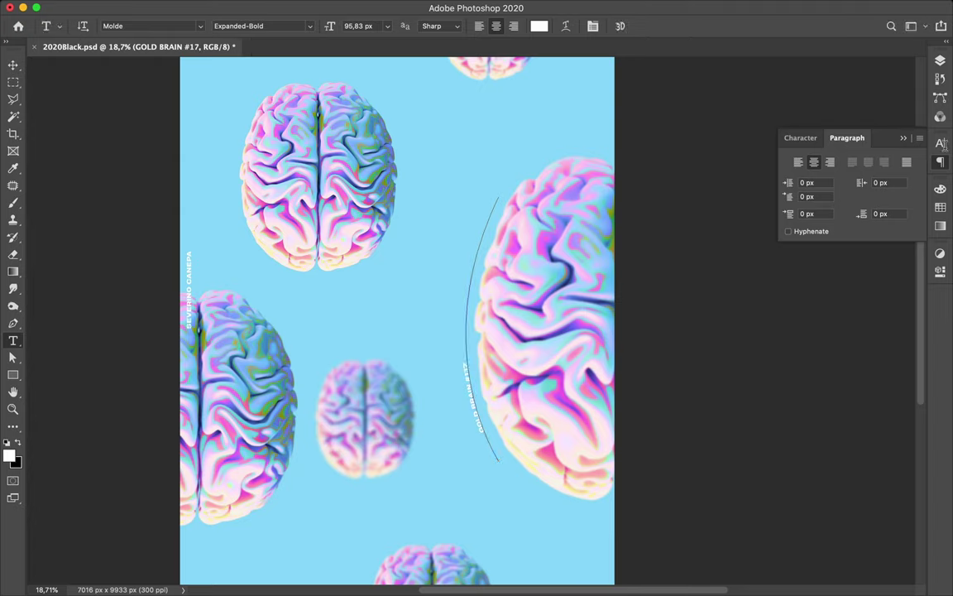
- Try caption sizes of 96, 238, 256 and 259 px, then undo back to 95.83 px
{"action": "left_click", "coordinate": [941, 145]}
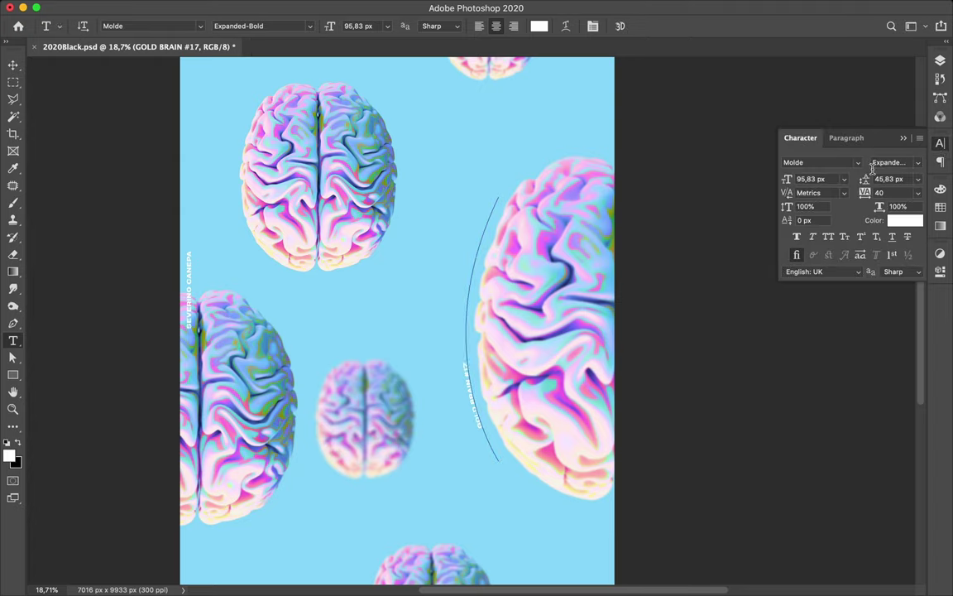
{"action": "left_click", "coordinate": [786, 180]}
{"action": "type", "text": "96"}
{"action": "key", "text": "Return"}
{"action": "type", "text": "238"}
{"action": "key", "text": "Return"}
{"action": "type", "text": "256"}
{"action": "key", "text": "Return"}
{"action": "type", "text": "259"}
{"action": "key", "text": "Return"}
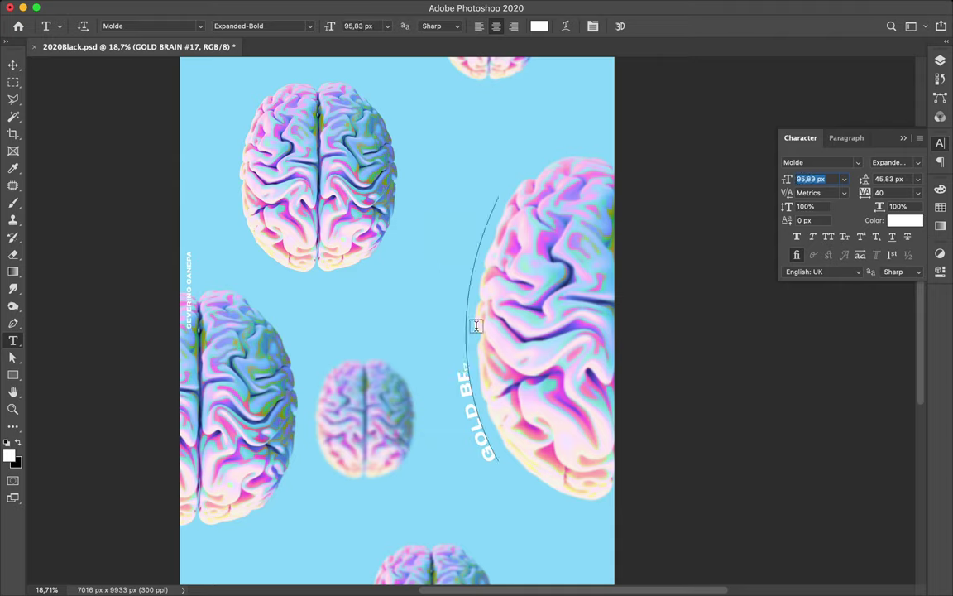
{"action": "key", "text": "ctrl+z"}
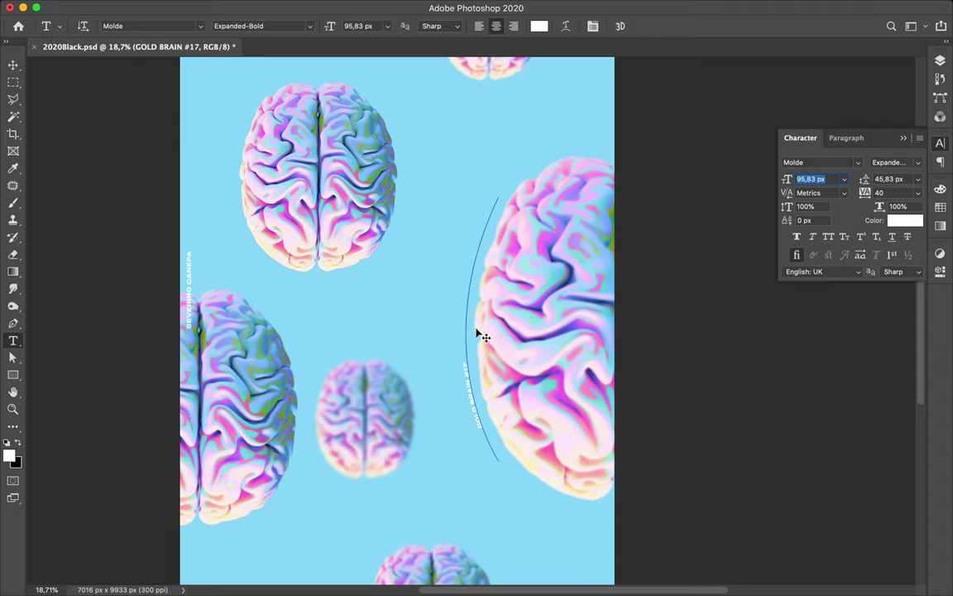
{"action": "key", "text": "ctrl+t"}
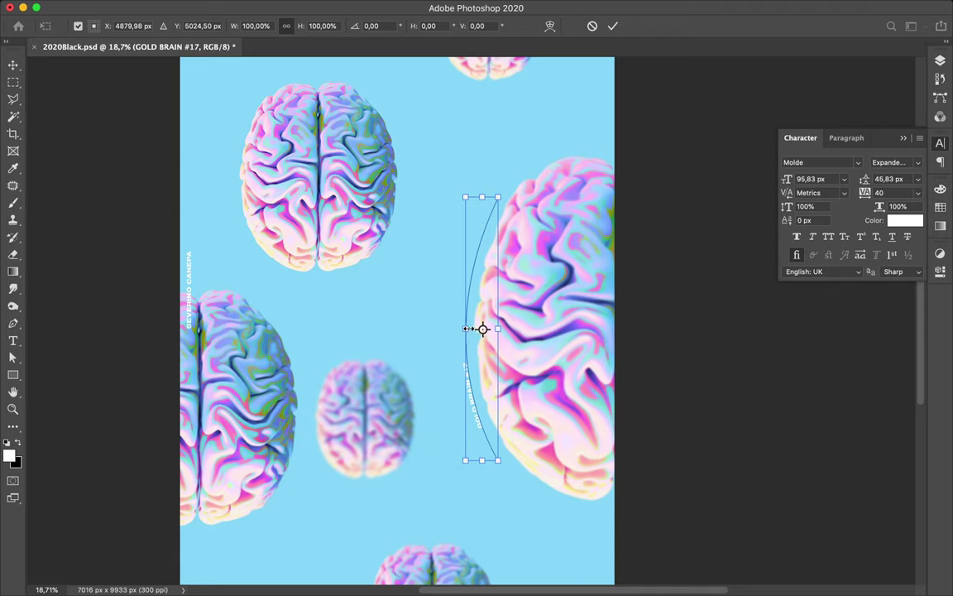
- Scale the text path about 180% and enlarge the caption font size to 379 px
{"action": "left_click_drag", "start_coordinate": [466, 329], "coordinate": [442, 328]}
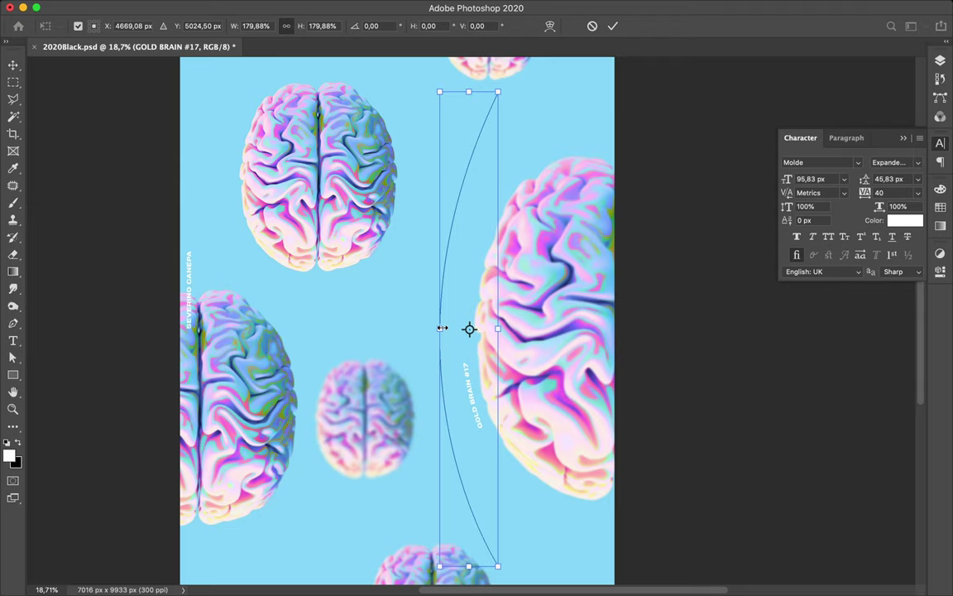
{"action": "key", "text": "Return"}
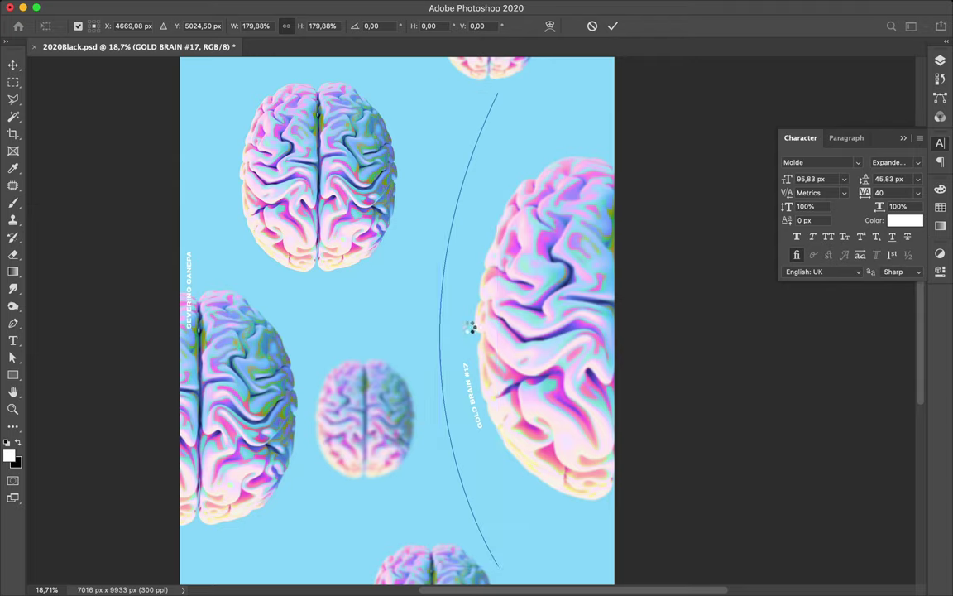
{"action": "key", "text": "t"}
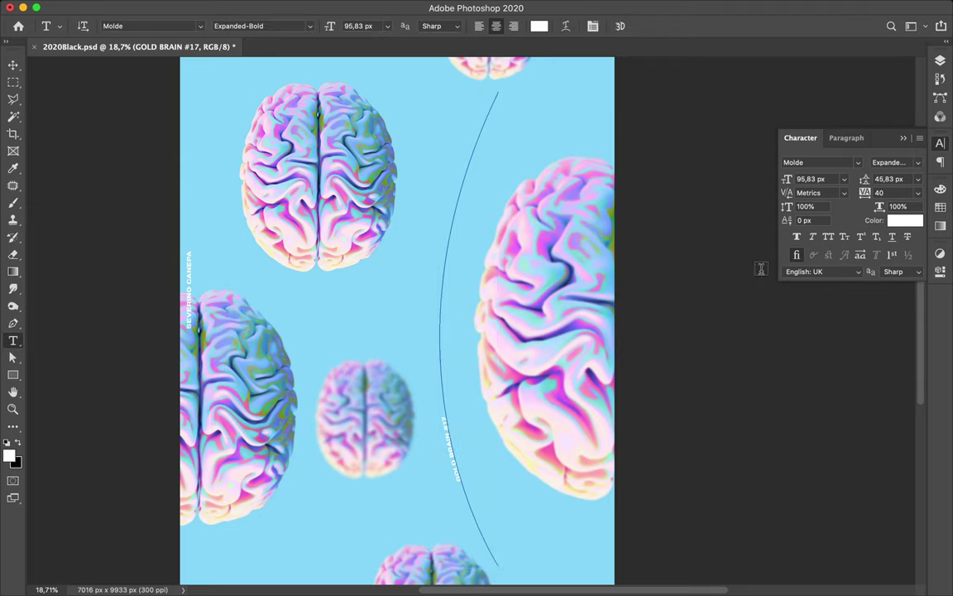
{"action": "left_click_drag", "start_coordinate": [789, 181], "coordinate": [916, 191]}
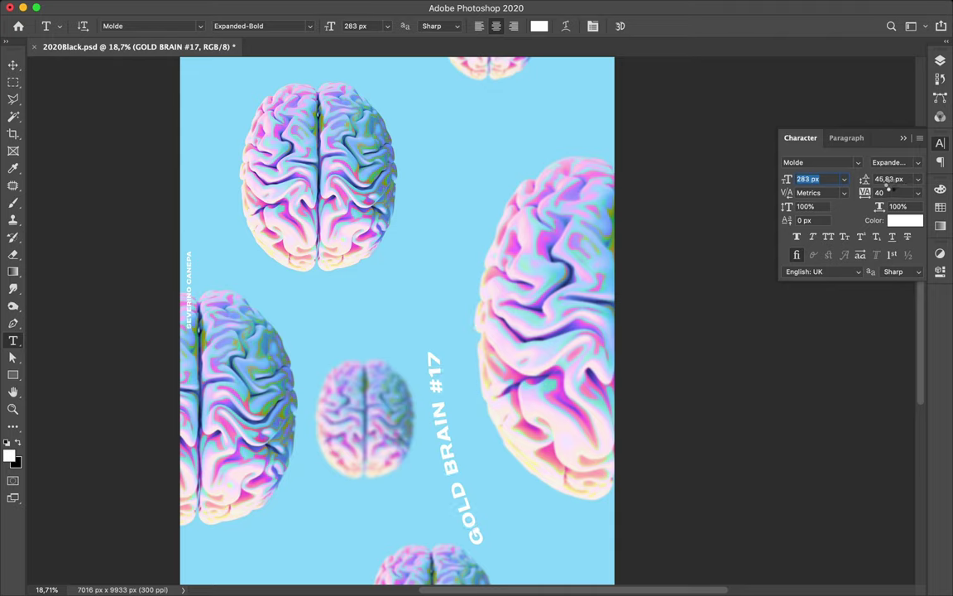
{"action": "left_click_drag", "start_coordinate": [790, 178], "coordinate": [846, 187]}
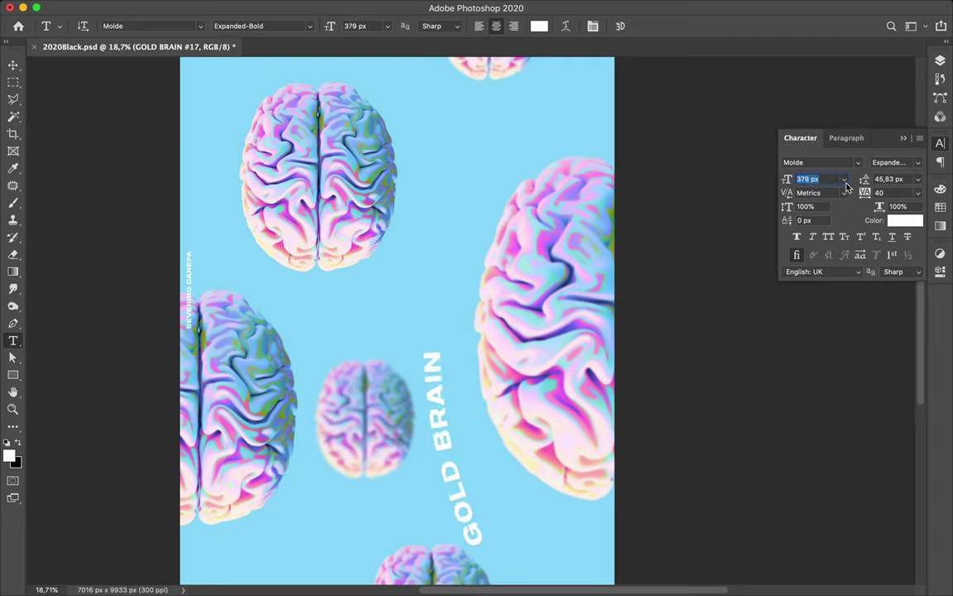
{"action": "key", "text": "Return"}
- Select the curved caption path and place a caret in its text, checking the right-click options
{"action": "left_click", "coordinate": [16, 344]}
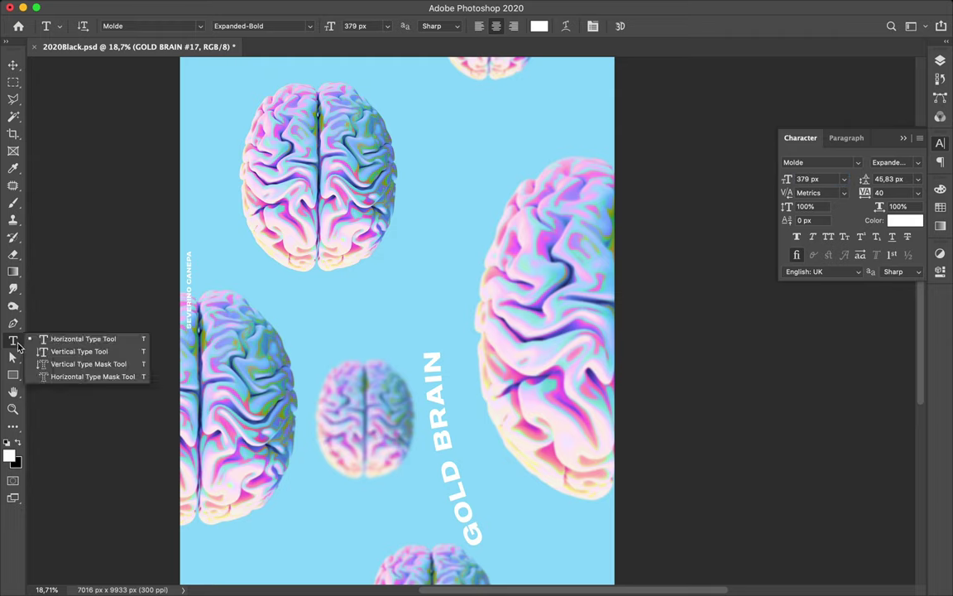
{"action": "key", "text": "a"}
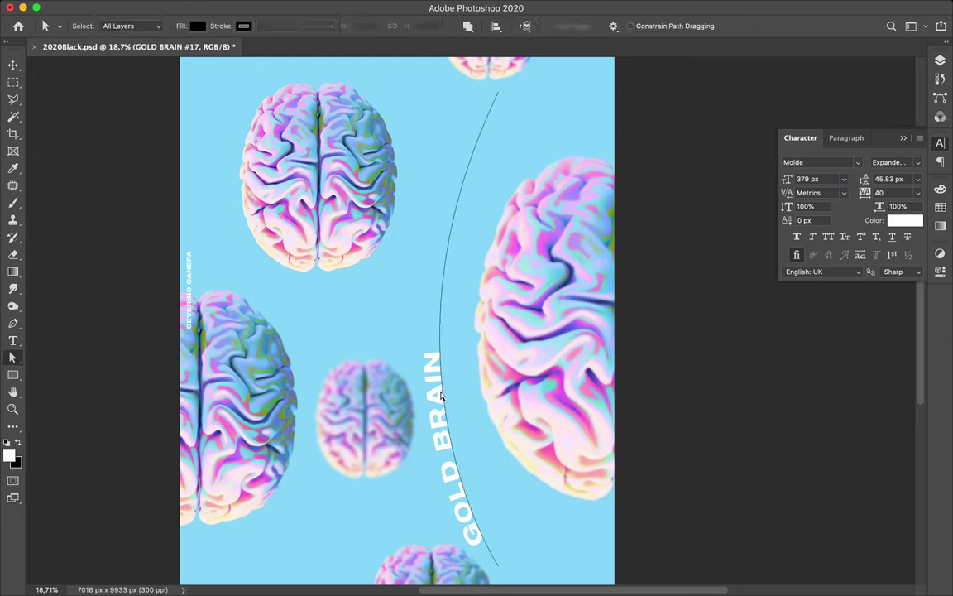
{"action": "left_click", "coordinate": [442, 376]}
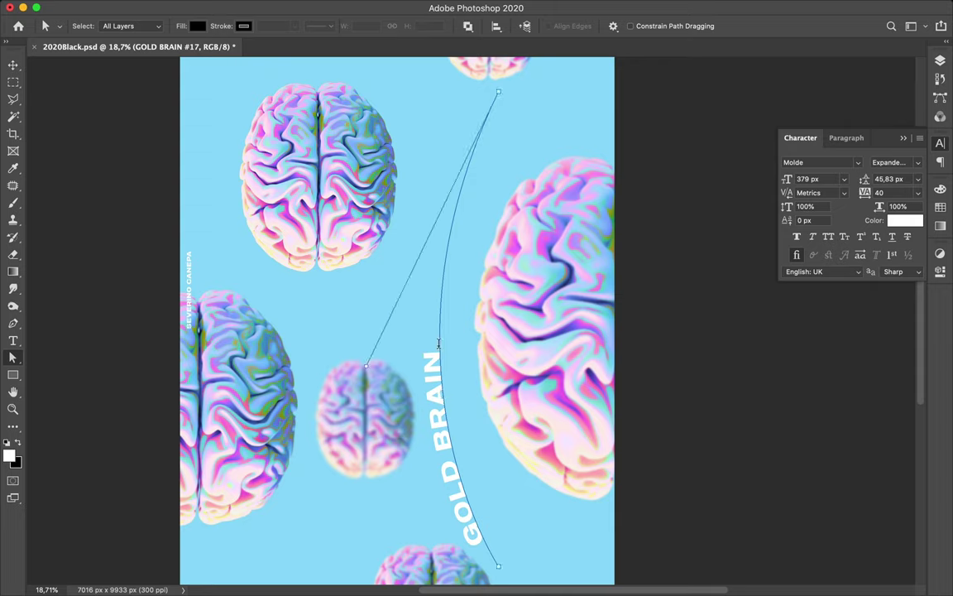
{"action": "key", "text": "t"}
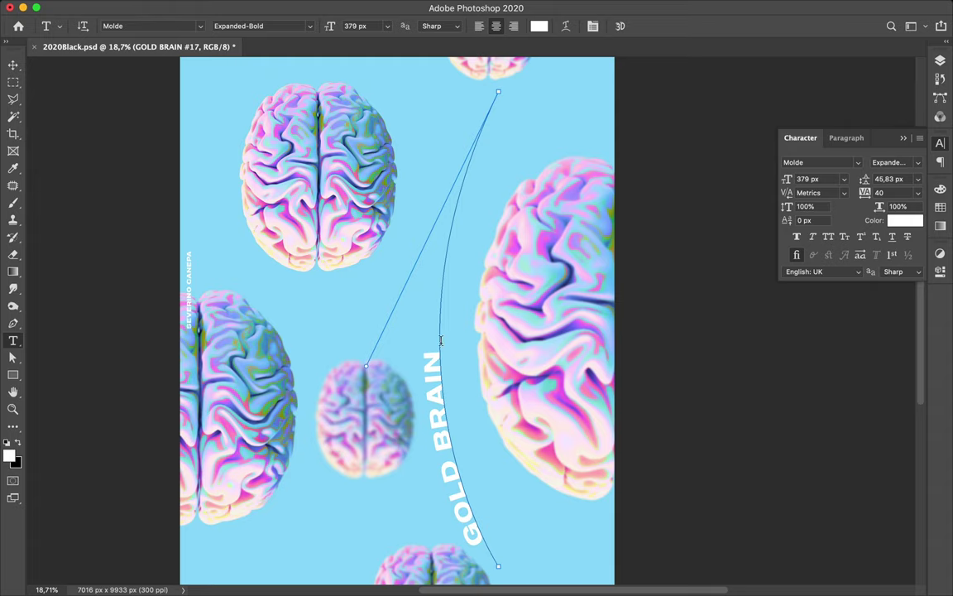
{"action": "left_click", "coordinate": [439, 325]}
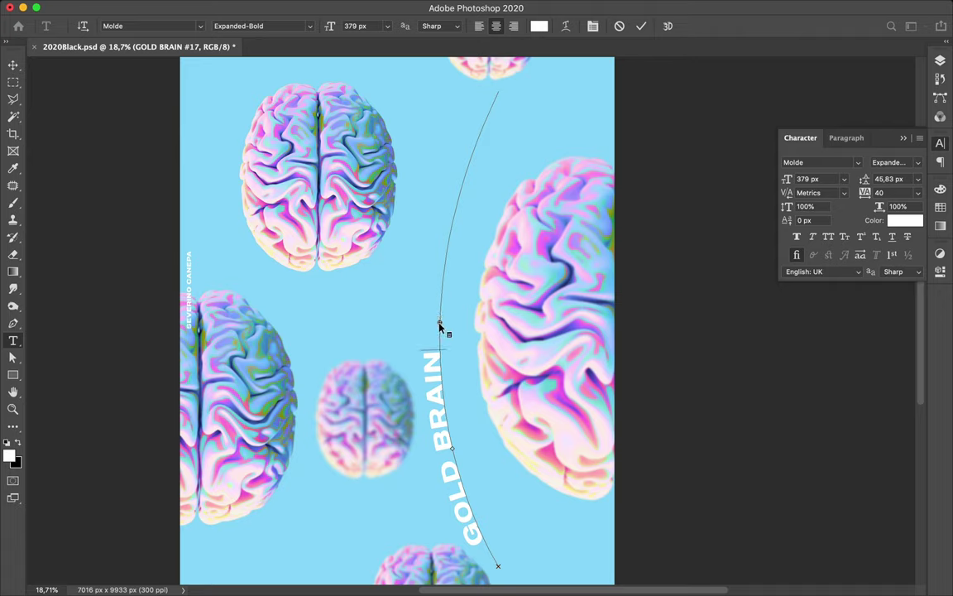
{"action": "right_click", "coordinate": [439, 325]}
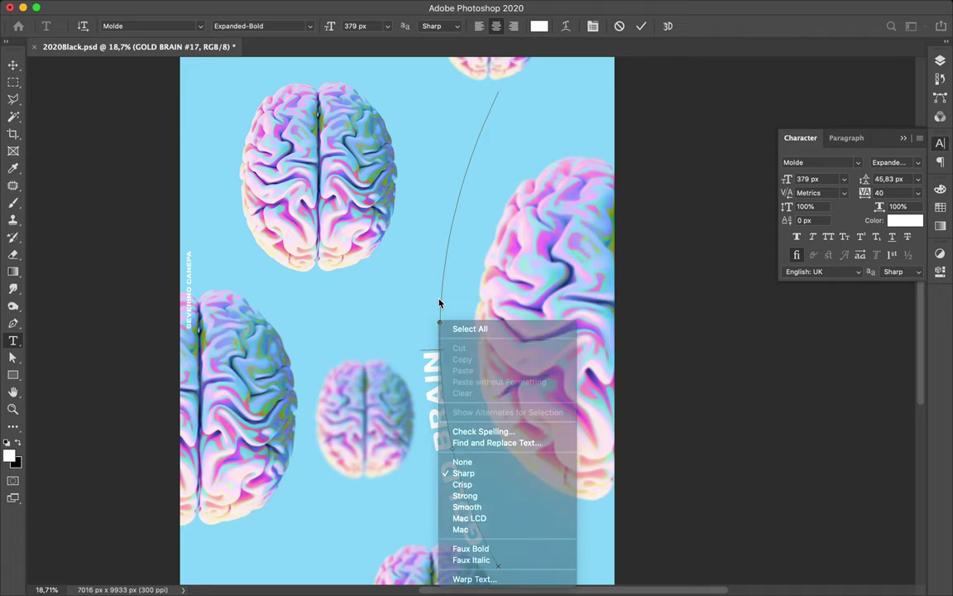
{"action": "right_click", "coordinate": [441, 325]}
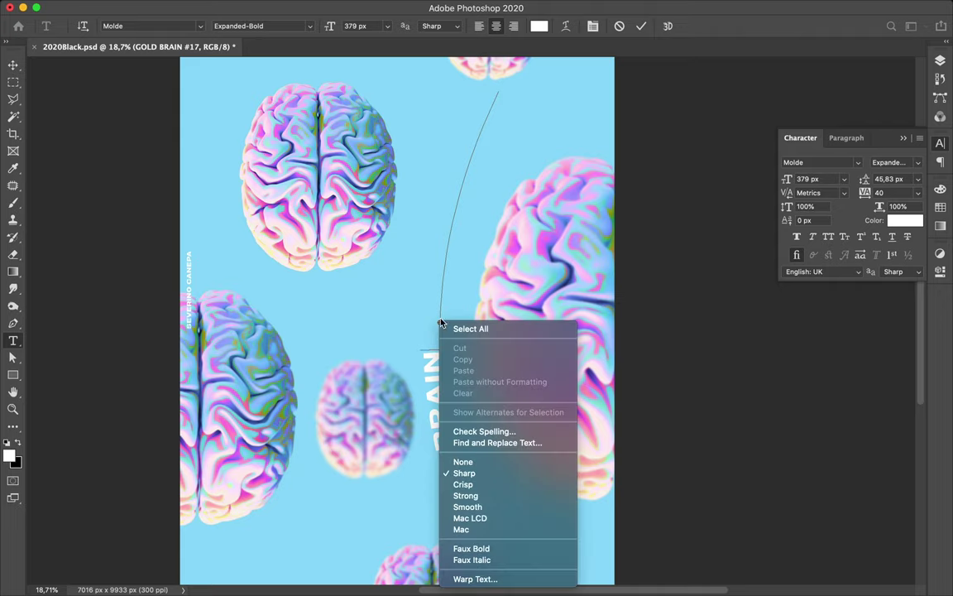
{"action": "left_click", "coordinate": [445, 282]}
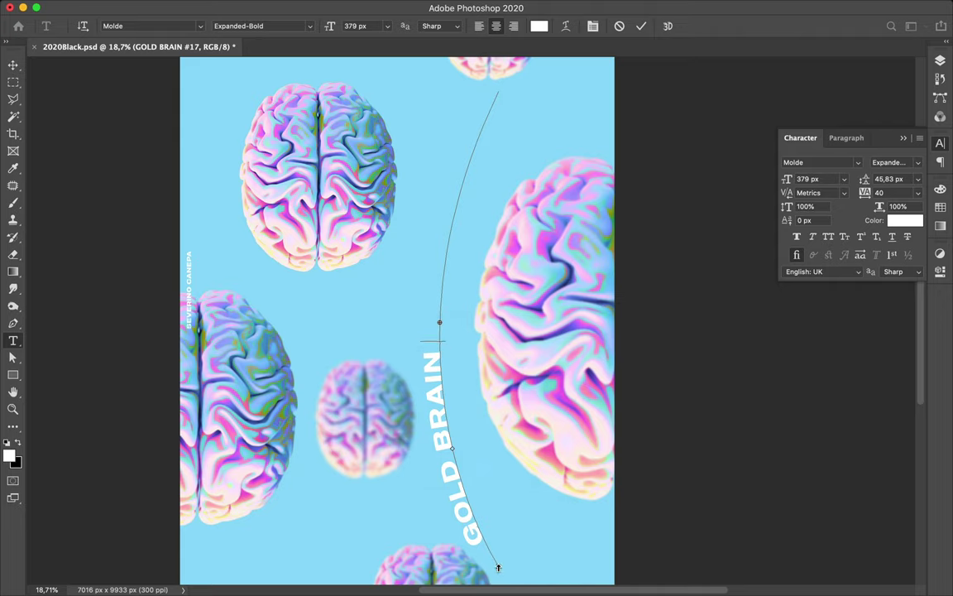
- Raise the path's end point, move the text start to the top, and narrow the path horizontally
{"action": "mouse_move", "coordinate": [495, 551]}
{"action": "left_mouse_down"}
{"action": "mouse_move", "coordinate": [477, 504]}
{"action": "mouse_move", "coordinate": [511, 547]}
{"action": "mouse_move", "coordinate": [503, 536]}
{"action": "left_mouse_up"}
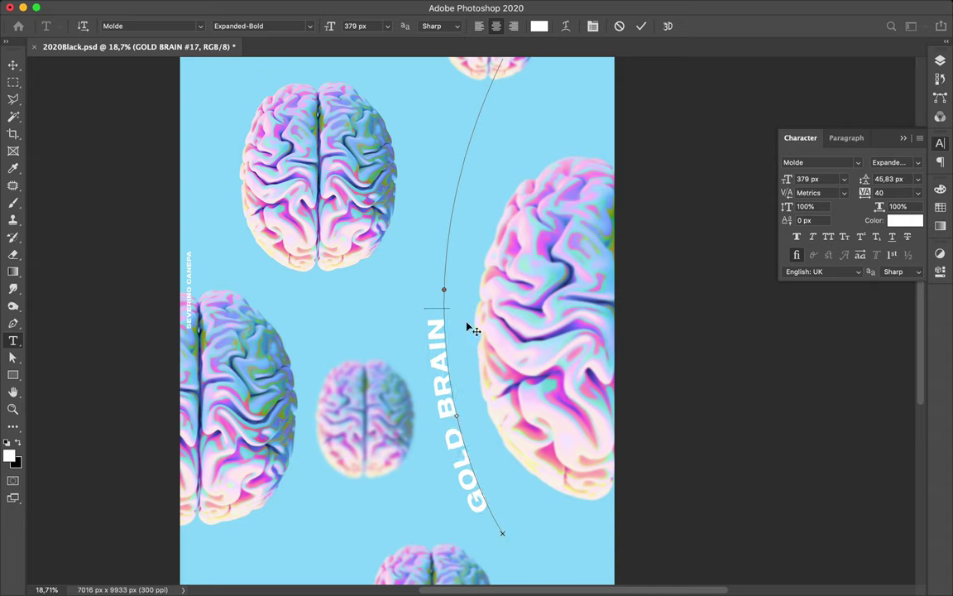
{"action": "key", "text": "super"}
{"action": "key", "text": "super"}
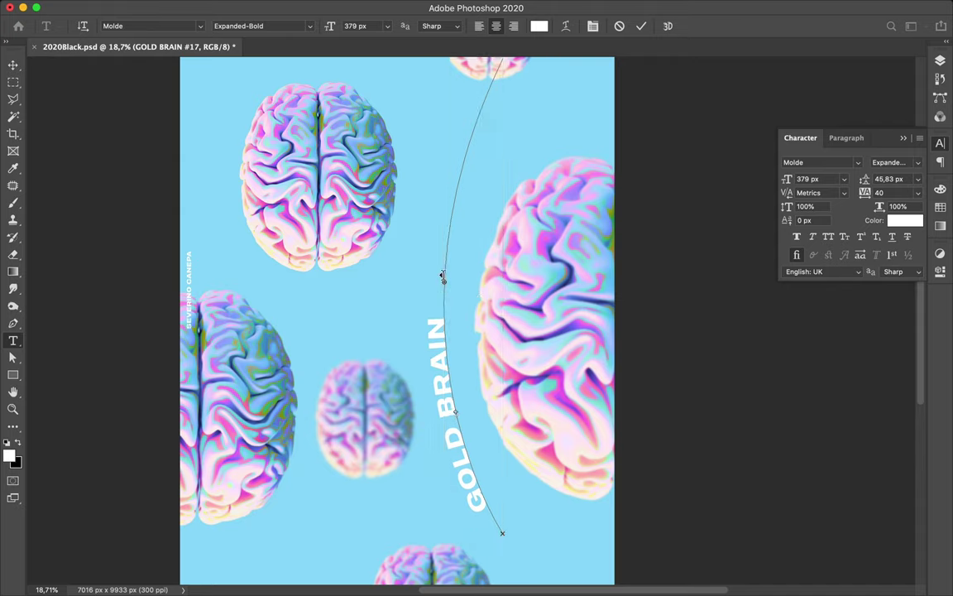
{"action": "mouse_move", "coordinate": [462, 216]}
{"action": "left_mouse_down"}
{"action": "mouse_move", "coordinate": [498, 115]}
{"action": "mouse_move", "coordinate": [555, 102]}
{"action": "mouse_move", "coordinate": [625, 109]}
{"action": "left_mouse_up"}
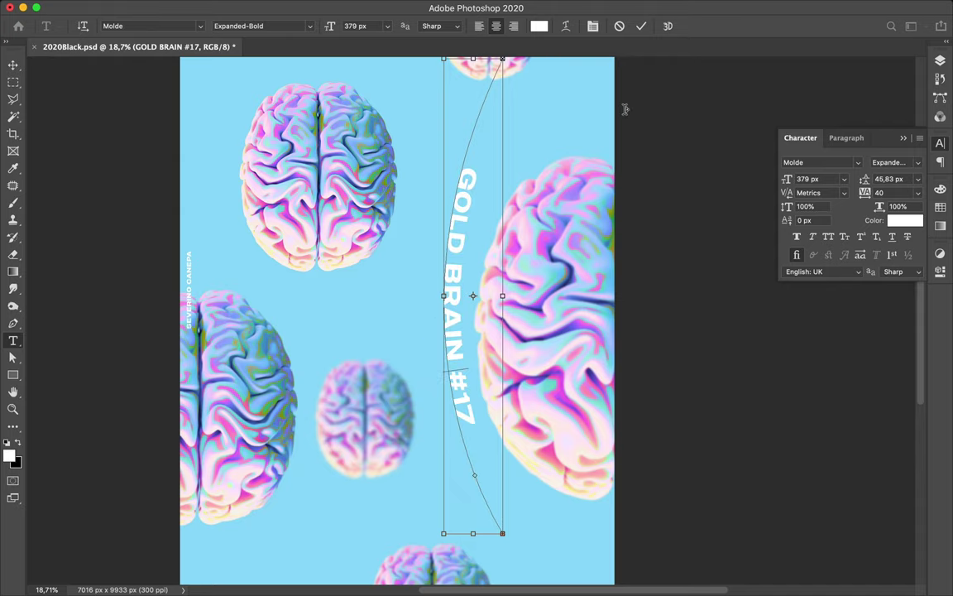
{"action": "left_click_drag", "start_coordinate": [503, 63], "coordinate": [462, 68]}
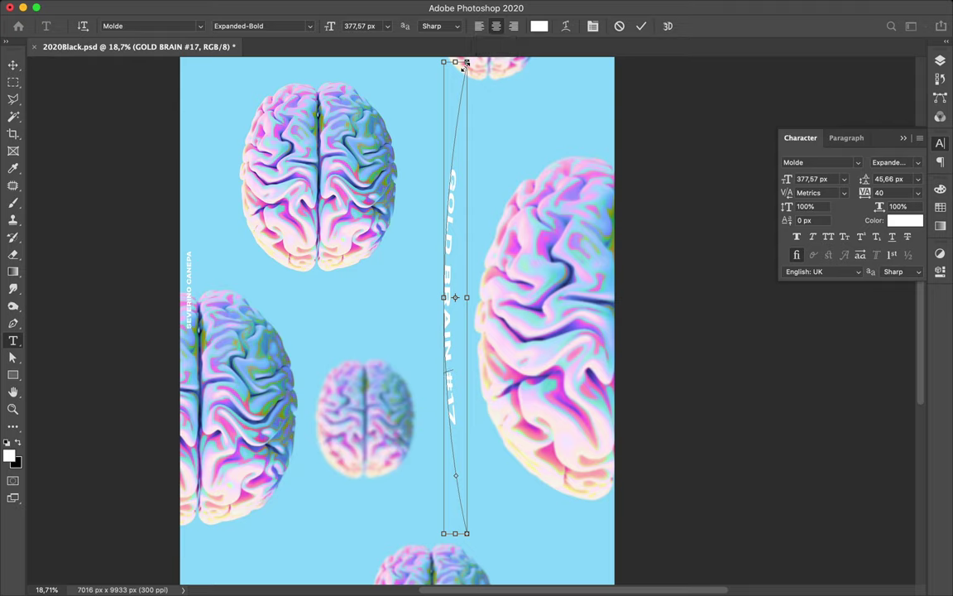
{"action": "key", "text": "Return"}
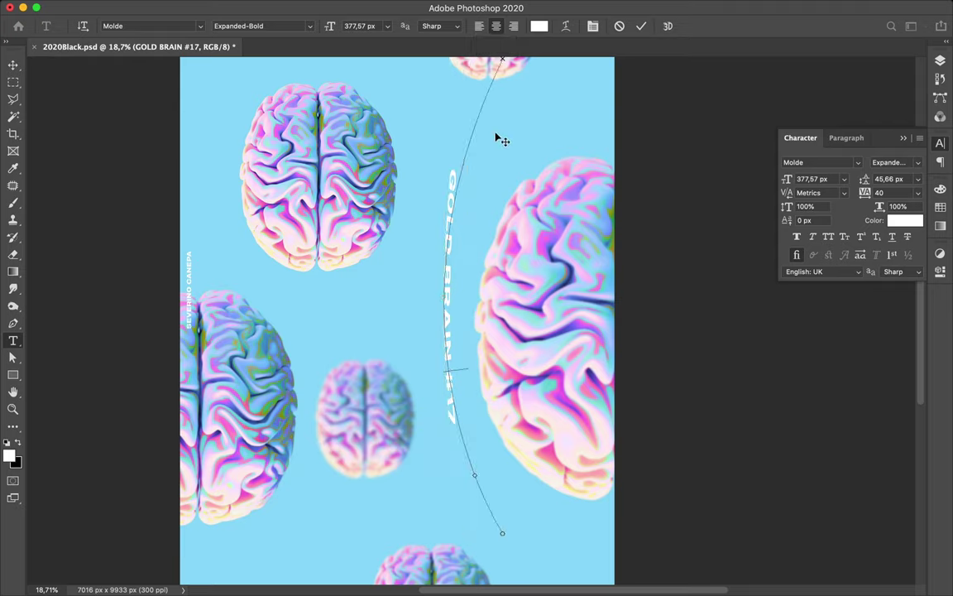
{"action": "key", "text": "super"}
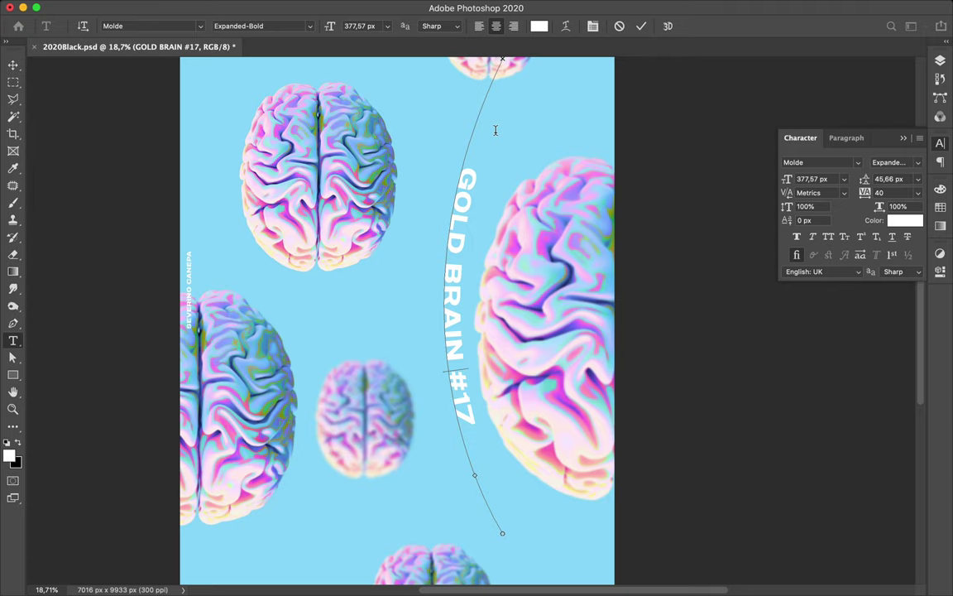
{"action": "key", "text": "super"}
{"action": "key", "text": "super"}
- Flip the caption to the other side of the curve and slide its start point up the arc
{"action": "key", "text": "Escape"}
{"action": "left_click_drag", "start_coordinate": [480, 213], "coordinate": [411, 211]}
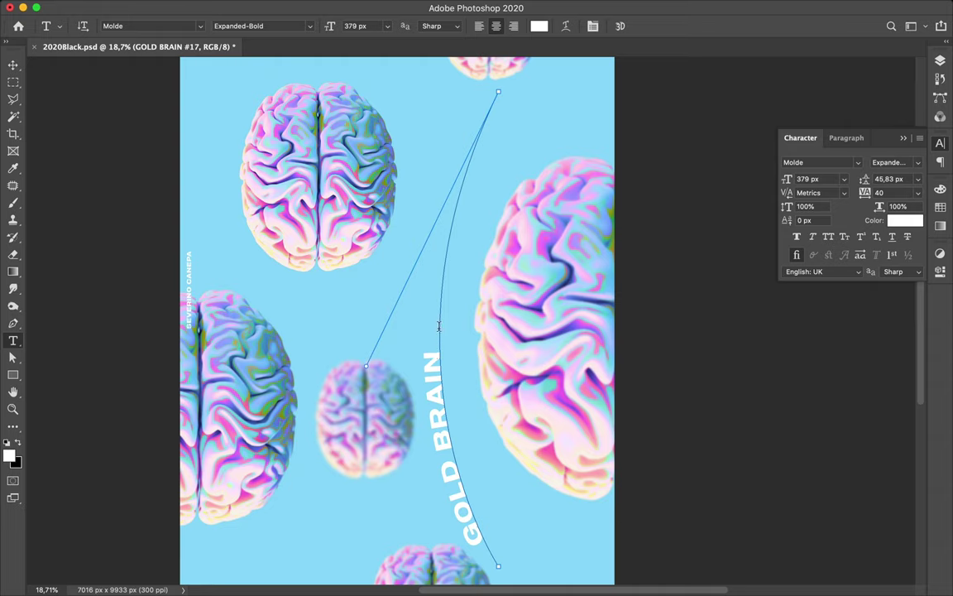
{"action": "left_click", "coordinate": [439, 324]}
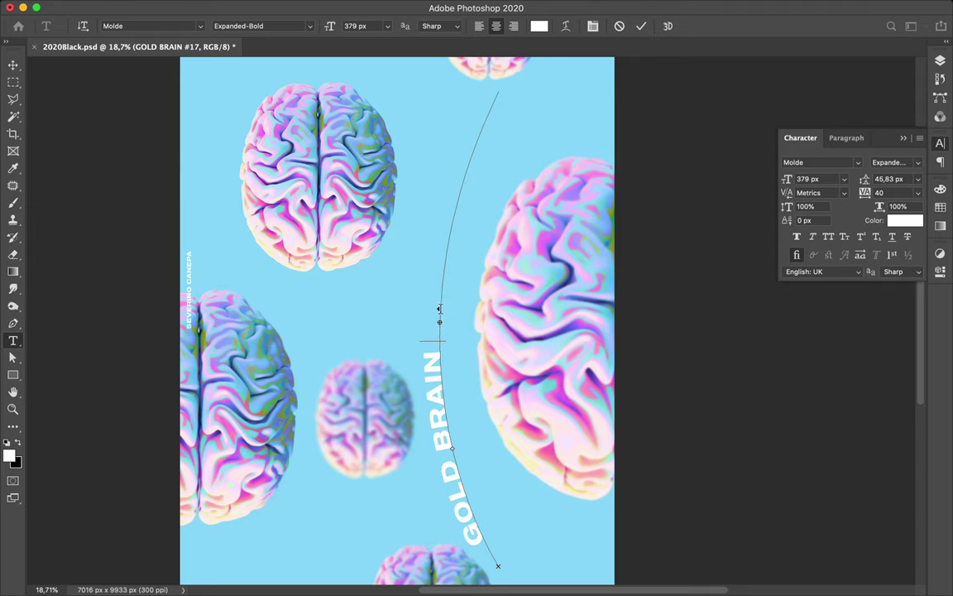
{"action": "mouse_move", "coordinate": [440, 301]}
{"action": "left_mouse_down"}
{"action": "mouse_move", "coordinate": [510, 101]}
{"action": "mouse_move", "coordinate": [481, 100]}
{"action": "left_mouse_up"}
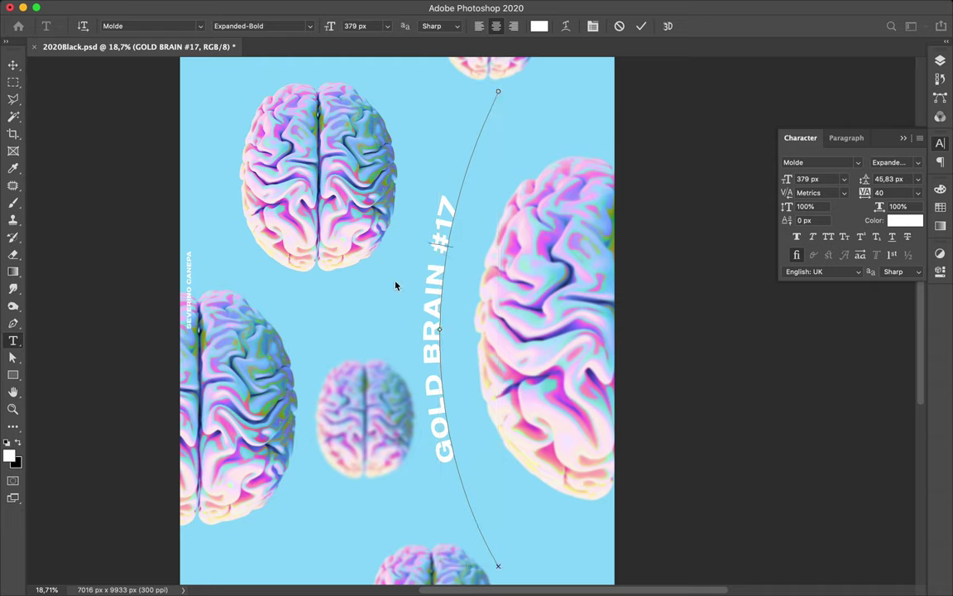
{"action": "left_click_drag", "start_coordinate": [400, 287], "coordinate": [419, 285]}
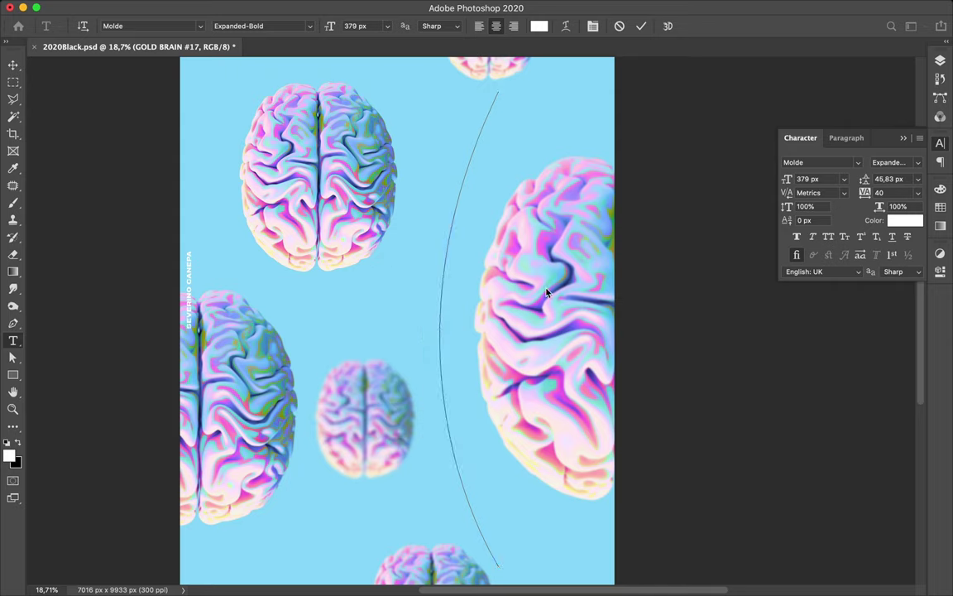
- Delete the stray 'v' and extra space so the caption reads GOLD BRAIN #17, then commit it
{"action": "type", "text": "v"}
{"action": "key", "text": "Escape"}
{"action": "key", "text": "v"}
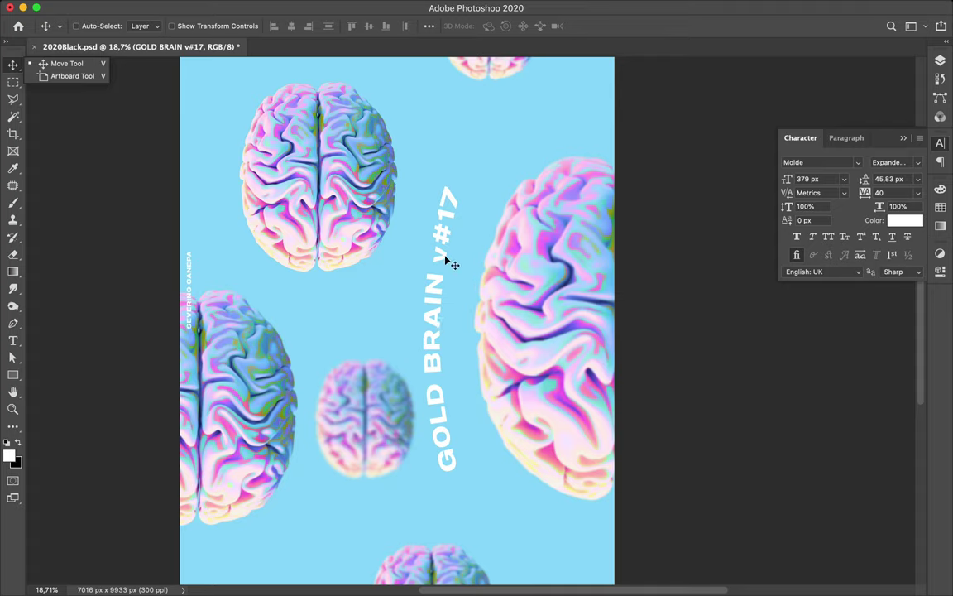
{"action": "key", "text": "t"}
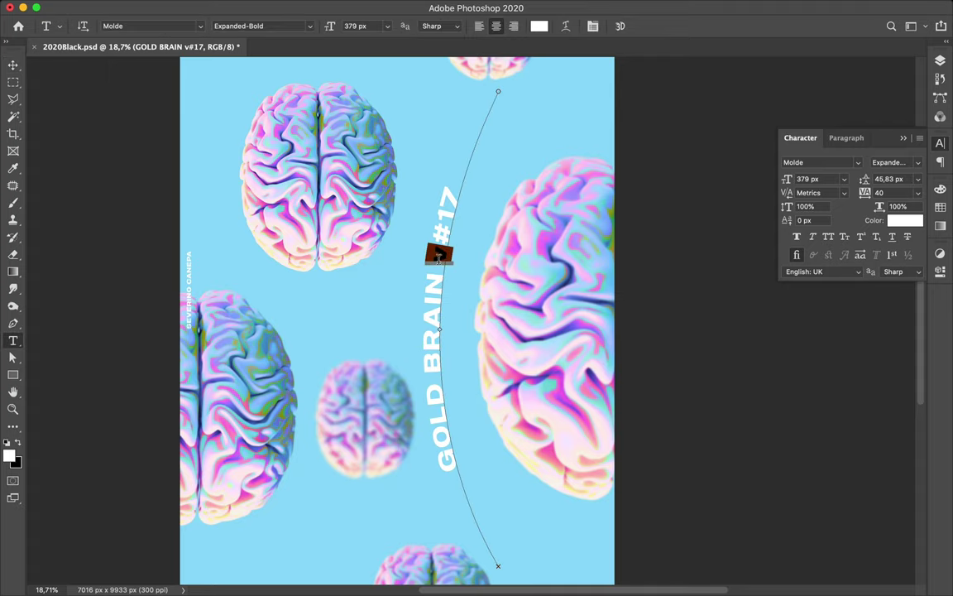
{"action": "double_click", "coordinate": [439, 260]}
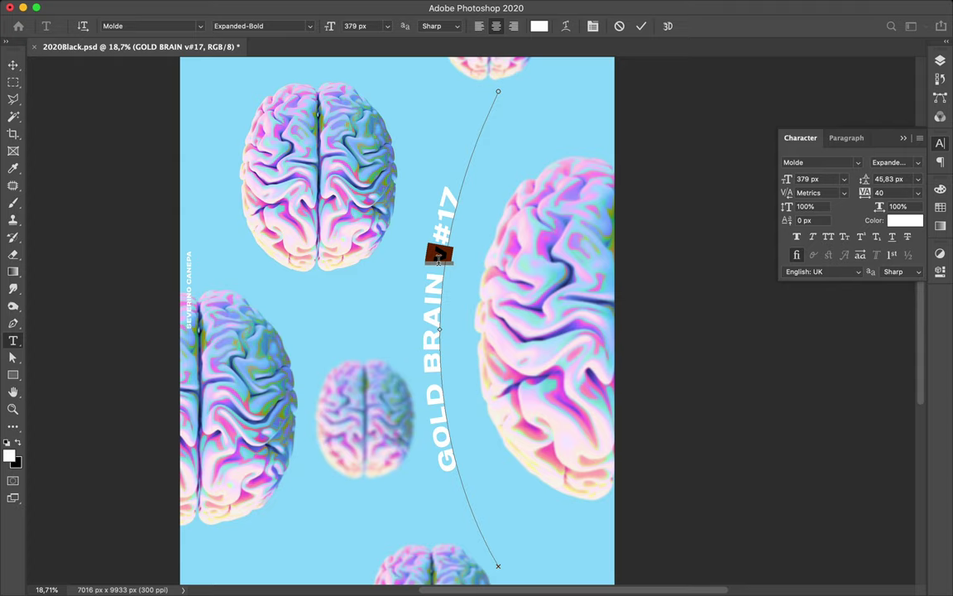
{"action": "key", "text": "BackSpace"}
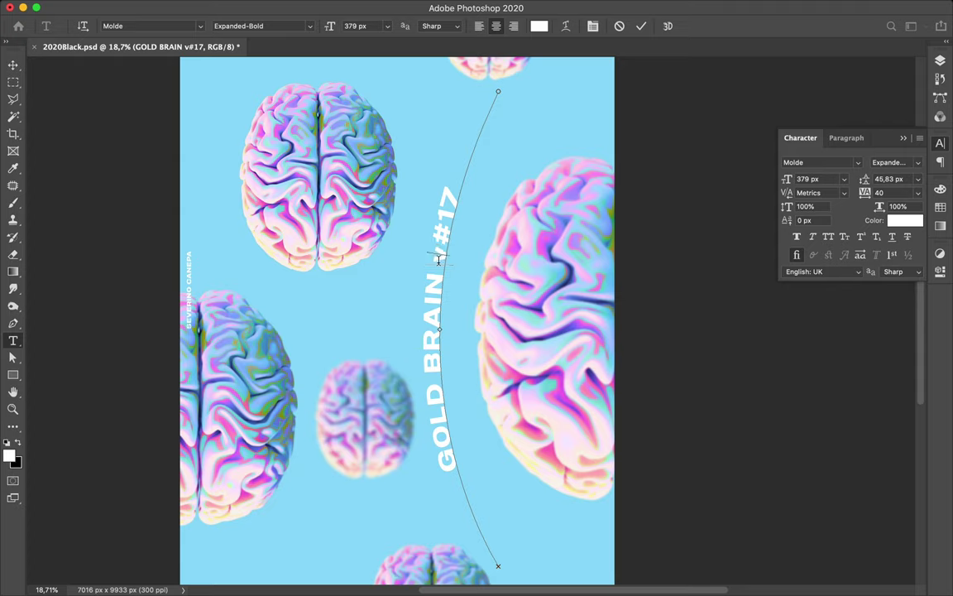
{"action": "key", "text": "BackSpace"}
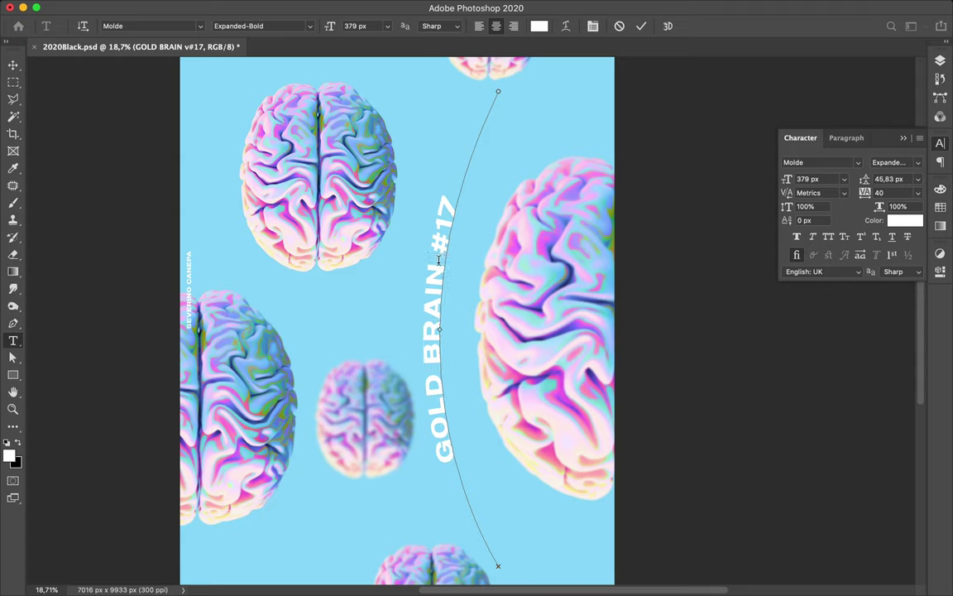
{"action": "key", "text": "super+Return"}
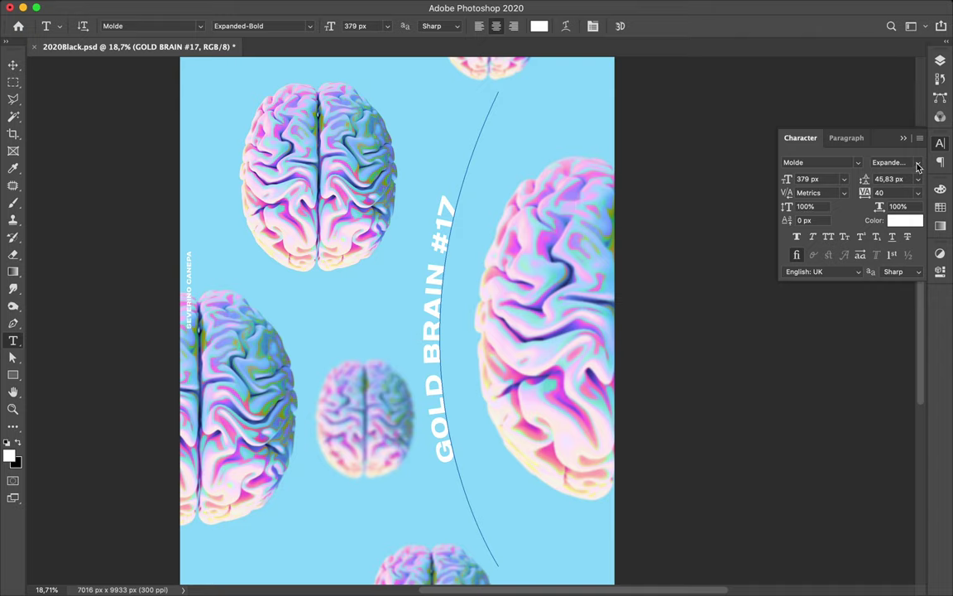
- Pick Condensed-Semibold from the Character panel's font style list for the caption
{"action": "left_click", "coordinate": [917, 167]}
{"action": "scroll", "coordinate": [845, 145], "scroll_direction": "up", "scroll_amount": 3}
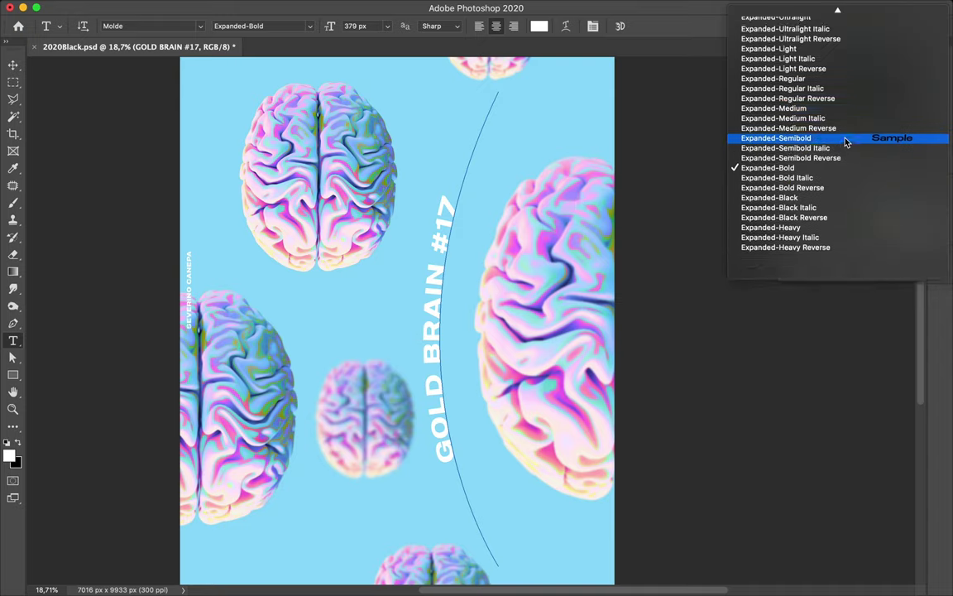
{"action": "scroll", "coordinate": [846, 142], "scroll_direction": "up", "scroll_amount": 6}
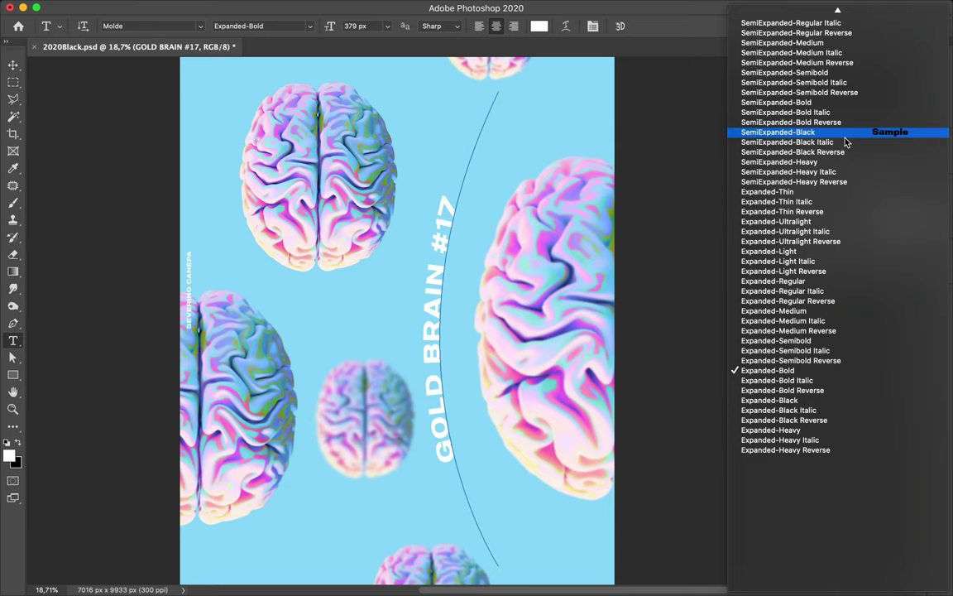
{"action": "scroll", "coordinate": [846, 143], "scroll_direction": "up", "scroll_amount": 20}
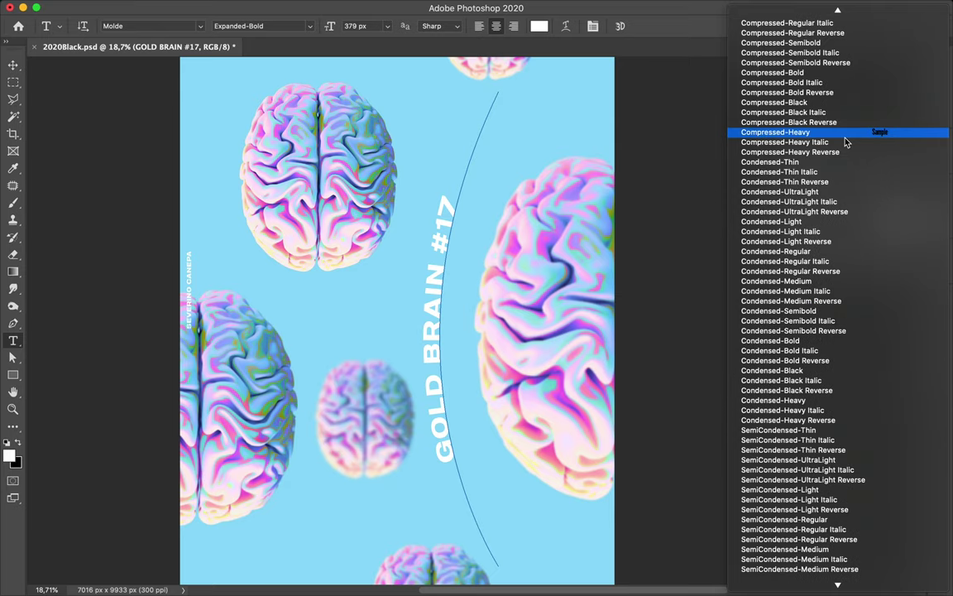
{"action": "scroll", "coordinate": [846, 142], "scroll_direction": "up", "scroll_amount": 3}
{"action": "scroll", "coordinate": [846, 142], "scroll_direction": "down", "scroll_amount": 6}
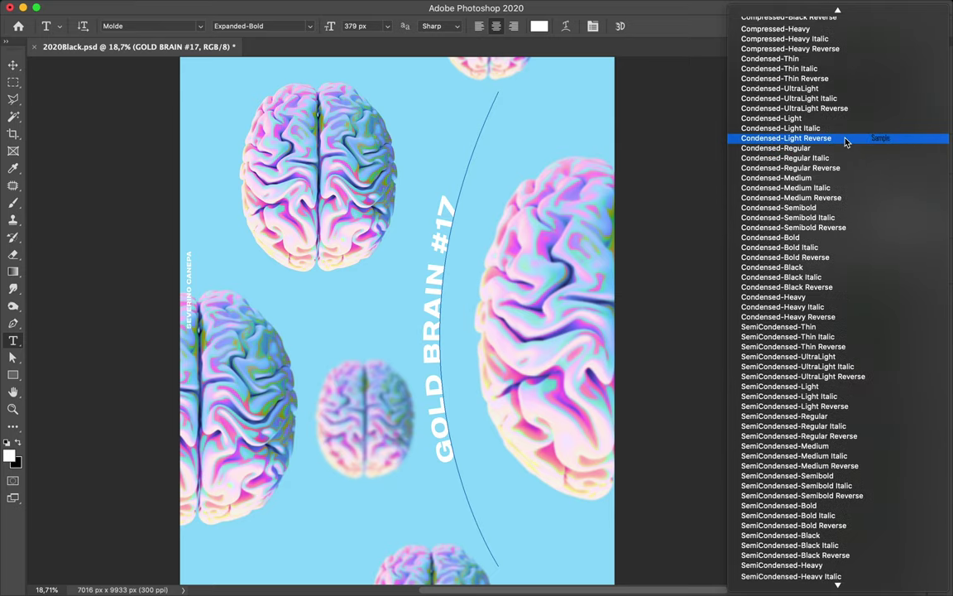
{"action": "left_click", "coordinate": [829, 211]}
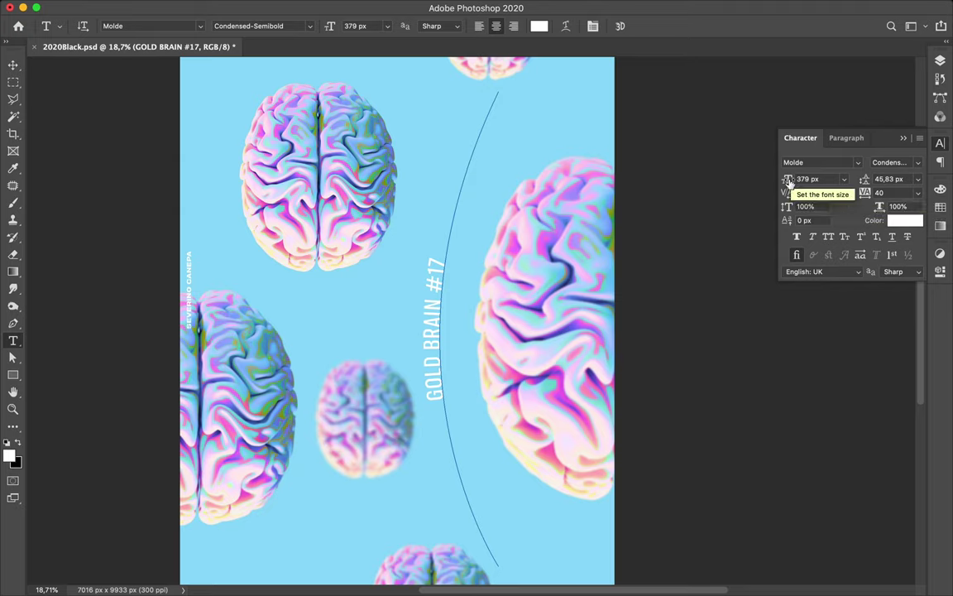
- Raise the caption size through 607, 860 and 917 px to a final 977 px
{"action": "left_click_drag", "start_coordinate": [810, 180], "coordinate": [933, 178]}
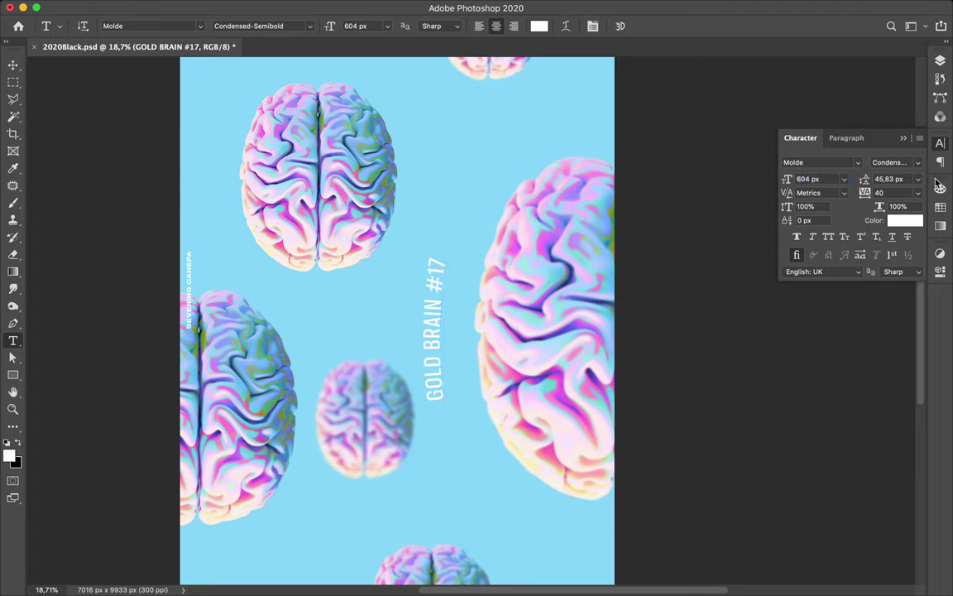
{"action": "left_click", "coordinate": [806, 180]}
{"action": "type", "text": "607"}
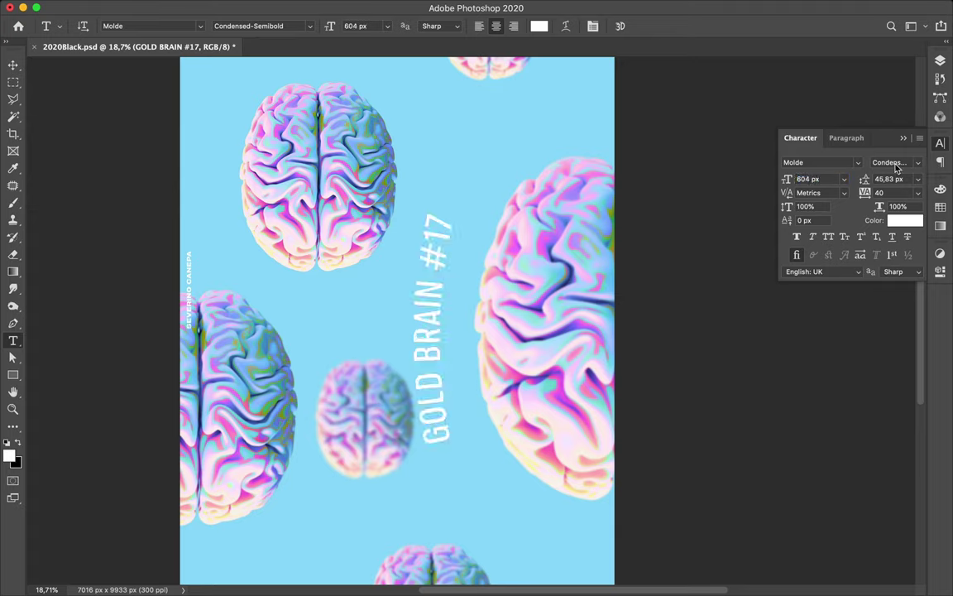
{"action": "key", "text": "Return"}
{"action": "type", "text": "860"}
{"action": "key", "text": "Return"}
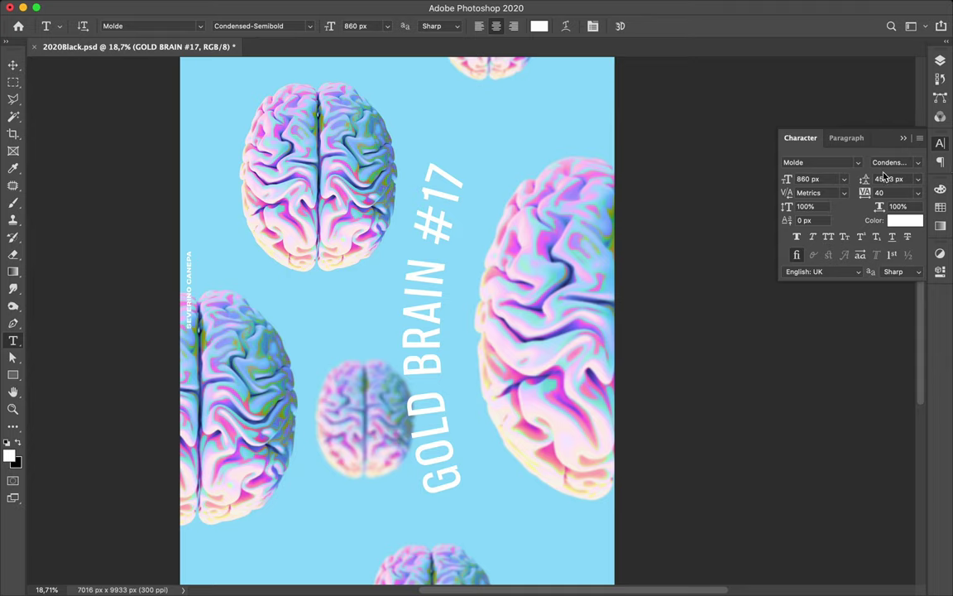
{"action": "left_click", "coordinate": [820, 181]}
{"action": "type", "text": "917"}
{"action": "key", "text": "Return"}
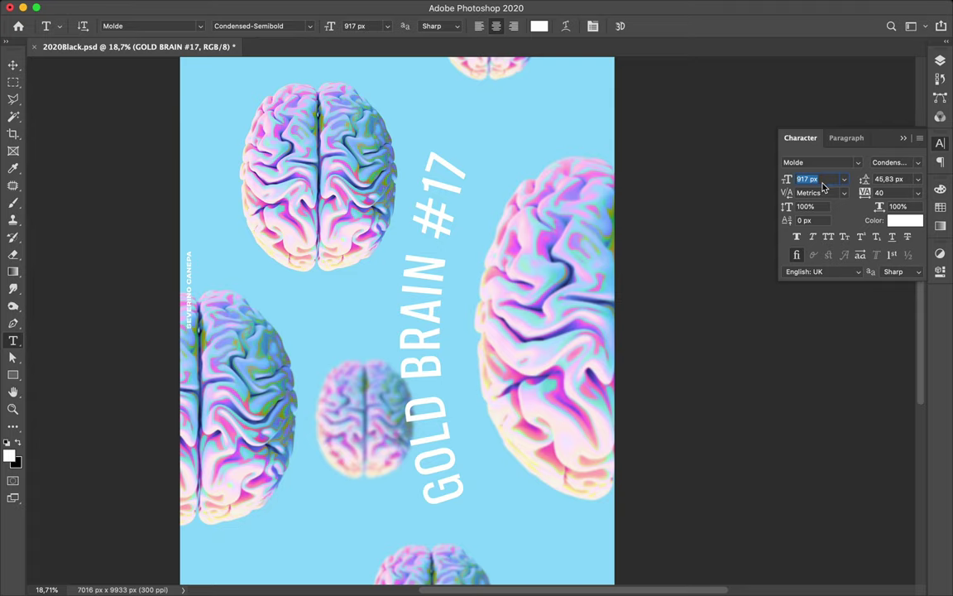
{"action": "left_click_drag", "start_coordinate": [797, 185], "coordinate": [826, 185]}
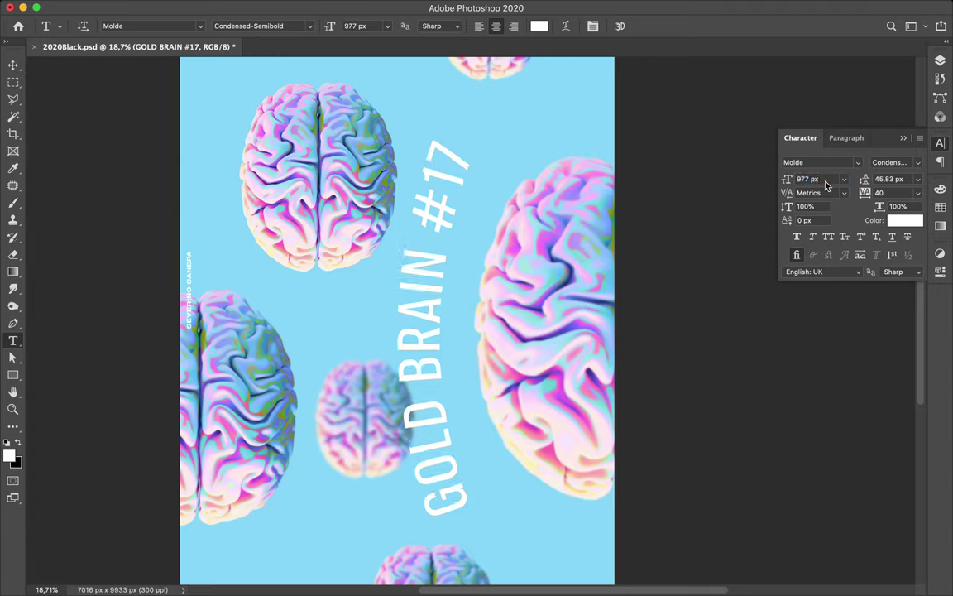
- Try -40 tracking, then dismiss the invalid-value alert, keeping tracking at 20, and reopen the caption text
{"action": "mouse_move", "coordinate": [866, 198]}
{"action": "left_mouse_down"}
{"action": "mouse_move", "coordinate": [795, 199]}
{"action": "mouse_move", "coordinate": [866, 199]}
{"action": "left_mouse_up"}
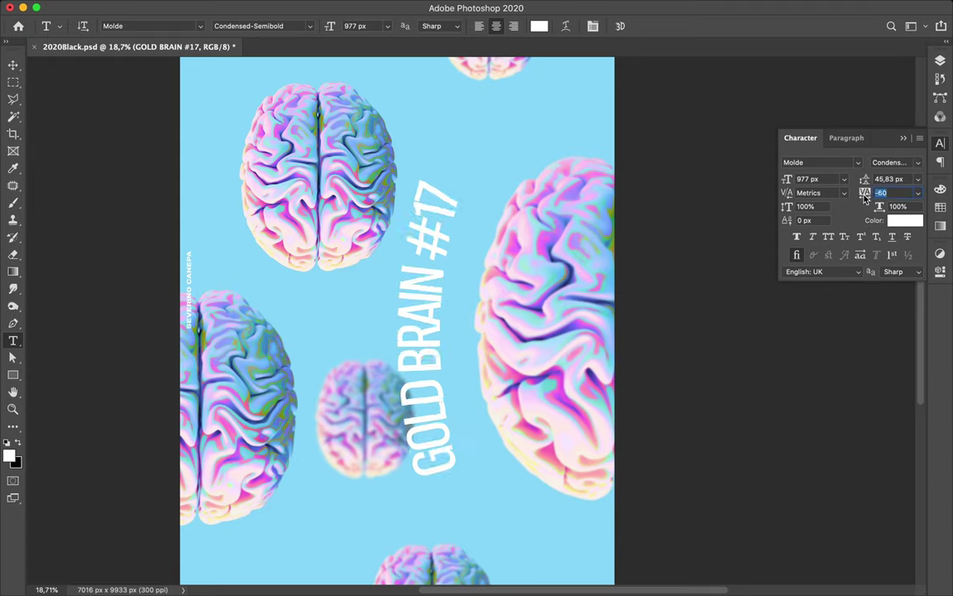
{"action": "type", "text": "-40"}
{"action": "key", "text": "Return"}
{"action": "type", "text": "0"}
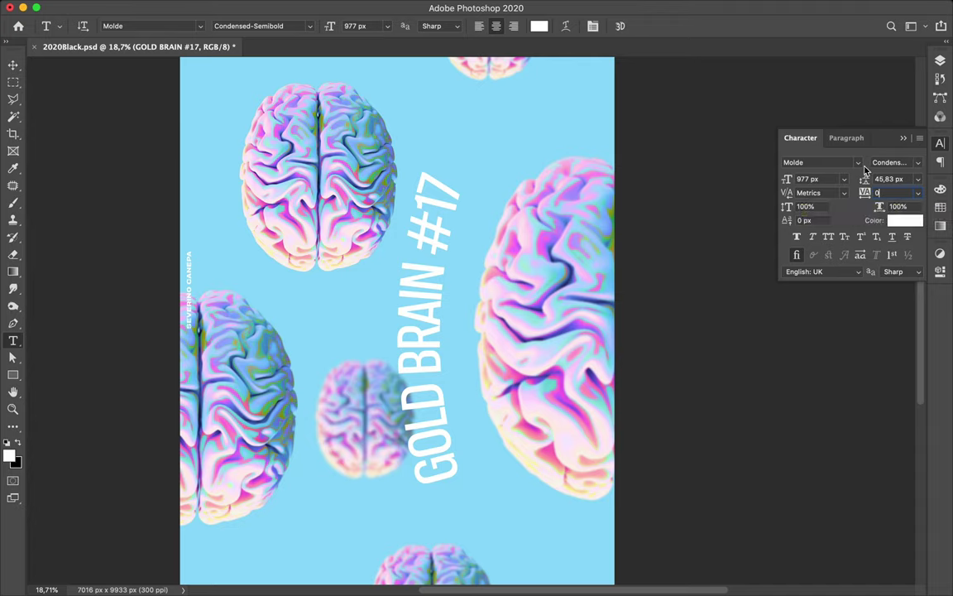
{"action": "type", "text": "v"}
{"action": "double_click", "coordinate": [890, 193]}
{"action": "key", "text": "Return"}
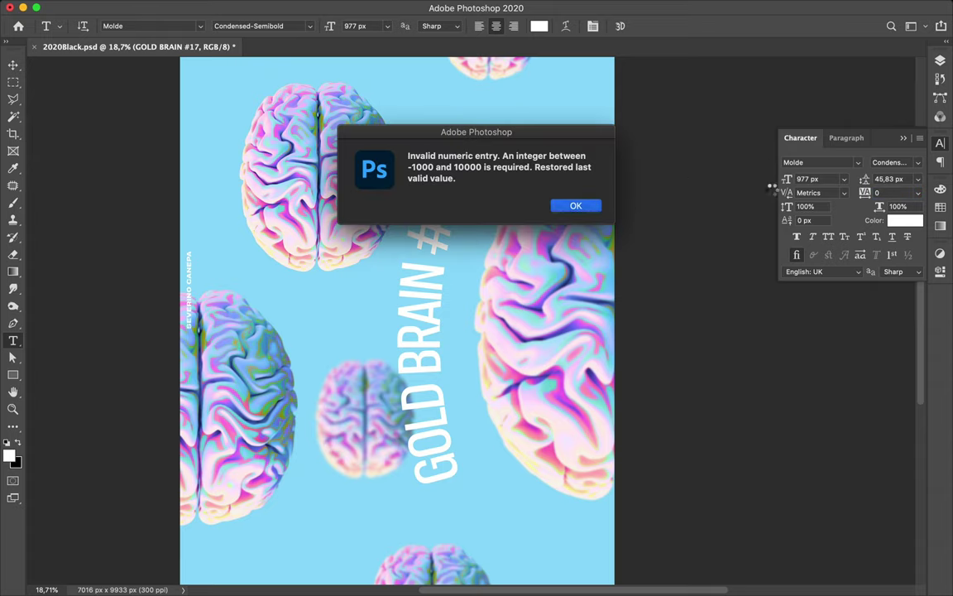
{"action": "left_click", "coordinate": [580, 206]}
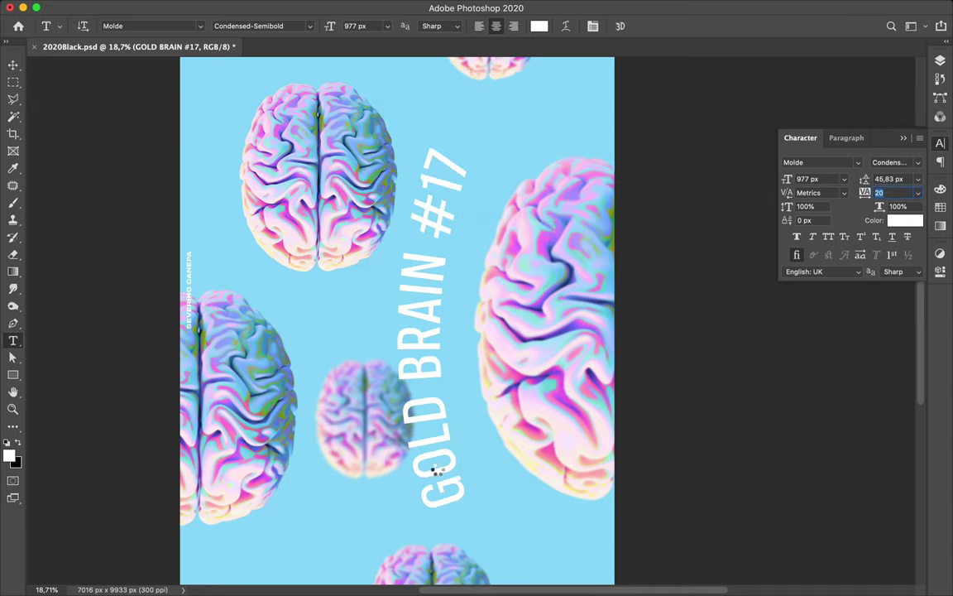
{"action": "left_click", "coordinate": [393, 418]}
{"action": "left_click", "coordinate": [438, 468]}
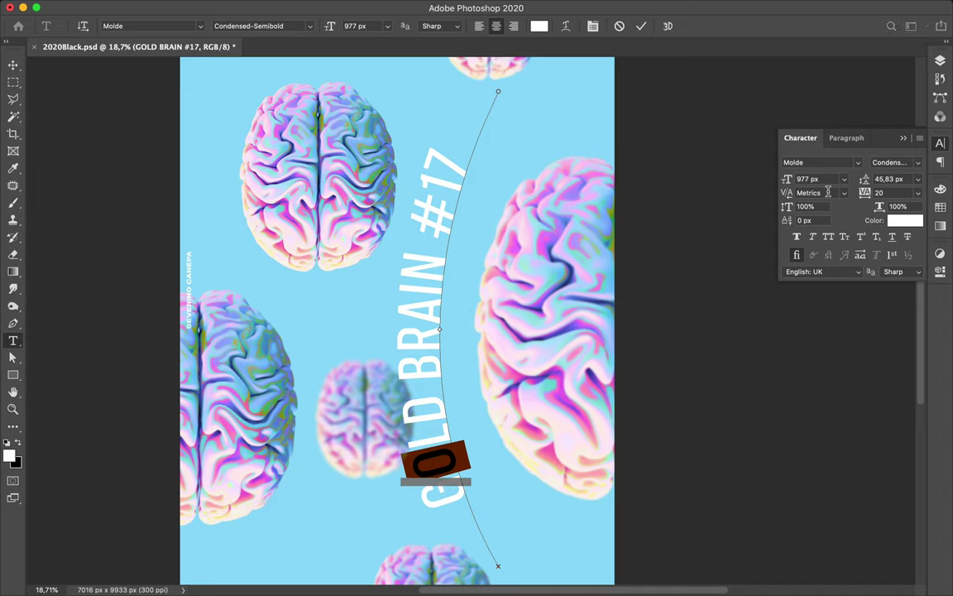
- Make the O of GOLD Condensed-Bold and the D Condensed-Heavy
{"action": "left_click", "coordinate": [870, 191]}
{"action": "left_click", "coordinate": [917, 164]}
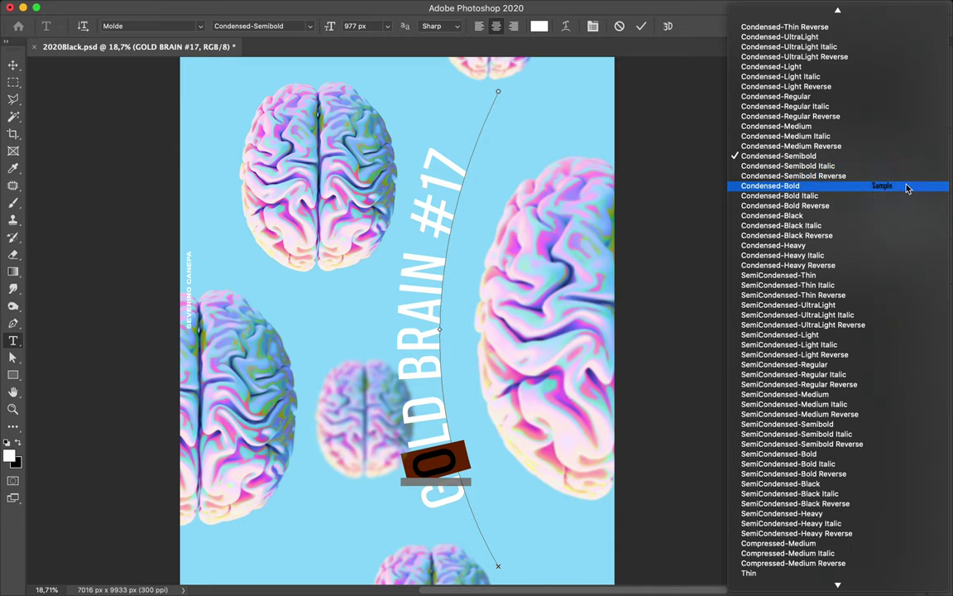
{"action": "left_click", "coordinate": [909, 187]}
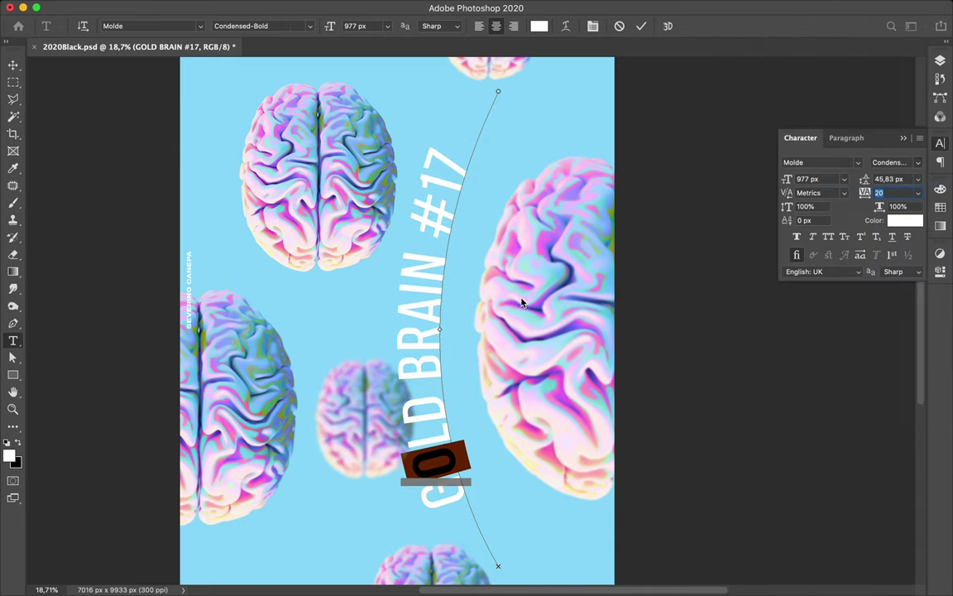
{"action": "left_click", "coordinate": [426, 409]}
{"action": "left_click_drag", "start_coordinate": [426, 409], "coordinate": [405, 386]}
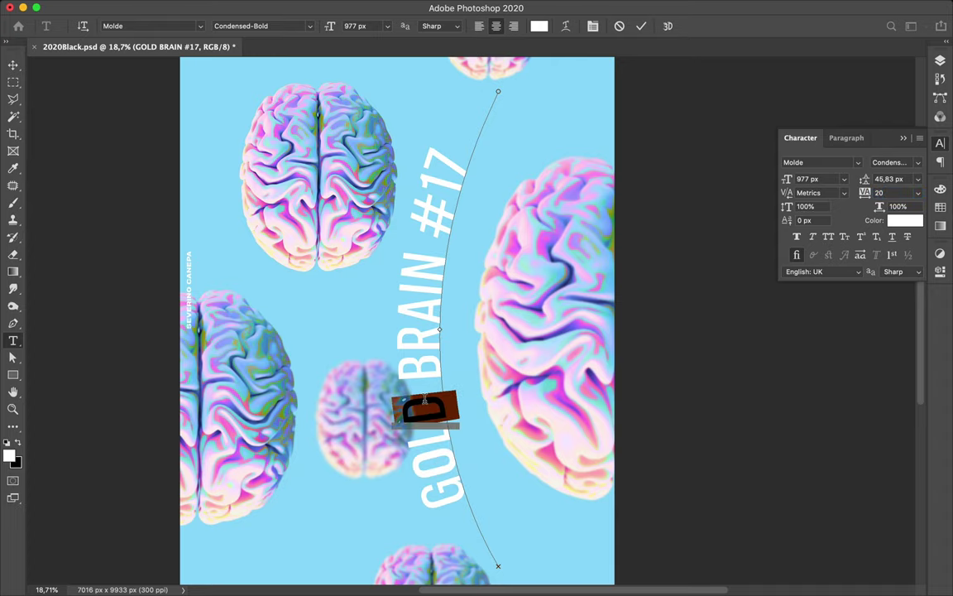
{"action": "left_click", "coordinate": [919, 166]}
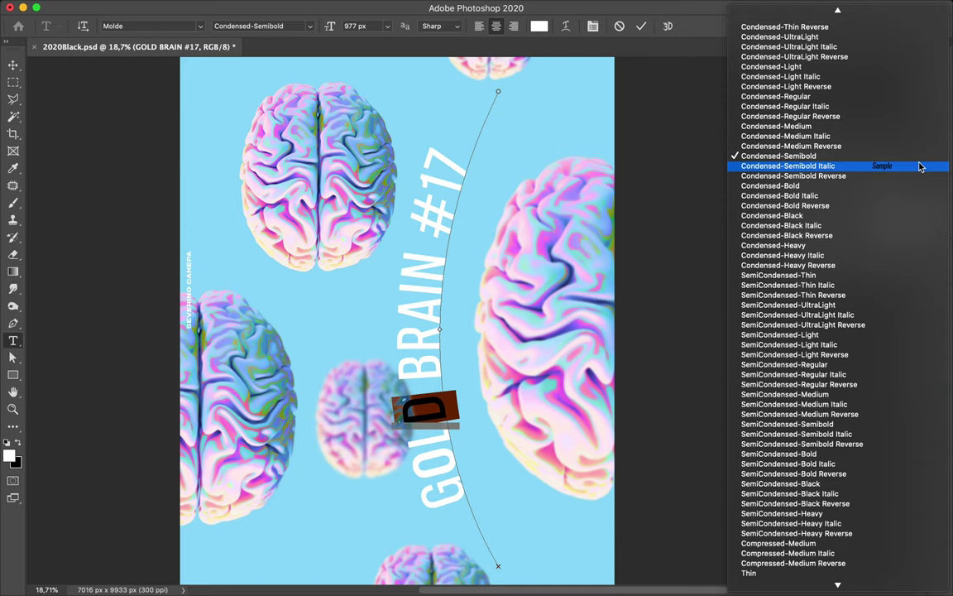
{"action": "key", "text": "Escape"}
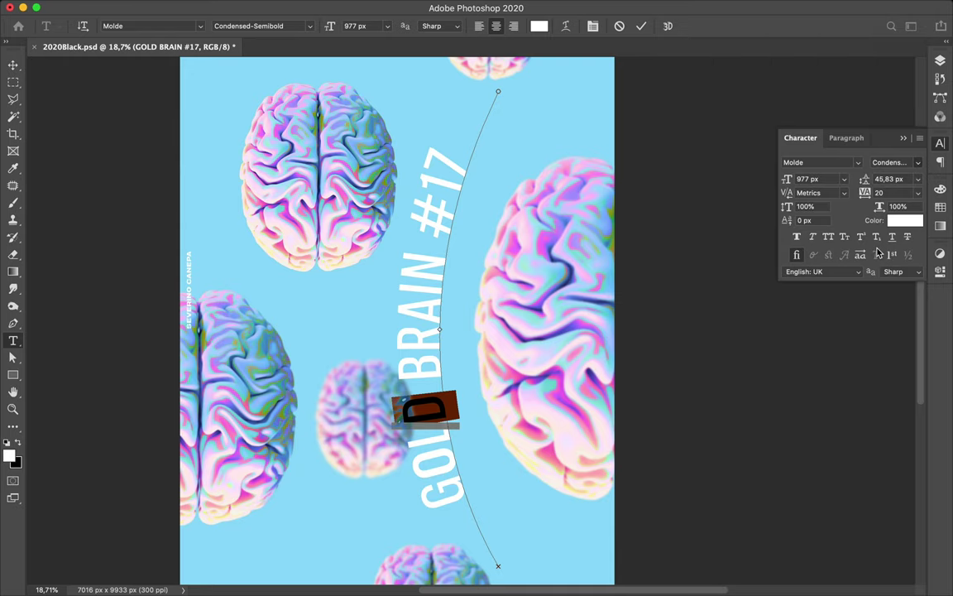
{"action": "key", "text": "Down"}
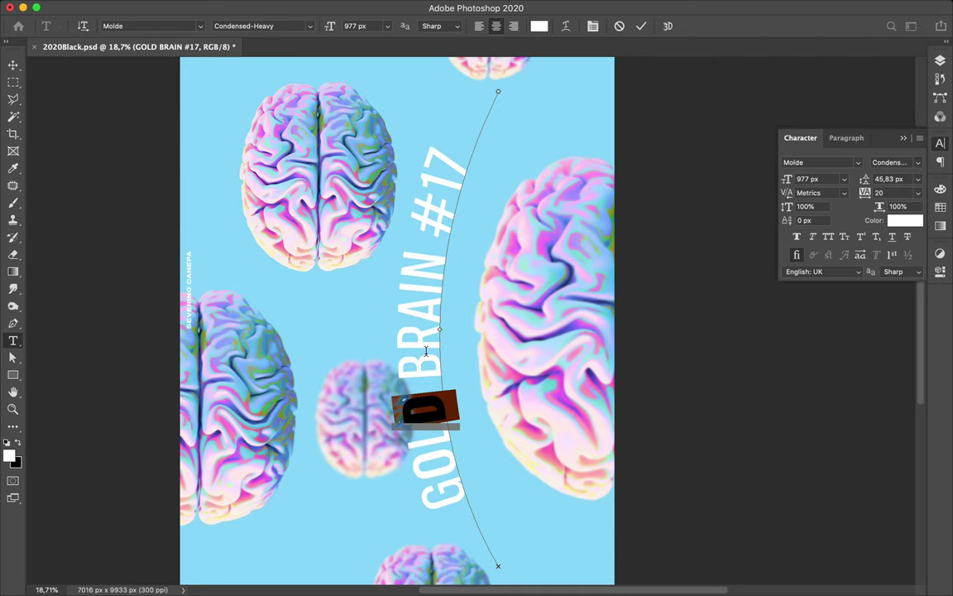
- Set the R of BRAIN to Condensed-Regular
{"action": "left_click_drag", "start_coordinate": [424, 350], "coordinate": [424, 328]}
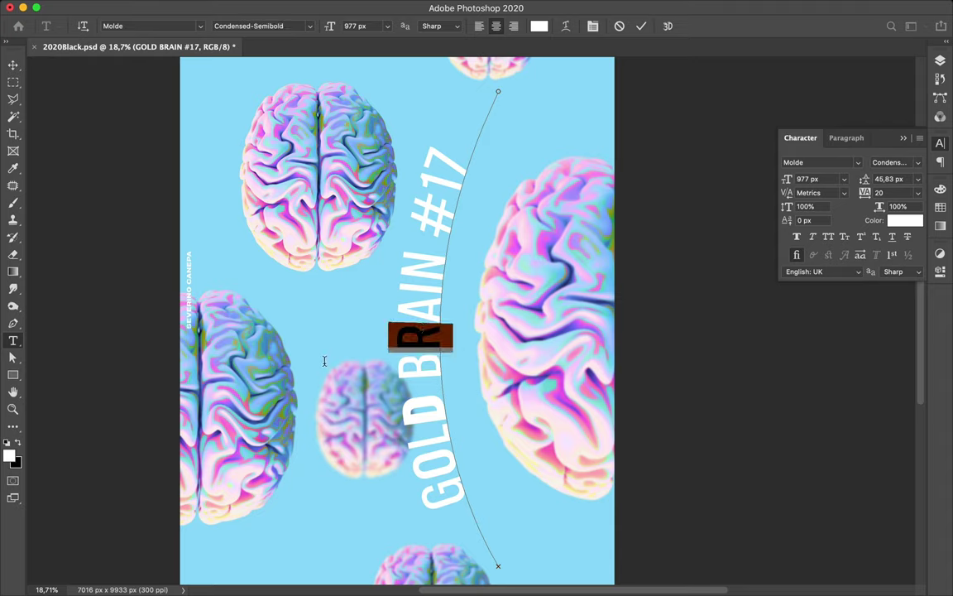
{"action": "left_click", "coordinate": [917, 165]}
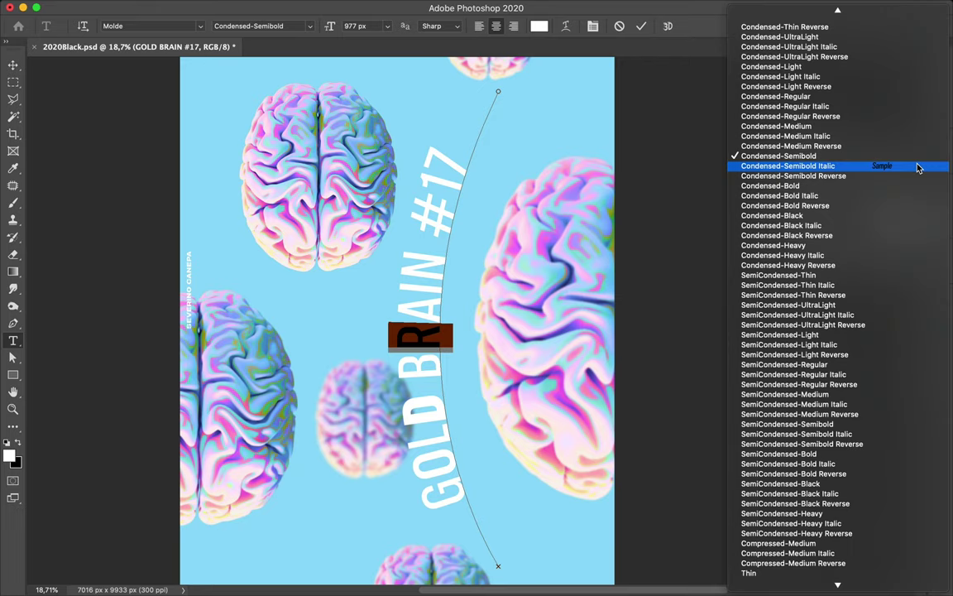
{"action": "left_click", "coordinate": [881, 101]}
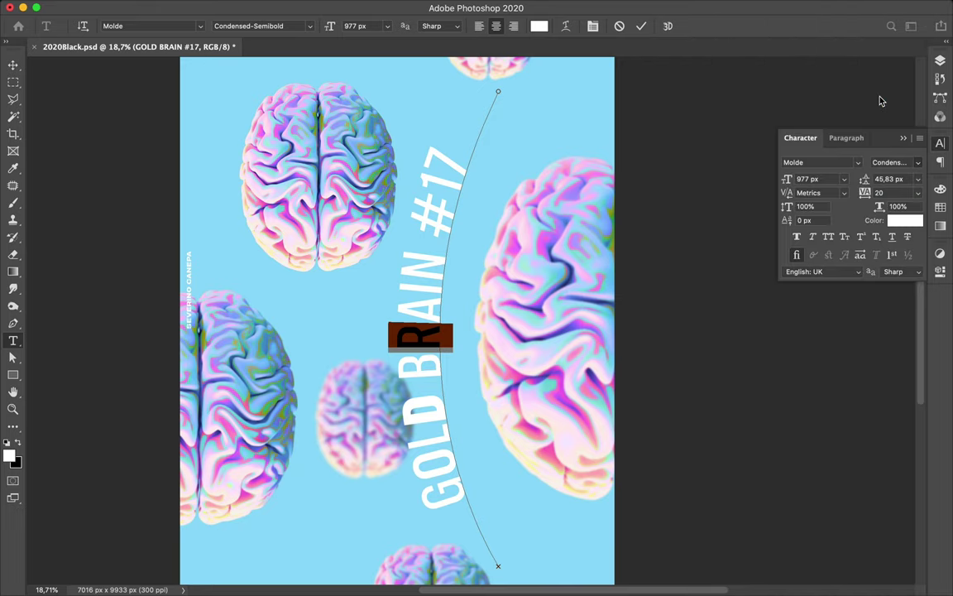
{"action": "left_click", "coordinate": [427, 296]}
- Make the IN of BRAIN Condensed-Heavy, then set the I to Condensed-Semibold
{"action": "left_click_drag", "start_coordinate": [427, 295], "coordinate": [427, 260]}
{"action": "scroll", "coordinate": [894, 162], "scroll_direction": "down", "scroll_amount": 2}
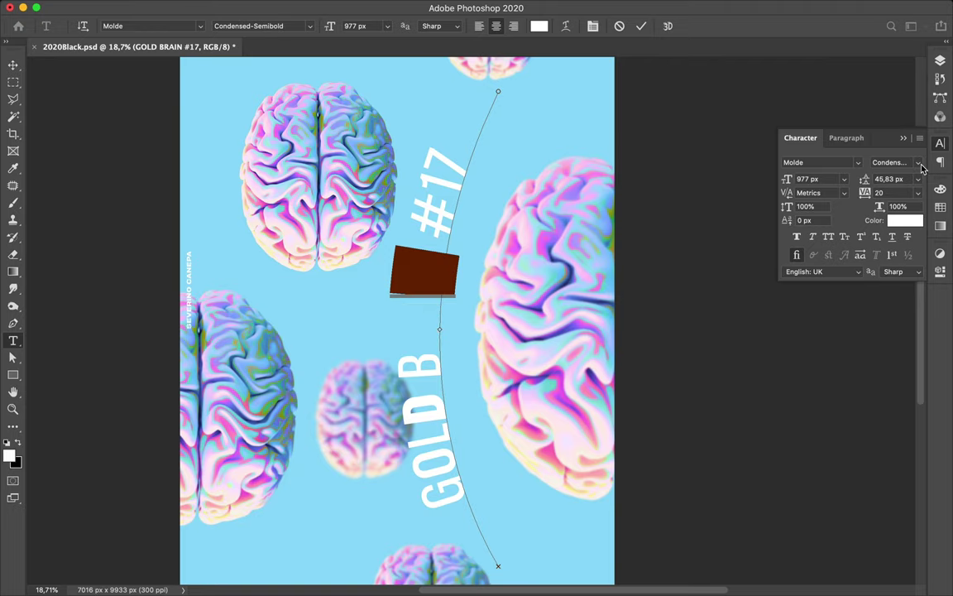
{"action": "left_click", "coordinate": [921, 162]}
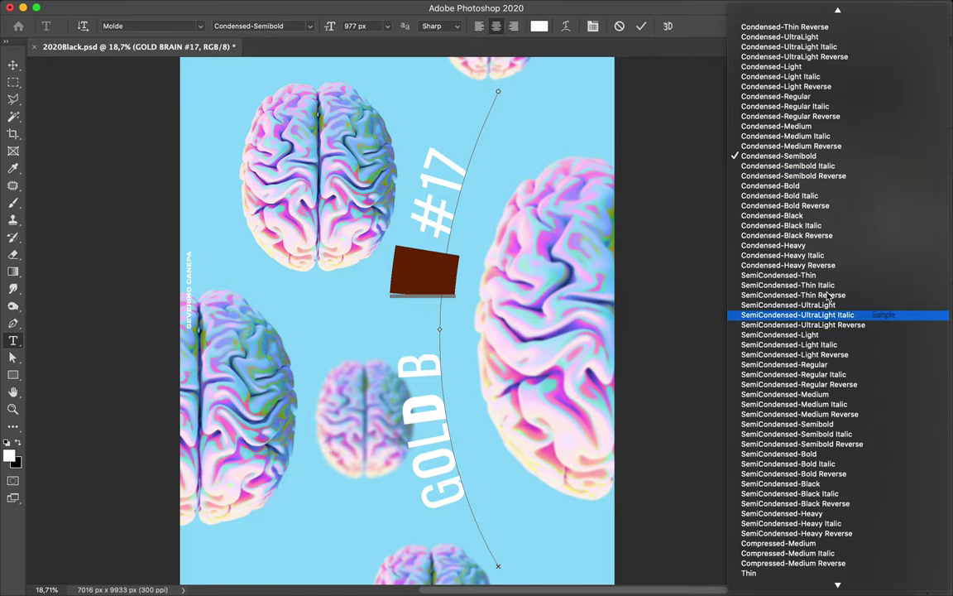
{"action": "left_click", "coordinate": [825, 247]}
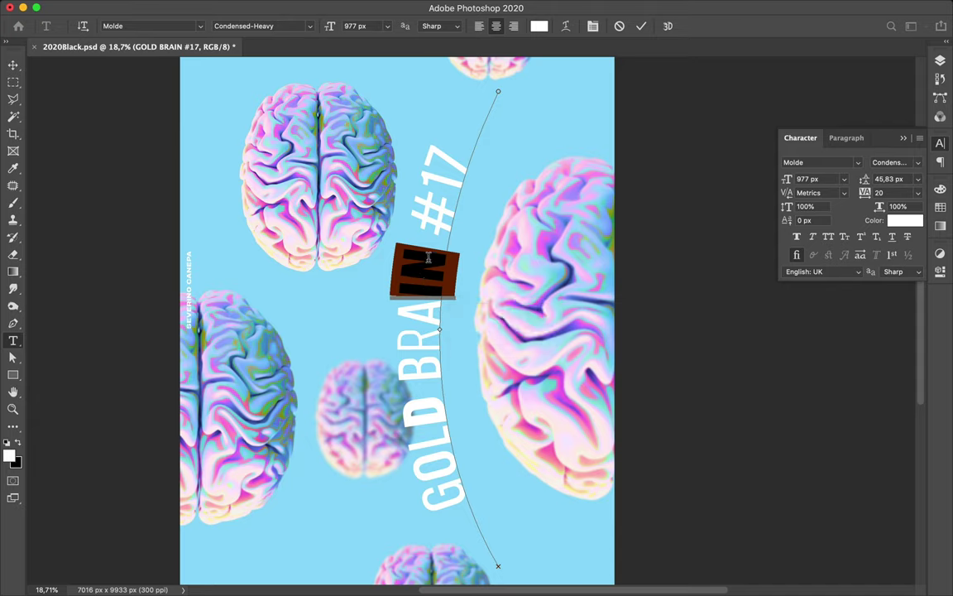
{"action": "left_click", "coordinate": [422, 284]}
{"action": "key", "text": "shift+Left"}
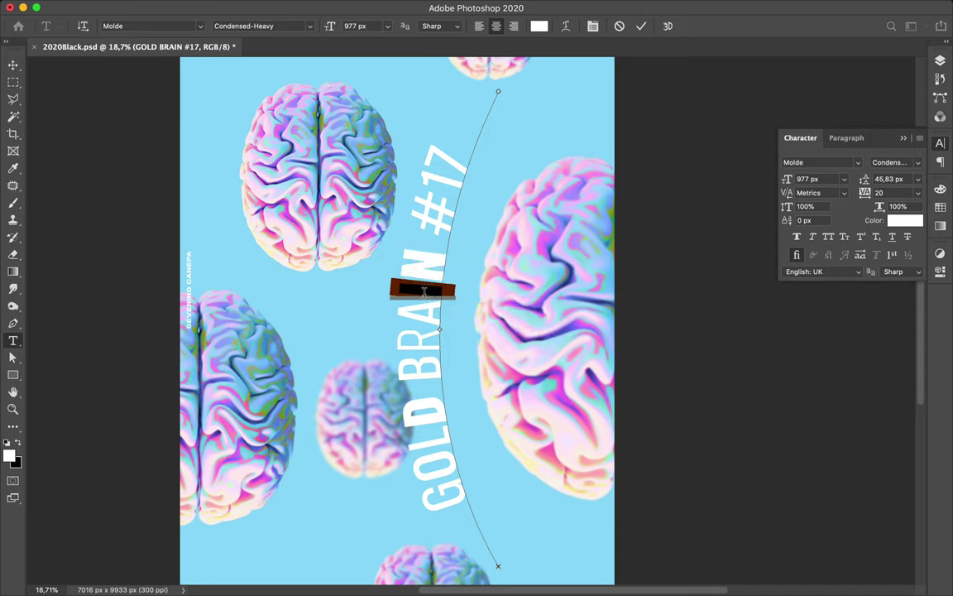
{"action": "left_click", "coordinate": [919, 168]}
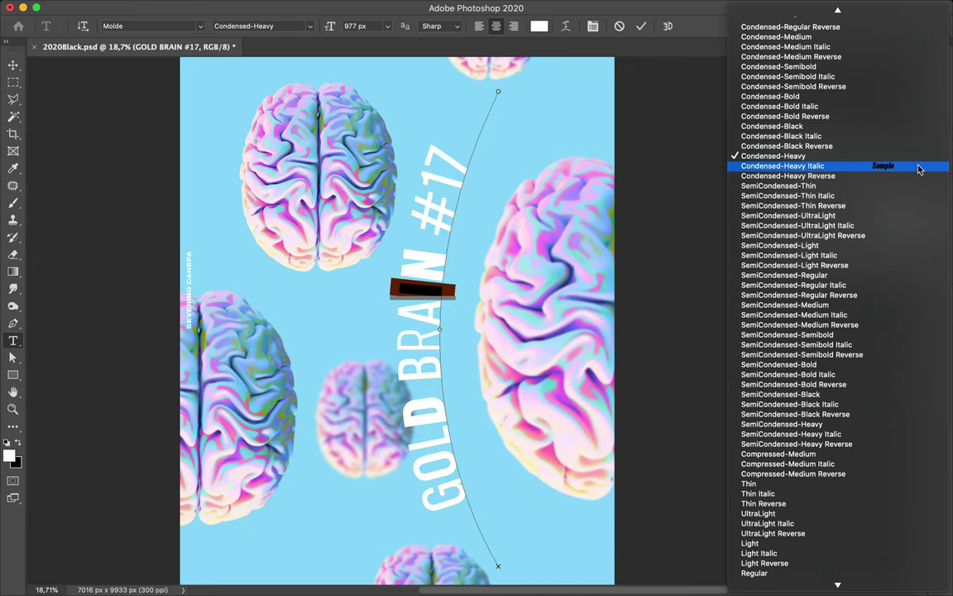
{"action": "scroll", "coordinate": [854, 62], "scroll_direction": "up", "scroll_amount": 4}
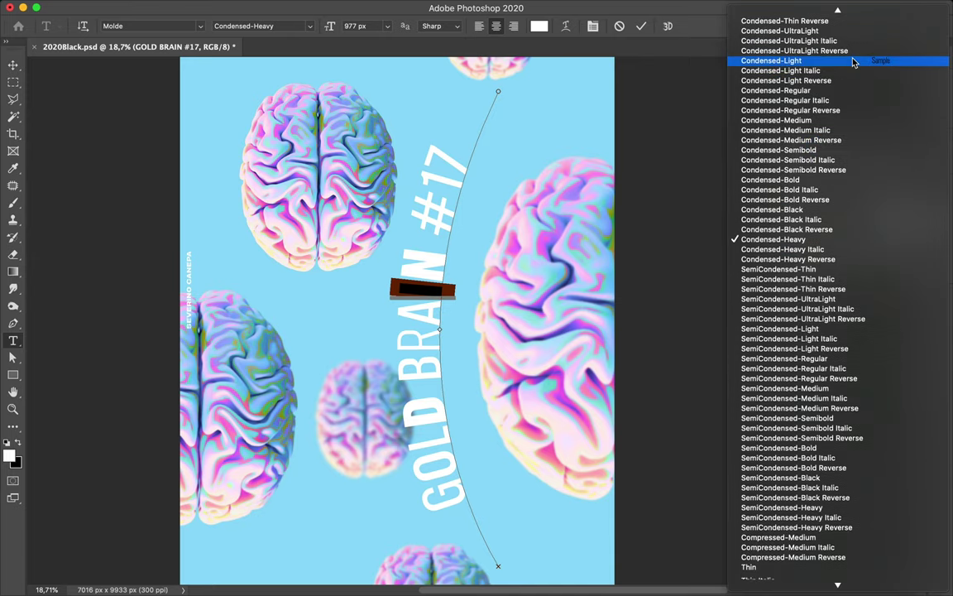
{"action": "left_click", "coordinate": [838, 34]}
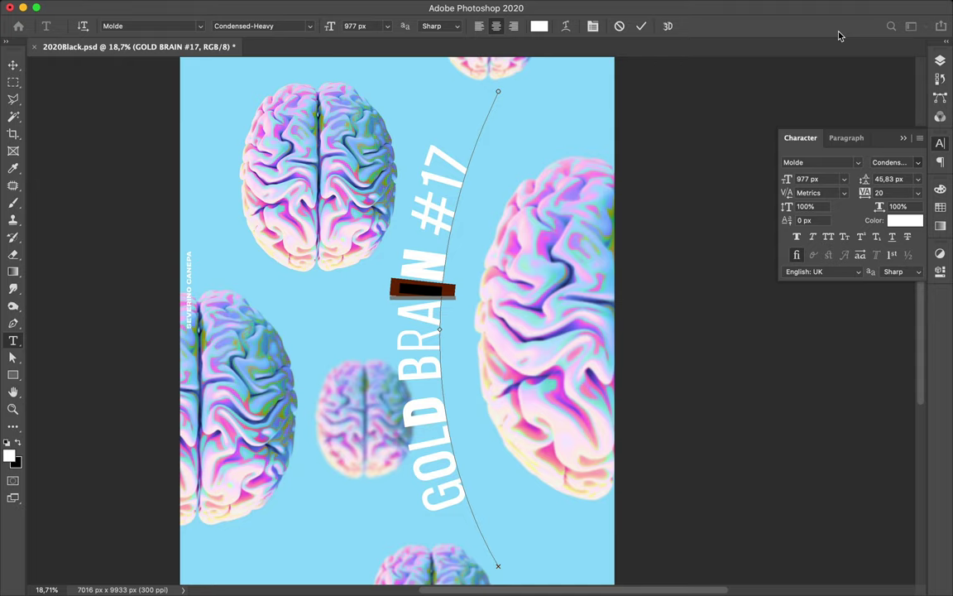
{"action": "key", "text": "Down"}
{"action": "key", "text": "Down"}
{"action": "key", "text": "Down"}
{"action": "key", "text": "Down"}
{"action": "key", "text": "Down"}
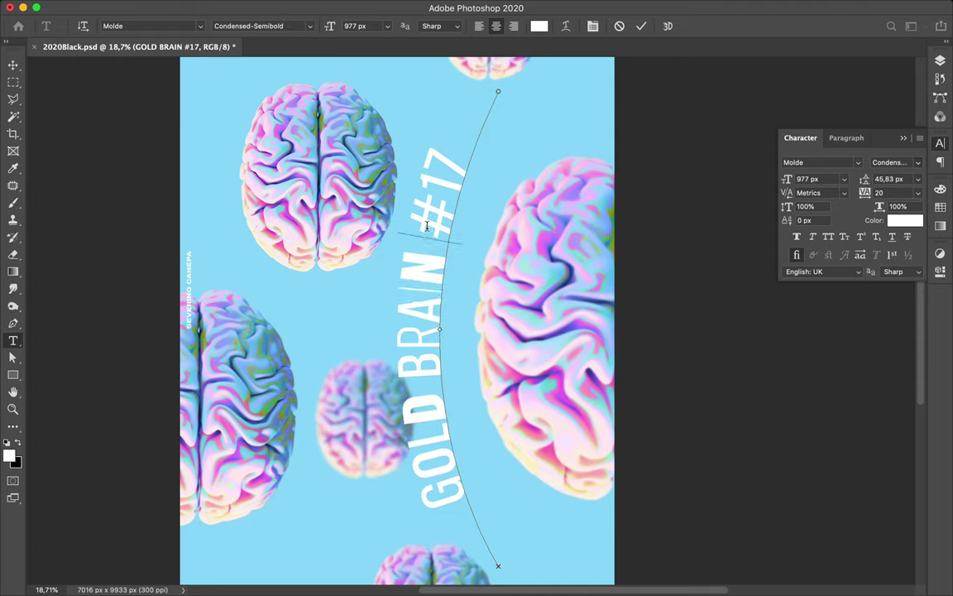
- Try styles on the #, then set the 7 of #17 to Condensed-Heavy
{"action": "left_click_drag", "start_coordinate": [427, 224], "coordinate": [437, 202]}
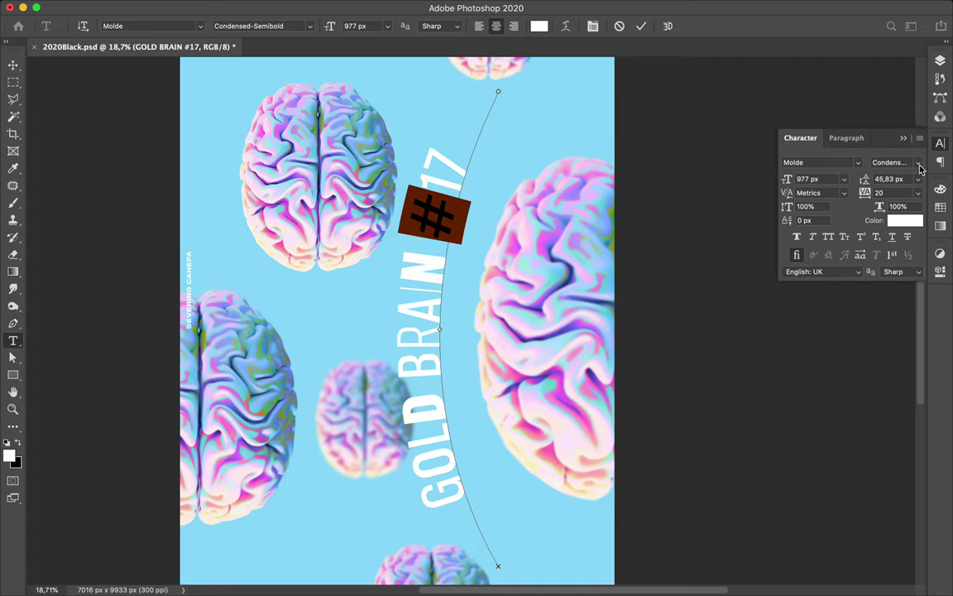
{"action": "left_click", "coordinate": [918, 163]}
{"action": "key", "text": "Escape"}
{"action": "left_click", "coordinate": [920, 167]}
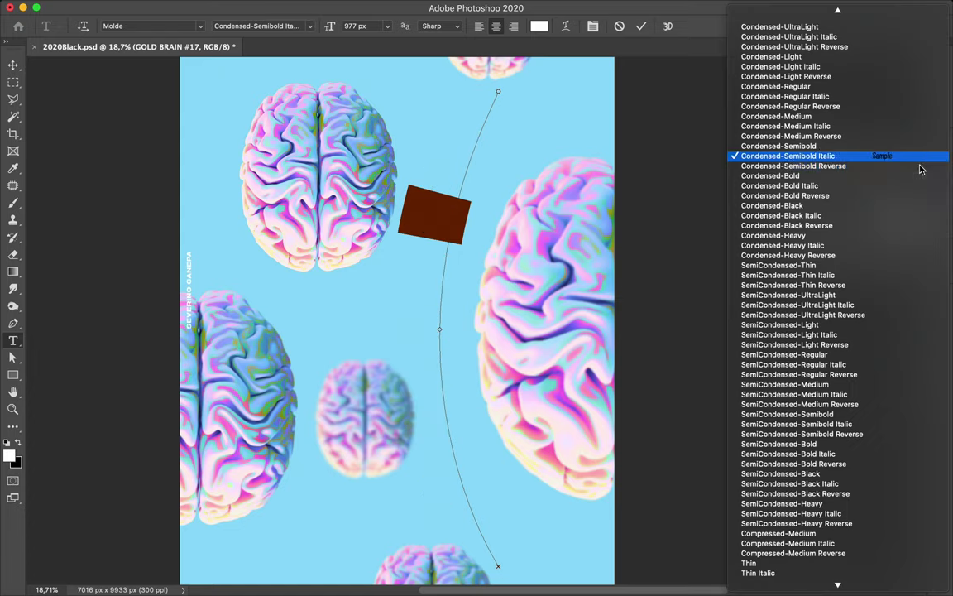
{"action": "left_click", "coordinate": [866, 89]}
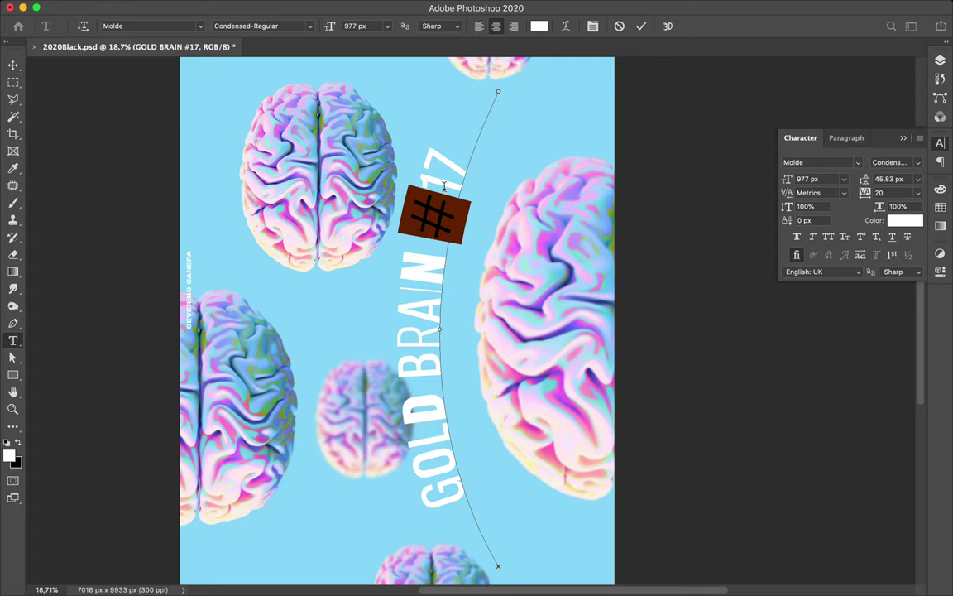
{"action": "key", "text": "Down"}
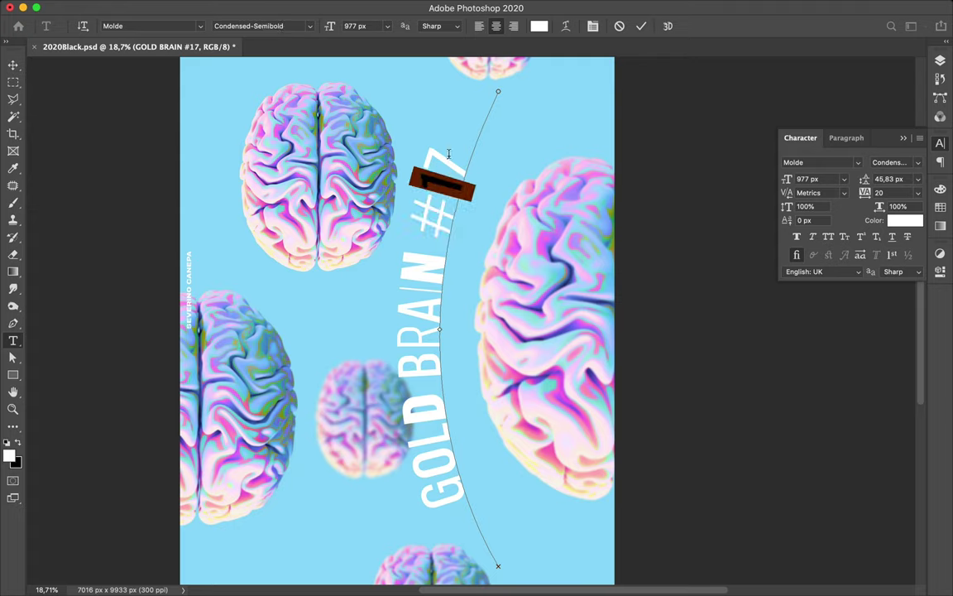
{"action": "key", "text": "BackSpace"}
{"action": "key", "text": "ctrl+z"}
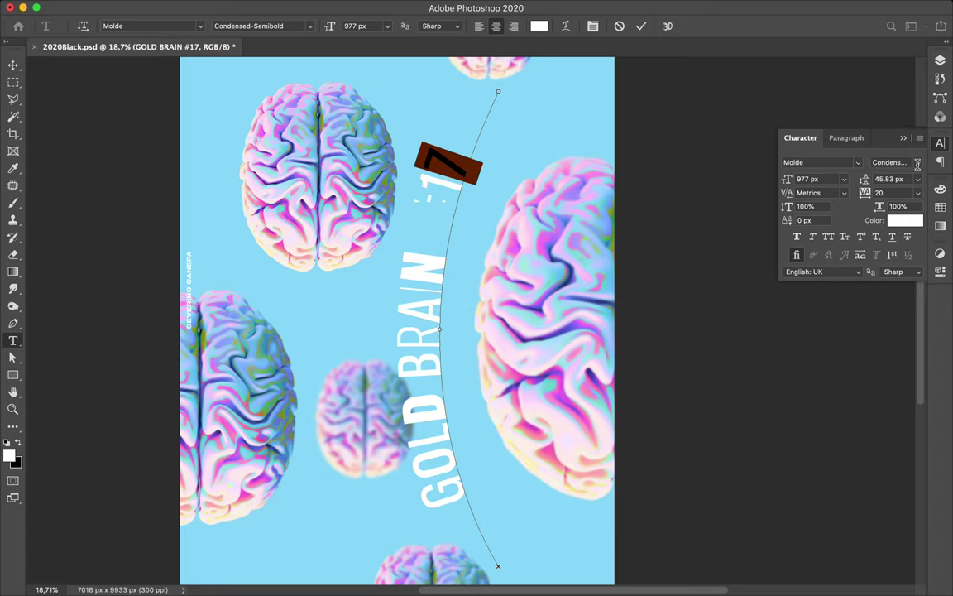
{"action": "left_click", "coordinate": [918, 166]}
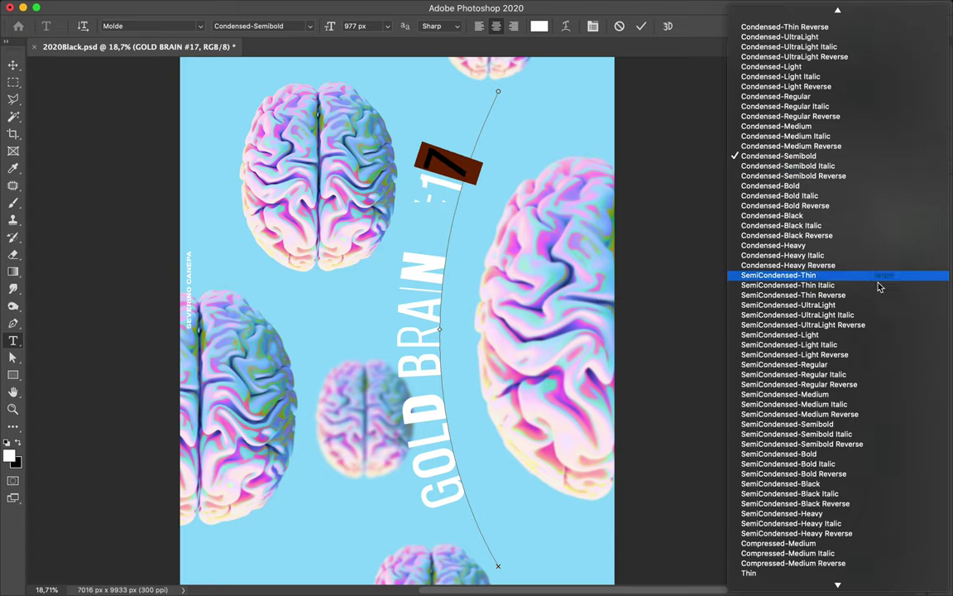
{"action": "left_click", "coordinate": [864, 250]}
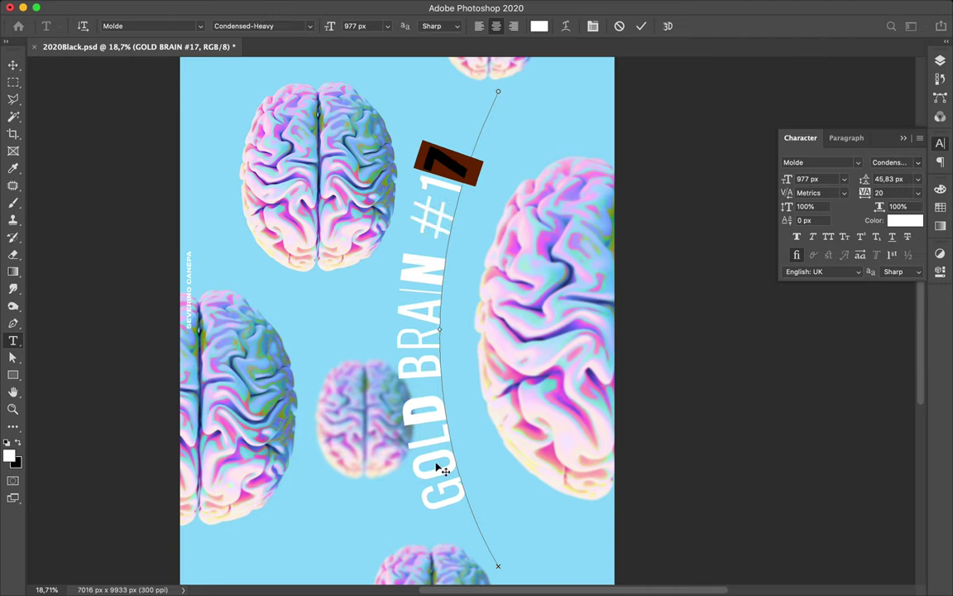
- Lighten the O of GOLD to Condensed-Regular and commit the caption
{"action": "left_click_drag", "start_coordinate": [438, 484], "coordinate": [437, 470]}
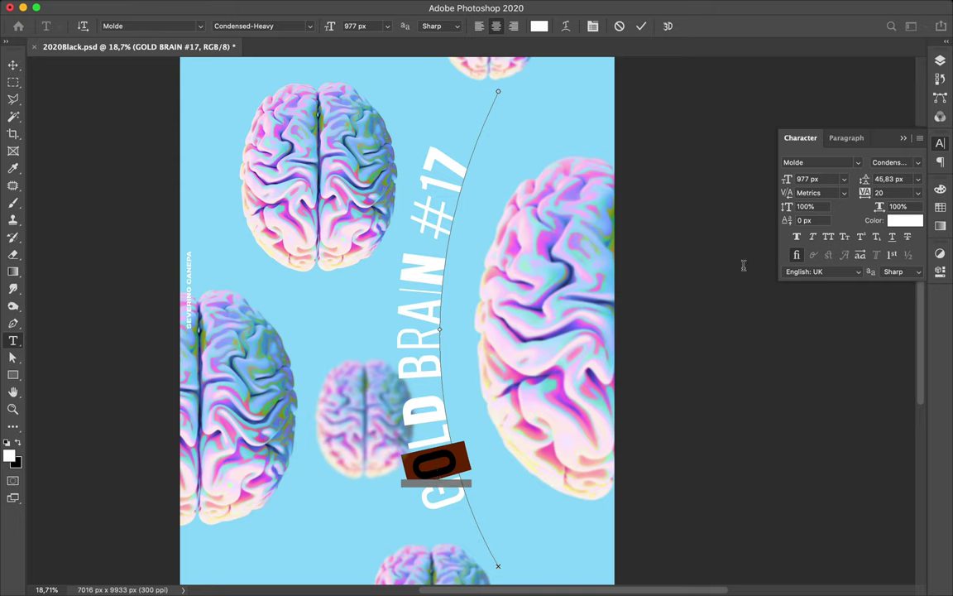
{"action": "scroll", "coordinate": [919, 163], "scroll_direction": "up", "scroll_amount": 2}
{"action": "left_click", "coordinate": [919, 163]}
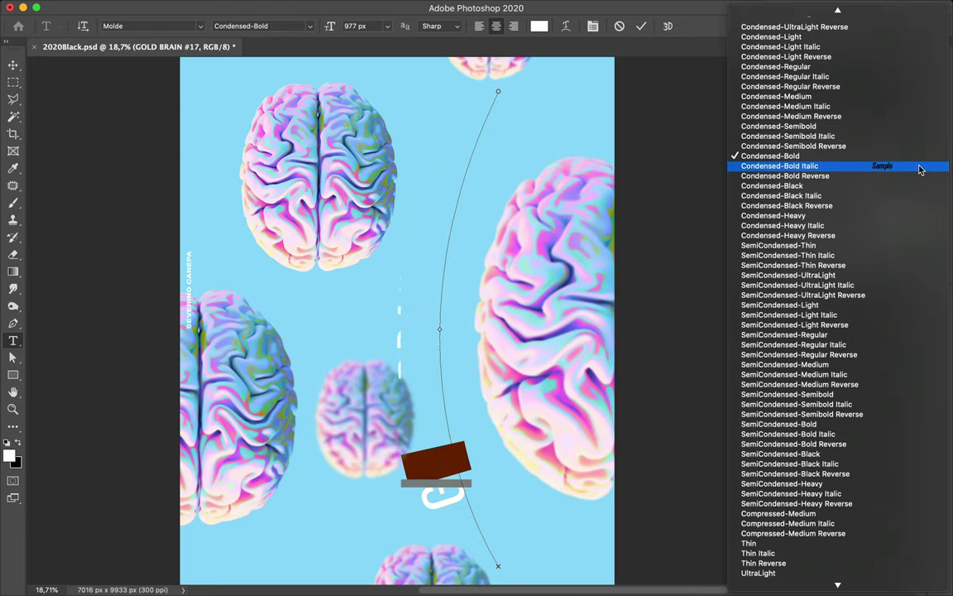
{"action": "left_click", "coordinate": [871, 39]}
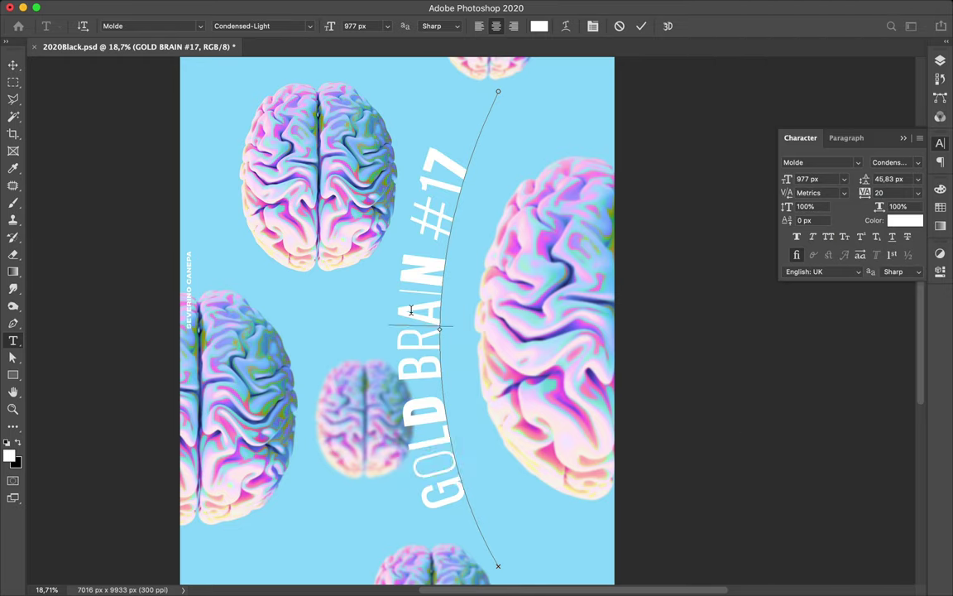
{"action": "key", "text": "Down"}
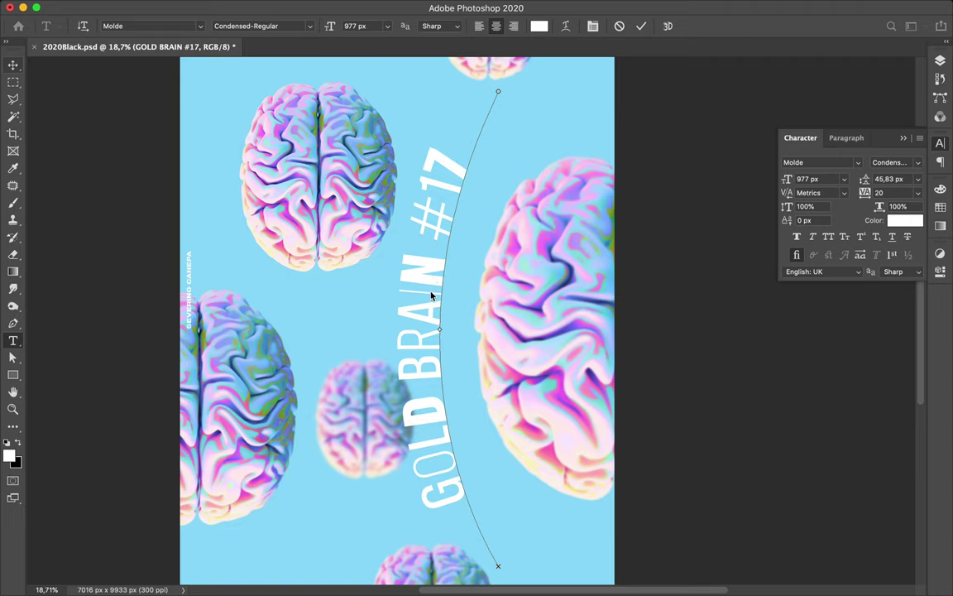
{"action": "key", "text": "Escape"}
- Scale the GOLD BRAIN #17 caption up from its right side to about 157%
{"action": "key", "text": "v"}
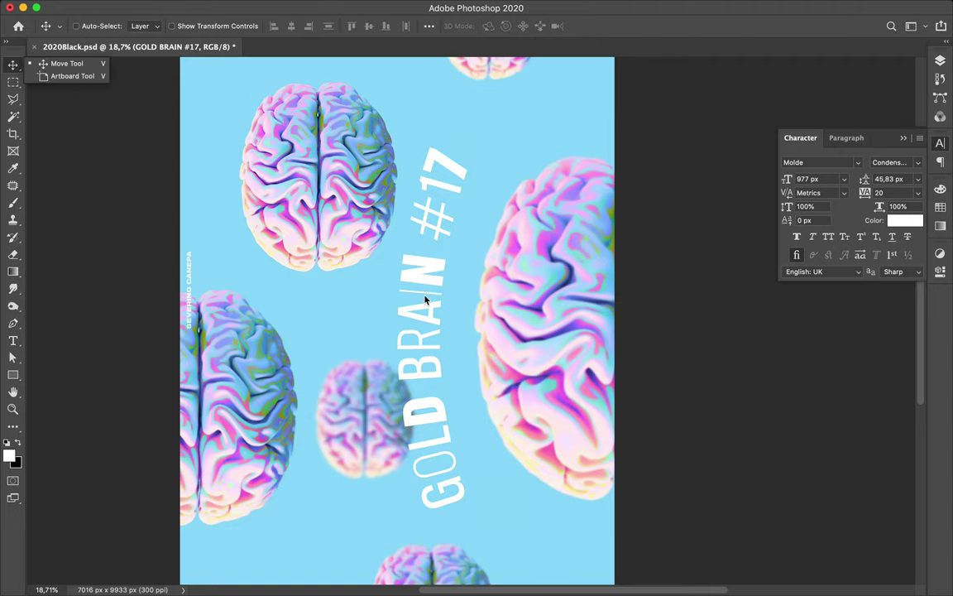
{"action": "scroll", "coordinate": [425, 299], "scroll_direction": "down", "scroll_amount": 1}
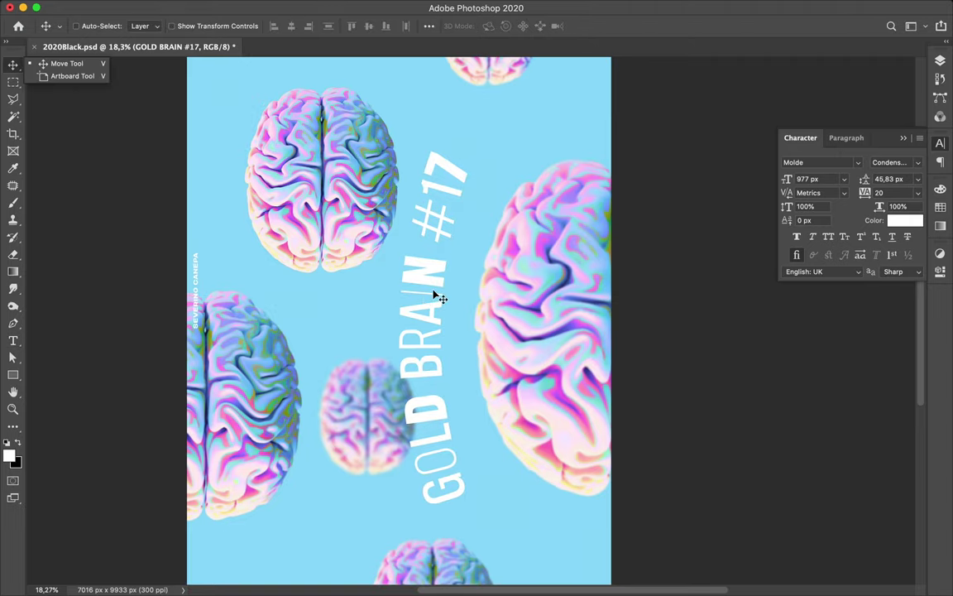
{"action": "scroll", "coordinate": [436, 294], "scroll_direction": "down", "scroll_amount": 1}
{"action": "scroll", "coordinate": [436, 295], "scroll_direction": "down", "scroll_amount": 1}
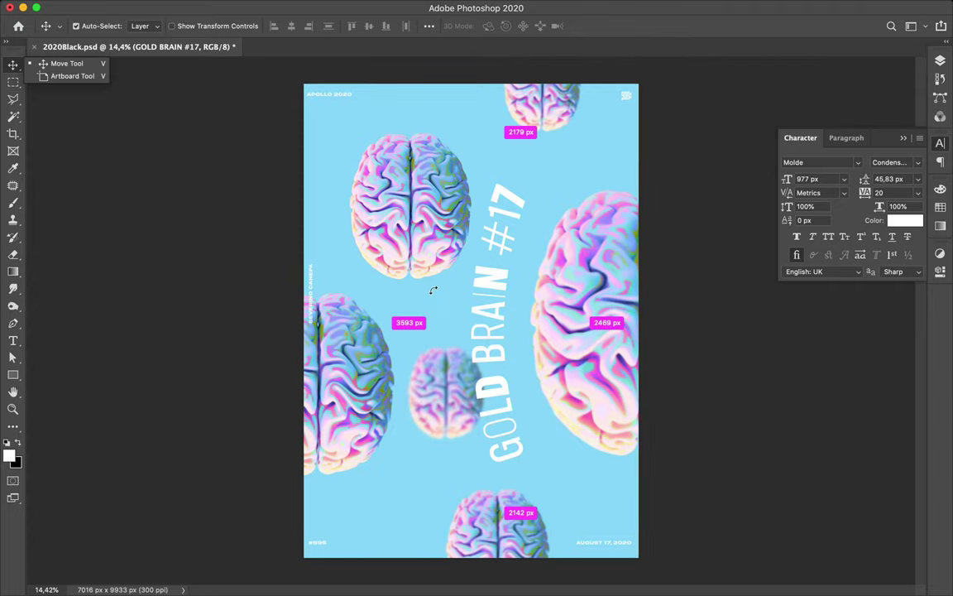
{"action": "key", "text": "super+t"}
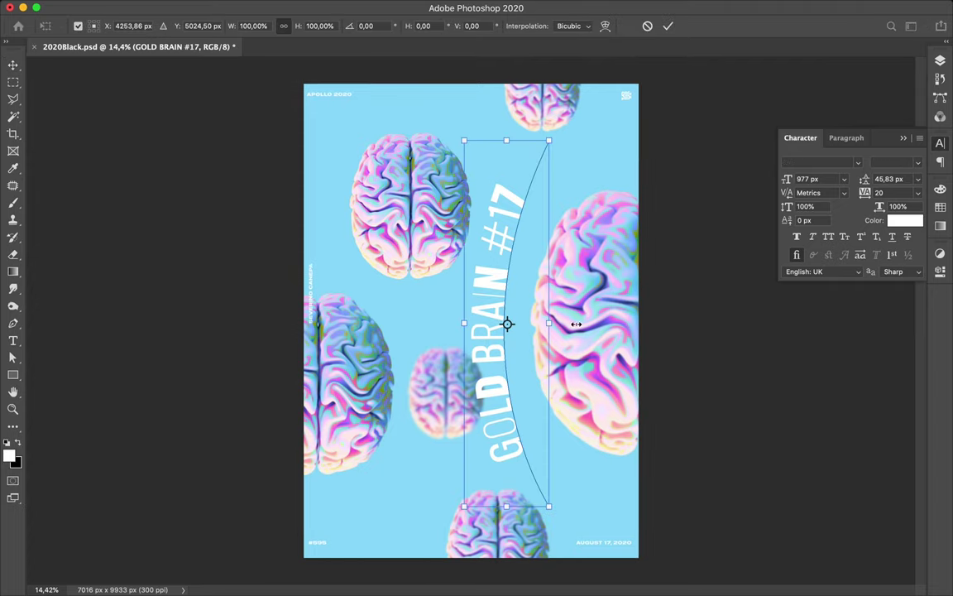
{"action": "left_click_drag", "start_coordinate": [551, 324], "coordinate": [602, 325]}
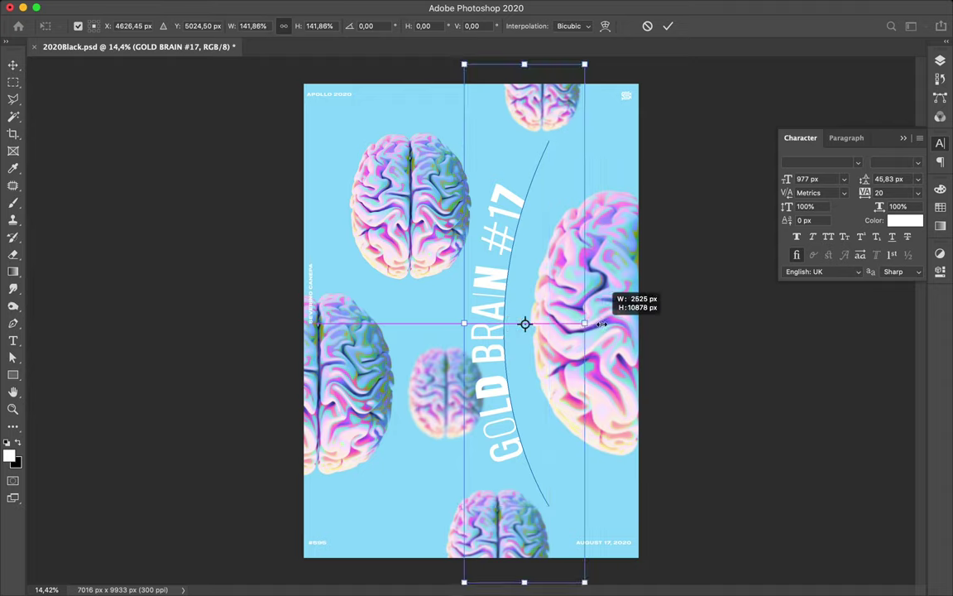
{"action": "left_click_drag", "start_coordinate": [602, 324], "coordinate": [599, 324]}
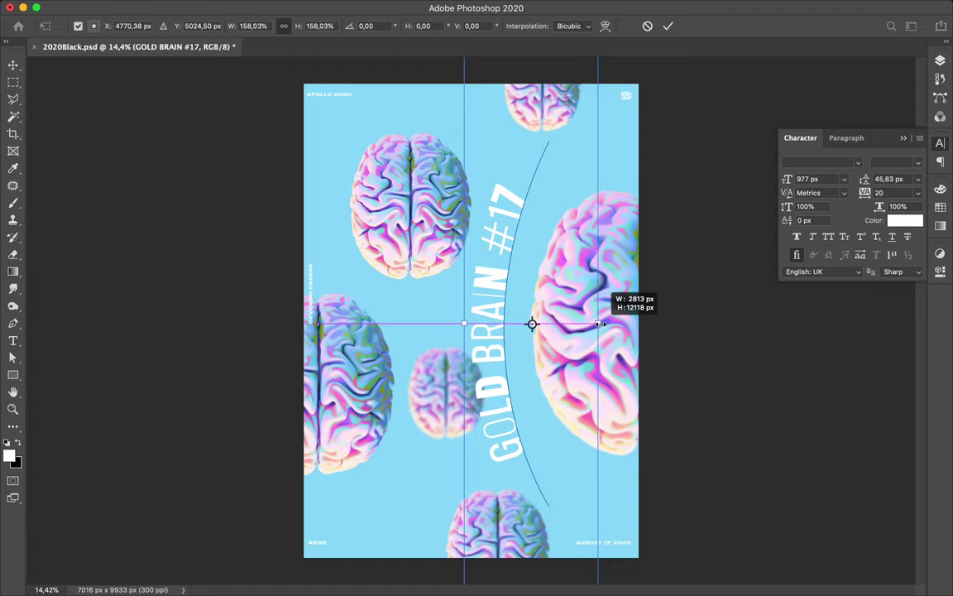
{"action": "left_click_drag", "start_coordinate": [604, 324], "coordinate": [612, 324]}
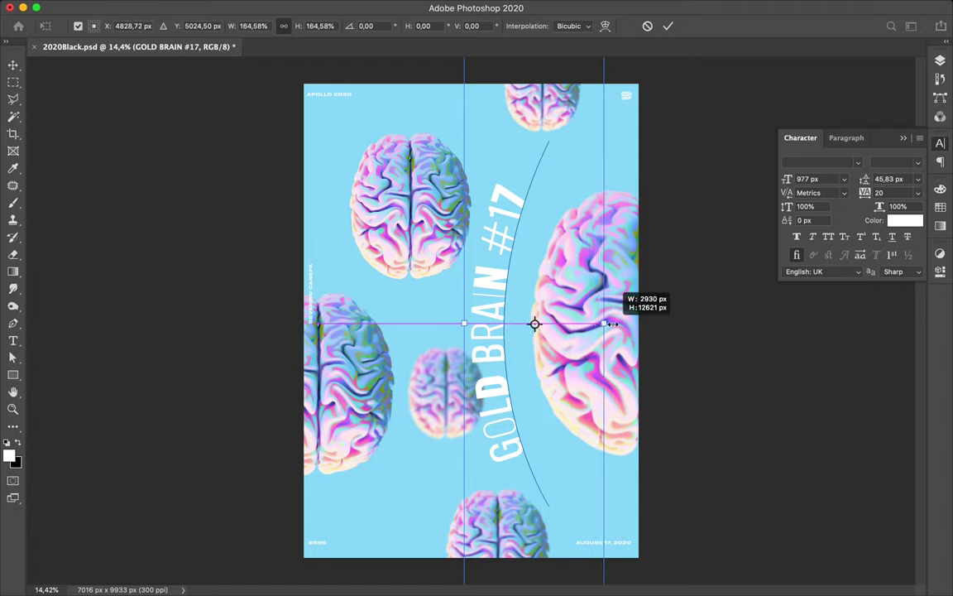
{"action": "left_click_drag", "start_coordinate": [613, 325], "coordinate": [619, 325]}
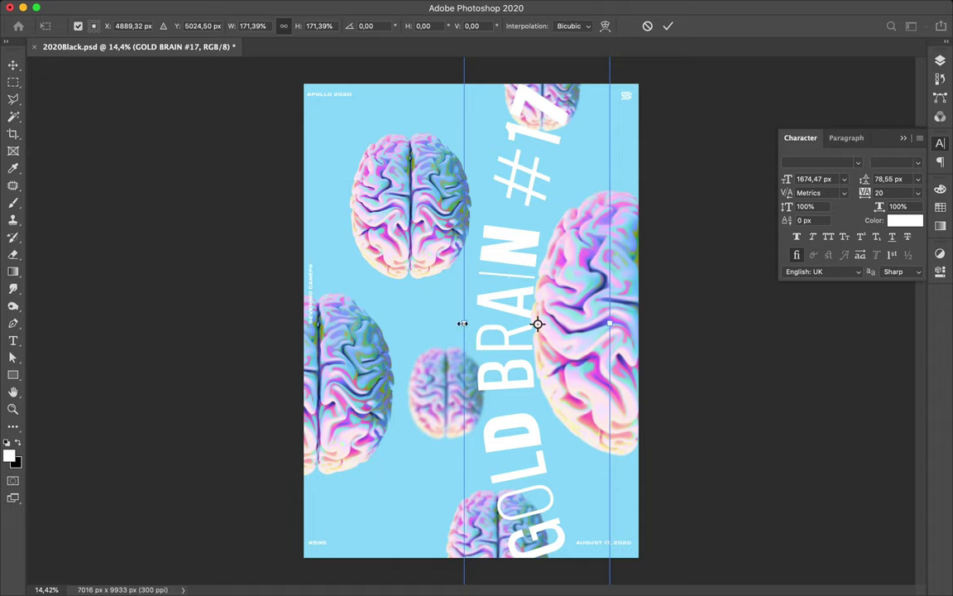
- Stretch the caption from its left side to about 167% and apply the enlargement
{"action": "left_click_drag", "start_coordinate": [464, 323], "coordinate": [468, 323]}
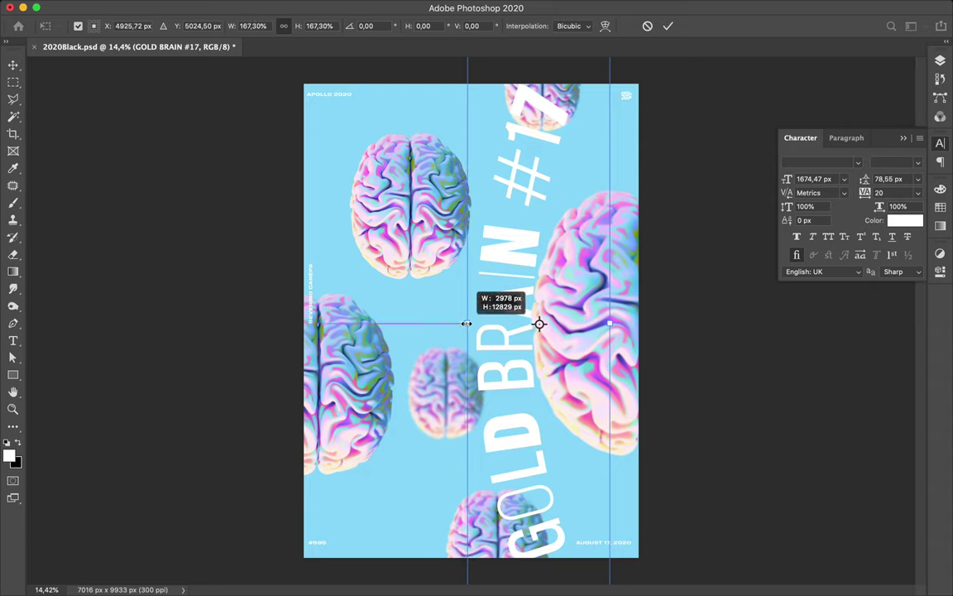
{"action": "left_click_drag", "start_coordinate": [467, 324], "coordinate": [467, 323]}
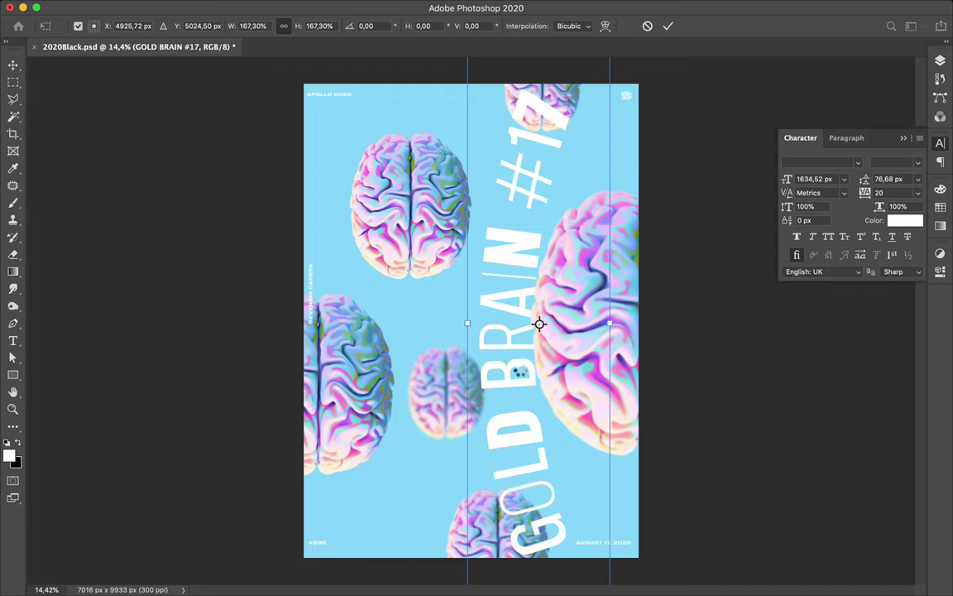
{"action": "left_click_drag", "start_coordinate": [520, 286], "coordinate": [510, 284]}
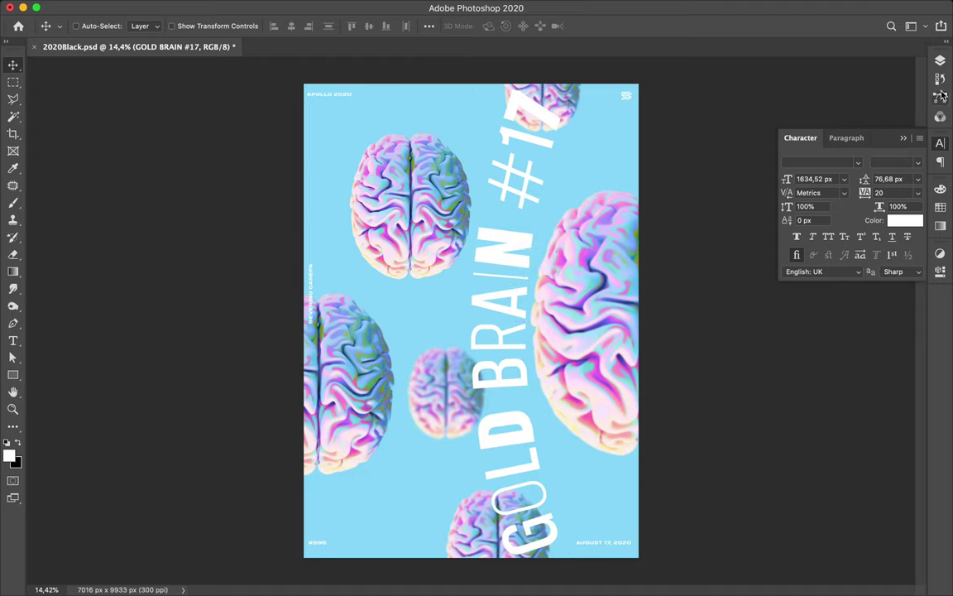
{"action": "left_click", "coordinate": [941, 63]}
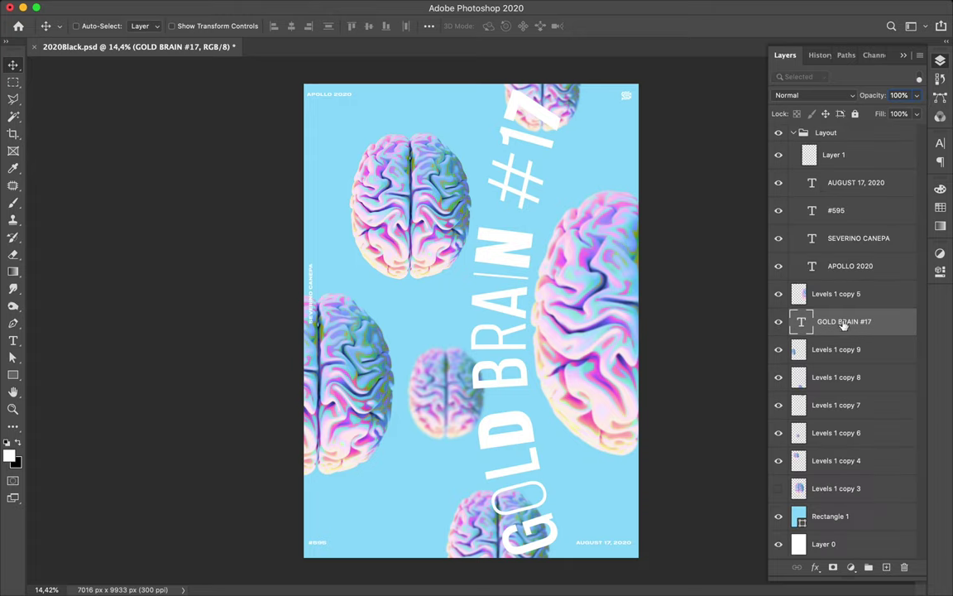
- Duplicate the GOLD BRAIN #17 layer, hide the original text layer, and Rasterize Type on the copy
{"action": "left_click_drag", "start_coordinate": [844, 328], "coordinate": [837, 323]}
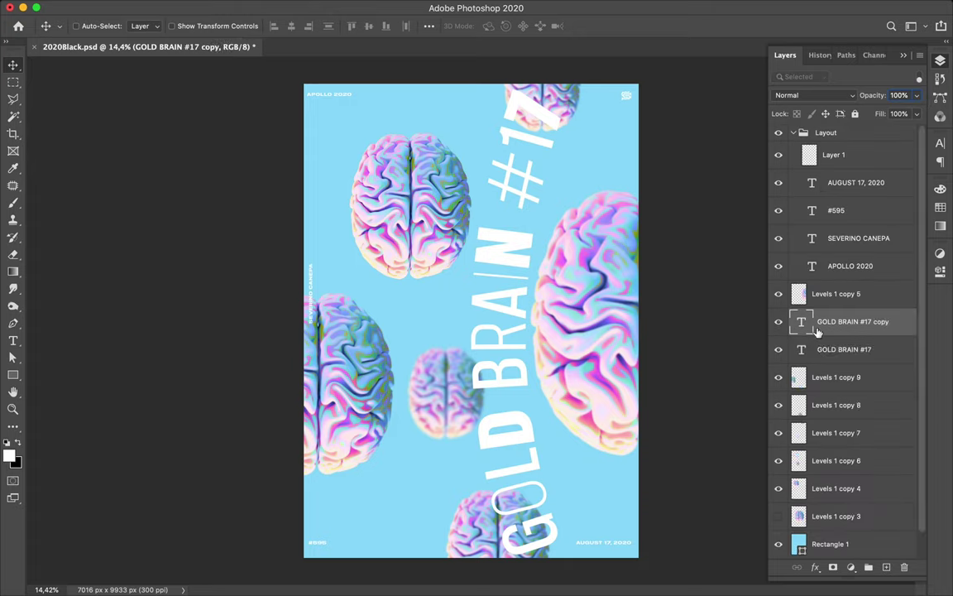
{"action": "left_click", "coordinate": [779, 349]}
{"action": "scroll", "coordinate": [884, 322], "scroll_direction": "up", "scroll_amount": 2}
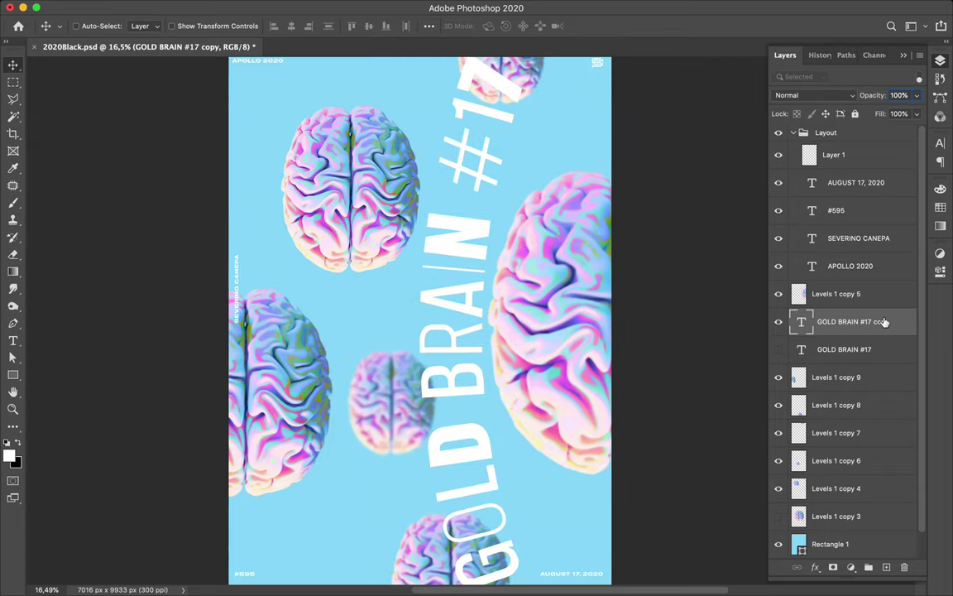
{"action": "right_click", "coordinate": [884, 322]}
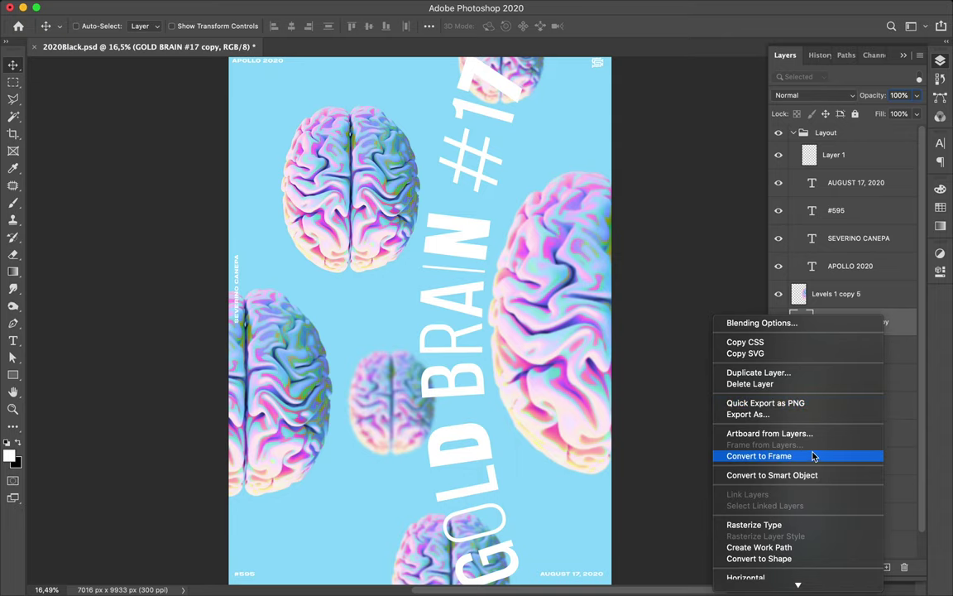
{"action": "left_click", "coordinate": [791, 526]}
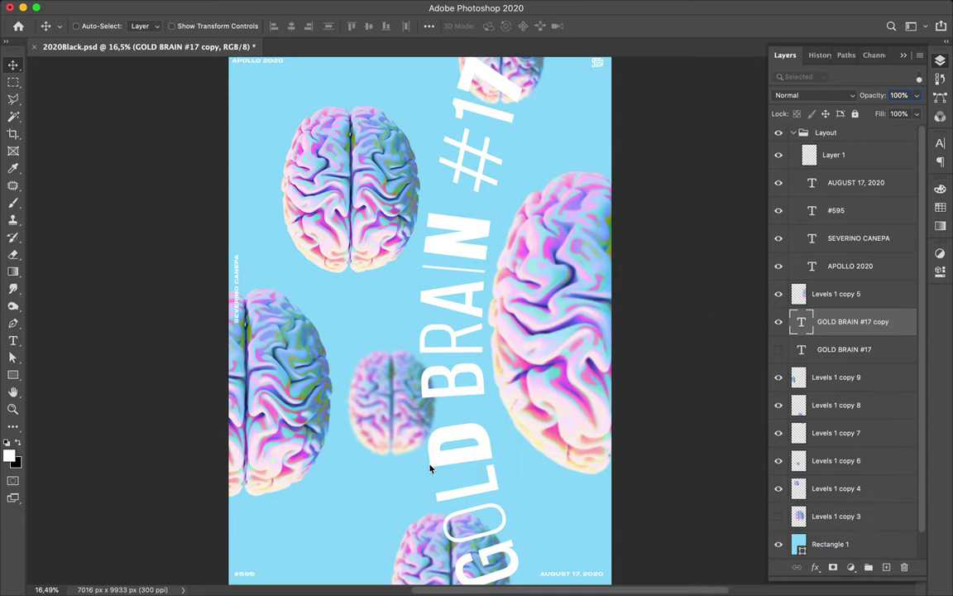
{"action": "scroll", "coordinate": [500, 511], "scroll_direction": "down", "scroll_amount": 3}
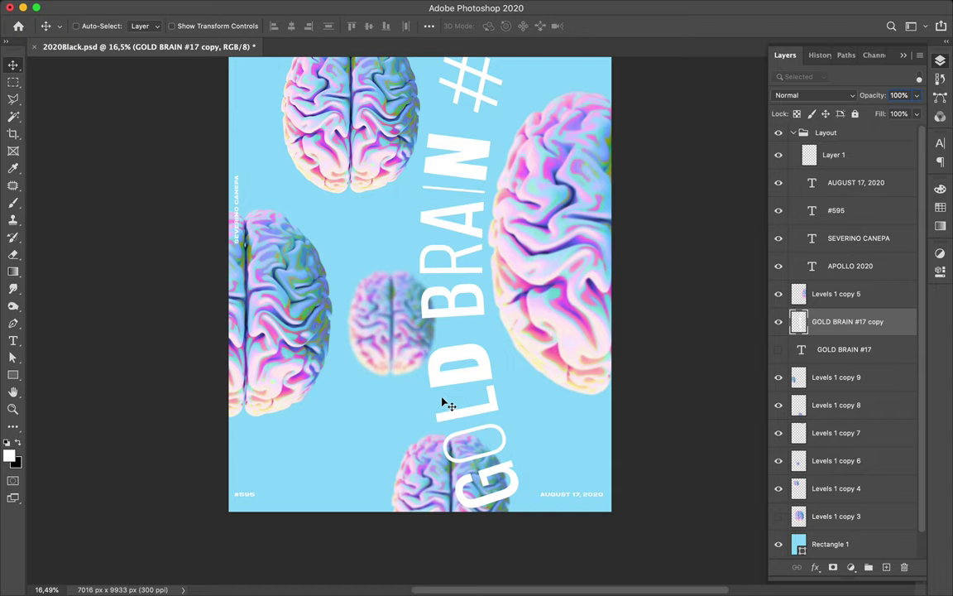
{"action": "key", "text": "p"}
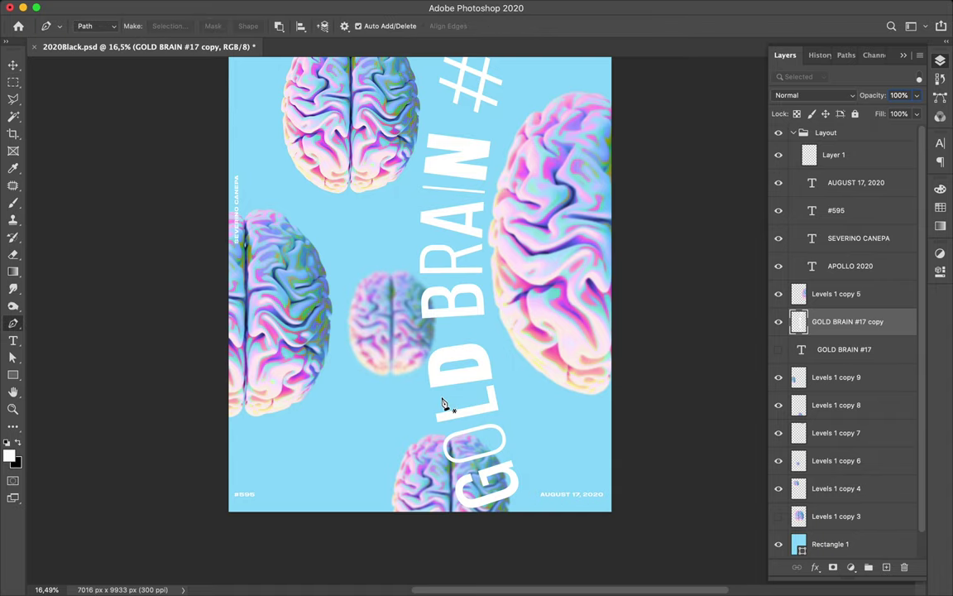
- Lasso the letters GOL, cut them from the caption, and paste them onto a new layer
{"action": "key", "text": "l"}
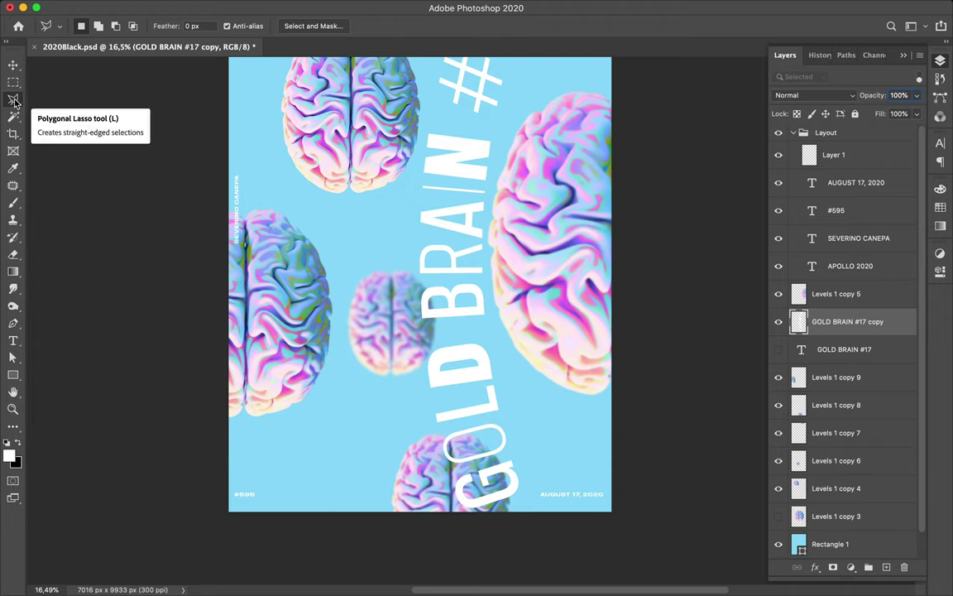
{"action": "left_click", "coordinate": [500, 382]}
{"action": "left_click", "coordinate": [405, 399]}
{"action": "left_click", "coordinate": [453, 531]}
{"action": "left_click", "coordinate": [531, 505]}
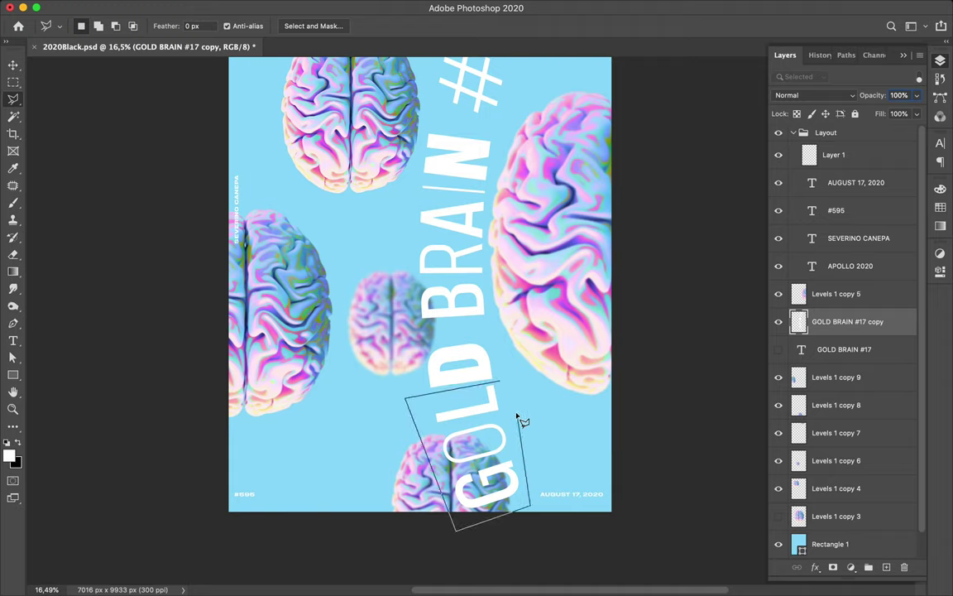
{"action": "left_click", "coordinate": [508, 389]}
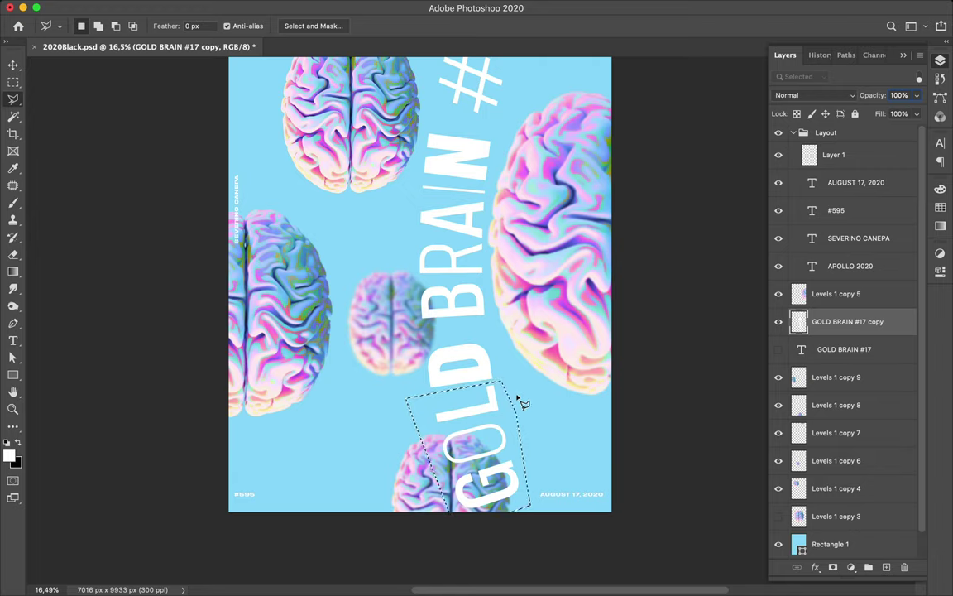
{"action": "key", "text": "super+t"}
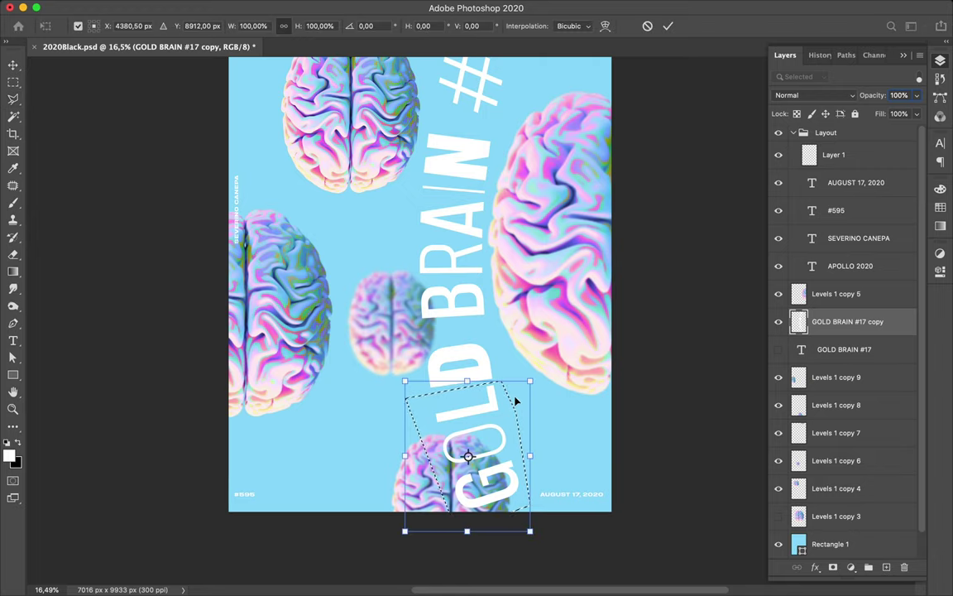
{"action": "key", "text": "Escape"}
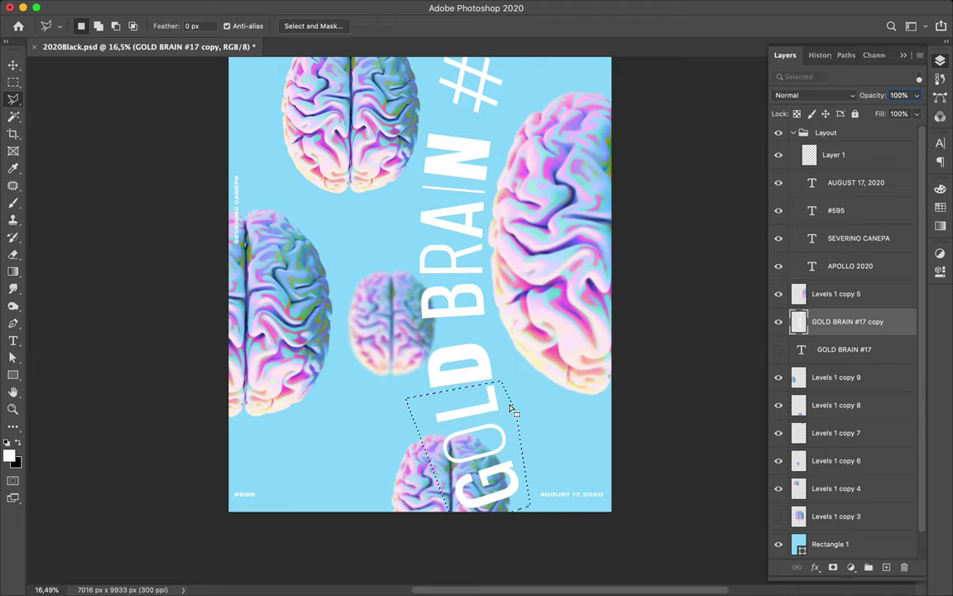
{"action": "key", "text": "Delete"}
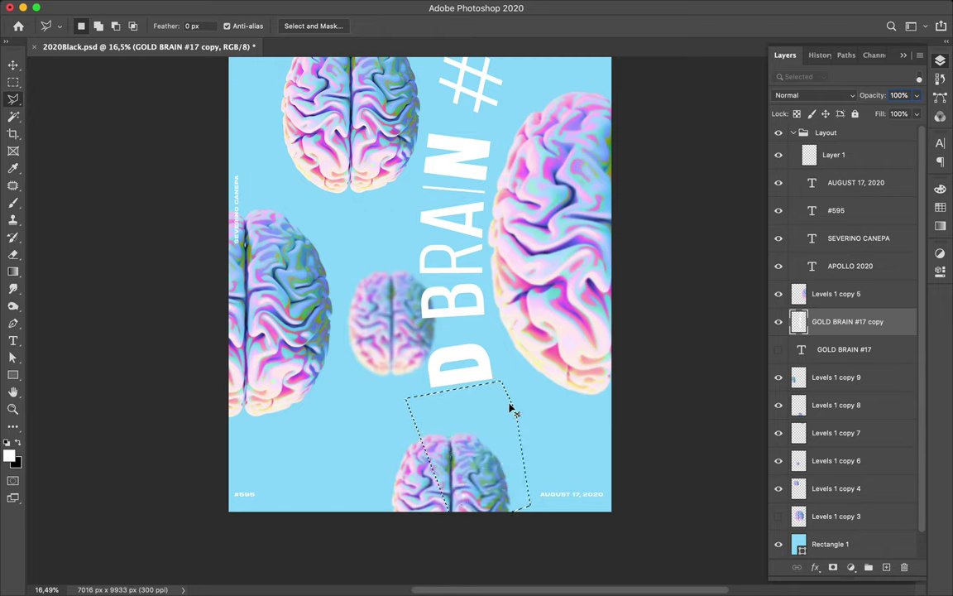
{"action": "key", "text": "cmd+v"}
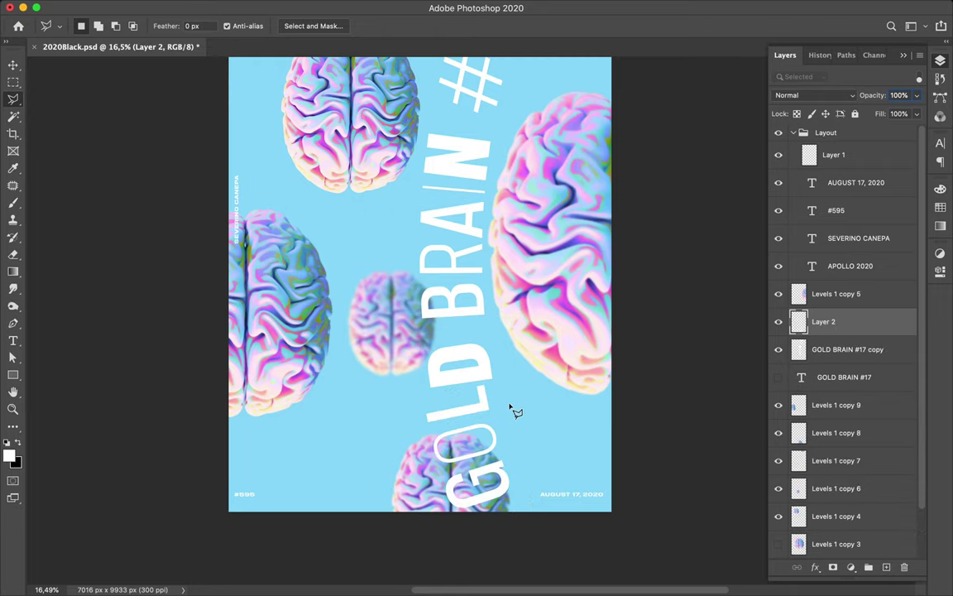
- Nudge the GOL lettering right and shrink it to about three-quarters size
{"action": "key", "text": "v"}
{"action": "left_click_drag", "start_coordinate": [486, 407], "coordinate": [497, 408]}
{"action": "key", "text": "cmd+t"}
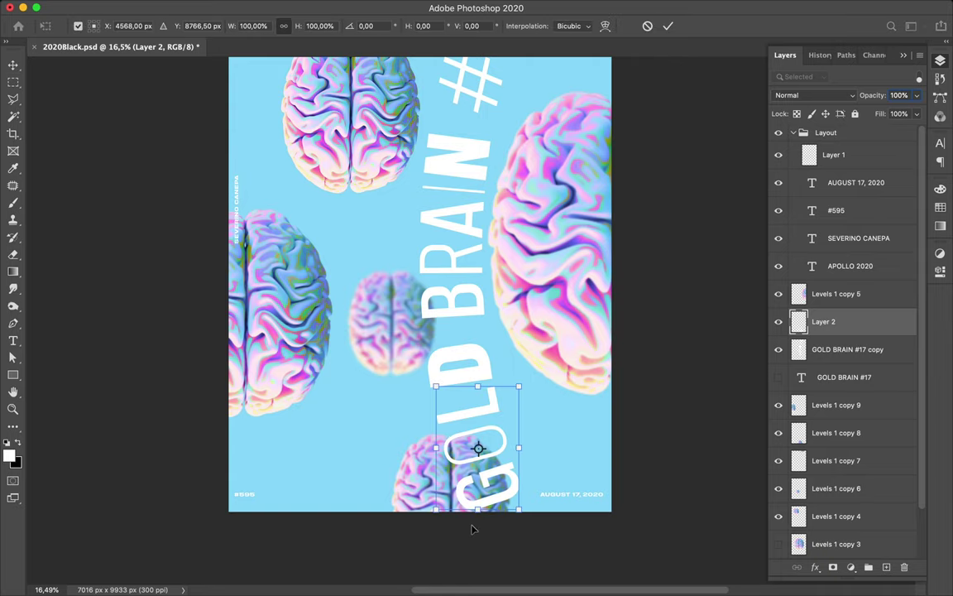
{"action": "left_click_drag", "start_coordinate": [478, 514], "coordinate": [475, 472]}
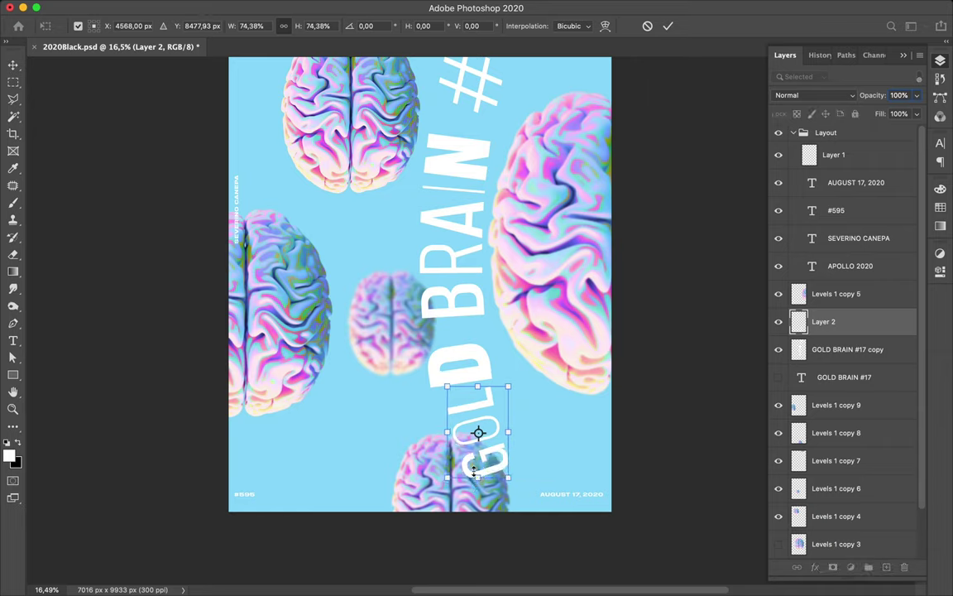
{"action": "key", "text": "Return"}
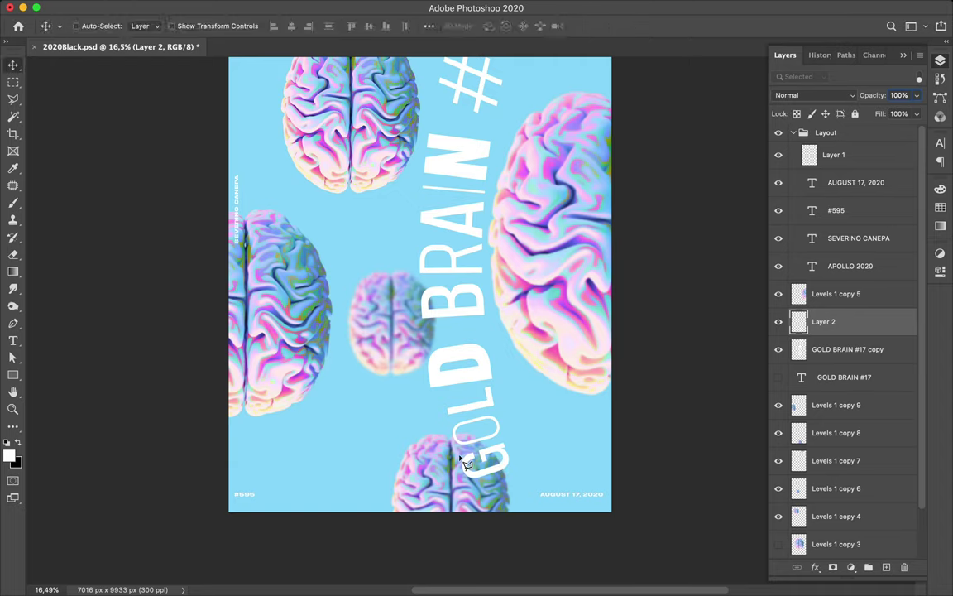
- Outline the letter G with the Polygonal Lasso and cut it from the GOL layer
{"action": "key", "text": "l"}
{"action": "left_click", "coordinate": [450, 456]}
{"action": "left_click", "coordinate": [511, 436]}
{"action": "left_click", "coordinate": [520, 472]}
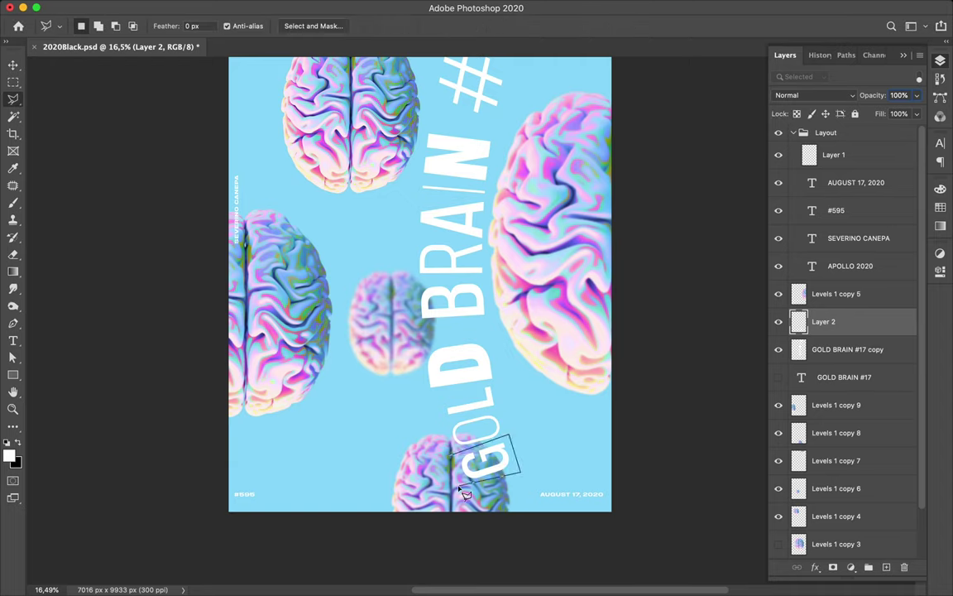
{"action": "left_click", "coordinate": [450, 457]}
{"action": "key", "text": "super+d"}
- Put the G on its own layer, enlarge it to about 127%, and shift it about 179 px right
{"action": "key", "text": "super+j"}
{"action": "key", "text": "v"}
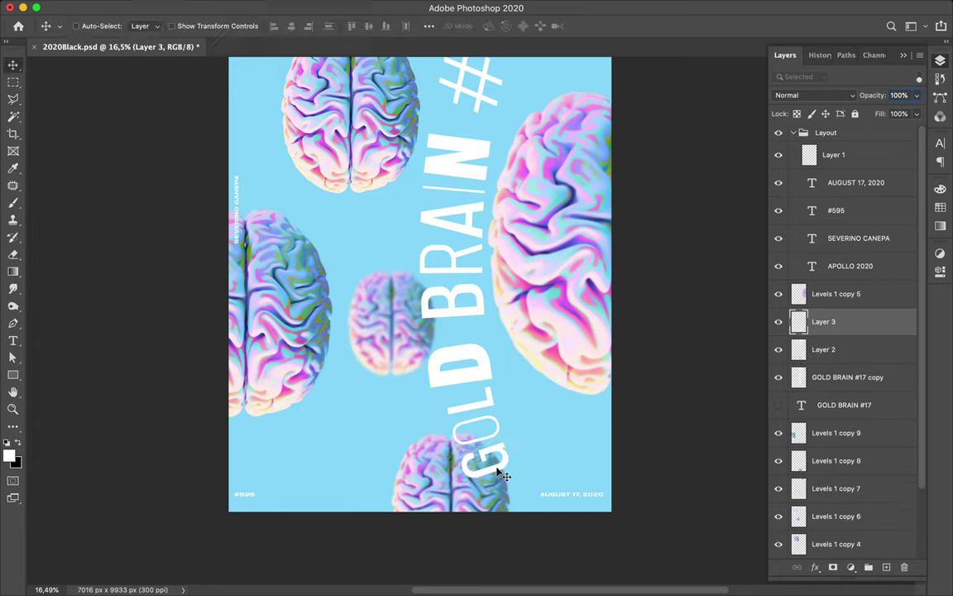
{"action": "key", "text": "super+t"}
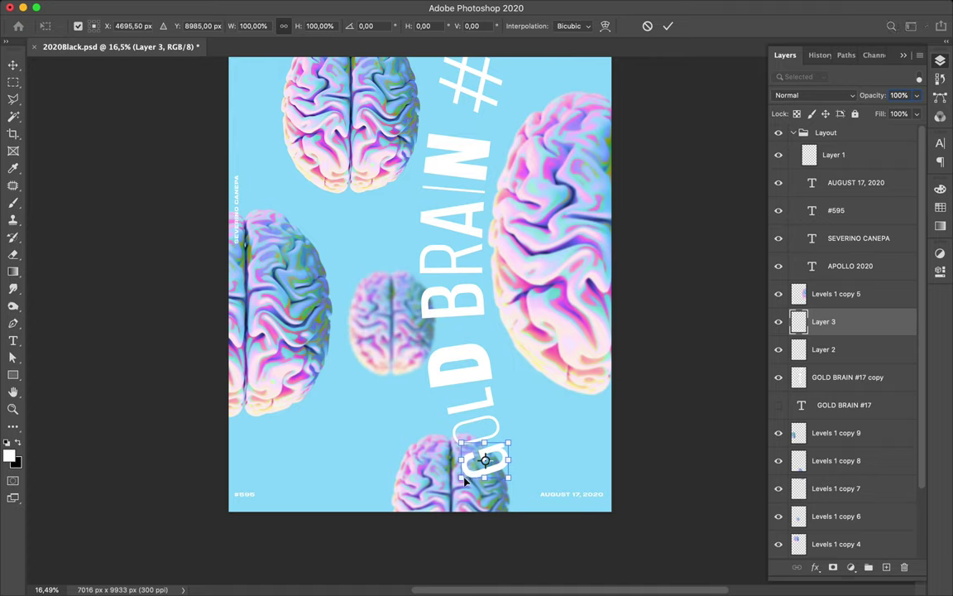
{"action": "mouse_move", "coordinate": [461, 479]}
{"action": "left_mouse_down"}
{"action": "mouse_move", "coordinate": [456, 494]}
{"action": "mouse_move", "coordinate": [447, 491]}
{"action": "left_mouse_up"}
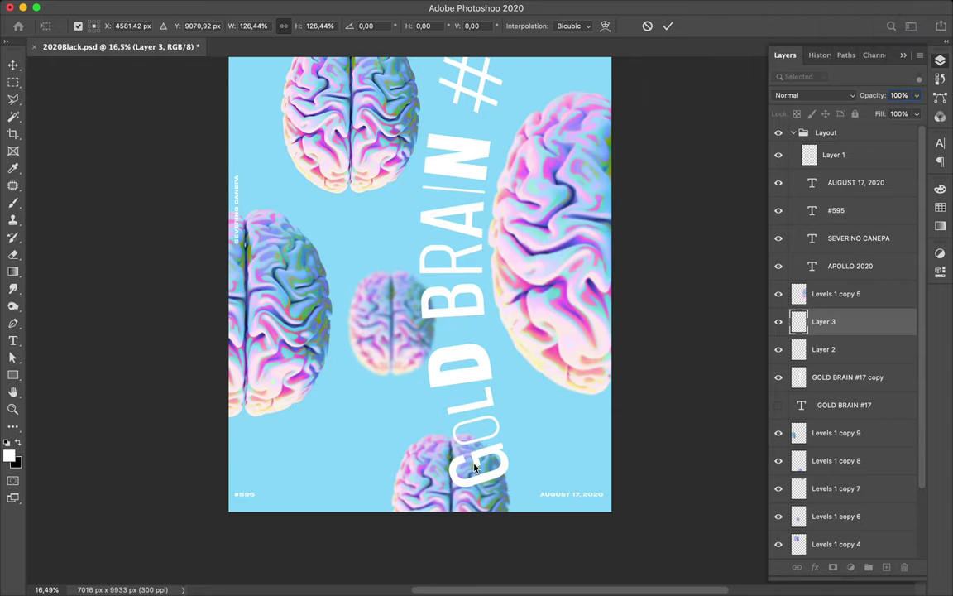
{"action": "key", "text": "Return"}
{"action": "left_click_drag", "start_coordinate": [513, 465], "coordinate": [511, 463]}
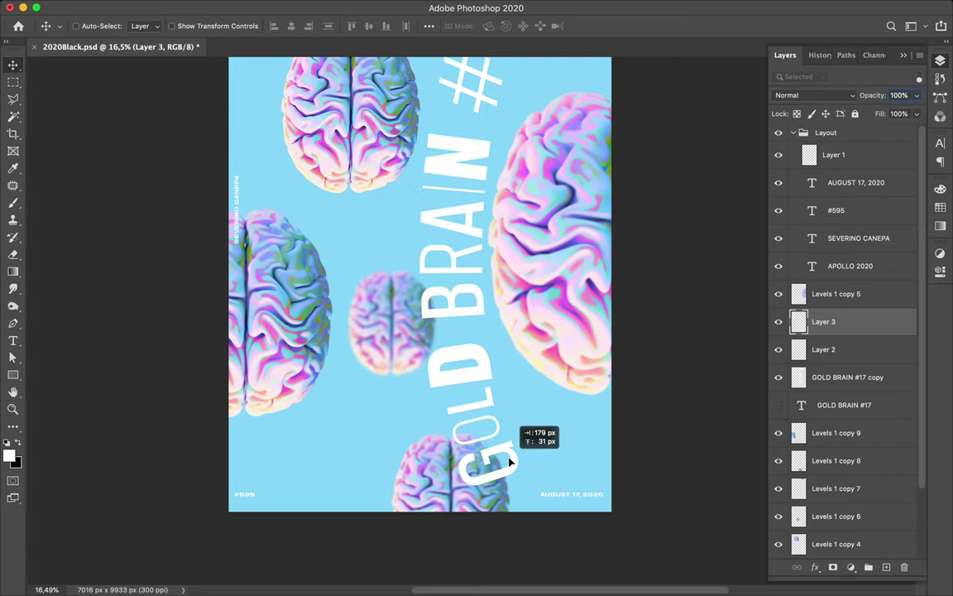
{"action": "left_click_drag", "start_coordinate": [496, 405], "coordinate": [495, 407]}
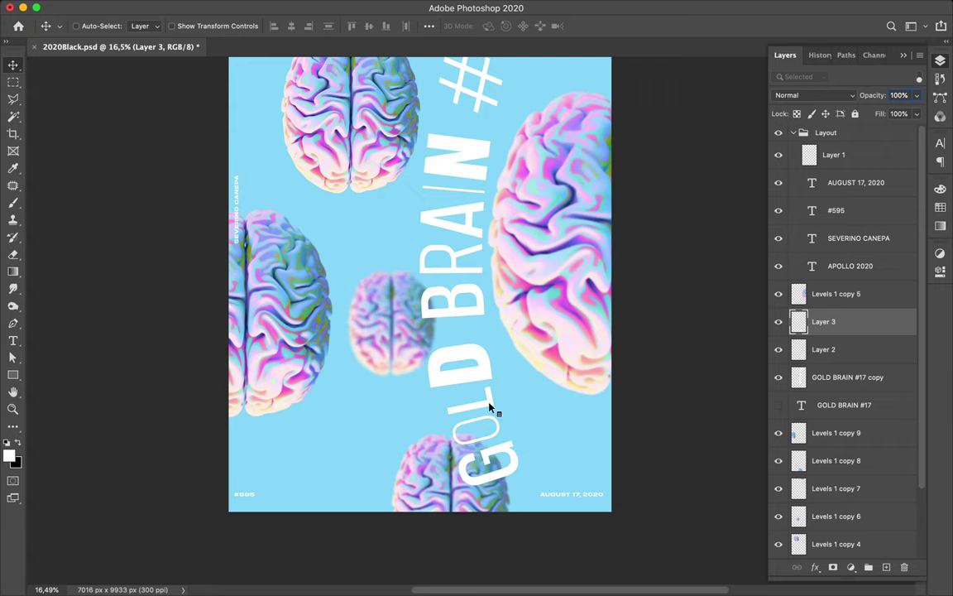
- Select the GOL layer, outline the L, and cut it onto its own new layer
{"action": "left_click", "coordinate": [490, 408]}
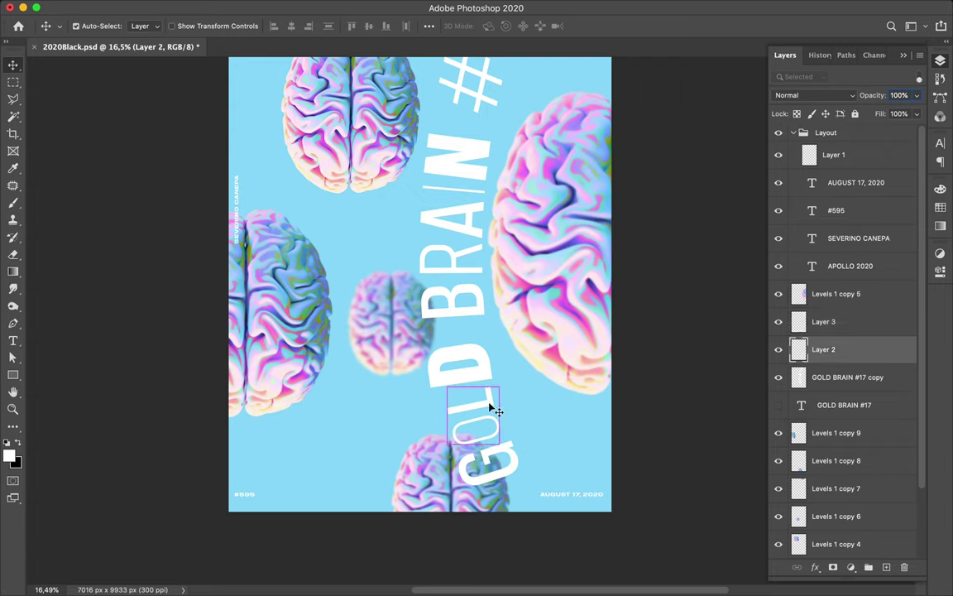
{"action": "key", "text": "super+t"}
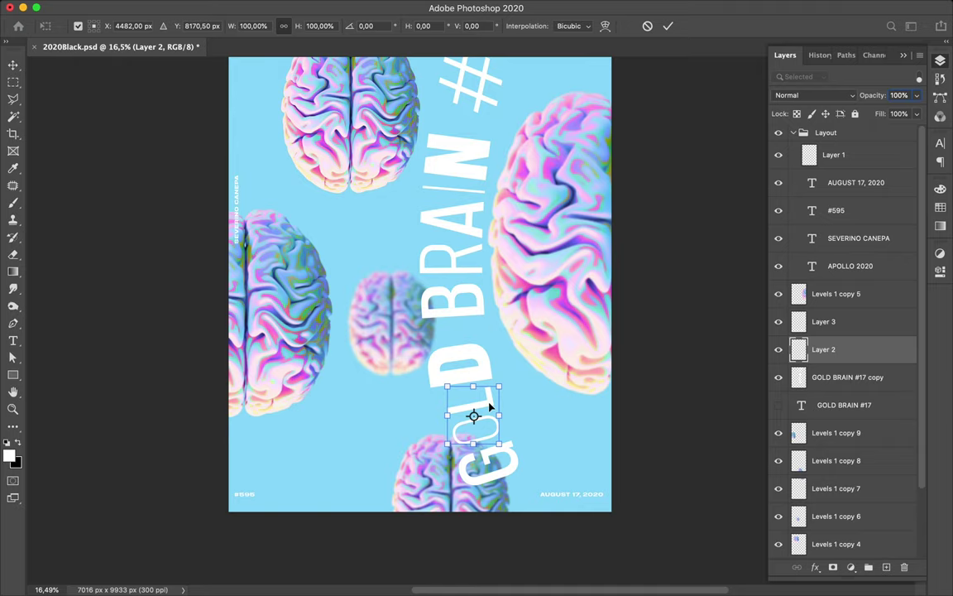
{"action": "key", "text": "Return"}
{"action": "key", "text": "l"}
{"action": "left_click", "coordinate": [444, 422]}
{"action": "left_click", "coordinate": [506, 409]}
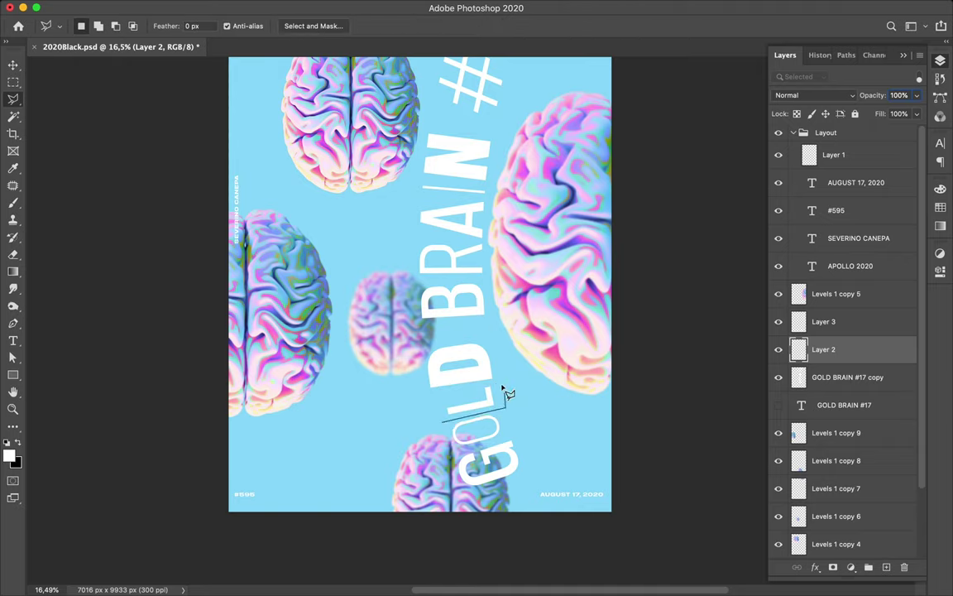
{"action": "left_click", "coordinate": [500, 381]}
{"action": "left_click", "coordinate": [422, 395]}
{"action": "left_click", "coordinate": [444, 421]}
{"action": "key", "text": "super+d"}
{"action": "key", "text": "super+j"}
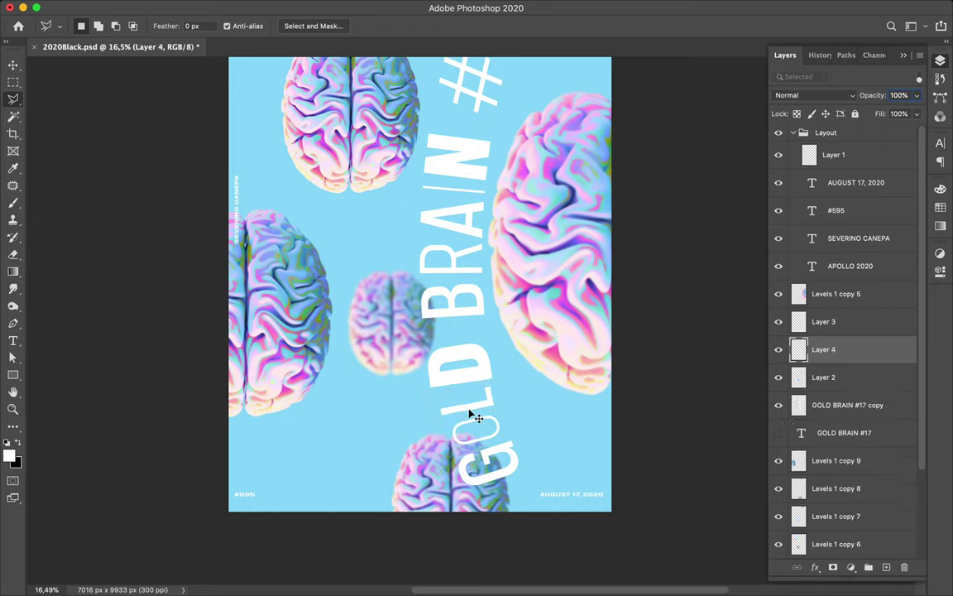
{"action": "key", "text": "v"}
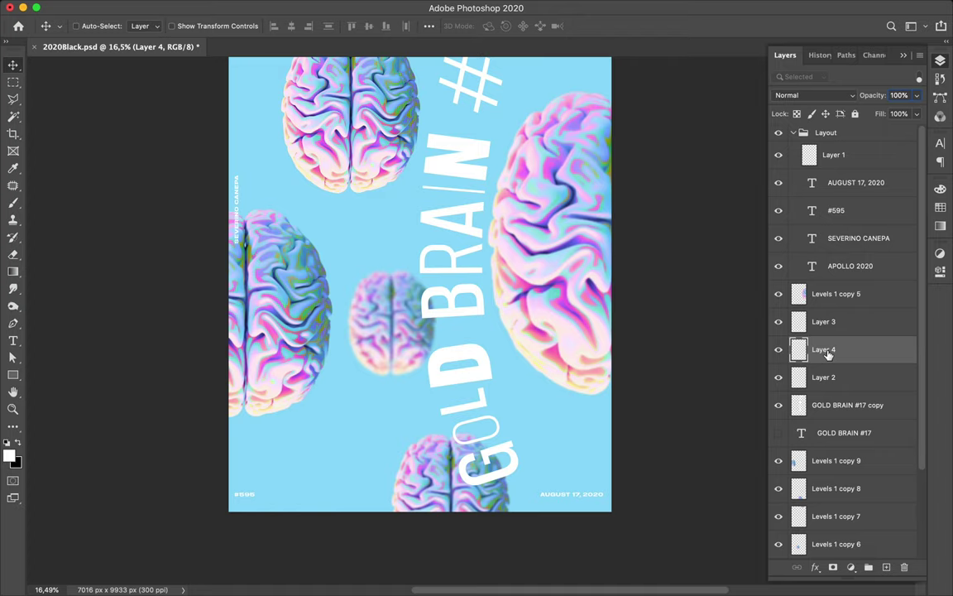
- Name the L letter's layer L and the O letter's layer O
{"action": "type", "text": "4"}
{"action": "key", "text": "Return"}
{"action": "left_click", "coordinate": [779, 378]}
{"action": "left_click", "coordinate": [779, 378]}
{"action": "left_click", "coordinate": [823, 381]}
{"action": "type", "text": "G"}
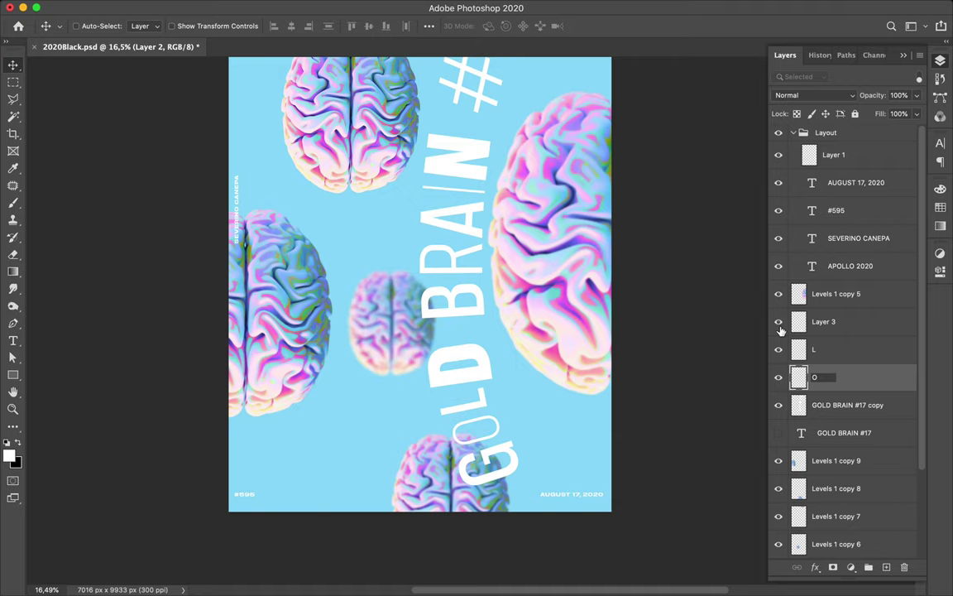
{"action": "key", "text": "Return"}
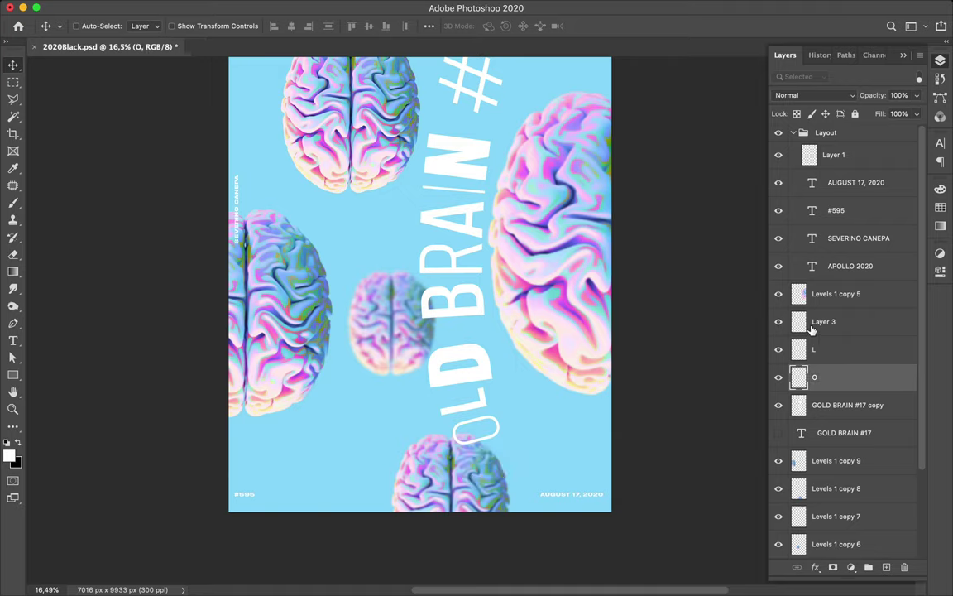
- Rename the G letter's layer to G
{"action": "left_click", "coordinate": [820, 326]}
{"action": "double_click", "coordinate": [824, 322]}
{"action": "type", "text": "G"}
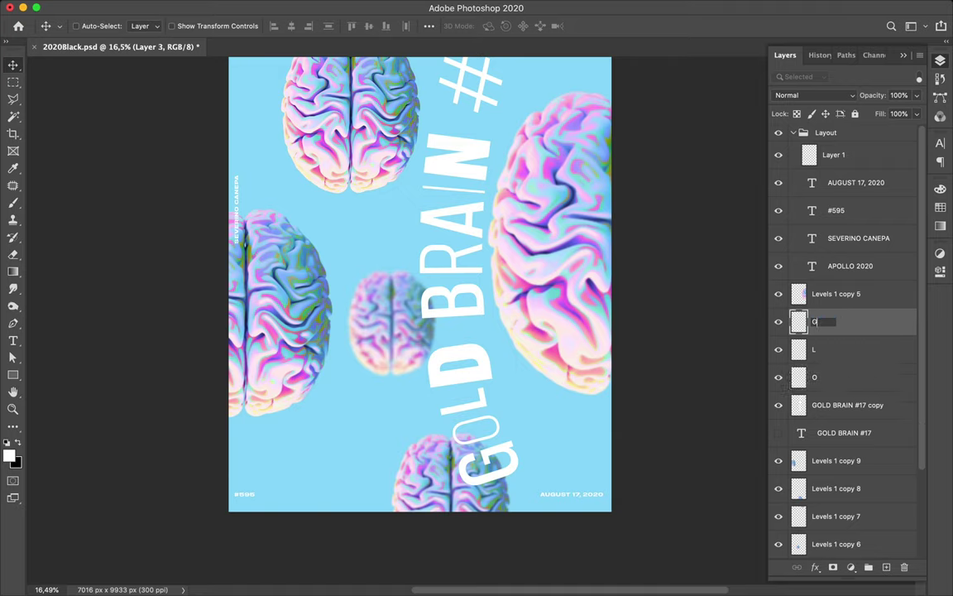
{"action": "key", "text": "Return"}
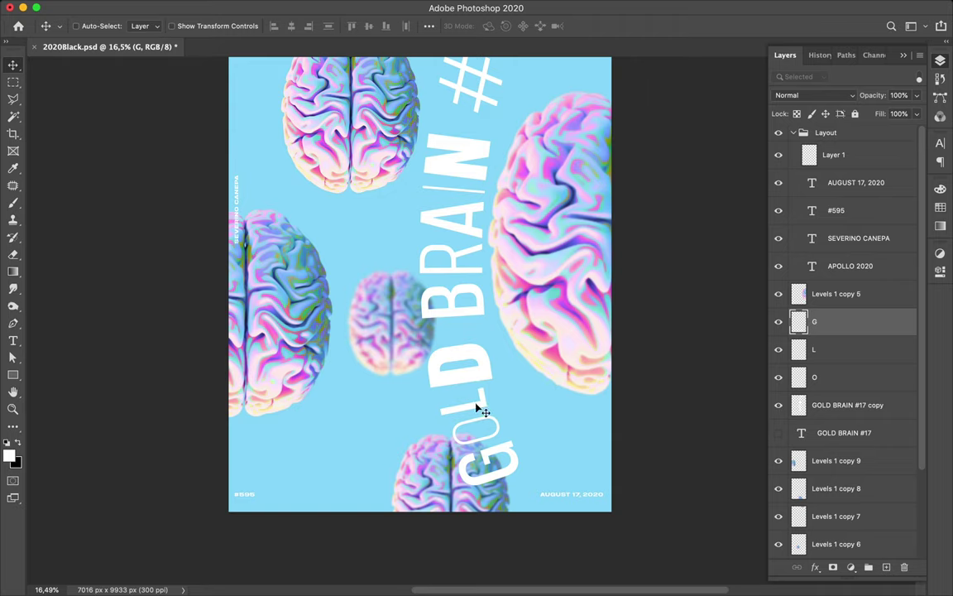
{"action": "left_click", "coordinate": [480, 409], "text": "super"}
- Enlarge the L slightly and move it up and to the left
{"action": "left_click_drag", "start_coordinate": [489, 408], "coordinate": [471, 419]}
{"action": "key", "text": "super+t"}
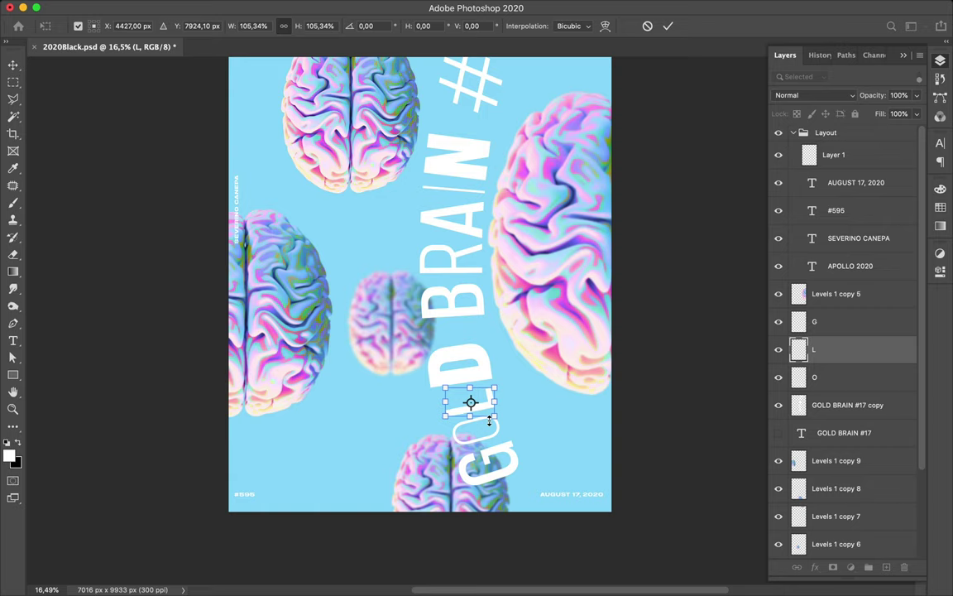
{"action": "key", "text": "Return"}
{"action": "left_click_drag", "start_coordinate": [497, 420], "coordinate": [492, 406]}
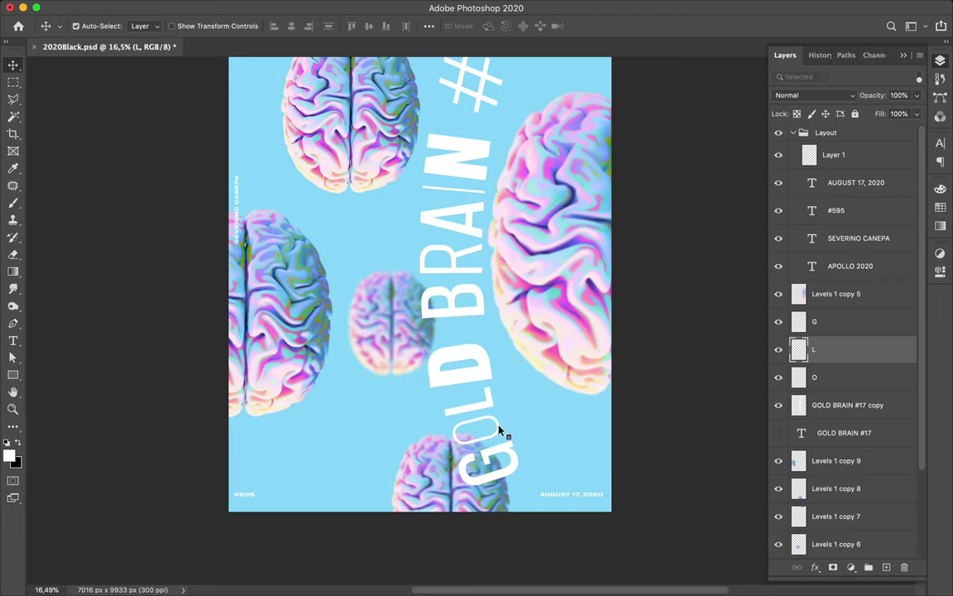
- Shrink the O of GOLD to about 90%
{"action": "left_click", "coordinate": [500, 428]}
{"action": "key", "text": "super+t"}
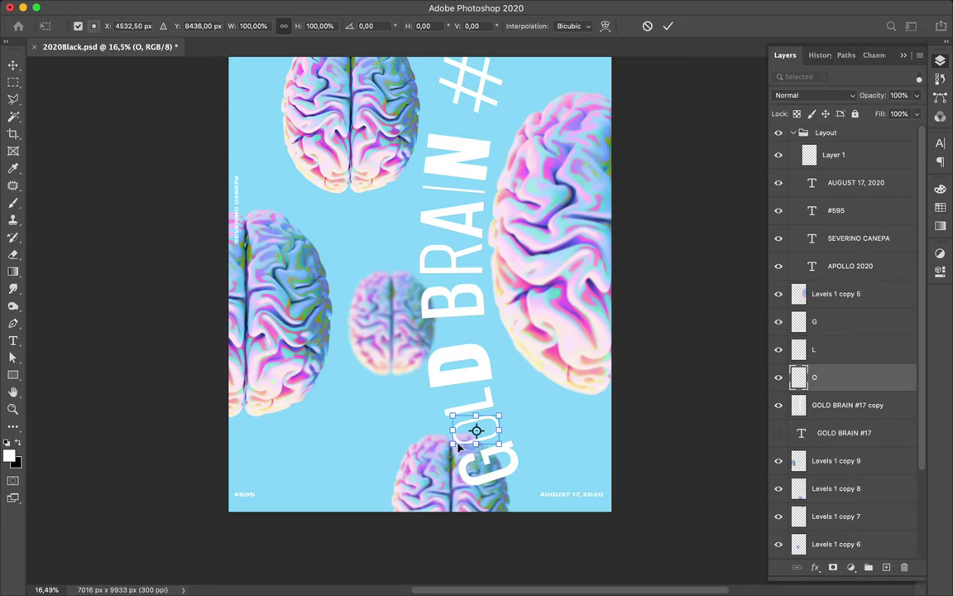
{"action": "left_click_drag", "start_coordinate": [455, 443], "coordinate": [458, 442]}
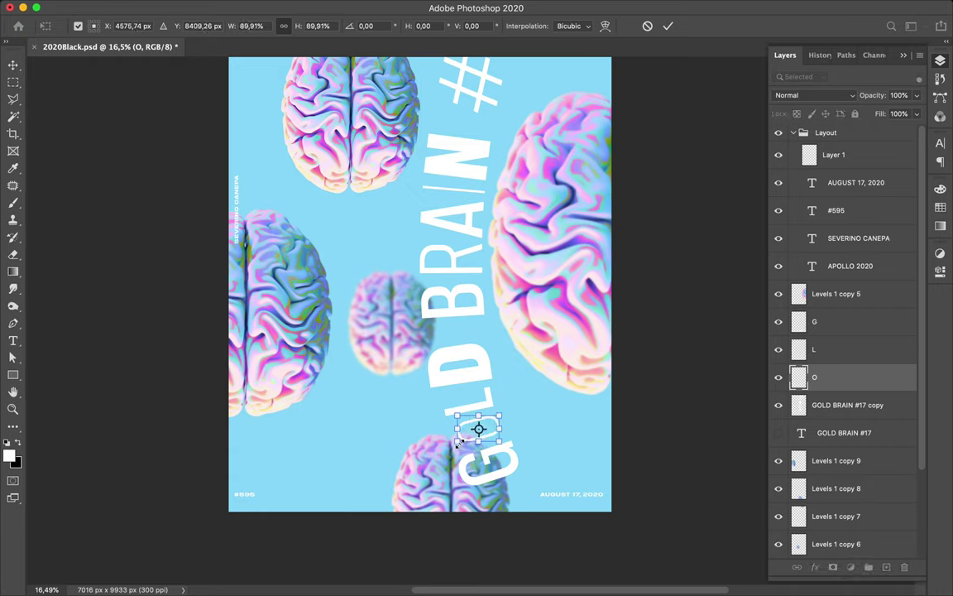
{"action": "key", "text": "Return"}
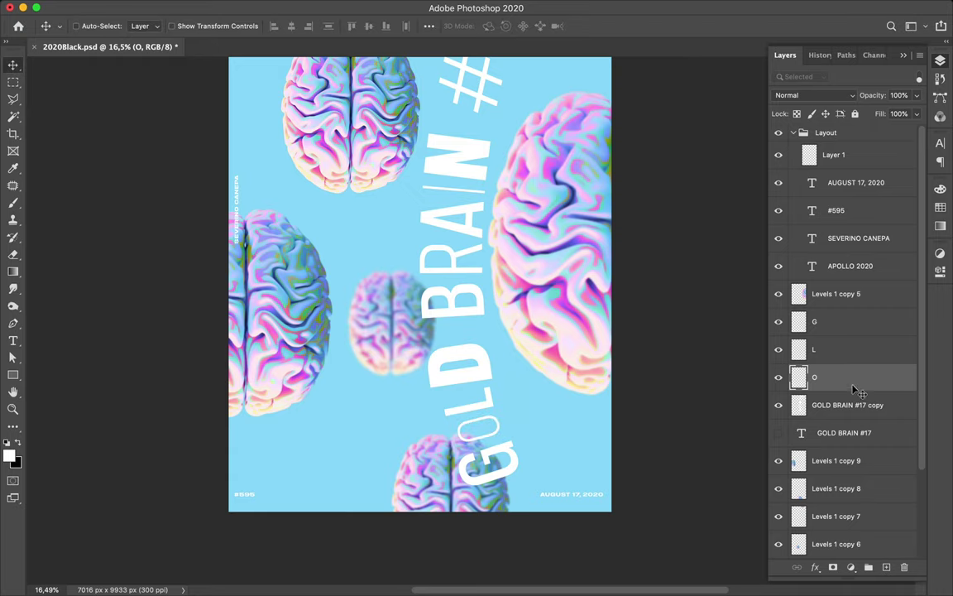
{"action": "scroll", "coordinate": [855, 389], "scroll_direction": "down", "scroll_amount": 3}
- Move the O layer below Levels 1 copy 4 and narrow the O to about 61%
{"action": "left_click_drag", "start_coordinate": [838, 286], "coordinate": [851, 481]}
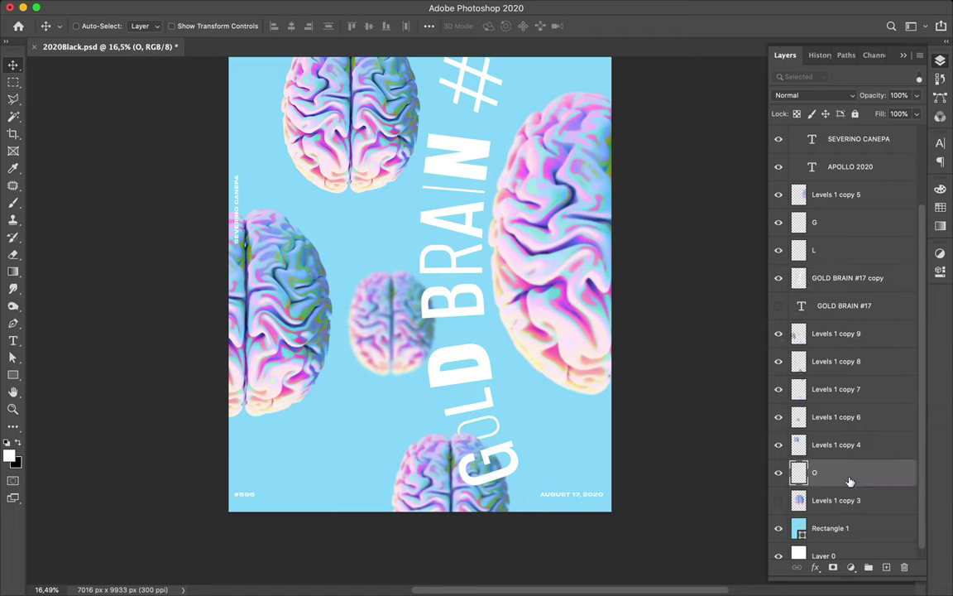
{"action": "left_click", "coordinate": [499, 430]}
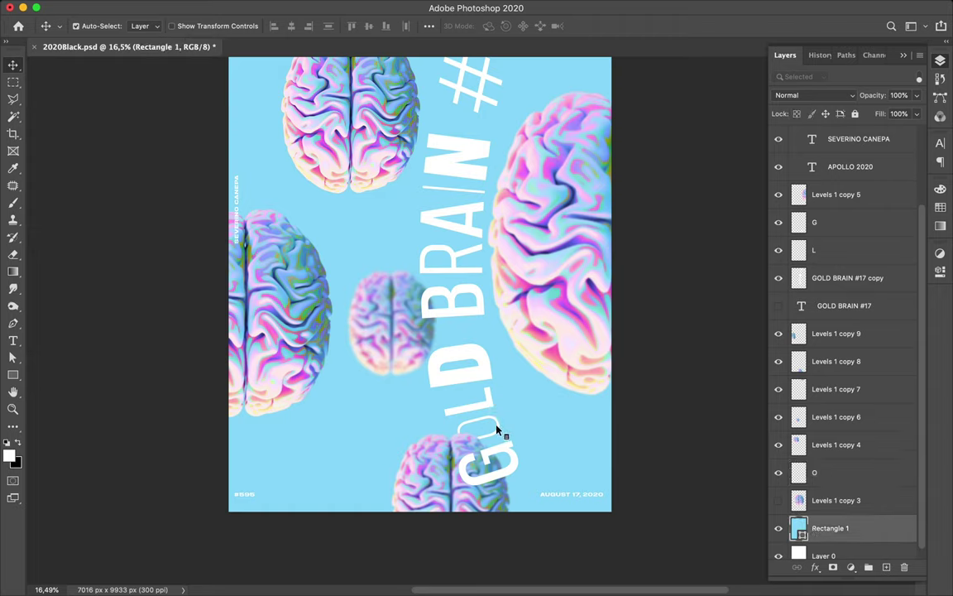
{"action": "left_click", "coordinate": [498, 431]}
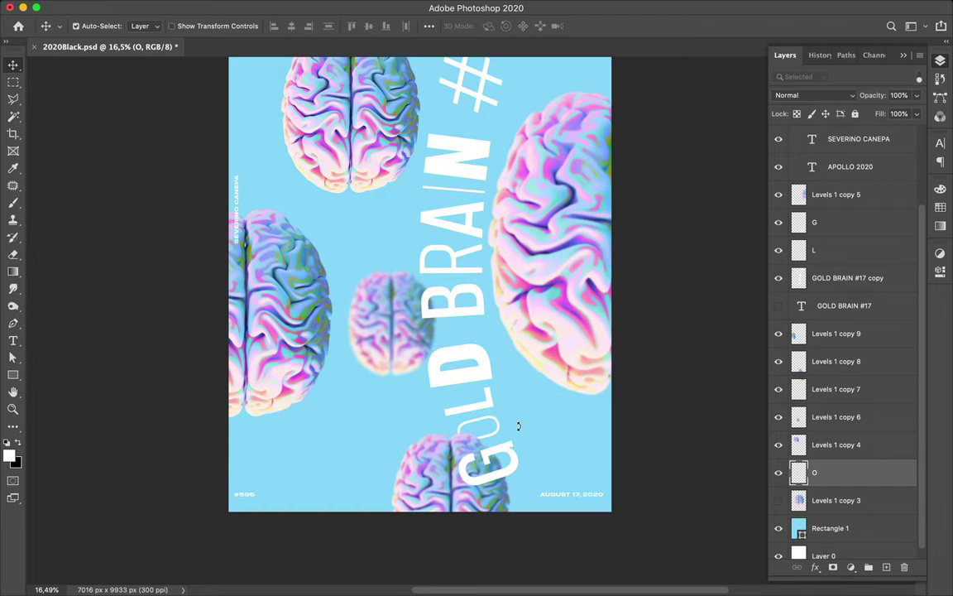
{"action": "key", "text": "ctrl+t"}
{"action": "left_click_drag", "start_coordinate": [501, 425], "coordinate": [483, 430]}
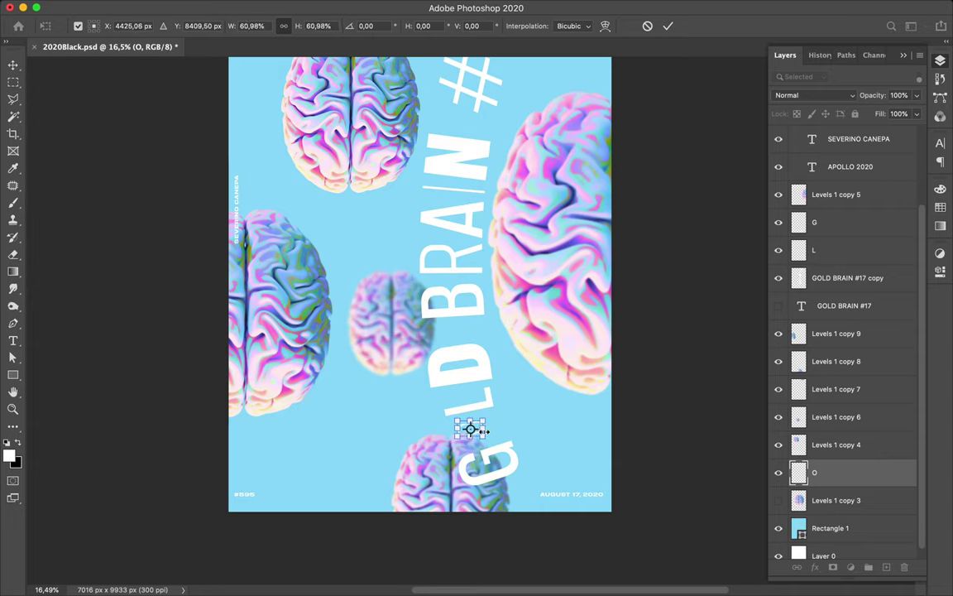
- Commit the narrower O, shrink the L to about 82%, and nudge the O, L and G into place
{"action": "key", "text": "Return"}
{"action": "left_click_drag", "start_coordinate": [489, 432], "coordinate": [486, 429]}
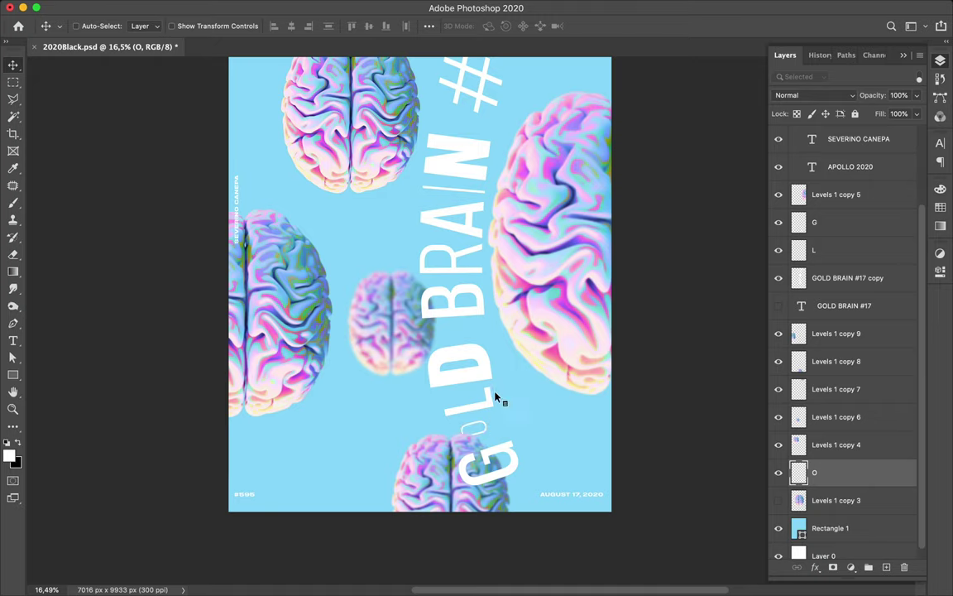
{"action": "left_click", "coordinate": [491, 405]}
{"action": "key", "text": "super+t"}
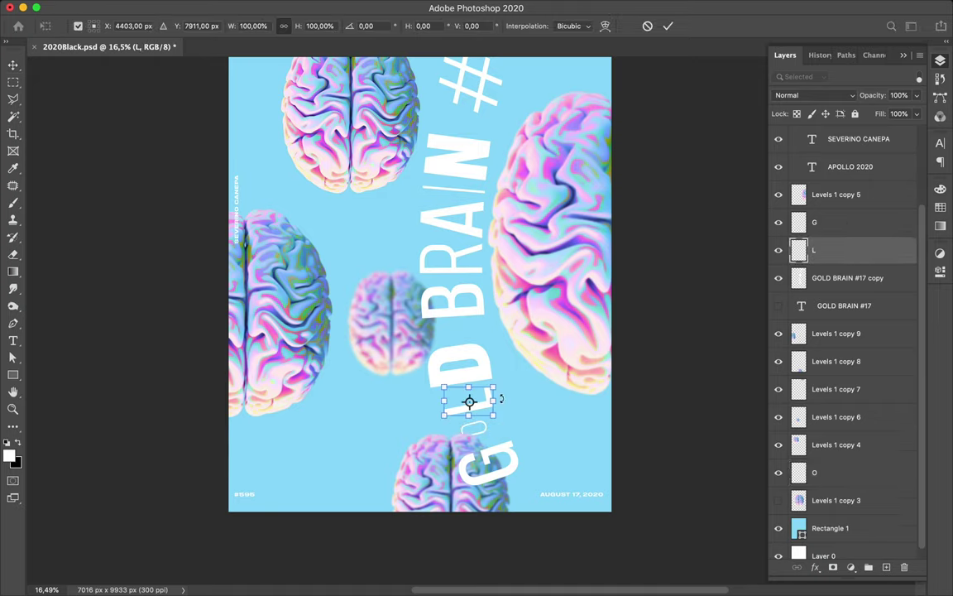
{"action": "mouse_move", "coordinate": [496, 400]}
{"action": "left_mouse_down"}
{"action": "mouse_move", "coordinate": [474, 402]}
{"action": "mouse_move", "coordinate": [486, 403]}
{"action": "left_mouse_up"}
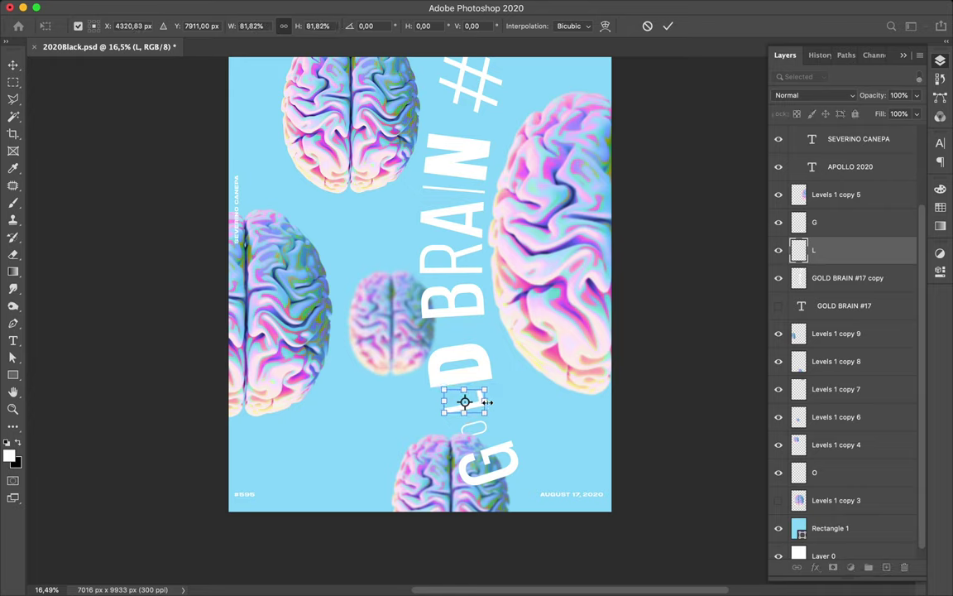
{"action": "key", "text": "Return"}
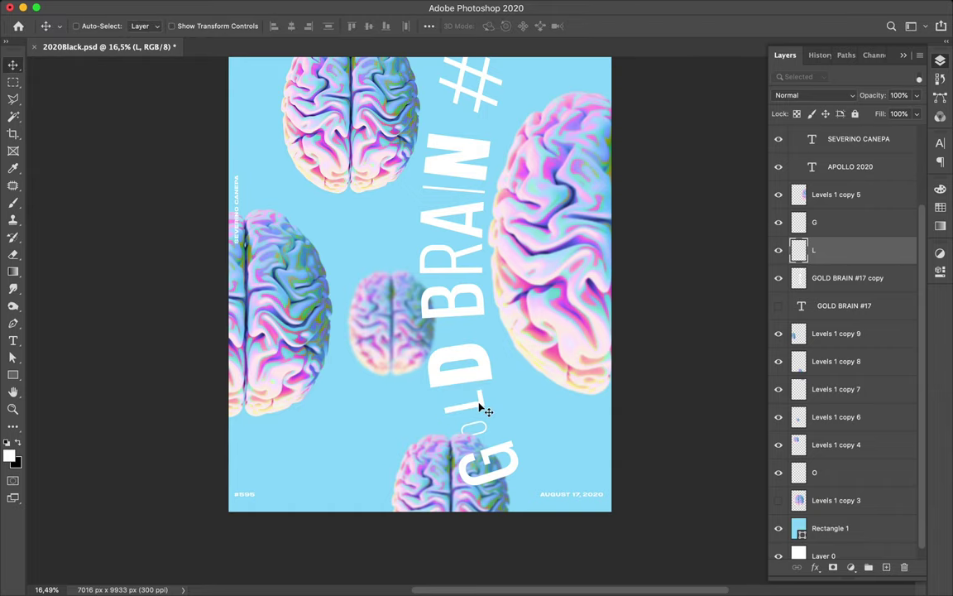
{"action": "left_click_drag", "start_coordinate": [486, 409], "coordinate": [492, 394]}
{"action": "left_click_drag", "start_coordinate": [516, 469], "coordinate": [514, 464]}
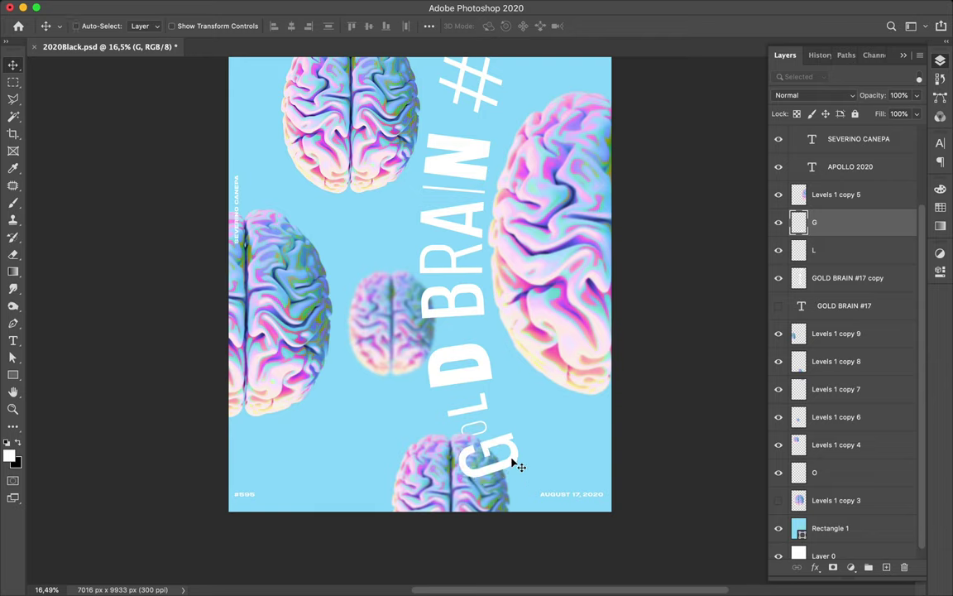
{"action": "left_click", "coordinate": [488, 380]}
- Shift the caption copy slightly left and outline the D with the Polygonal Lasso
{"action": "key", "text": "super+t"}
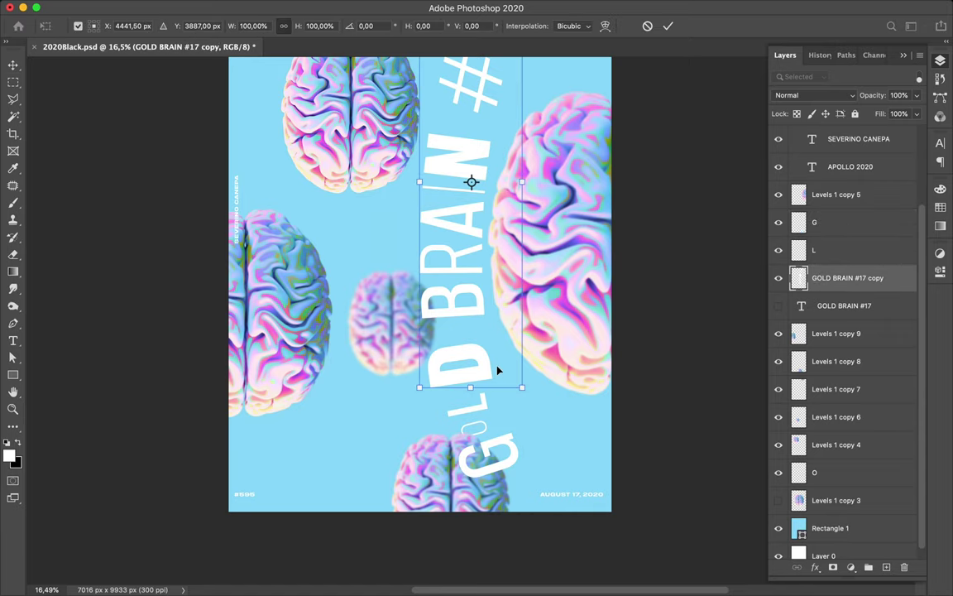
{"action": "left_click_drag", "start_coordinate": [469, 344], "coordinate": [466, 348]}
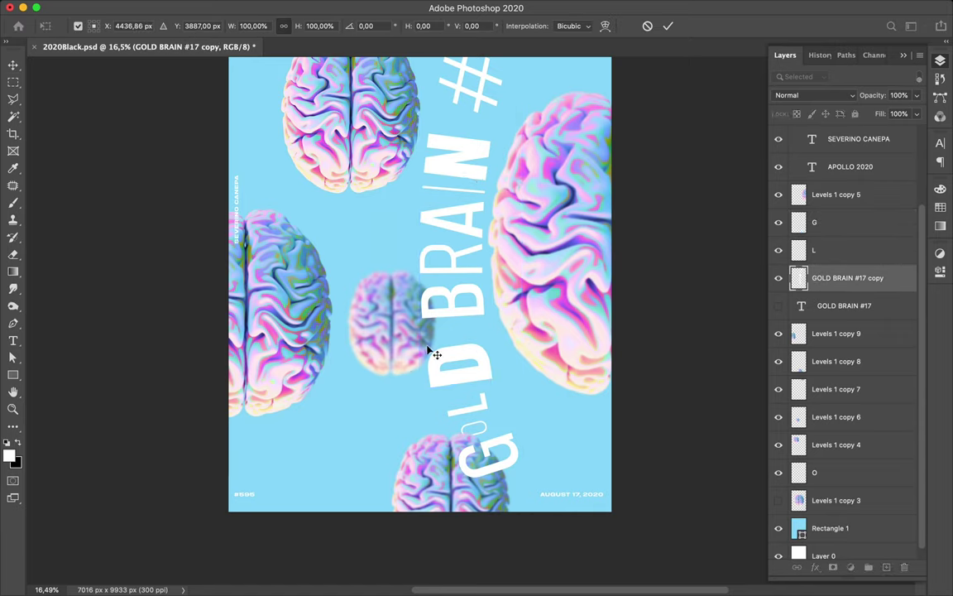
{"action": "key", "text": "Return"}
{"action": "key", "text": "l"}
{"action": "left_click", "coordinate": [406, 352]}
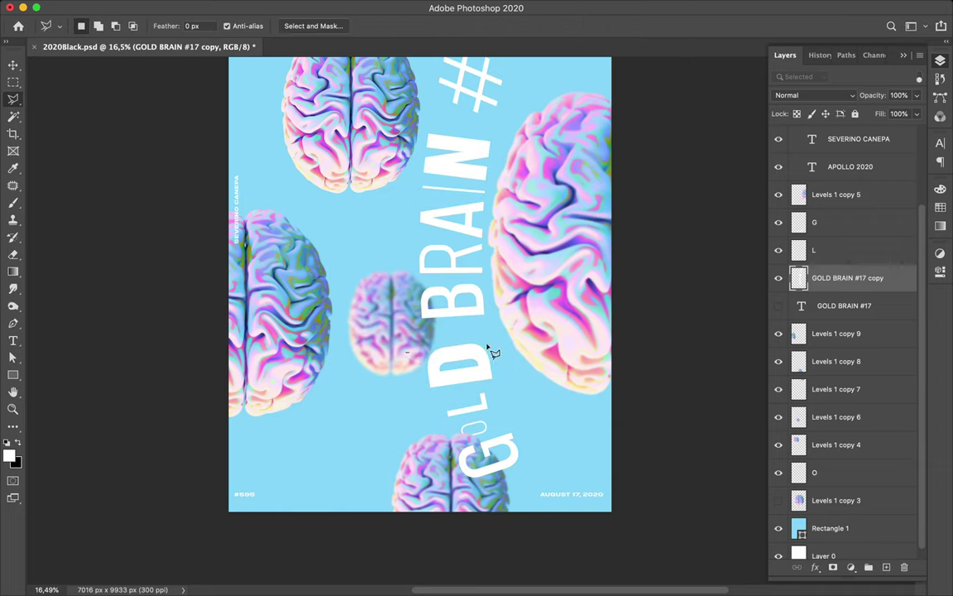
{"action": "left_click", "coordinate": [500, 327]}
{"action": "left_click", "coordinate": [503, 389]}
{"action": "left_click", "coordinate": [415, 395]}
{"action": "left_click", "coordinate": [408, 353]}
- Add the N and the top 17 to the lasso selection
{"action": "left_click", "coordinate": [99, 27]}
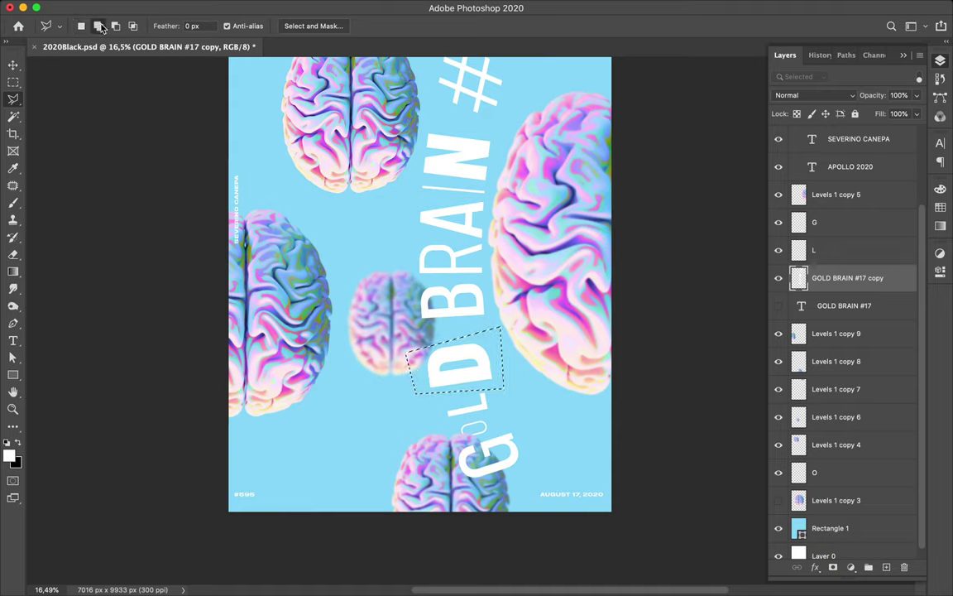
{"action": "left_click", "coordinate": [418, 124]}
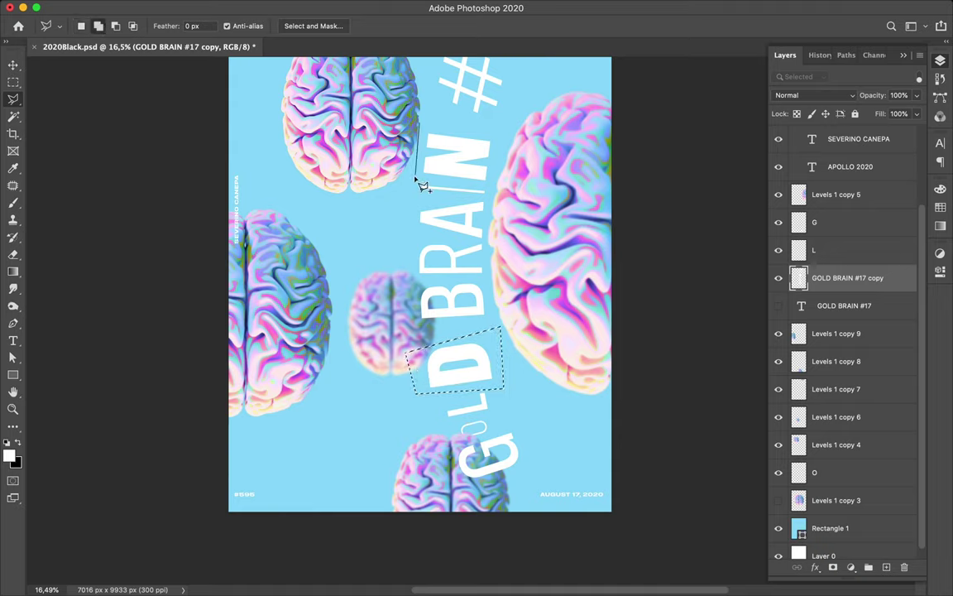
{"action": "left_click", "coordinate": [416, 176]}
{"action": "left_click", "coordinate": [495, 186]}
{"action": "left_click", "coordinate": [495, 135]}
{"action": "left_click", "coordinate": [424, 132]}
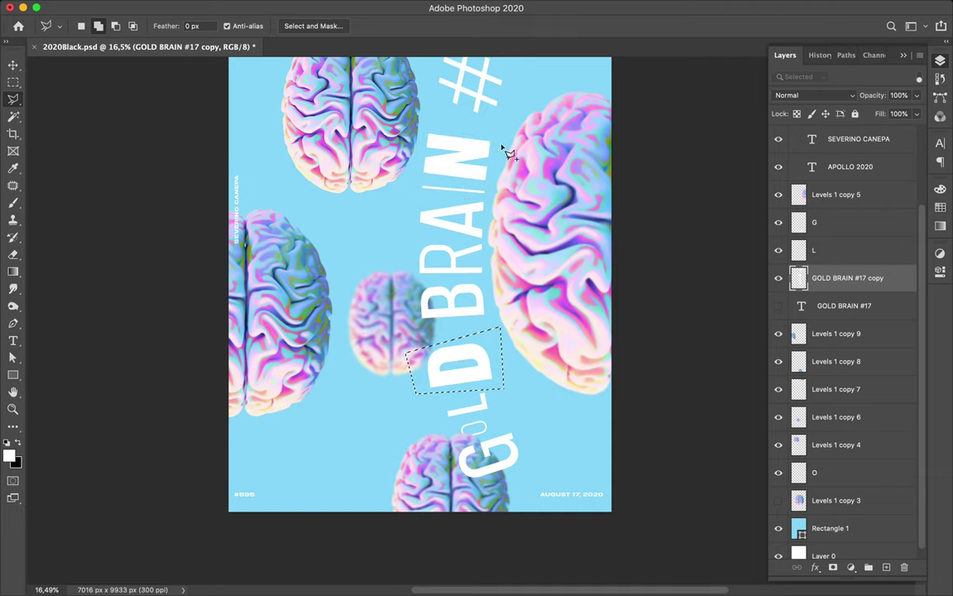
{"action": "scroll", "coordinate": [506, 153], "scroll_direction": "up", "scroll_amount": 3}
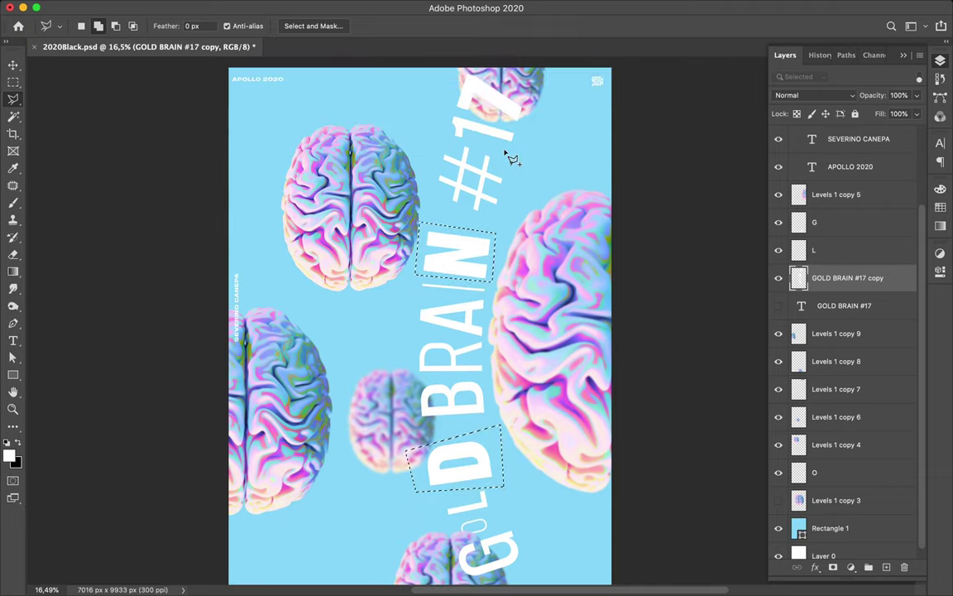
{"action": "left_click", "coordinate": [465, 68]}
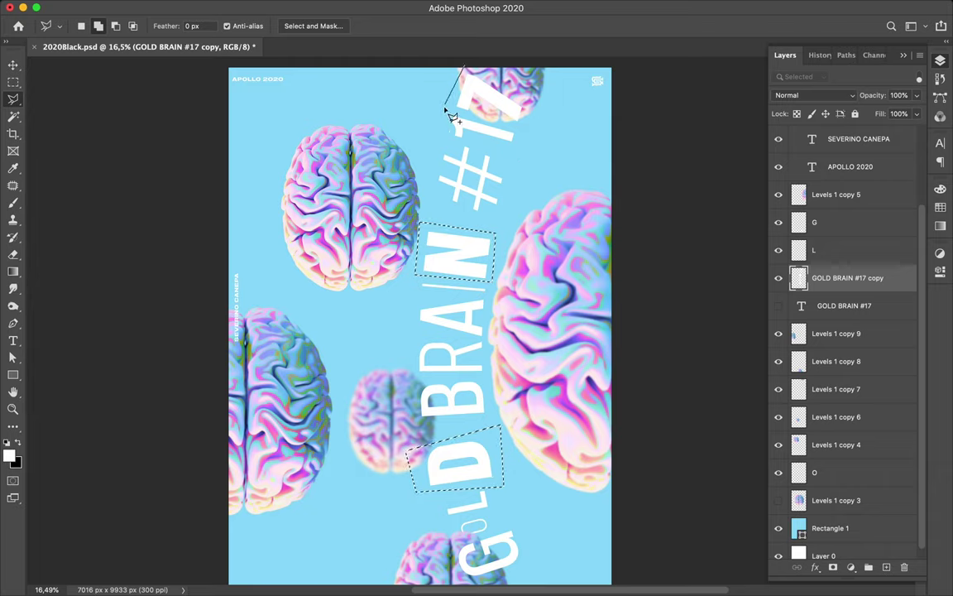
{"action": "left_click", "coordinate": [444, 108]}
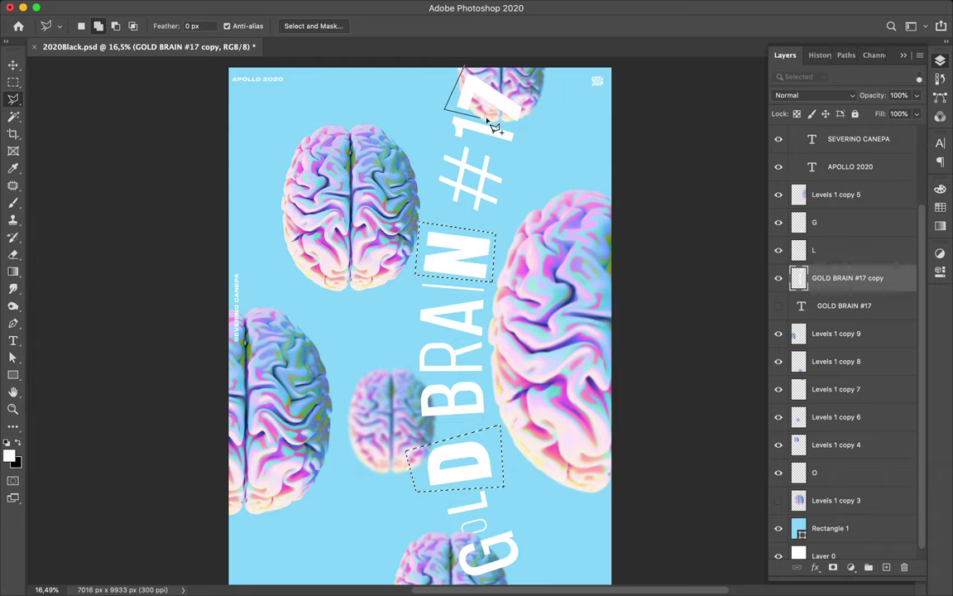
{"action": "left_click", "coordinate": [531, 129]}
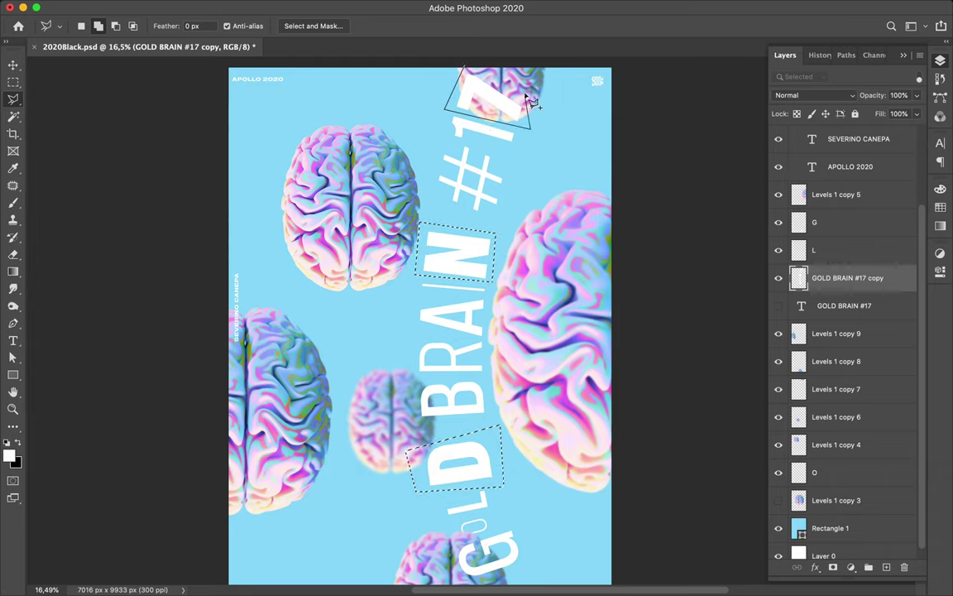
{"action": "key", "text": "Escape"}
{"action": "left_click", "coordinate": [472, 68]}
{"action": "left_click", "coordinate": [446, 108]}
{"action": "left_click", "coordinate": [529, 128]}
{"action": "left_click", "coordinate": [472, 69]}
- Re-outline only the D and lift it onto its own new layer with Layer via Cut
{"action": "left_click", "coordinate": [362, 414]}
{"action": "left_click", "coordinate": [422, 433]}
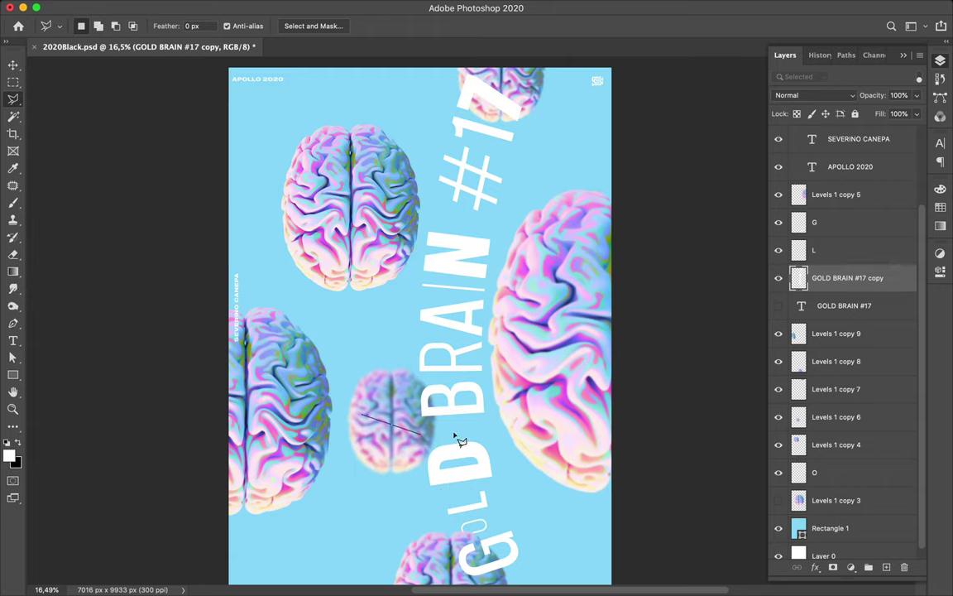
{"action": "left_click", "coordinate": [505, 432]}
{"action": "left_click", "coordinate": [506, 480]}
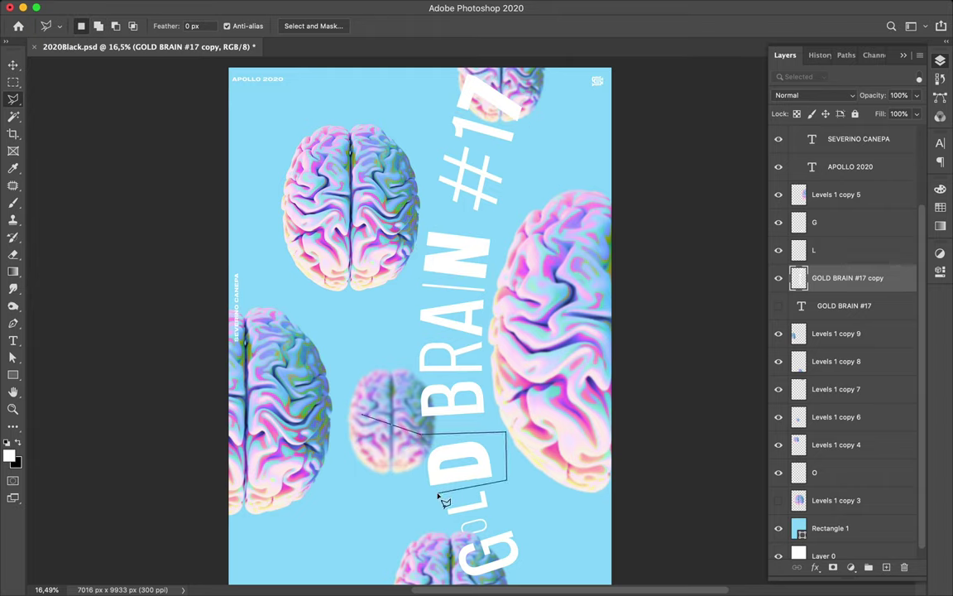
{"action": "left_click", "coordinate": [418, 495]}
{"action": "left_click", "coordinate": [365, 416]}
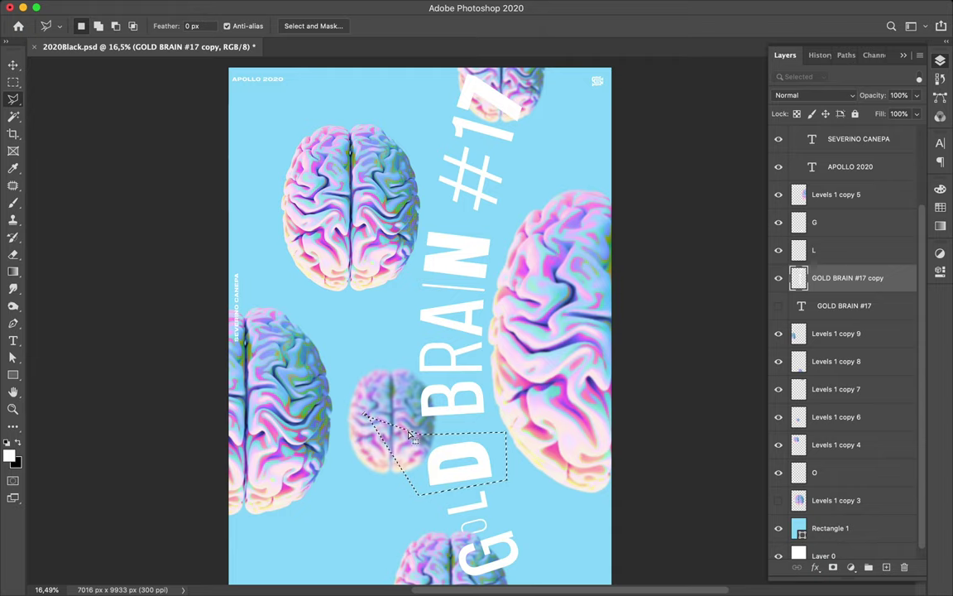
{"action": "key", "text": "ctrl+j"}
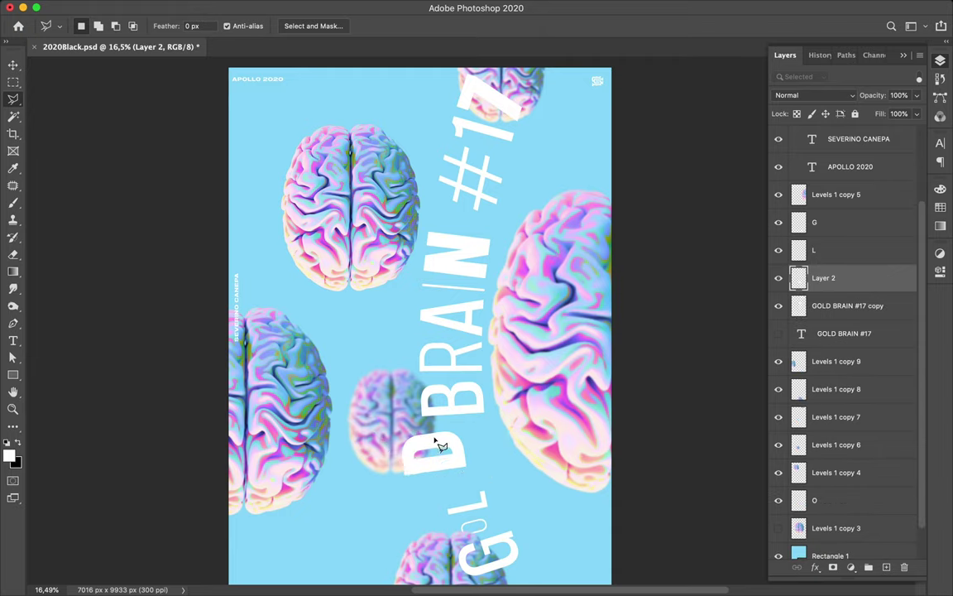
- Move the D down-right, enlarge it to about 133%, and nudge it slightly left and down
{"action": "key", "text": "v"}
{"action": "left_click_drag", "start_coordinate": [480, 449], "coordinate": [501, 458]}
{"action": "key", "text": "ctrl+t"}
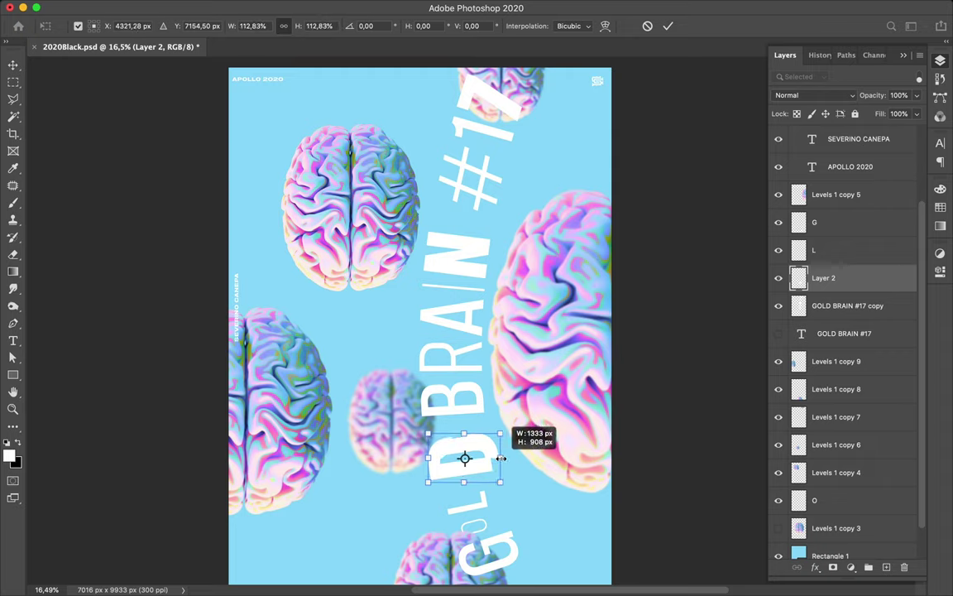
{"action": "left_click_drag", "start_coordinate": [501, 458], "coordinate": [514, 459]}
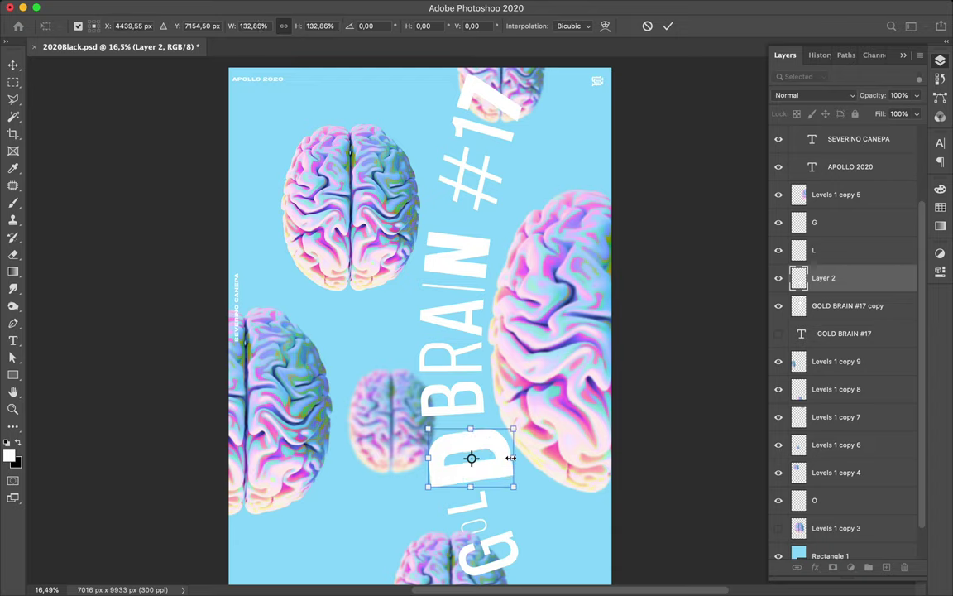
{"action": "key", "text": "Return"}
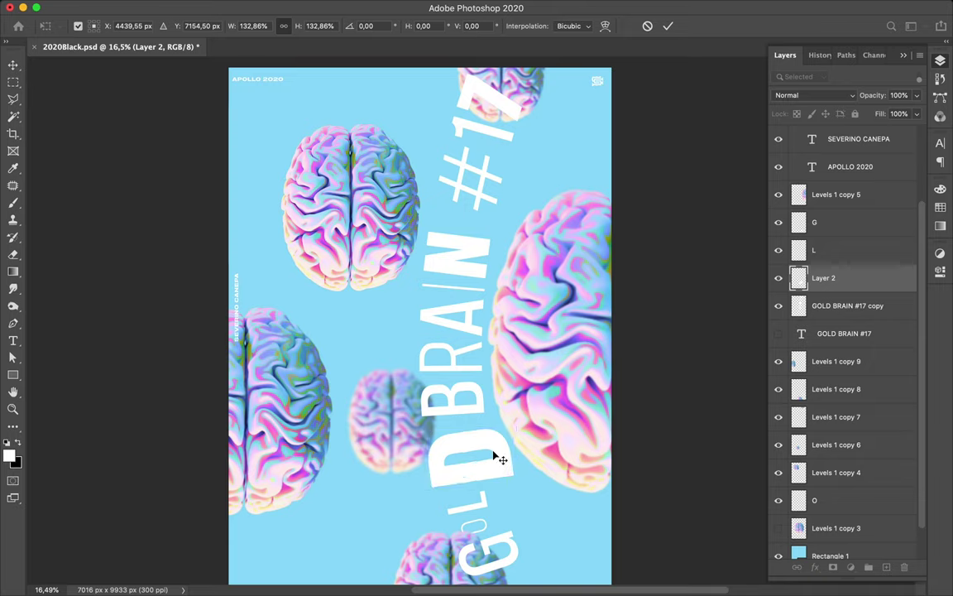
{"action": "left_click_drag", "start_coordinate": [497, 457], "coordinate": [492, 464]}
- Pick the G and L layers from the canvas, then reselect Layer 2 holding the D
{"action": "key", "text": "super"}
{"action": "left_click", "coordinate": [512, 544], "text": "super"}
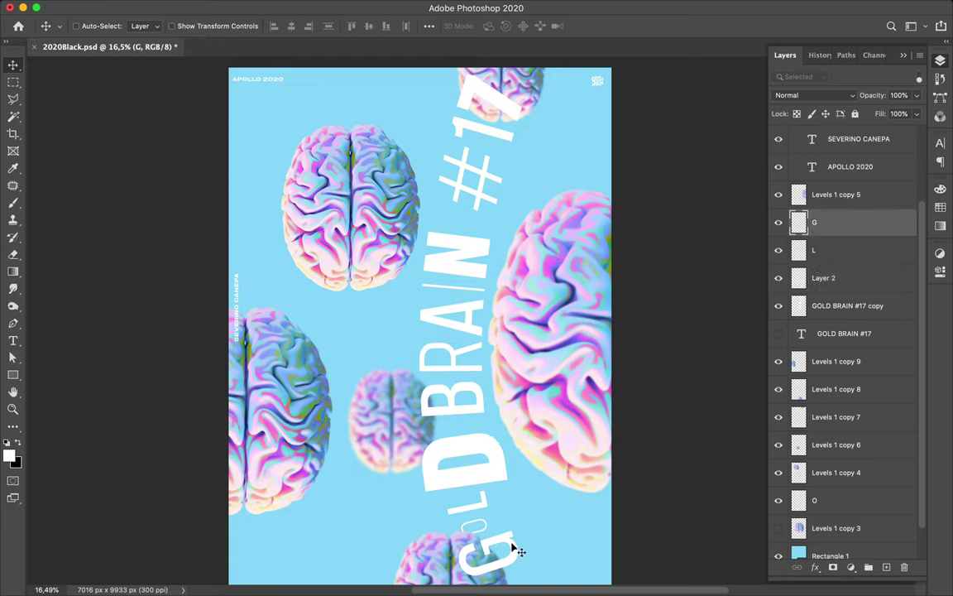
{"action": "left_click", "coordinate": [489, 506], "text": "super"}
{"action": "left_click", "coordinate": [489, 508], "text": "super"}
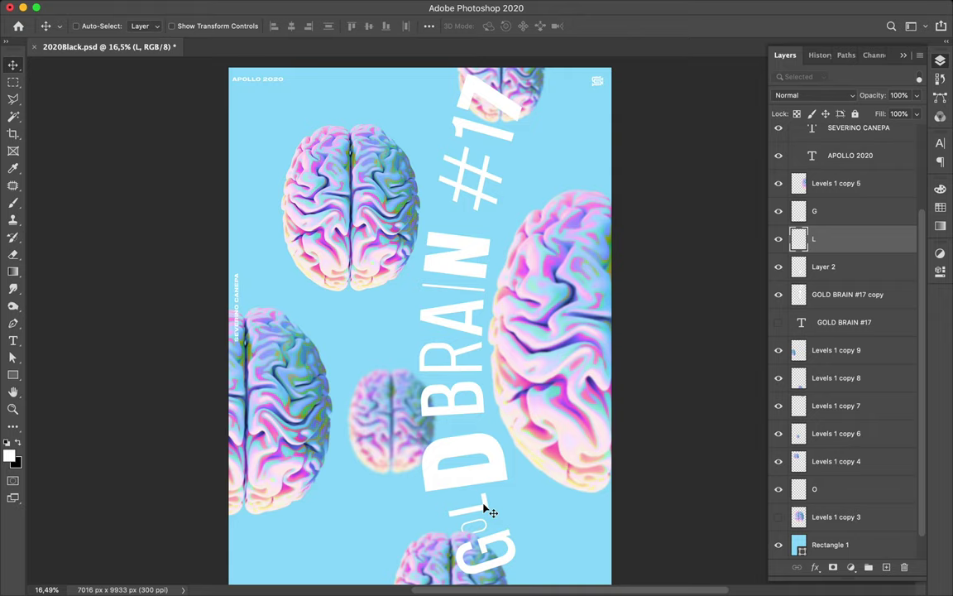
{"action": "left_click", "coordinate": [495, 490], "text": "super"}
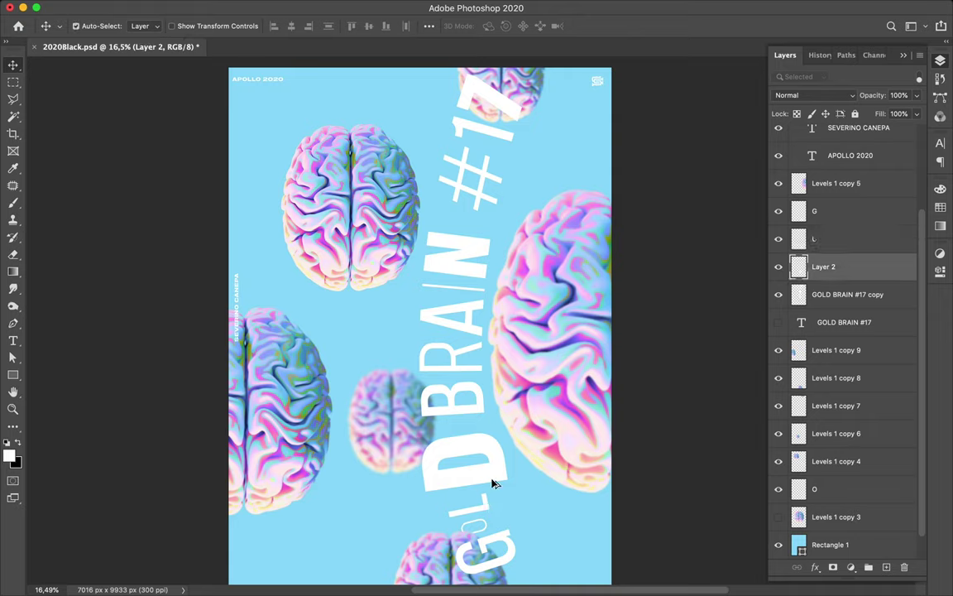
- Apply a Gaussian Blur of about 37,4 px radius to the D on Layer 2
{"action": "key", "text": "super"}
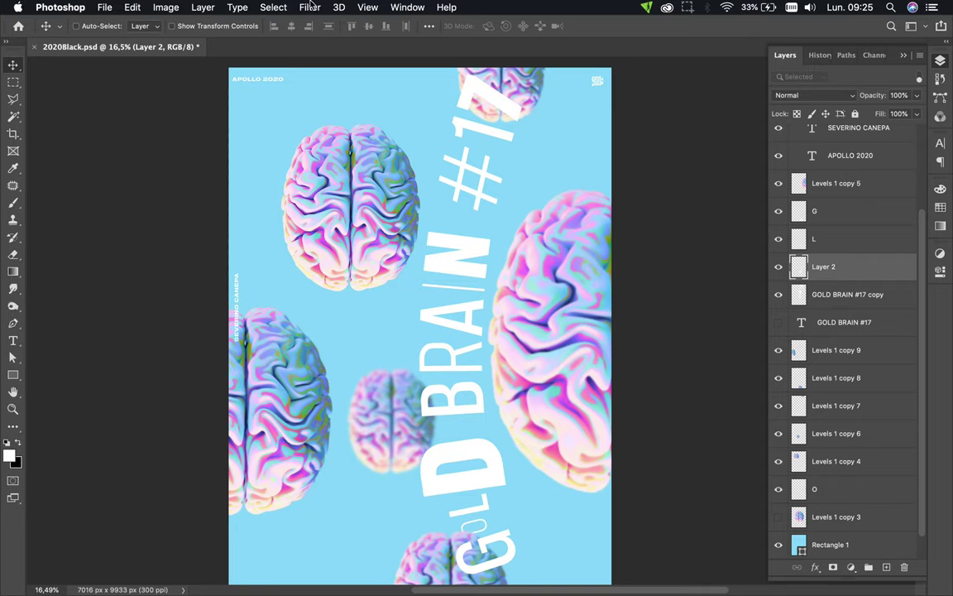
{"action": "left_click", "coordinate": [306, 8]}
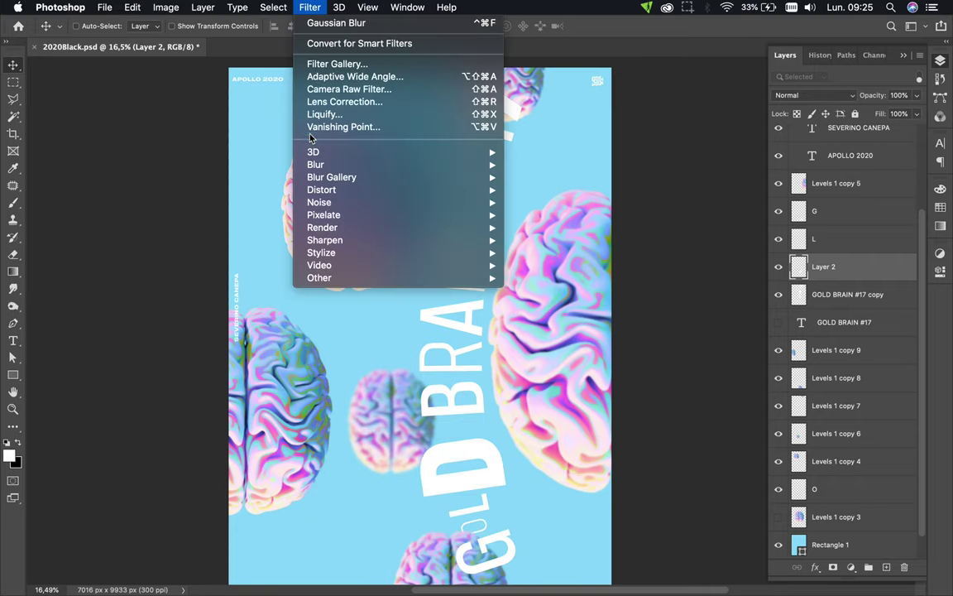
{"action": "mouse_move", "coordinate": [388, 176]}
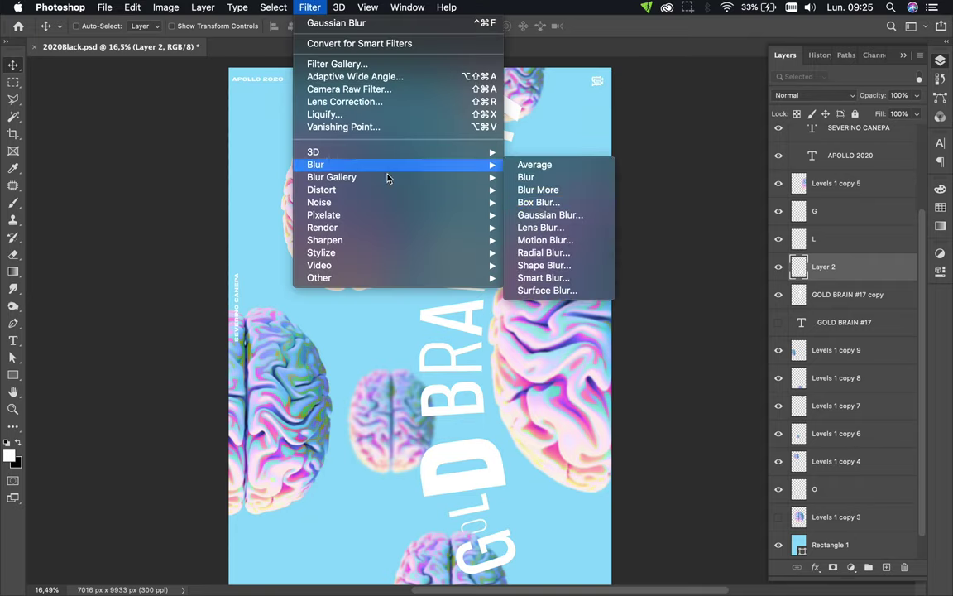
{"action": "left_click", "coordinate": [557, 216]}
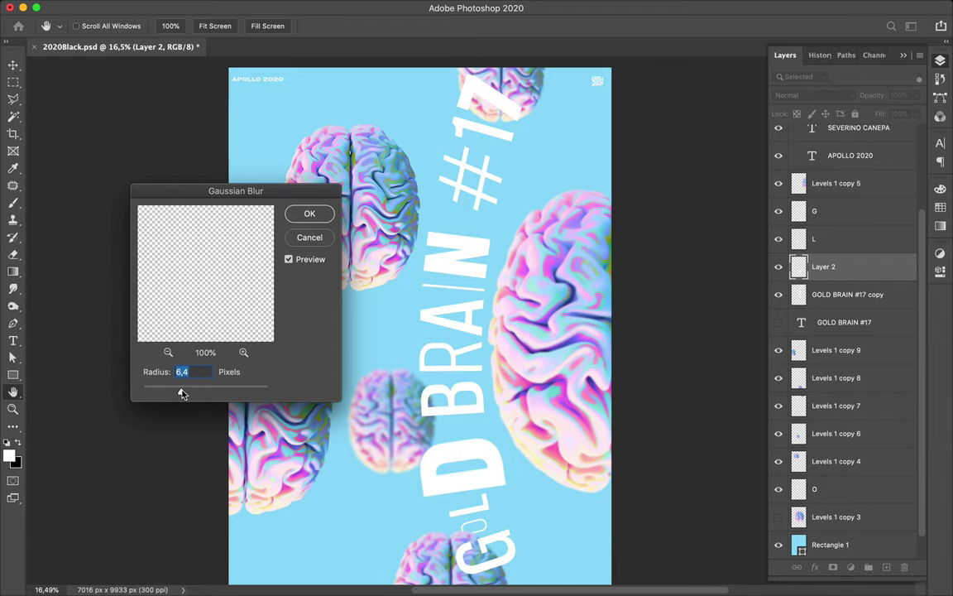
{"action": "left_click_drag", "start_coordinate": [184, 395], "coordinate": [195, 394]}
{"action": "left_click_drag", "start_coordinate": [196, 394], "coordinate": [207, 394]}
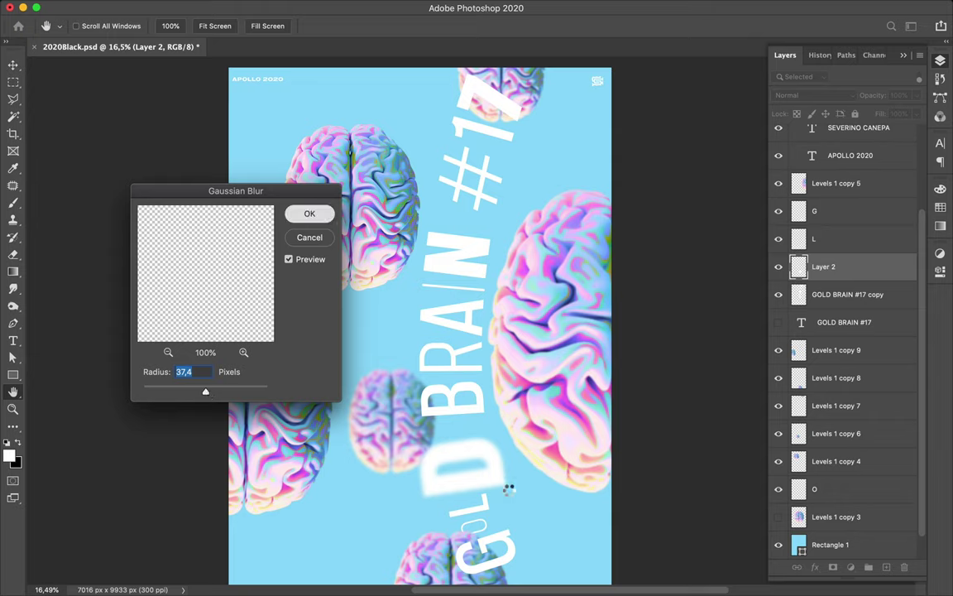
{"action": "key", "text": "Return"}
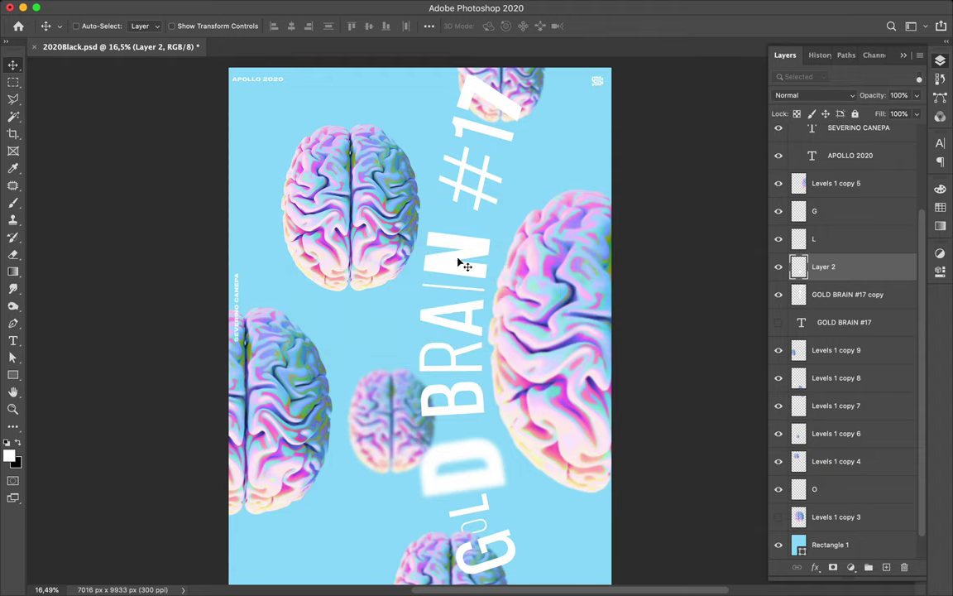
{"action": "left_click", "coordinate": [459, 263], "text": "super"}
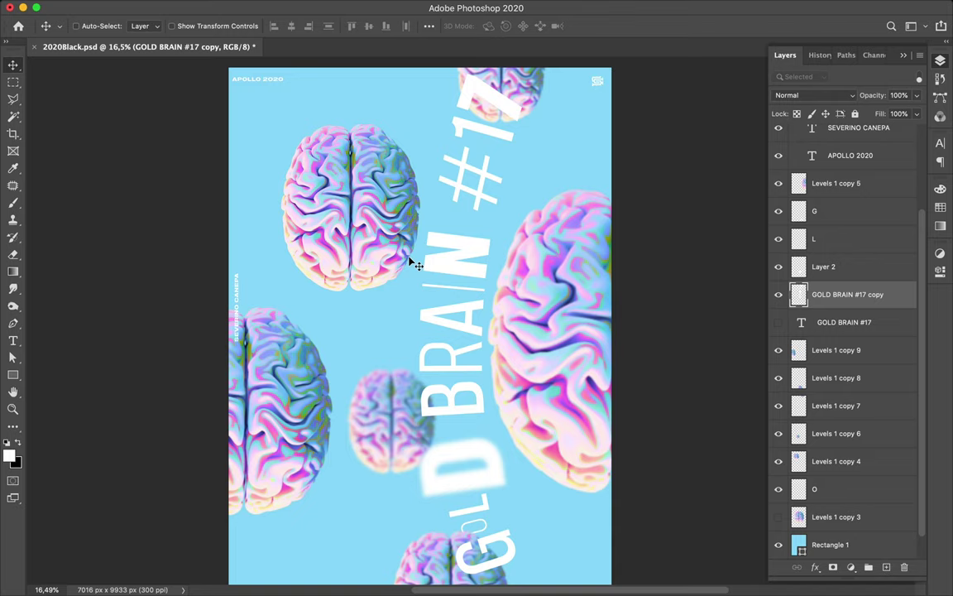
- Rename Layer 2, which holds the blurred letter, to 'D'
{"action": "left_click", "coordinate": [499, 473], "text": "super"}
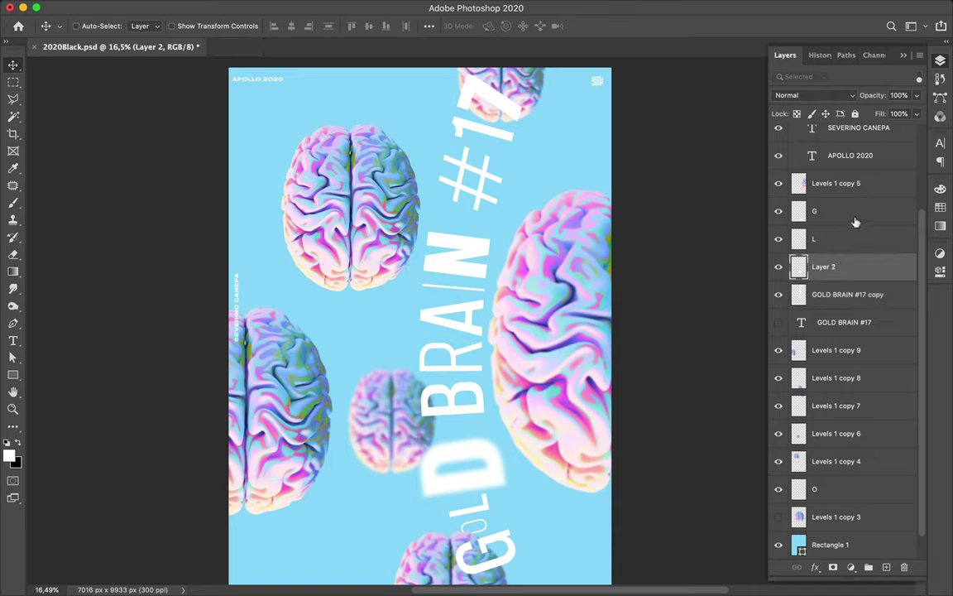
{"action": "double_click", "coordinate": [824, 267]}
{"action": "type", "text": "D"}
{"action": "key", "text": "Return"}
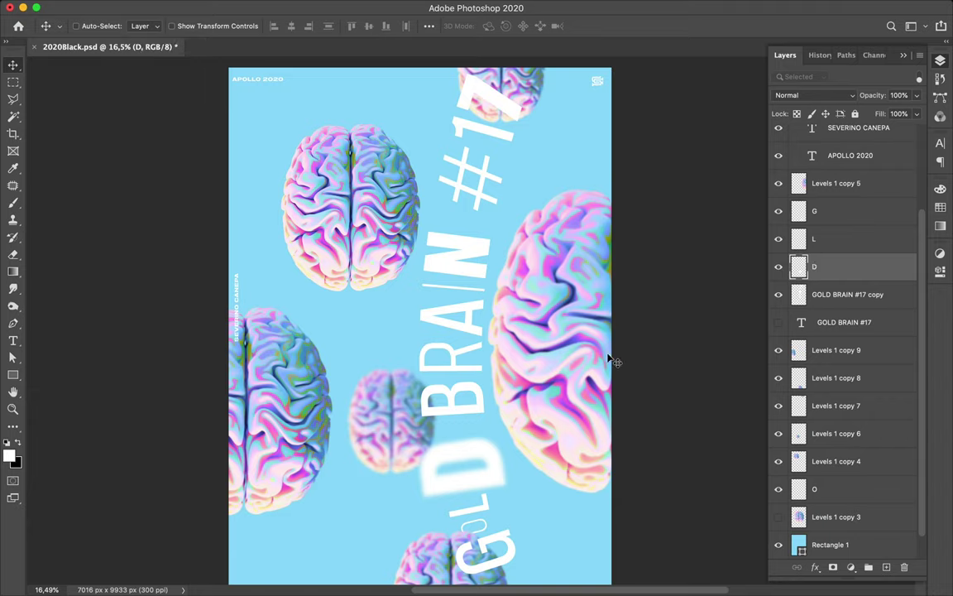
- Cut the N from the GOLD BRAIN #17 copy layer and paste it onto a new layer
{"action": "left_click", "coordinate": [463, 276], "text": "super"}
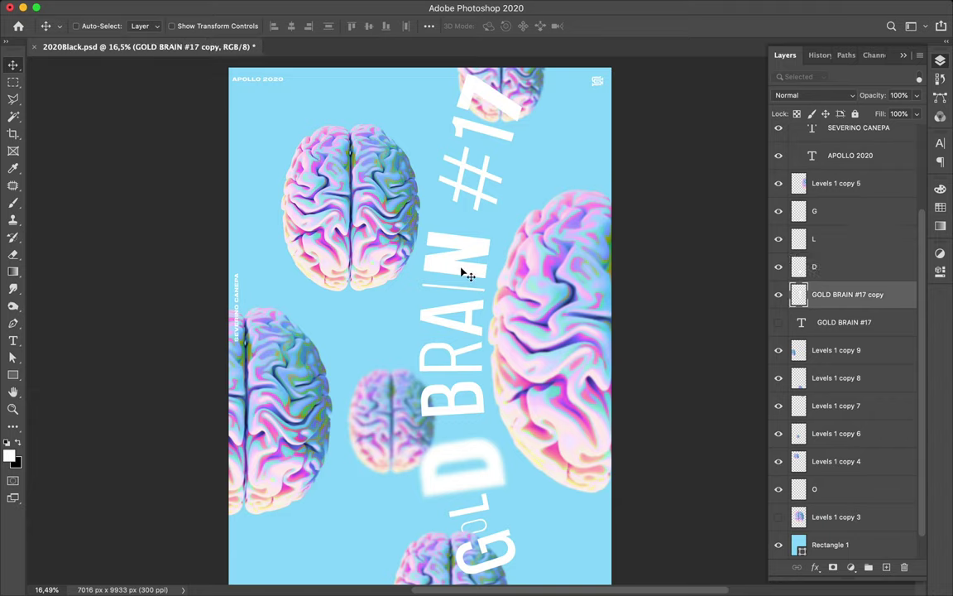
{"action": "key", "text": "super"}
{"action": "key", "text": "l"}
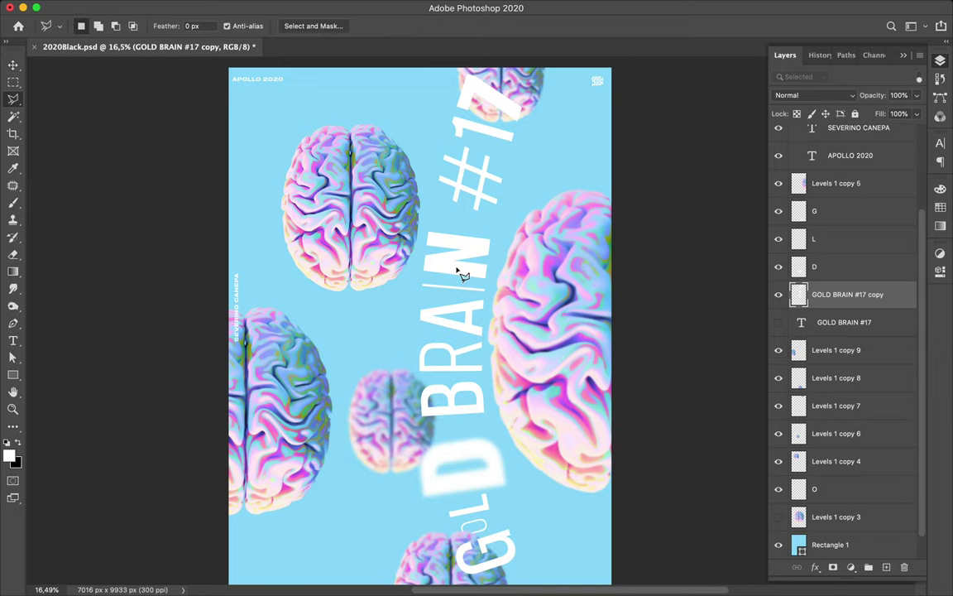
{"action": "left_click", "coordinate": [420, 222]}
{"action": "left_click", "coordinate": [419, 279]}
{"action": "left_click", "coordinate": [508, 284]}
{"action": "left_click", "coordinate": [502, 224]}
{"action": "left_click", "coordinate": [420, 223]}
{"action": "key", "text": "Delete"}
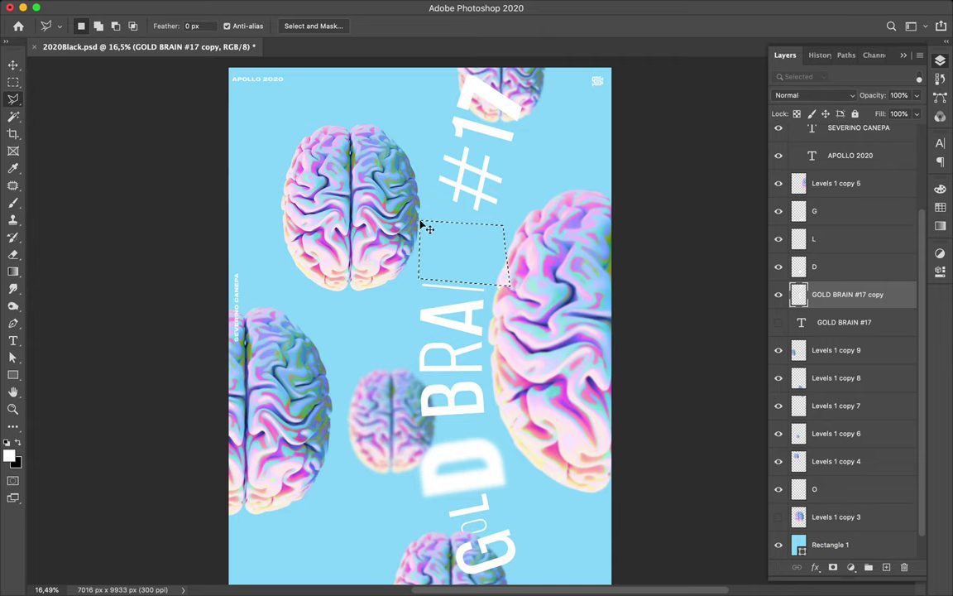
{"action": "key", "text": "super+v"}
- Scale the N to about 148%, nudge it right, and reapply the Gaussian Blur
{"action": "key", "text": "v"}
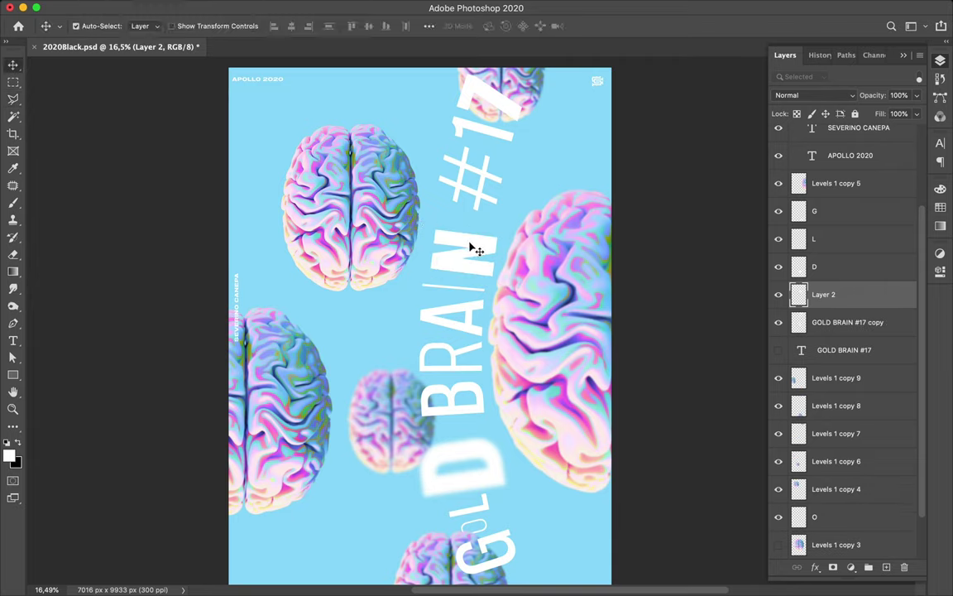
{"action": "key", "text": "super+t"}
{"action": "left_click_drag", "start_coordinate": [432, 253], "coordinate": [399, 253]}
{"action": "key", "text": "Return"}
{"action": "left_click_drag", "start_coordinate": [475, 245], "coordinate": [482, 241]}
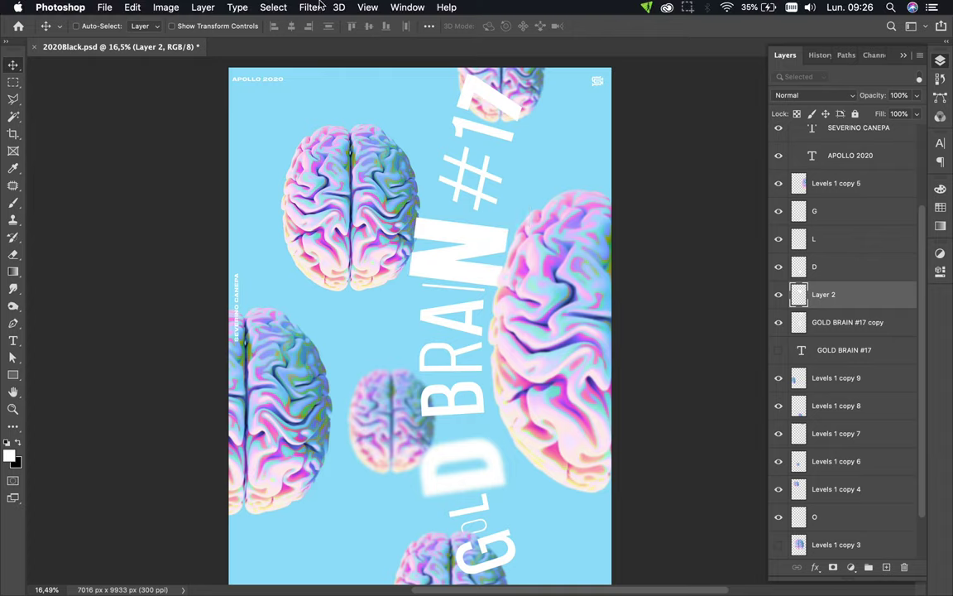
{"action": "left_click", "coordinate": [308, 7]}
{"action": "left_click", "coordinate": [324, 23]}
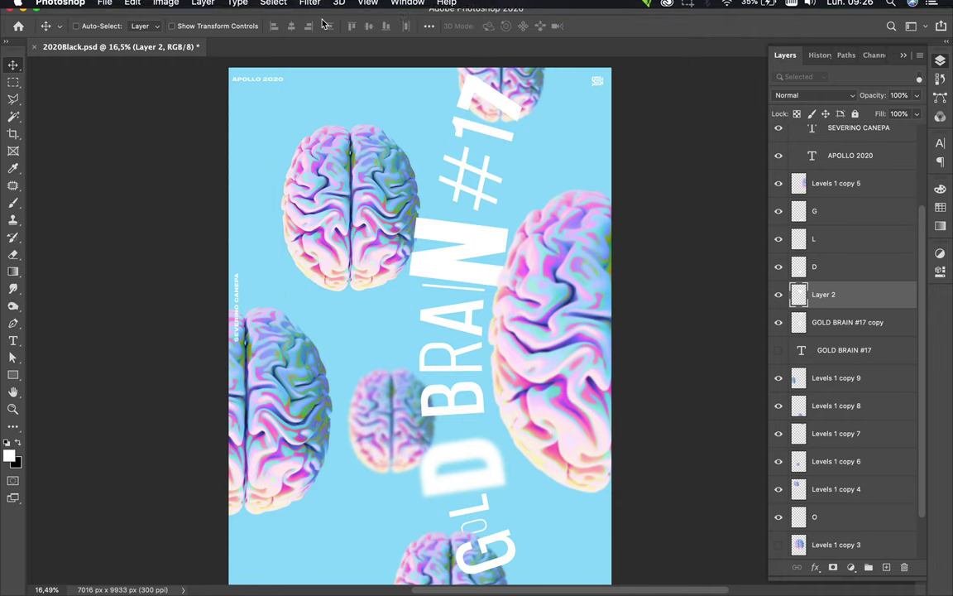
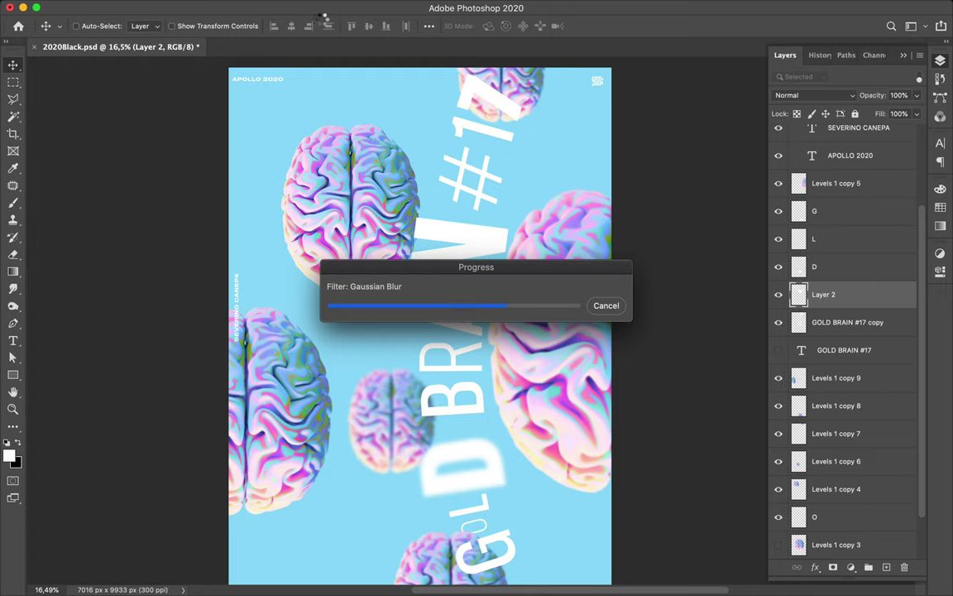
- Select the GOLD BRAIN #17 copy layer and draw a polygonal selection around the #
{"action": "key", "text": "super"}
{"action": "left_click", "coordinate": [485, 170], "text": "super"}
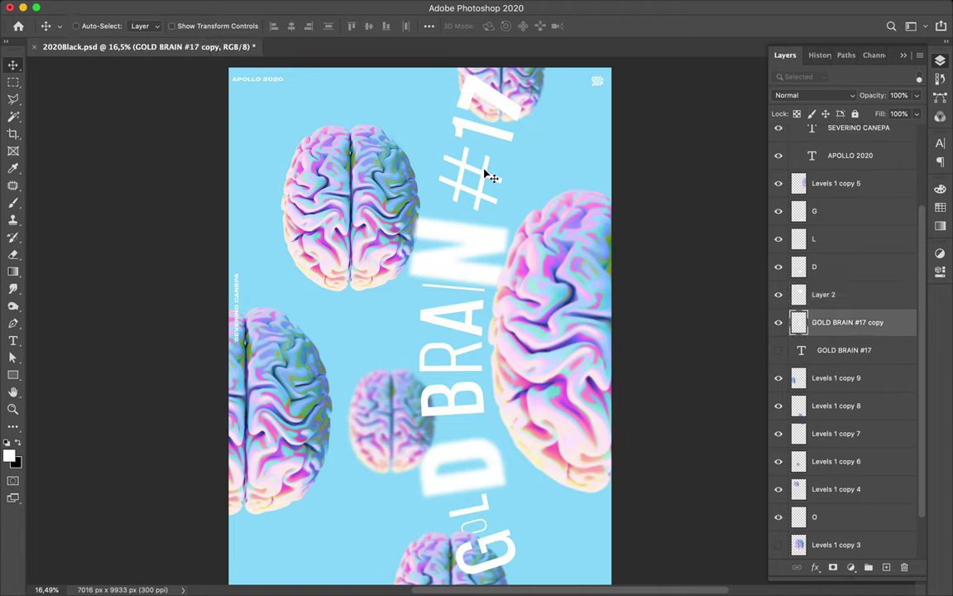
{"action": "key", "text": "super"}
{"action": "key", "text": "l"}
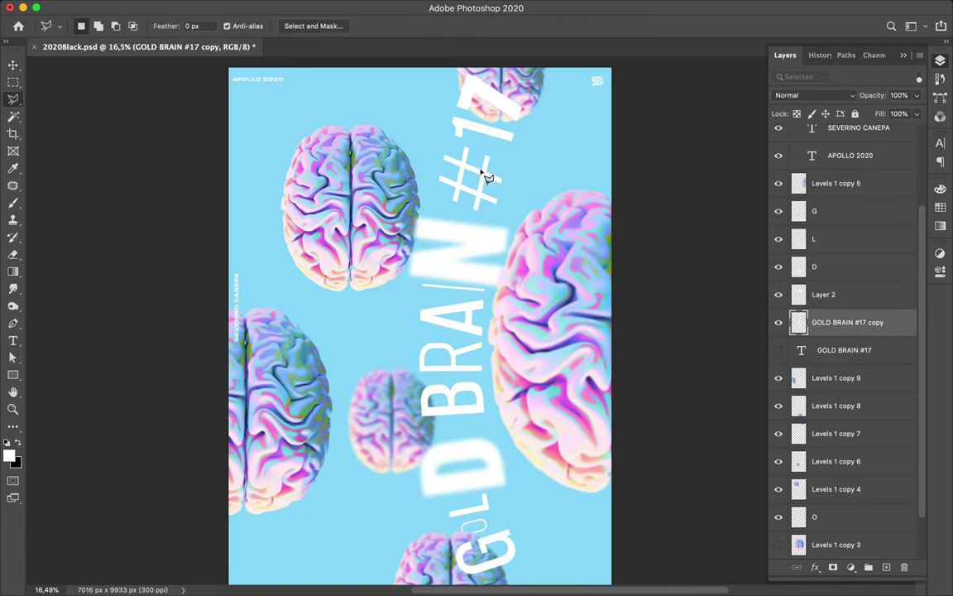
{"action": "left_click", "coordinate": [439, 138]}
{"action": "left_click", "coordinate": [513, 153]}
{"action": "left_click", "coordinate": [510, 213]}
{"action": "left_click", "coordinate": [432, 199]}
{"action": "left_click", "coordinate": [428, 158]}
{"action": "left_click", "coordinate": [446, 145]}
- Move the # onto its own layer and shrink it to 60%
{"action": "key", "text": "ctrl+x"}
{"action": "key", "text": "ctrl+v"}
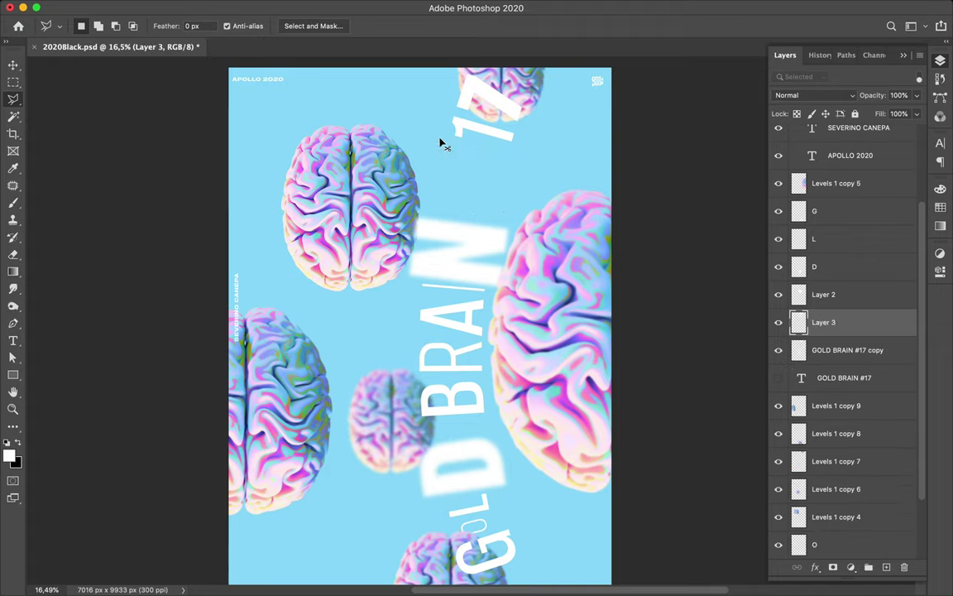
{"action": "key", "text": "v"}
{"action": "key", "text": "ctrl+t"}
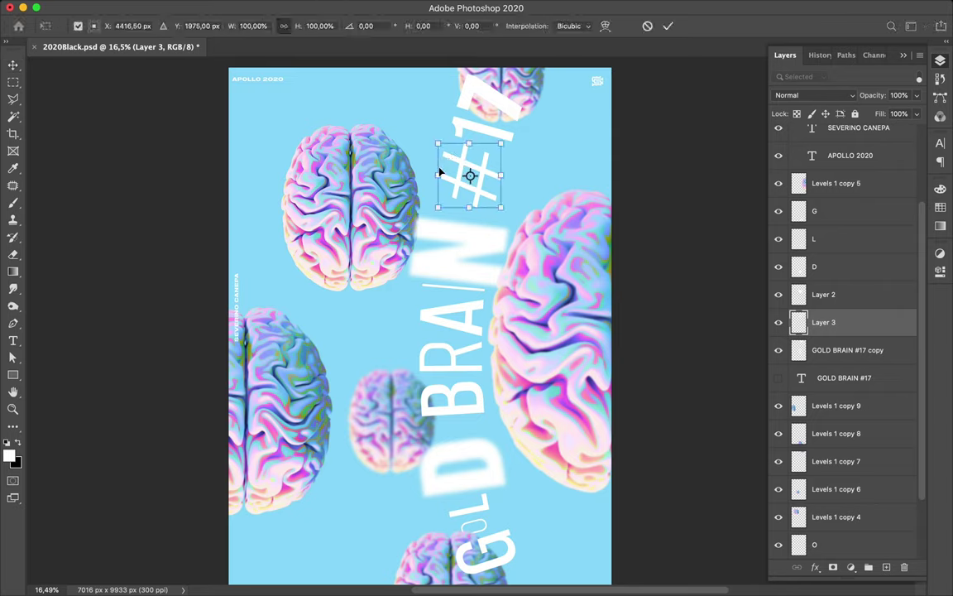
{"action": "left_click_drag", "start_coordinate": [440, 174], "coordinate": [477, 182]}
{"action": "key", "text": "Return"}
- Try moving the text copy down, undo it, and select the # layer
{"action": "key", "text": "super"}
{"action": "left_click_drag", "start_coordinate": [490, 132], "coordinate": [489, 159]}
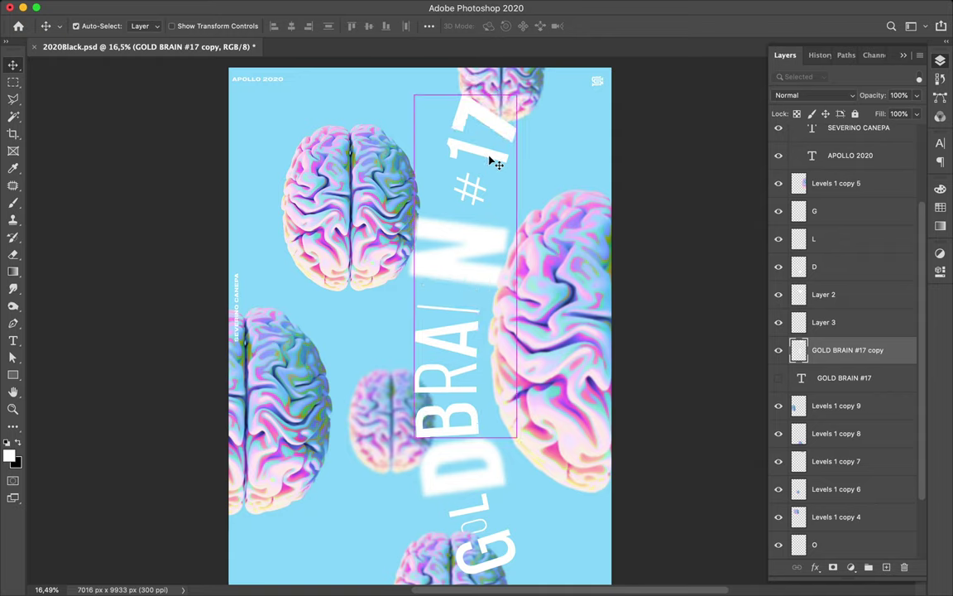
{"action": "key", "text": "super+z"}
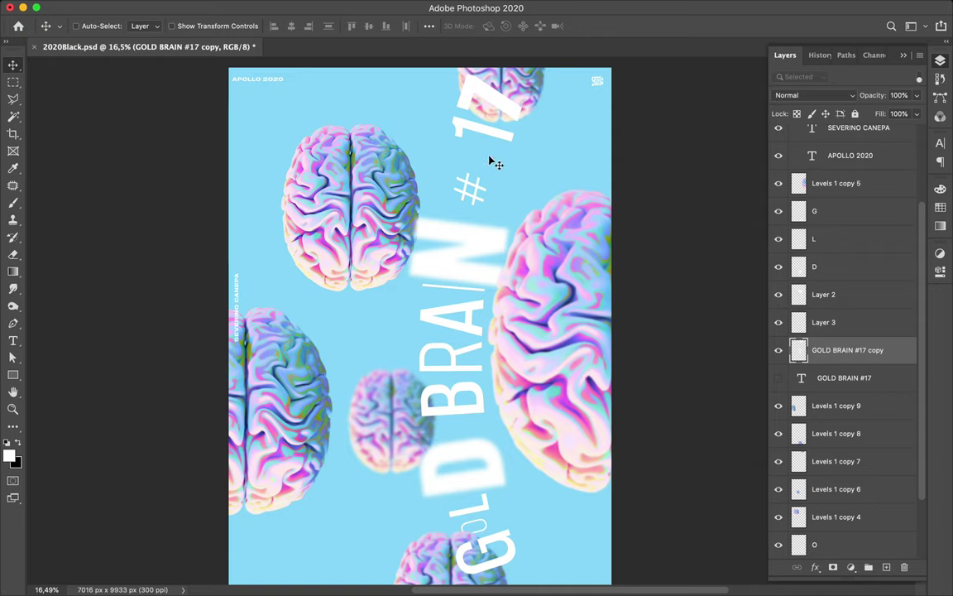
{"action": "key", "text": "super"}
{"action": "left_click", "coordinate": [478, 201], "text": "super"}
- Name the split-off letter layers '#' and 'N'
{"action": "double_click", "coordinate": [825, 321]}
{"action": "type", "text": "#"}
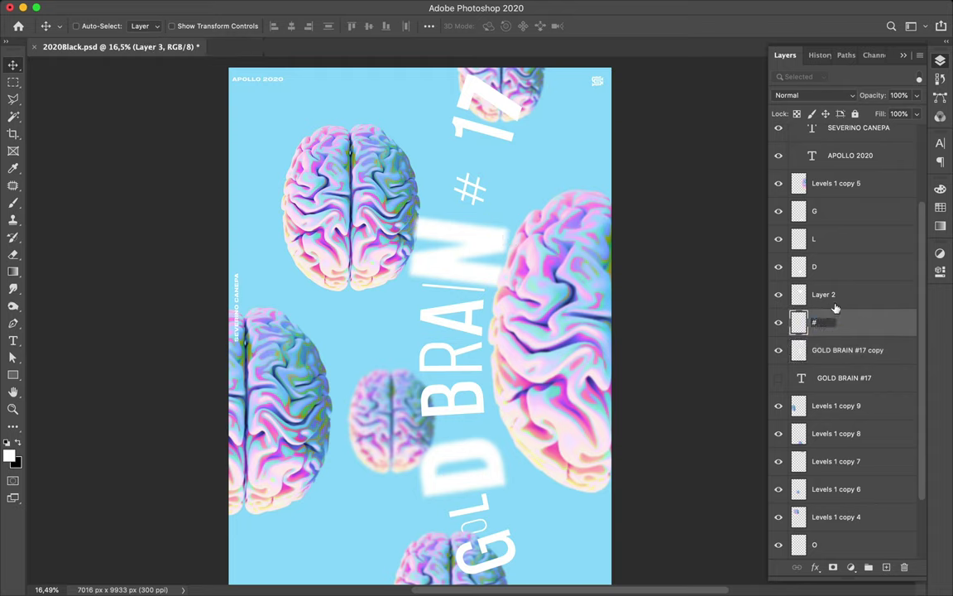
{"action": "left_click", "coordinate": [832, 298]}
{"action": "left_click", "coordinate": [779, 295]}
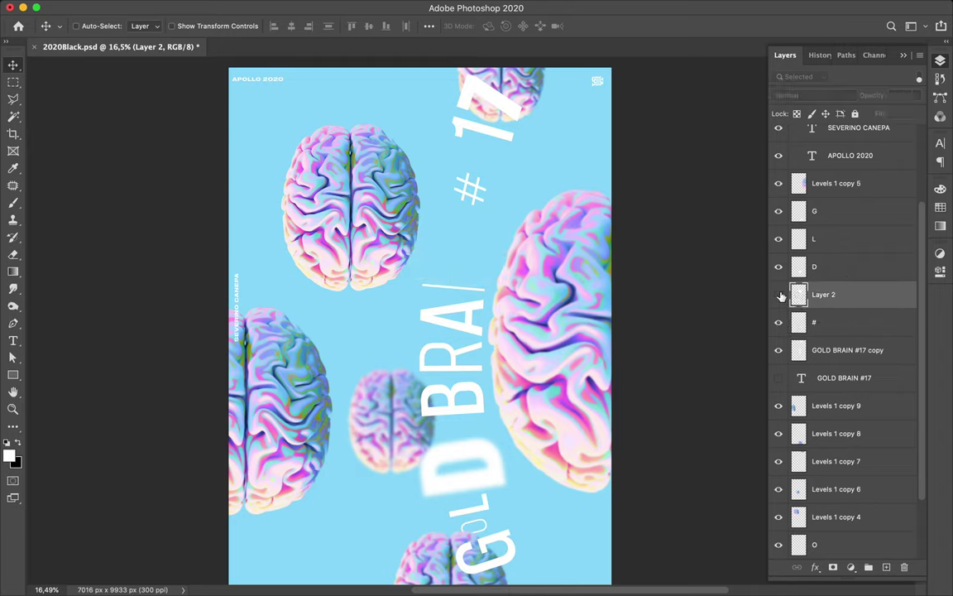
{"action": "left_click", "coordinate": [779, 296]}
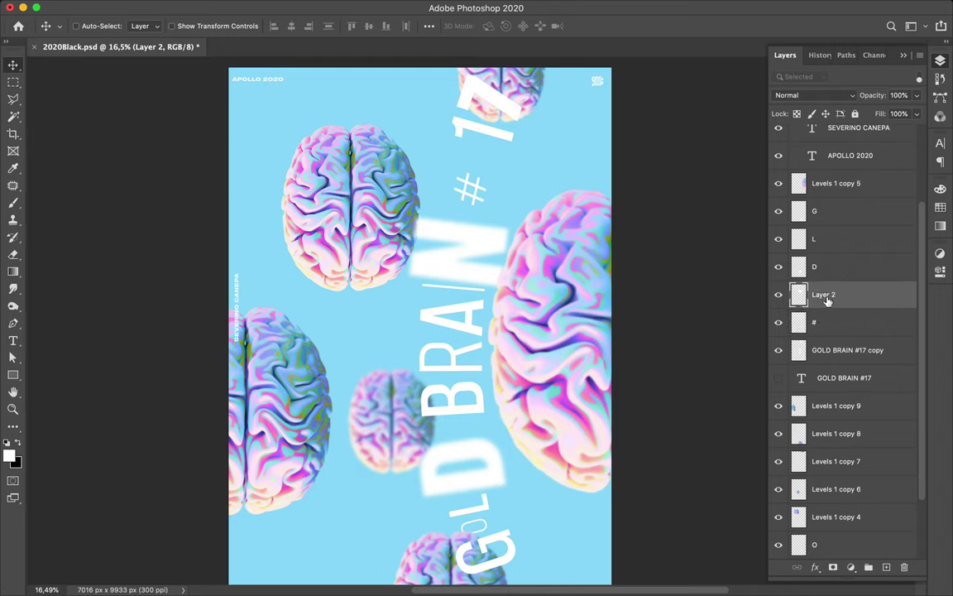
{"action": "type", "text": "M"}
{"action": "key", "text": "Return"}
- Draw a polygonal selection around the 17 on the GOLD BRAIN #17 copy layer
{"action": "left_click", "coordinate": [511, 109]}
{"action": "key", "text": "l"}
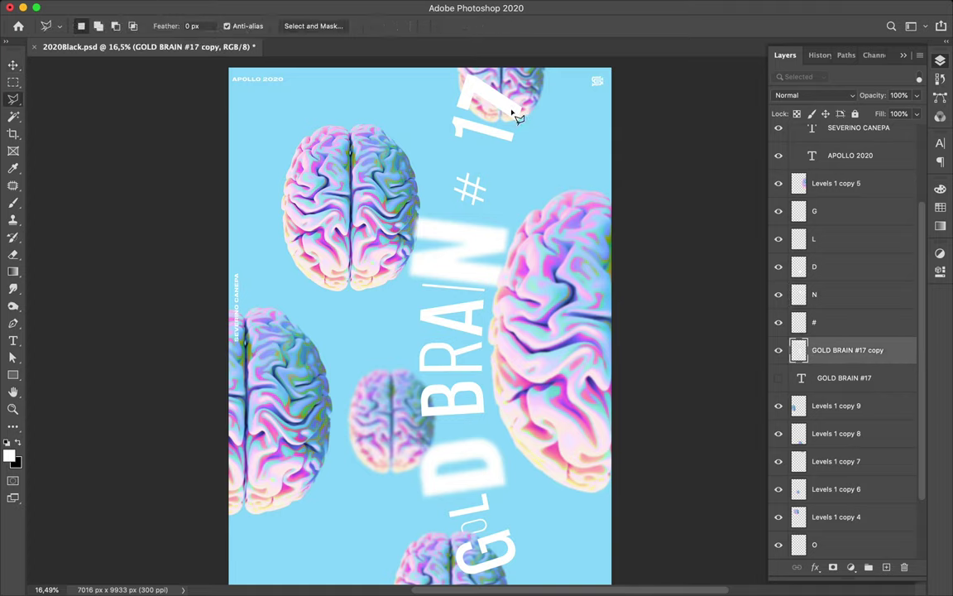
{"action": "left_click", "coordinate": [465, 73]}
{"action": "left_click", "coordinate": [446, 109]}
{"action": "left_click", "coordinate": [523, 132]}
{"action": "left_click", "coordinate": [526, 97]}
{"action": "left_click", "coordinate": [464, 73]}
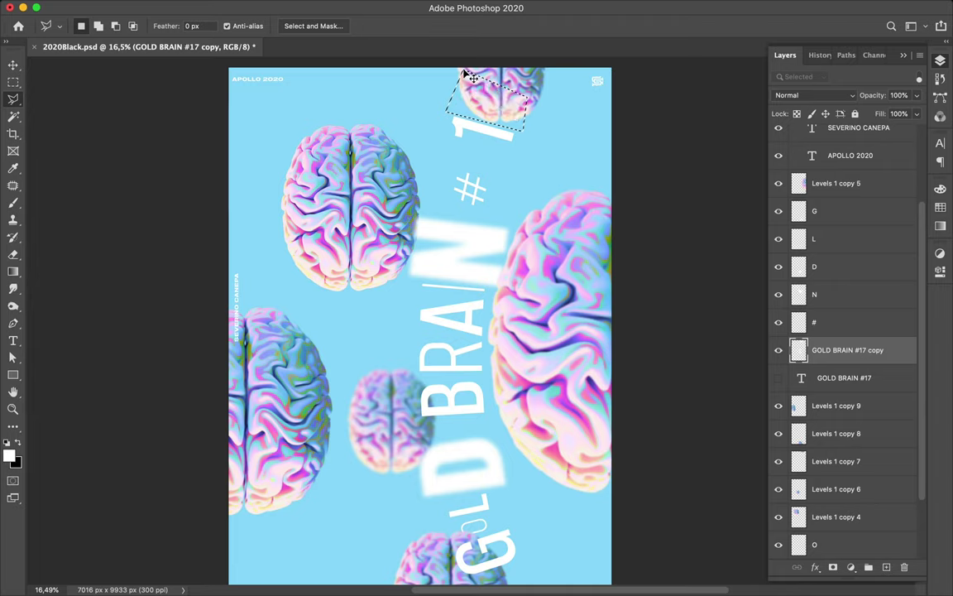
- Copy the selection to a new layer and enlarge the 7 to about 130%
{"action": "key", "text": "super+j"}
{"action": "key", "text": "super+t"}
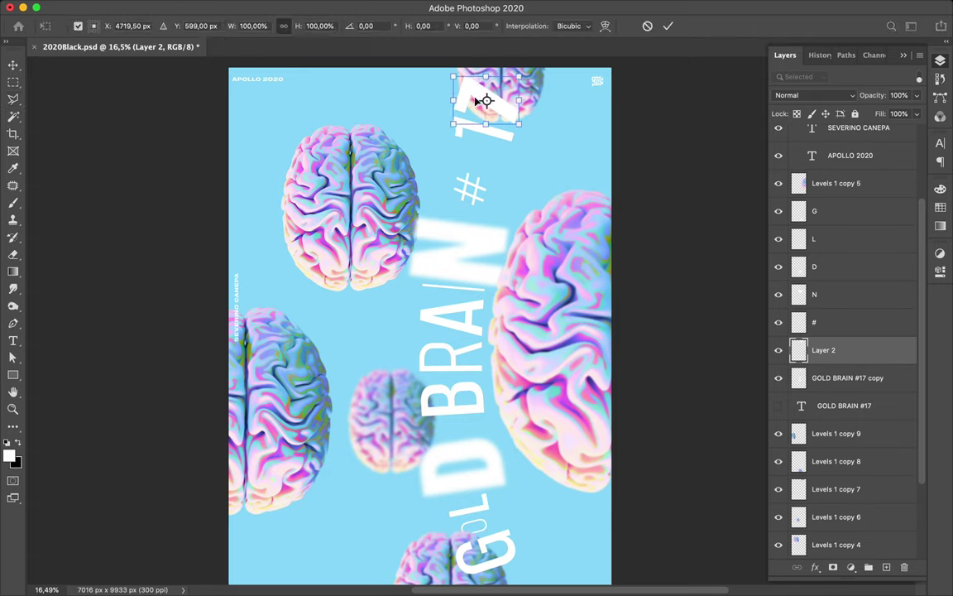
{"action": "left_click_drag", "start_coordinate": [454, 104], "coordinate": [434, 99]}
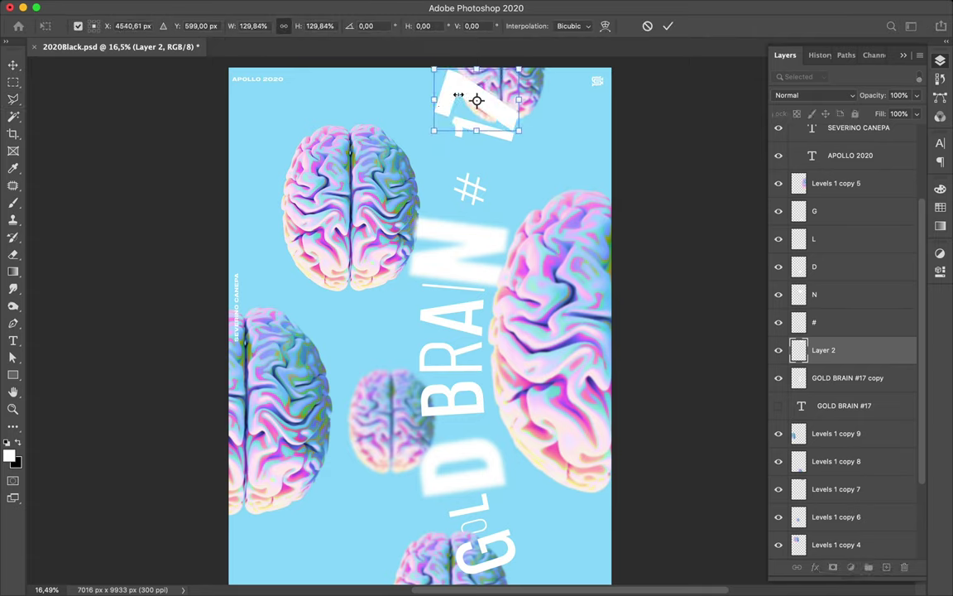
{"action": "key", "text": "Return"}
- Move the enlarged 7 down-left over the upper brain
{"action": "key", "text": "l"}
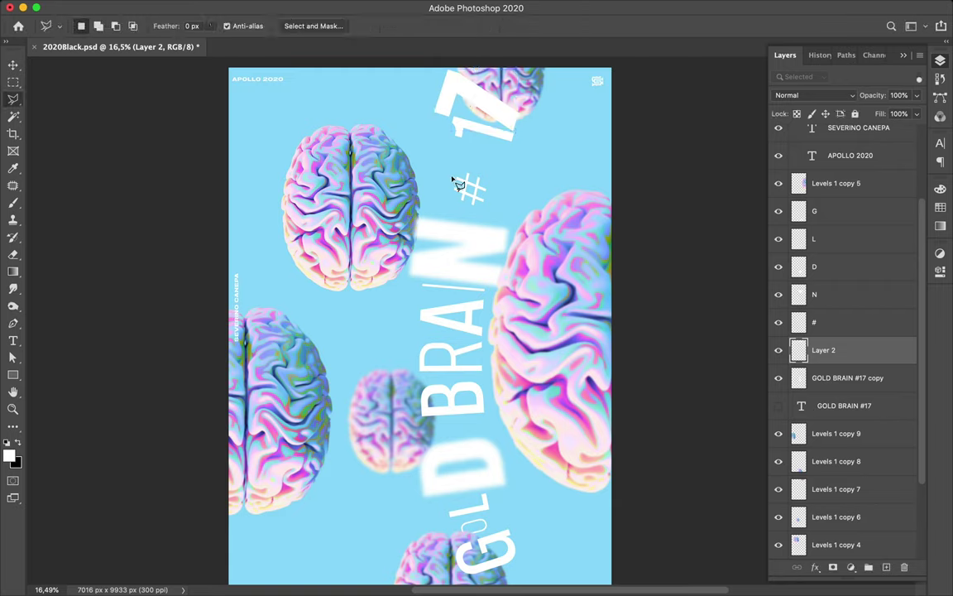
{"action": "left_click", "coordinate": [390, 182]}
{"action": "key", "text": "v"}
{"action": "key", "text": "m"}
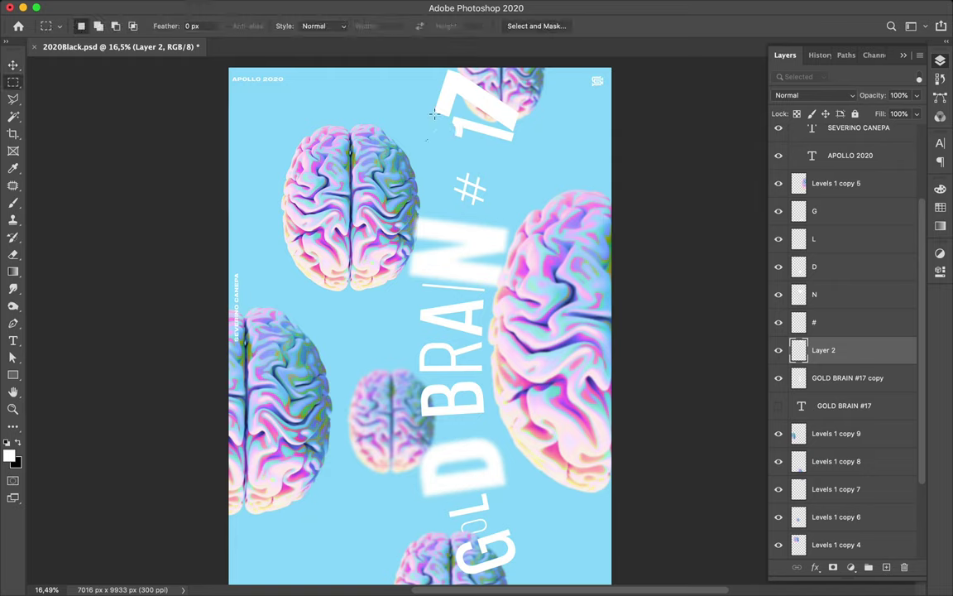
{"action": "key", "text": "v"}
{"action": "left_click_drag", "start_coordinate": [445, 103], "coordinate": [377, 166]}
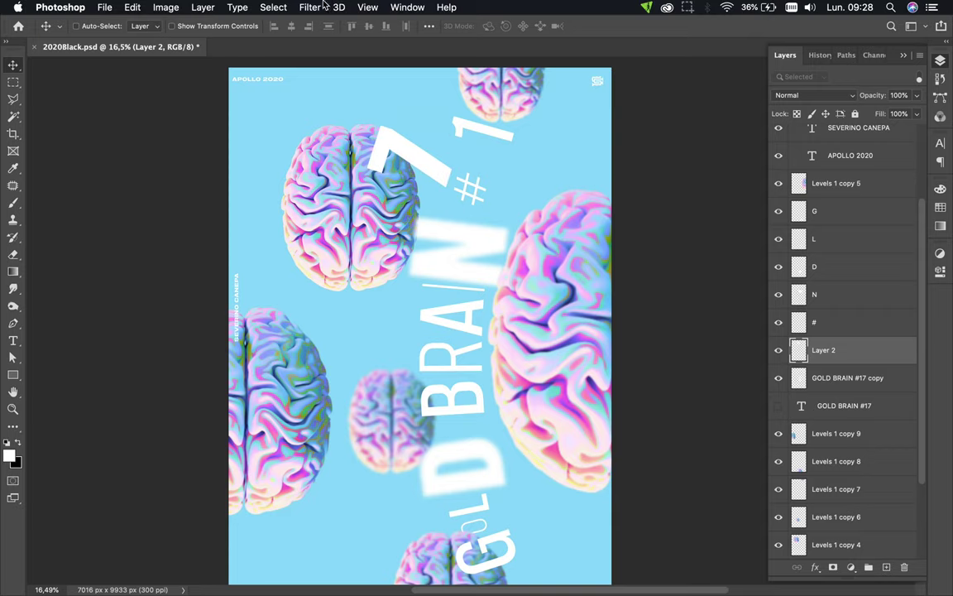
{"action": "left_click", "coordinate": [311, 6]}
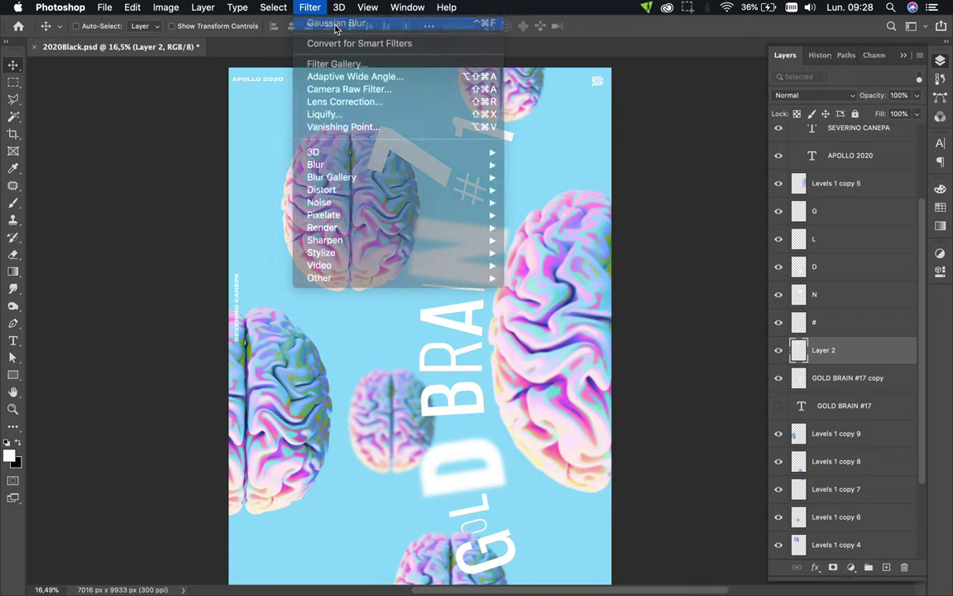
- Gaussian-blur the large 7, move it top right, name its layer '7', and lower the text copy
{"action": "left_click", "coordinate": [333, 23]}
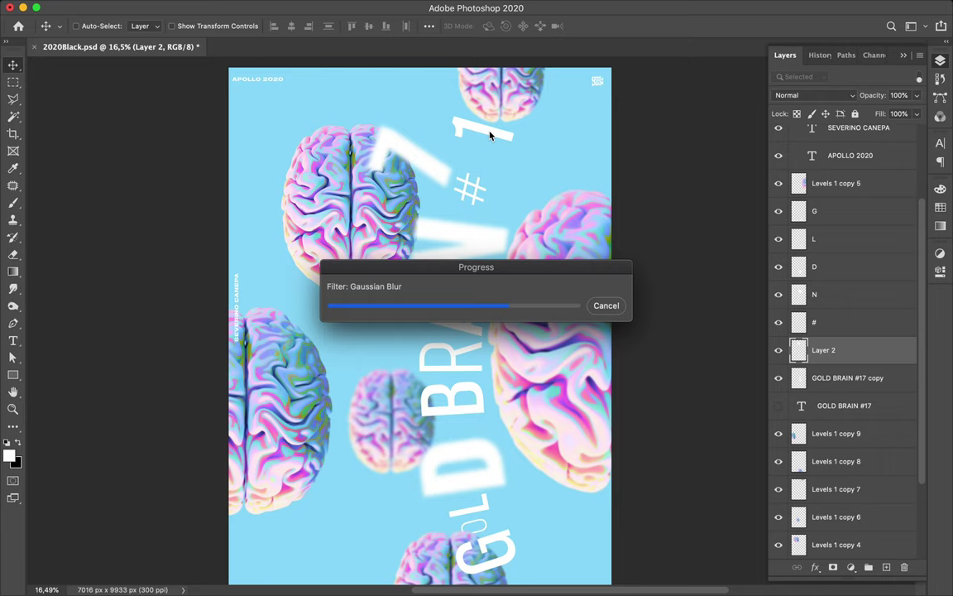
{"action": "left_click_drag", "start_coordinate": [424, 168], "coordinate": [502, 126]}
{"action": "double_click", "coordinate": [824, 350]}
{"action": "type", "text": "7"}
{"action": "key", "text": "Escape"}
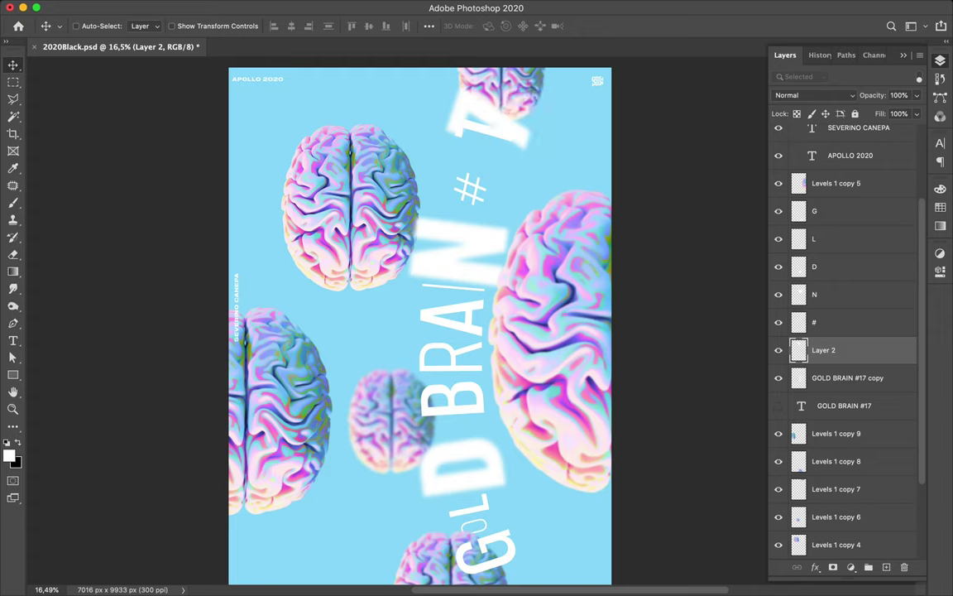
{"action": "type", "text": "7"}
{"action": "key", "text": "Return"}
{"action": "key", "text": "super"}
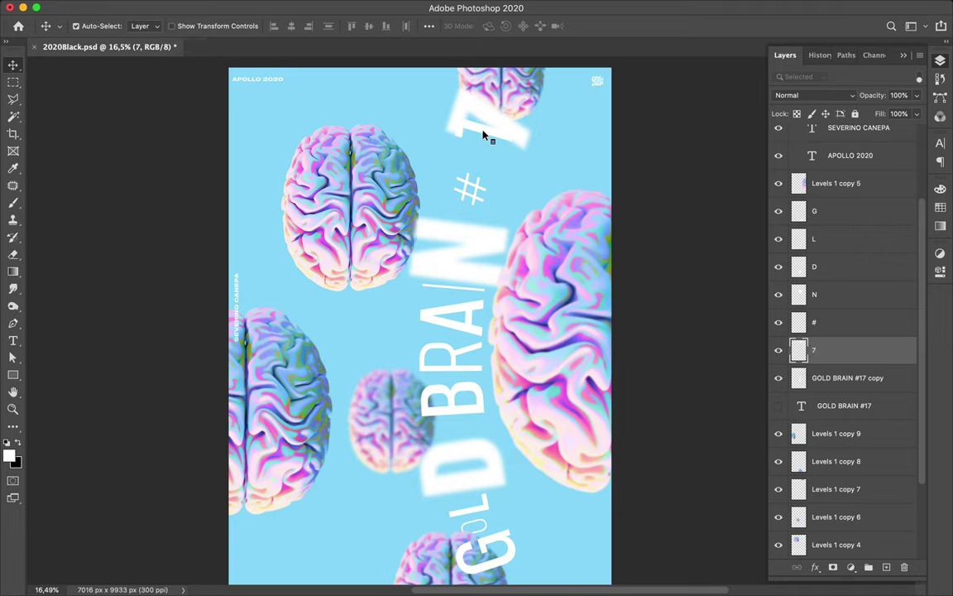
{"action": "left_click_drag", "start_coordinate": [484, 135], "coordinate": [485, 151]}
- Draw a polygonal selection around the 1 at the top right
{"action": "key", "text": "l"}
{"action": "left_click", "coordinate": [441, 103]}
{"action": "left_click", "coordinate": [443, 150]}
{"action": "left_click", "coordinate": [542, 157]}
{"action": "left_click", "coordinate": [515, 115]}
{"action": "left_click", "coordinate": [442, 105]}
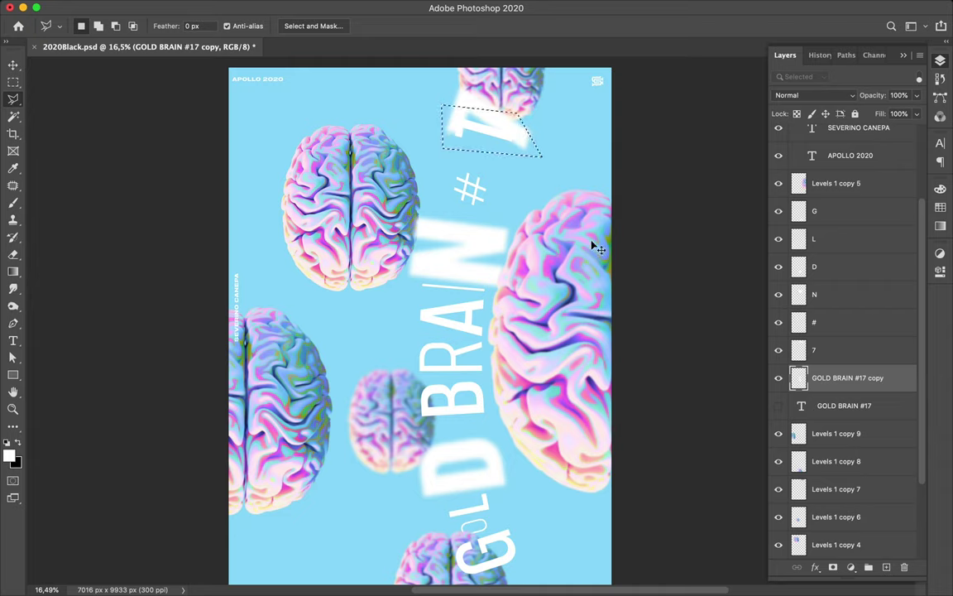
- Copy the 1 to its own layer, place it beside the #, and shrink it to about 65%
{"action": "key", "text": "super+j"}
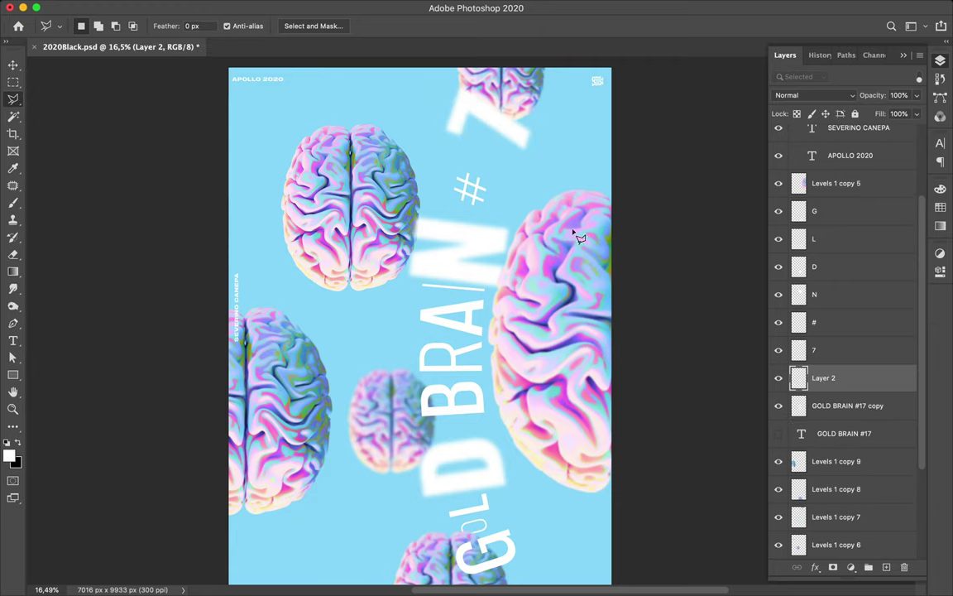
{"action": "key", "text": "v"}
{"action": "mouse_move", "coordinate": [489, 145]}
{"action": "left_mouse_down"}
{"action": "mouse_move", "coordinate": [473, 168]}
{"action": "mouse_move", "coordinate": [480, 158]}
{"action": "mouse_move", "coordinate": [458, 155]}
{"action": "mouse_move", "coordinate": [469, 153]}
{"action": "left_mouse_up"}
{"action": "key", "text": "super+t"}
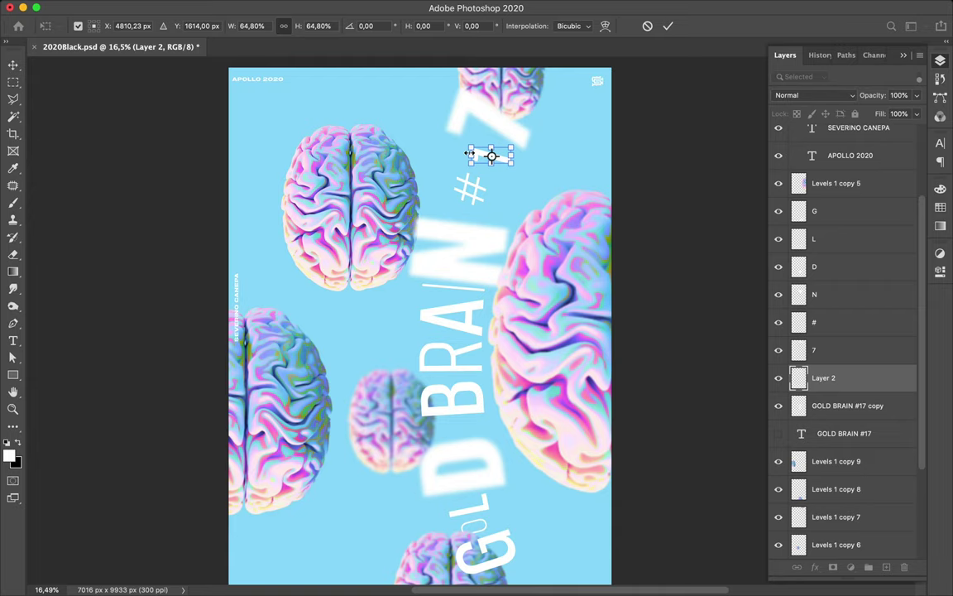
{"action": "key", "text": "Return"}
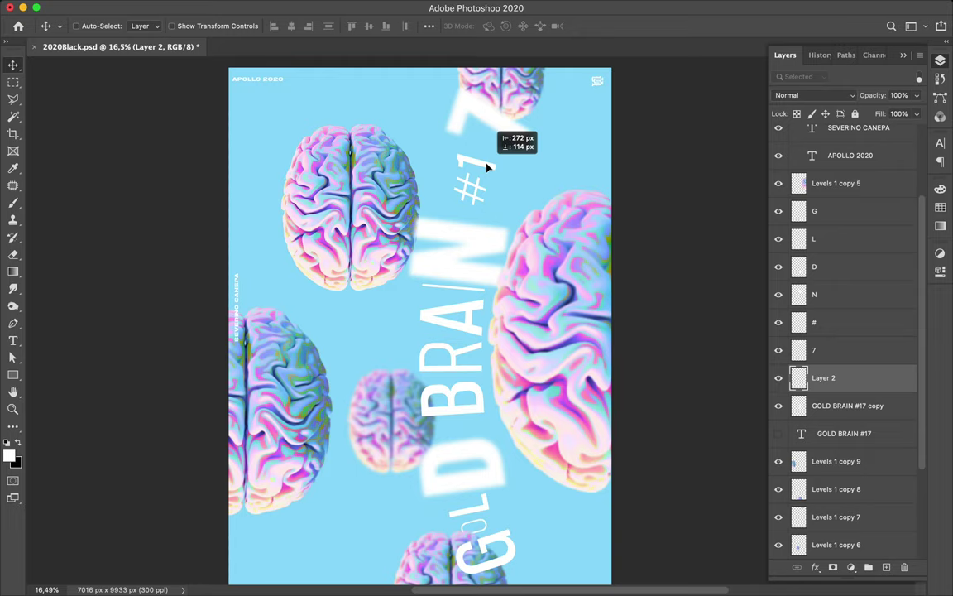
- Nudge the blurred 7 slightly down-left, then select the GOLD BRAIN #17 copy layer
{"action": "key", "text": "super"}
{"action": "left_click", "coordinate": [505, 134], "text": "super"}
{"action": "left_click_drag", "start_coordinate": [504, 132], "coordinate": [501, 149]}
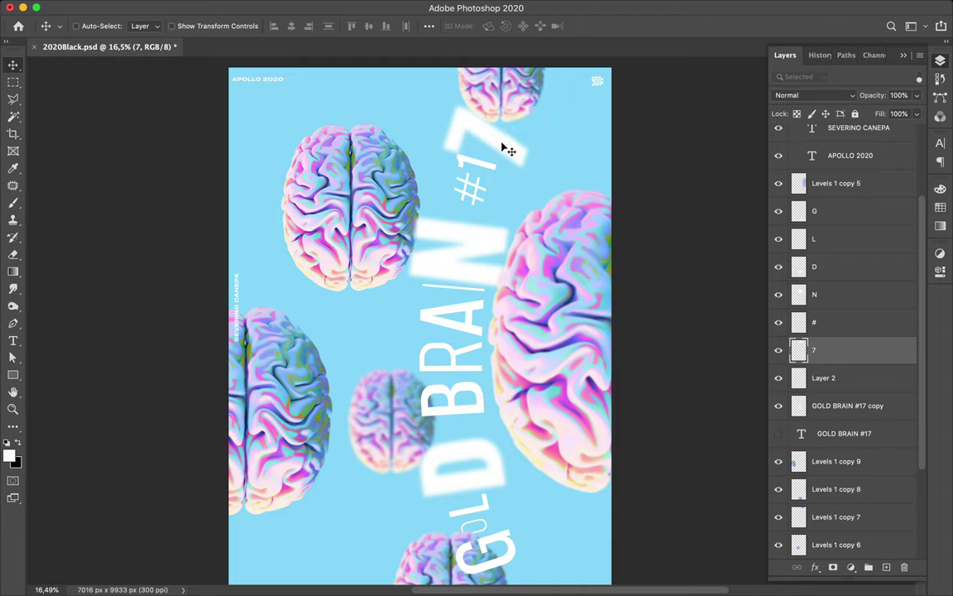
{"action": "left_click_drag", "start_coordinate": [502, 148], "coordinate": [504, 145]}
{"action": "key", "text": "super"}
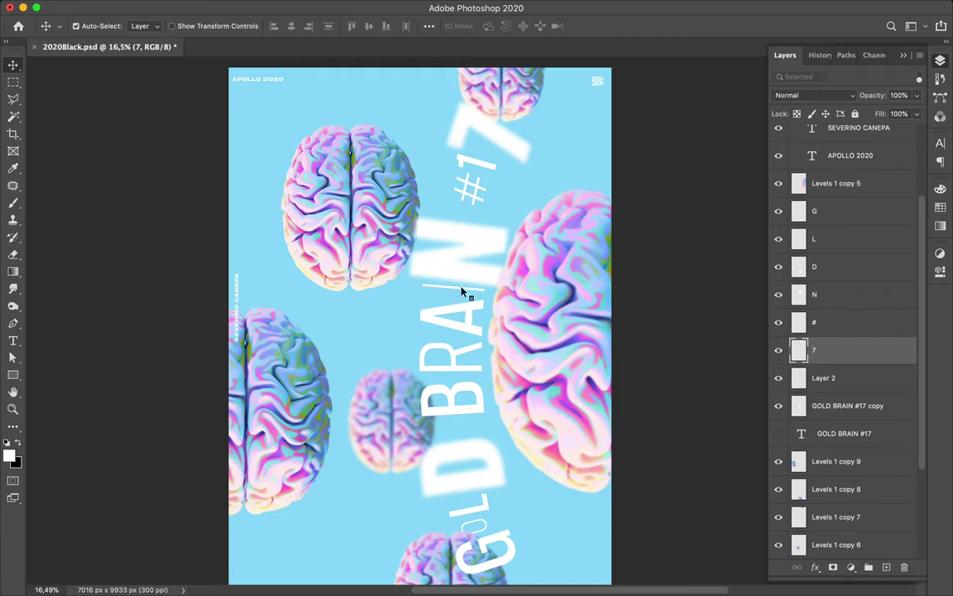
{"action": "left_click", "coordinate": [469, 310]}
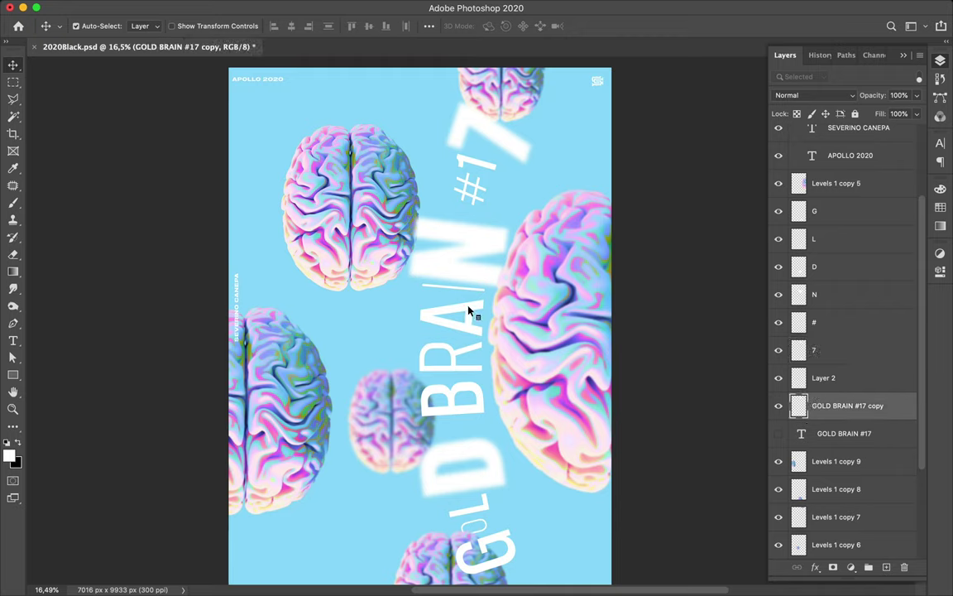
{"action": "key", "text": "super"}
- Draw a polygonal selection around the B of BRAIN
{"action": "key", "text": "l"}
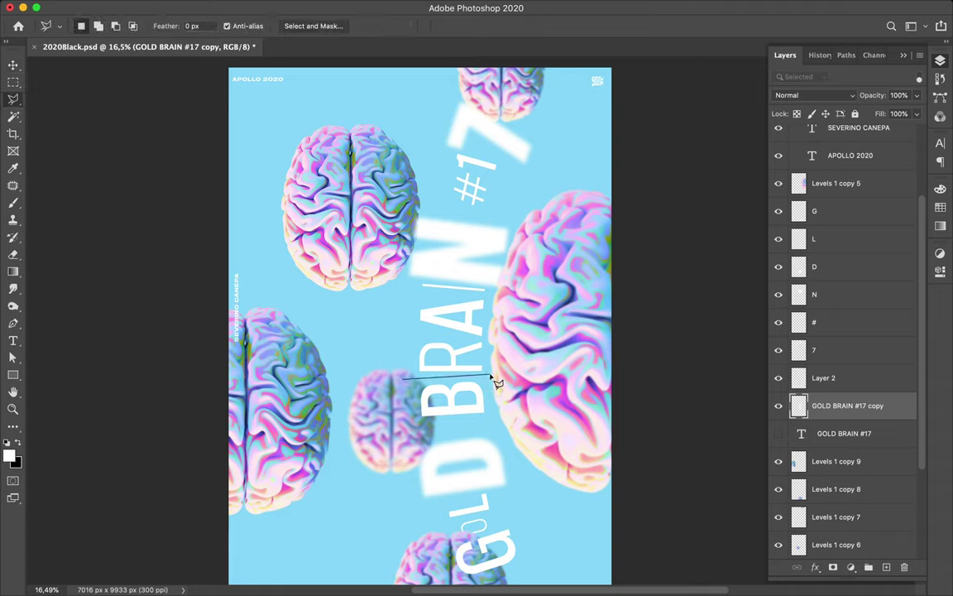
{"action": "left_click", "coordinate": [493, 376]}
{"action": "left_click", "coordinate": [496, 414]}
{"action": "left_click", "coordinate": [431, 426]}
{"action": "left_click", "coordinate": [397, 417]}
{"action": "left_click", "coordinate": [403, 380]}
- Move the B onto its own layer named 'B', aligned with RAIN
{"action": "key", "text": "Delete"}
{"action": "key", "text": "super+d"}
{"action": "key", "text": "super+z"}
{"action": "key", "text": "super+z"}
{"action": "key", "text": "super+shift+j"}
{"action": "key", "text": "v"}
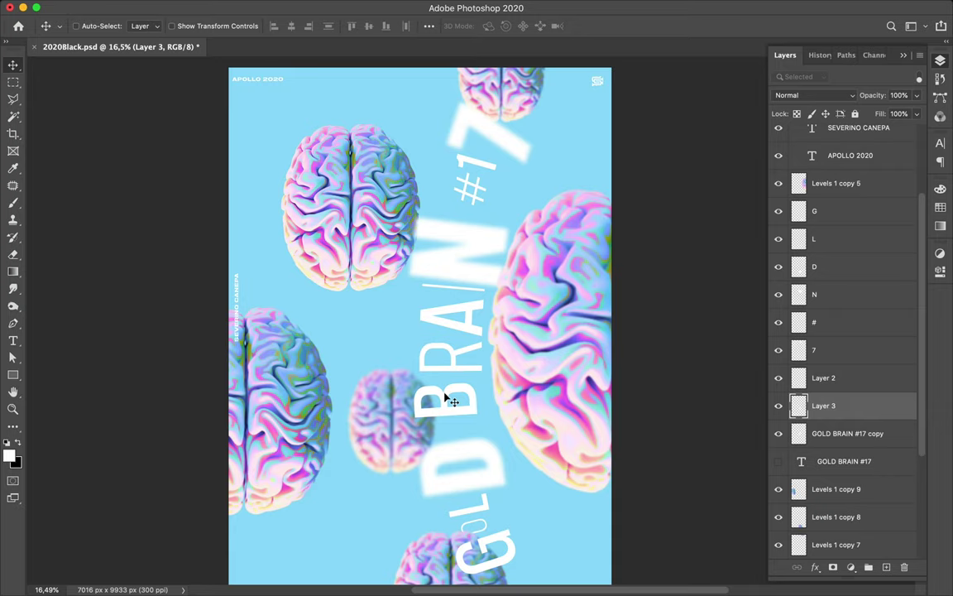
{"action": "left_click_drag", "start_coordinate": [454, 398], "coordinate": [462, 395]}
{"action": "type", "text": "B"}
{"action": "key", "text": "Return"}
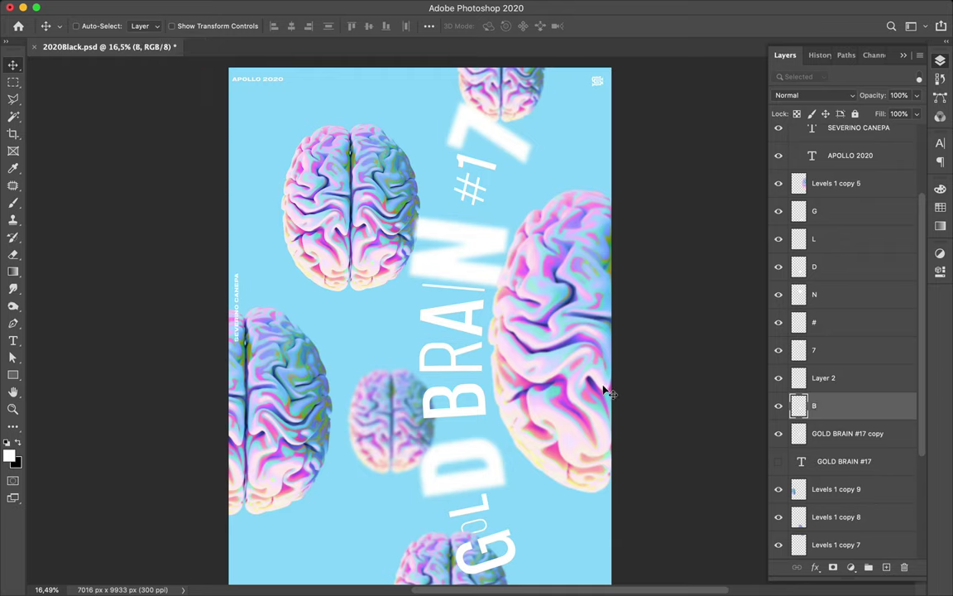
- Enlarge the B to about 121% and reposition it on the poster
{"action": "key", "text": "super+t"}
{"action": "mouse_move", "coordinate": [485, 420]}
{"action": "left_mouse_down"}
{"action": "mouse_move", "coordinate": [501, 424]}
{"action": "mouse_move", "coordinate": [493, 420]}
{"action": "left_mouse_up"}
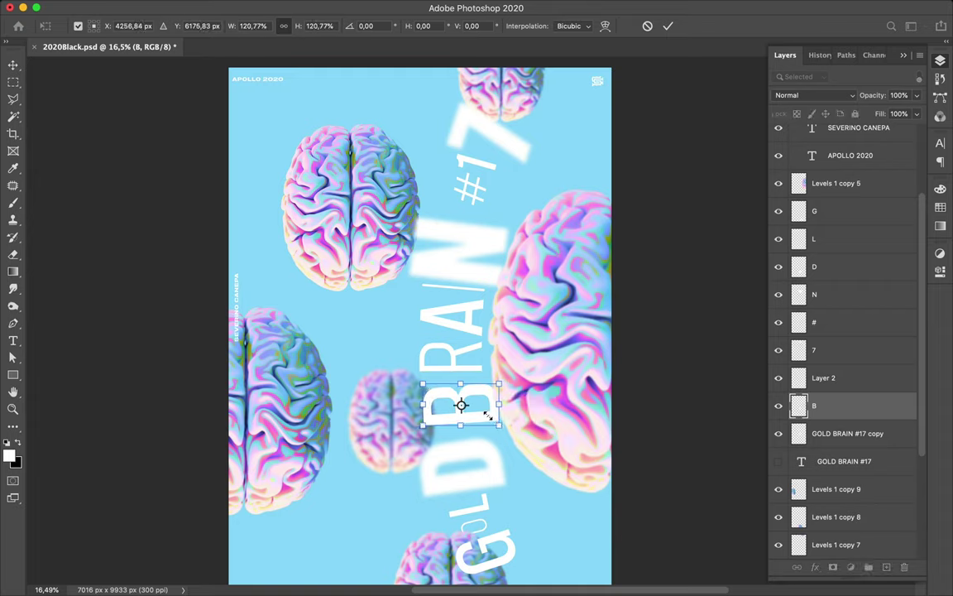
{"action": "key", "text": "Return"}
{"action": "left_click_drag", "start_coordinate": [485, 417], "coordinate": [483, 418]}
{"action": "left_click_drag", "start_coordinate": [494, 468], "coordinate": [496, 472]}
- Widen the D to 114% and nudge it slightly left
{"action": "left_click", "coordinate": [497, 471], "text": "super"}
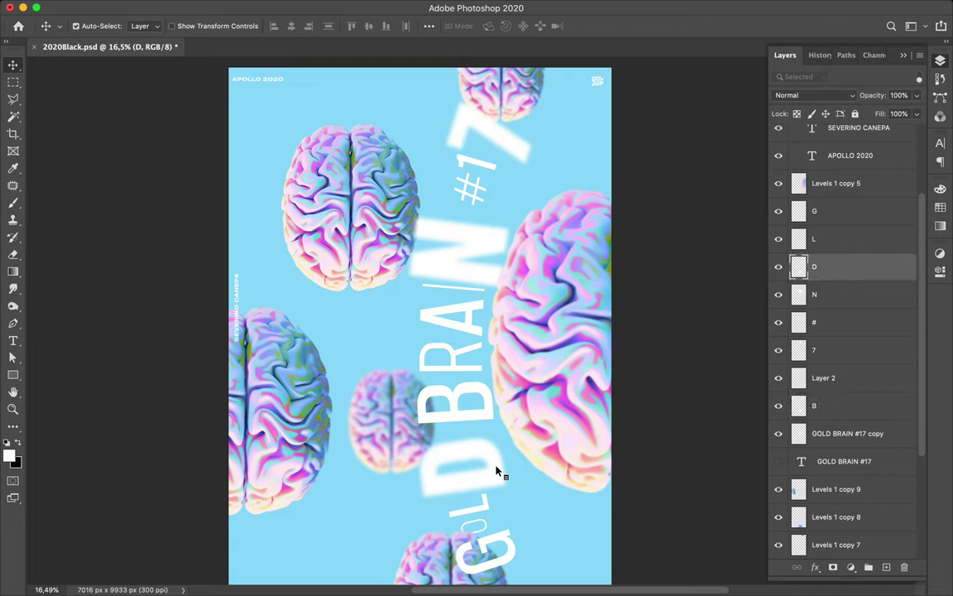
{"action": "key", "text": "super+t"}
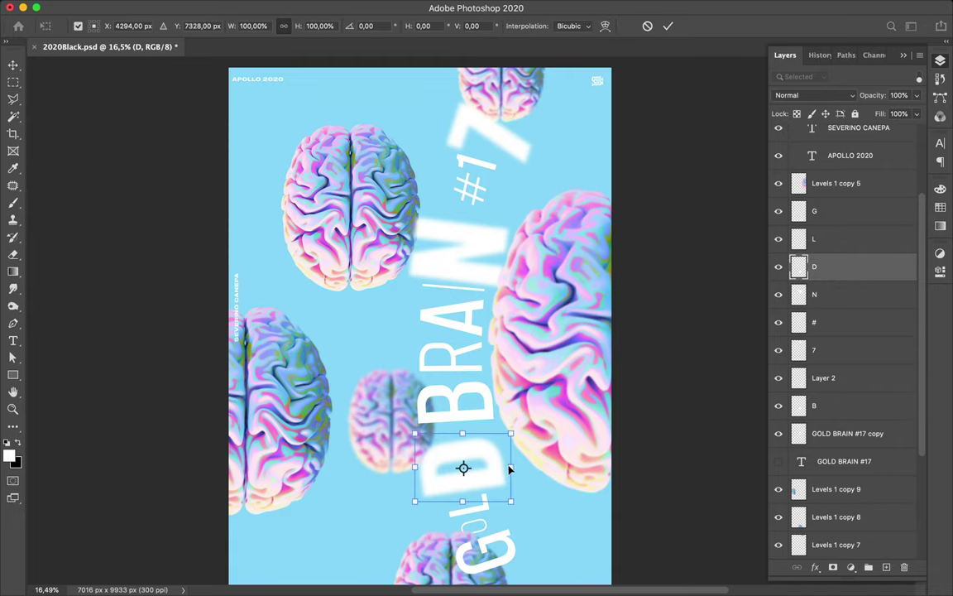
{"action": "left_click_drag", "start_coordinate": [513, 467], "coordinate": [525, 467]}
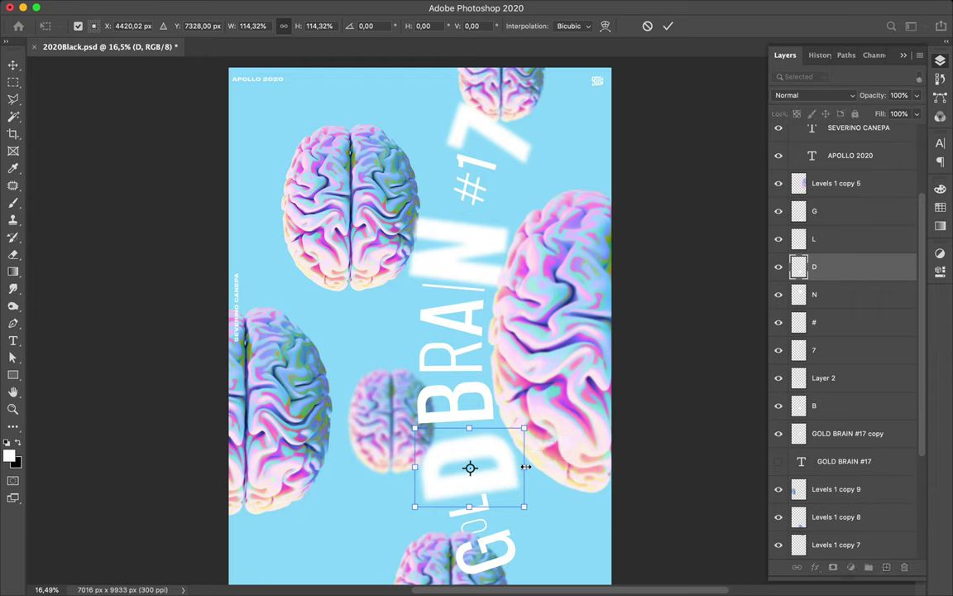
{"action": "key", "text": "Return"}
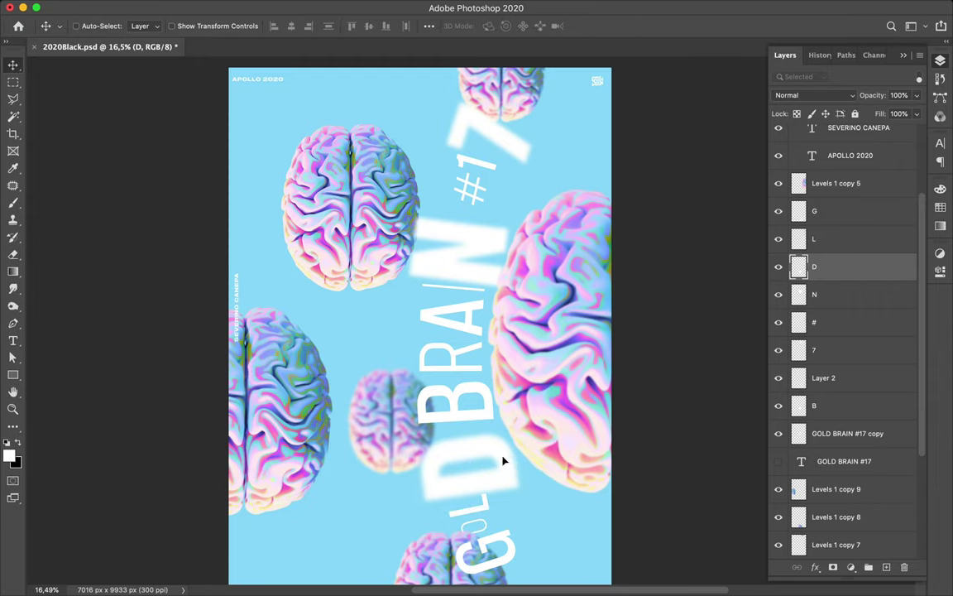
{"action": "key", "text": "Left"}
{"action": "key", "text": "Left"}
{"action": "key", "text": "Left"}
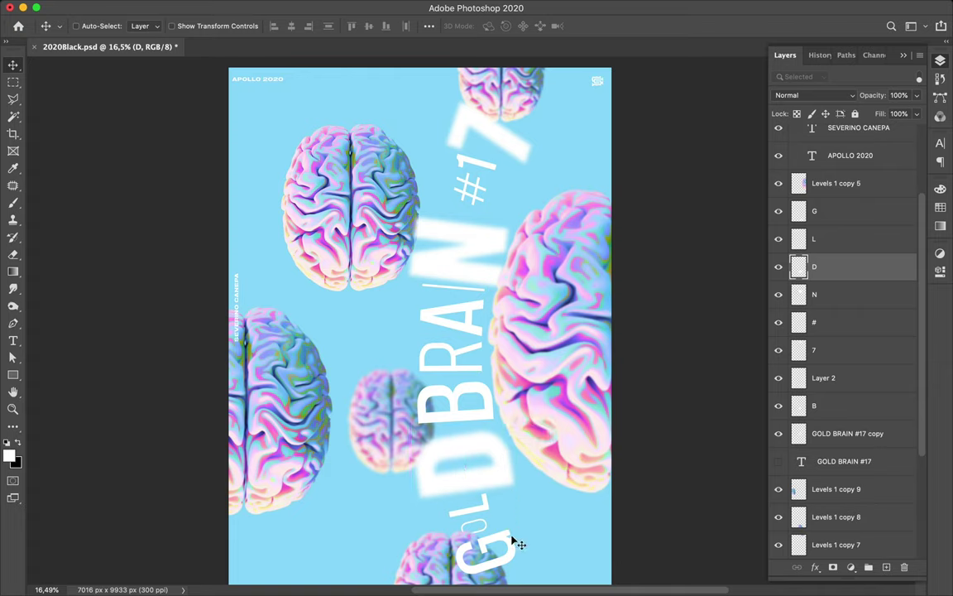
- Apply a 21.9-pixel Gaussian Blur to the B layer
{"action": "left_click", "coordinate": [485, 418]}
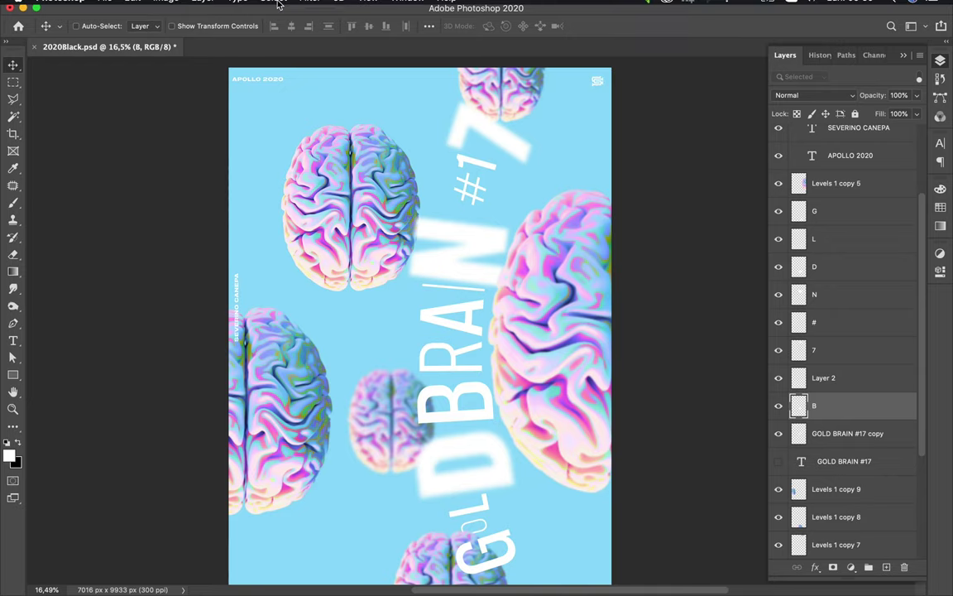
{"action": "left_click", "coordinate": [320, 7]}
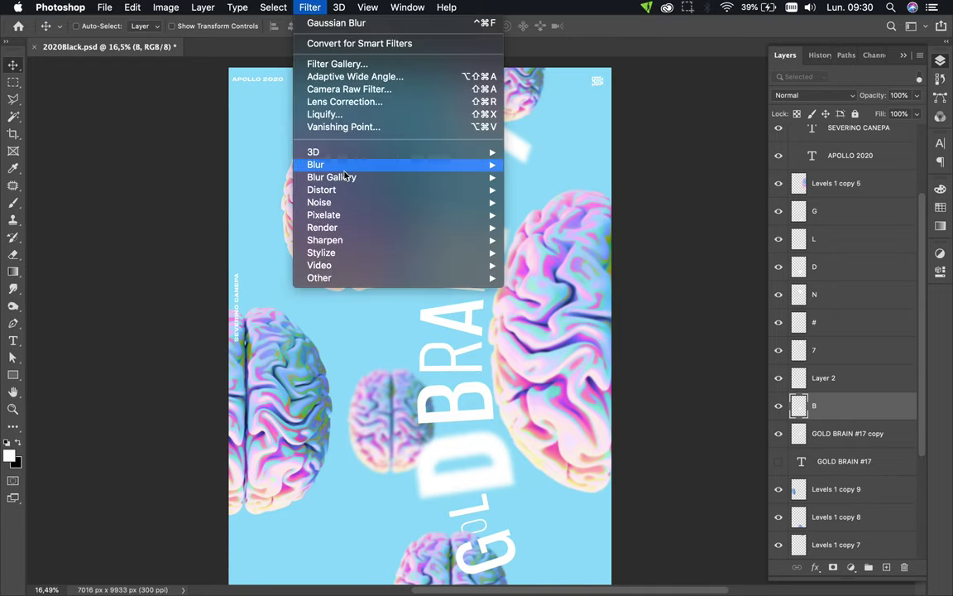
{"action": "mouse_move", "coordinate": [347, 166]}
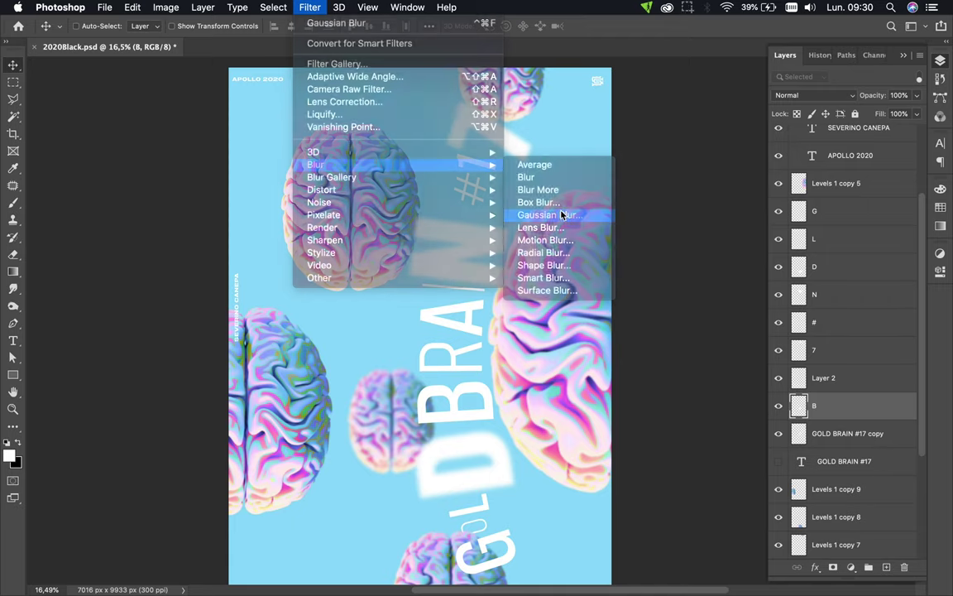
{"action": "left_click", "coordinate": [561, 214]}
{"action": "left_click_drag", "start_coordinate": [206, 392], "coordinate": [196, 395]}
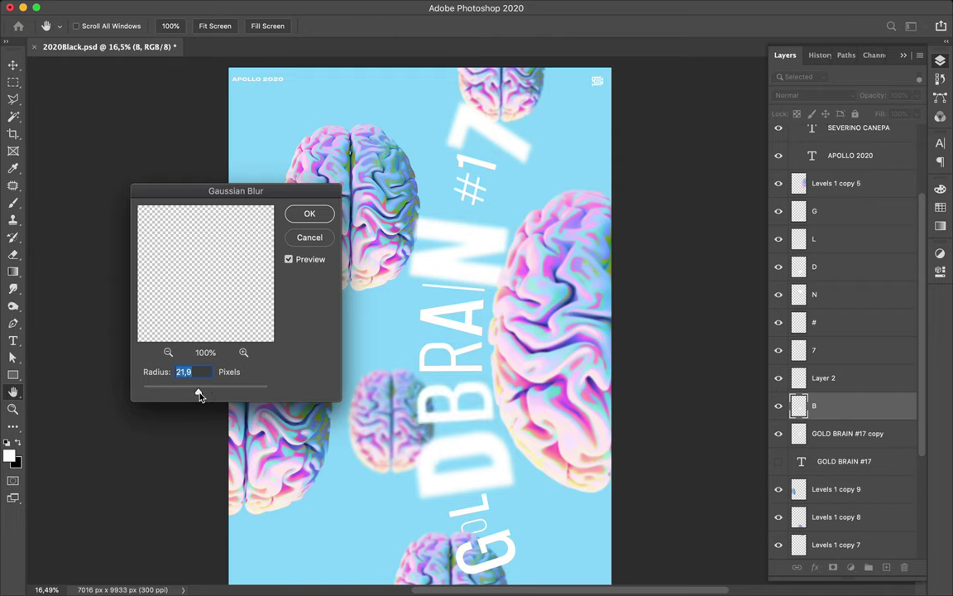
{"action": "left_click", "coordinate": [311, 215]}
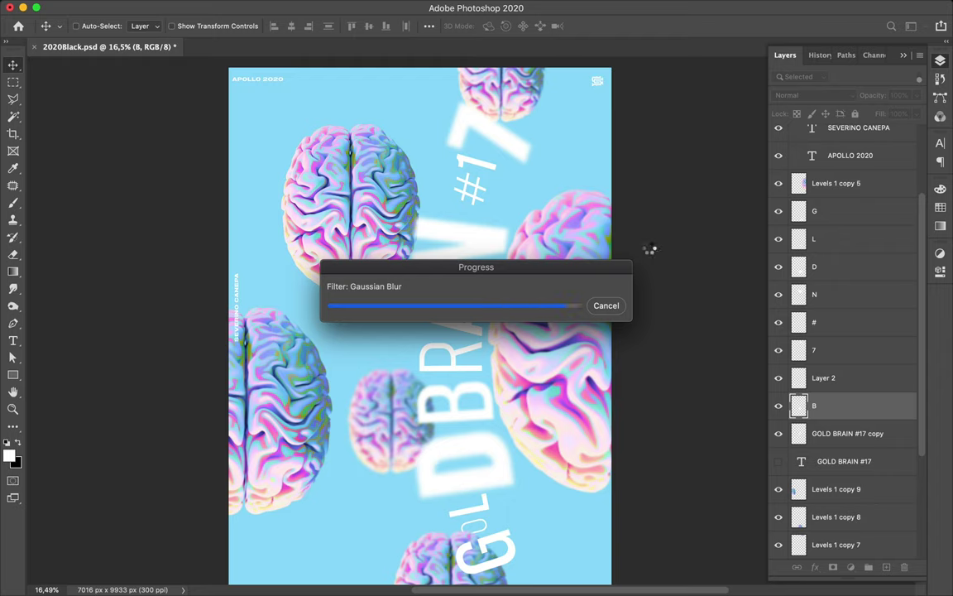
{"action": "left_click", "coordinate": [468, 330]}
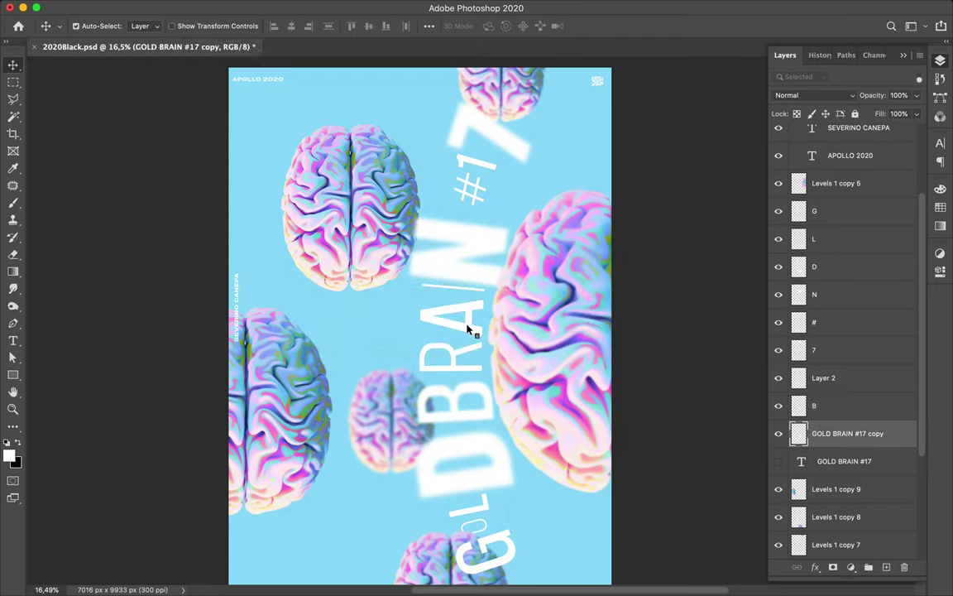
- Lasso part of the BRAIN letters and copy them to a new layer
{"action": "key", "text": "l"}
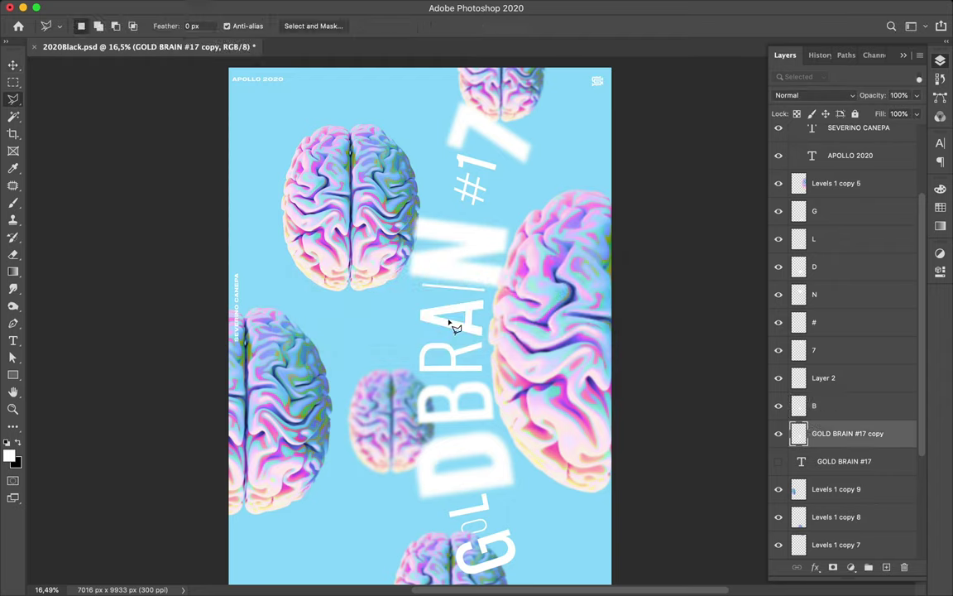
{"action": "left_click", "coordinate": [414, 304]}
{"action": "left_click", "coordinate": [499, 295]}
{"action": "left_click", "coordinate": [497, 346]}
{"action": "left_click", "coordinate": [385, 319]}
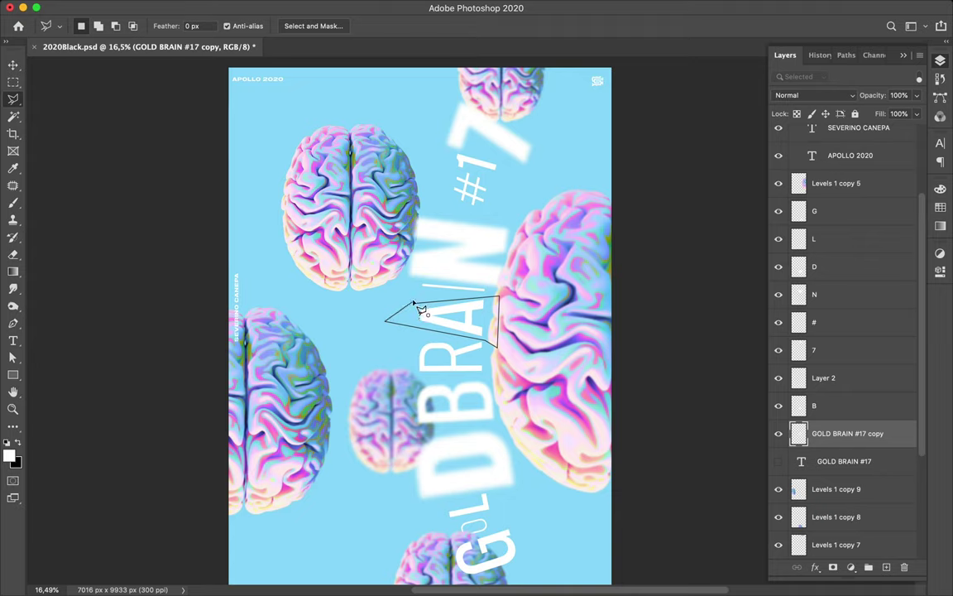
{"action": "left_click", "coordinate": [416, 305]}
{"action": "key", "text": "ctrl+j"}
- Move the copied letter piece right, widen it to about 122%, then shift it left about 94 px
{"action": "key", "text": "v"}
{"action": "left_click_drag", "start_coordinate": [437, 313], "coordinate": [495, 319]}
{"action": "key", "text": "ctrl+t"}
{"action": "left_click_drag", "start_coordinate": [422, 320], "coordinate": [421, 320]}
{"action": "key", "text": "Return"}
{"action": "left_click_drag", "start_coordinate": [438, 325], "coordinate": [439, 326]}
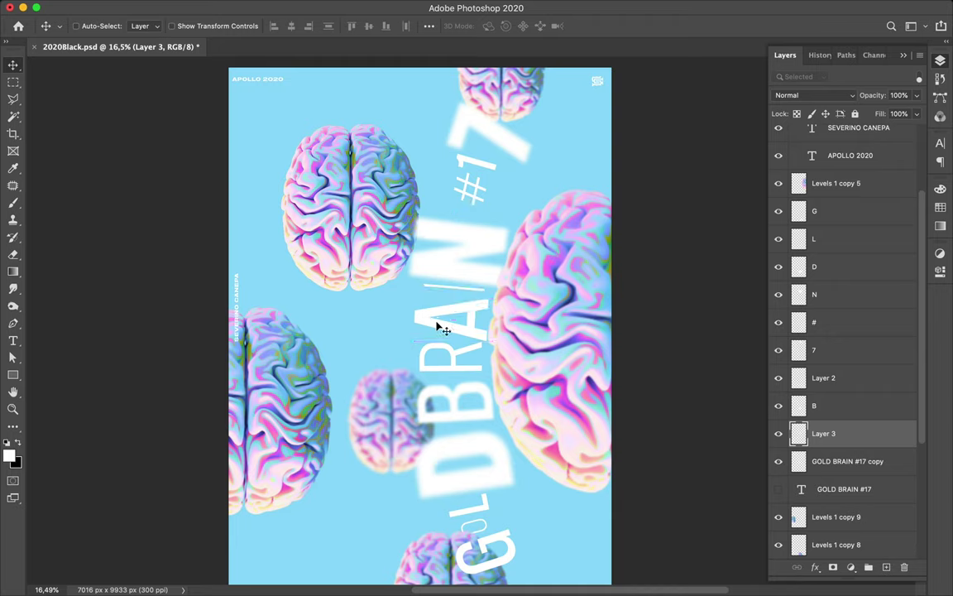
- Move the right-hand brain further right and reapply the last Gaussian blur to Layer 3
{"action": "left_click", "coordinate": [544, 331], "text": "super"}
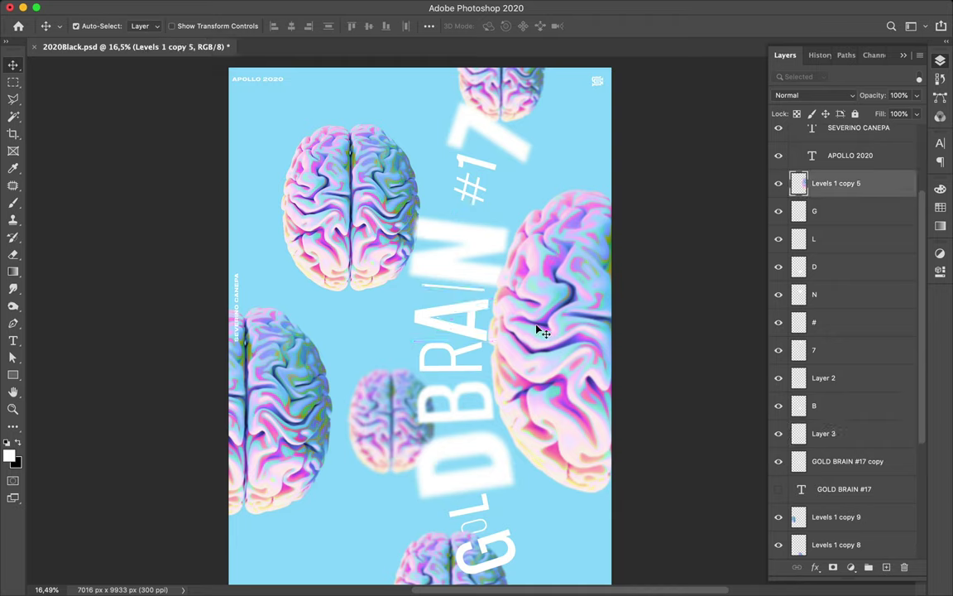
{"action": "left_click_drag", "start_coordinate": [537, 326], "coordinate": [547, 326]}
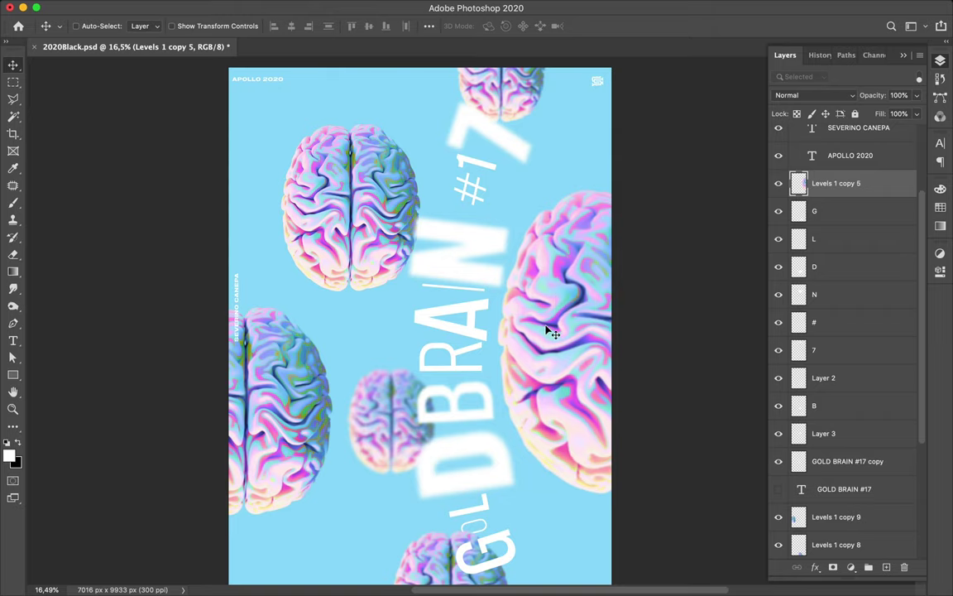
{"action": "left_click", "coordinate": [473, 334], "text": "super"}
{"action": "left_click", "coordinate": [309, 7]}
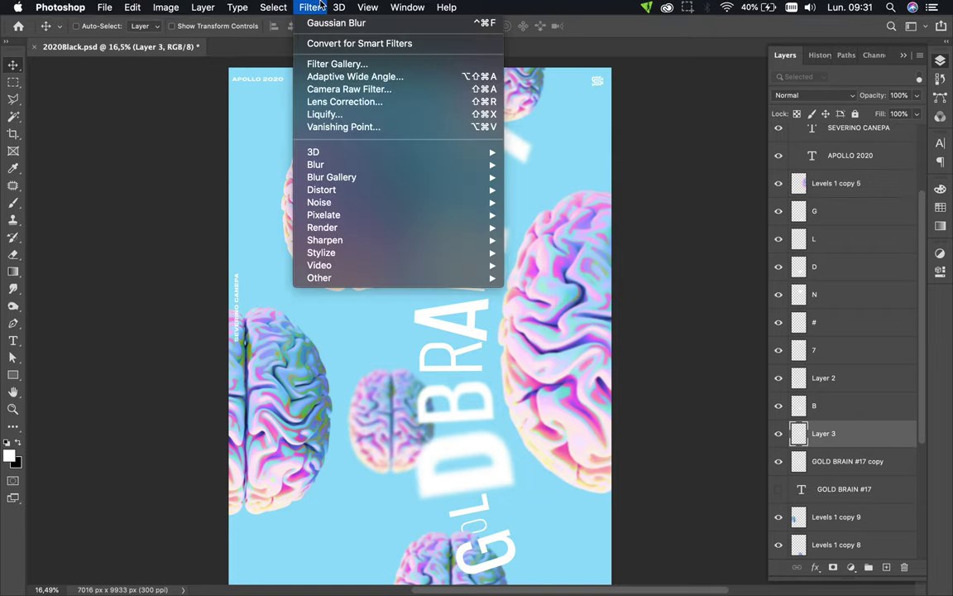
{"action": "left_click", "coordinate": [324, 23]}
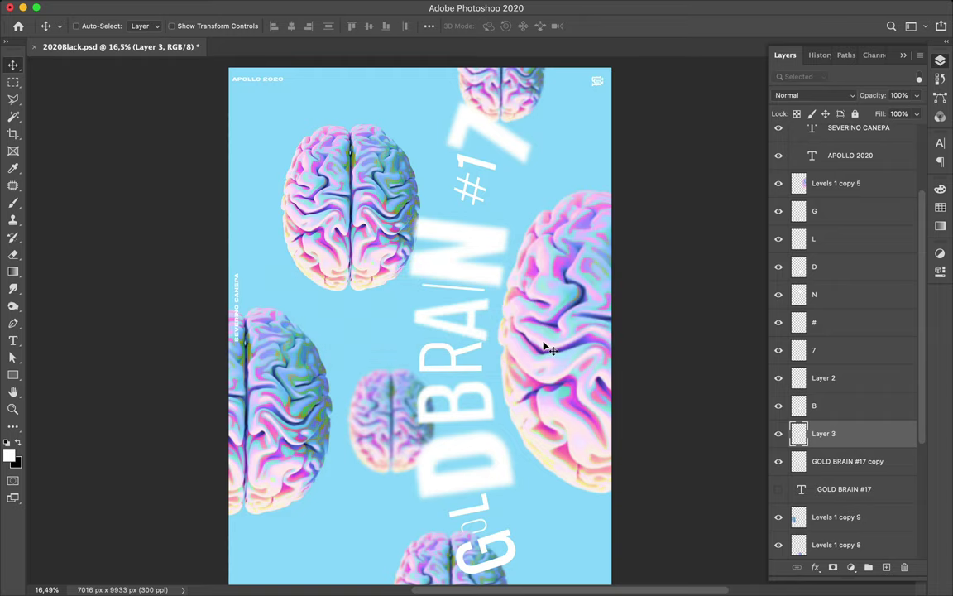
- Cut the R out of the GOLD BRAIN #17 copy text onto its own layer and move it down about 124 px
{"action": "left_click", "coordinate": [456, 365], "text": "super"}
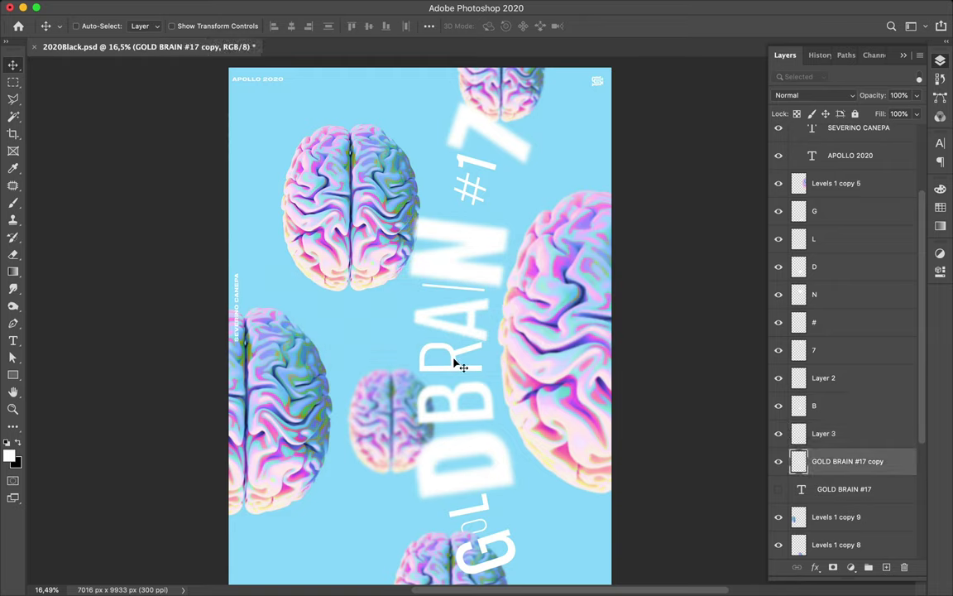
{"action": "key", "text": "super+t"}
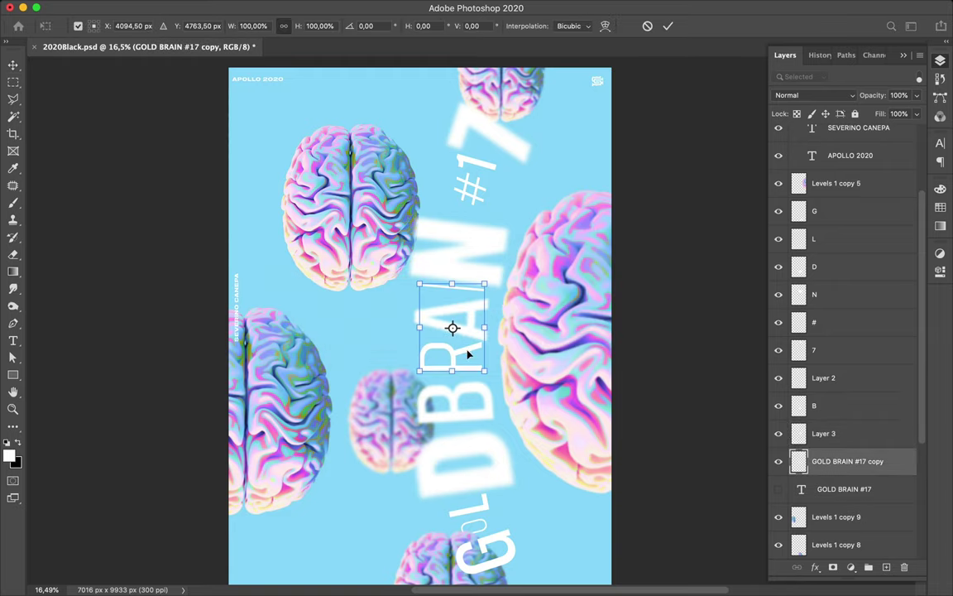
{"action": "key", "text": "Return"}
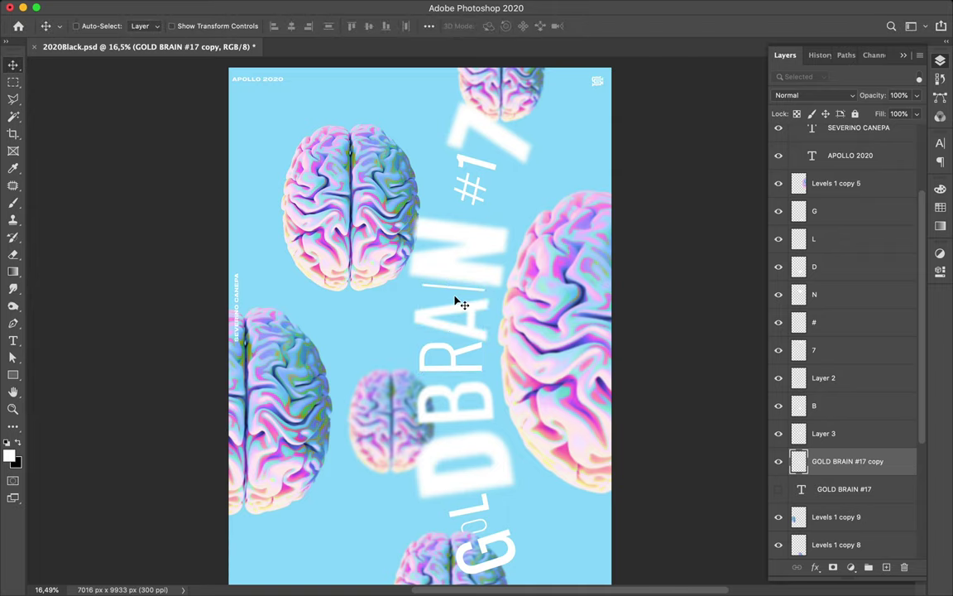
{"action": "key", "text": "l"}
{"action": "left_click", "coordinate": [406, 339]}
{"action": "left_click", "coordinate": [491, 376]}
{"action": "left_click", "coordinate": [488, 318]}
{"action": "left_click", "coordinate": [409, 340]}
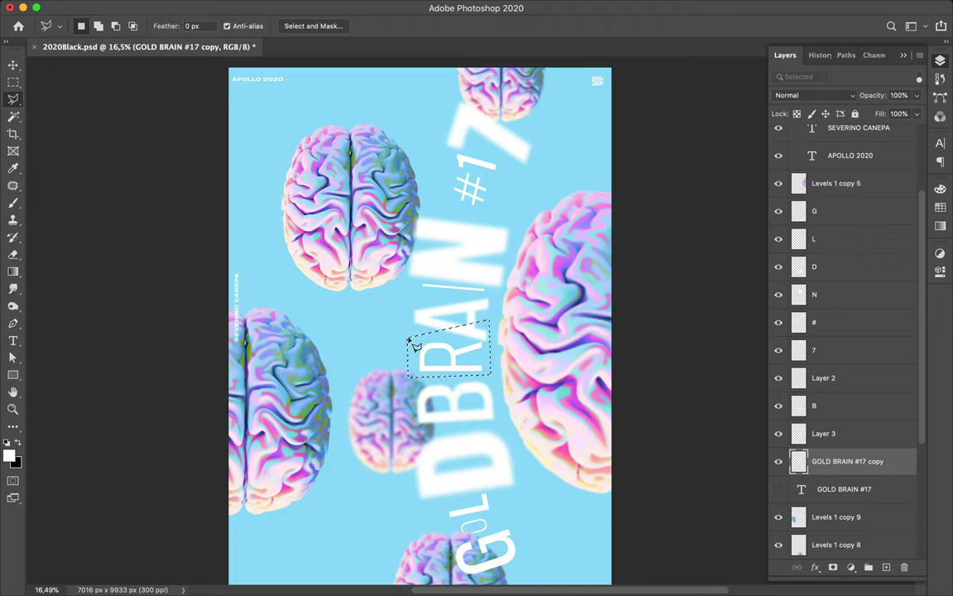
{"action": "key", "text": "Delete"}
{"action": "key", "text": "ctrl+v"}
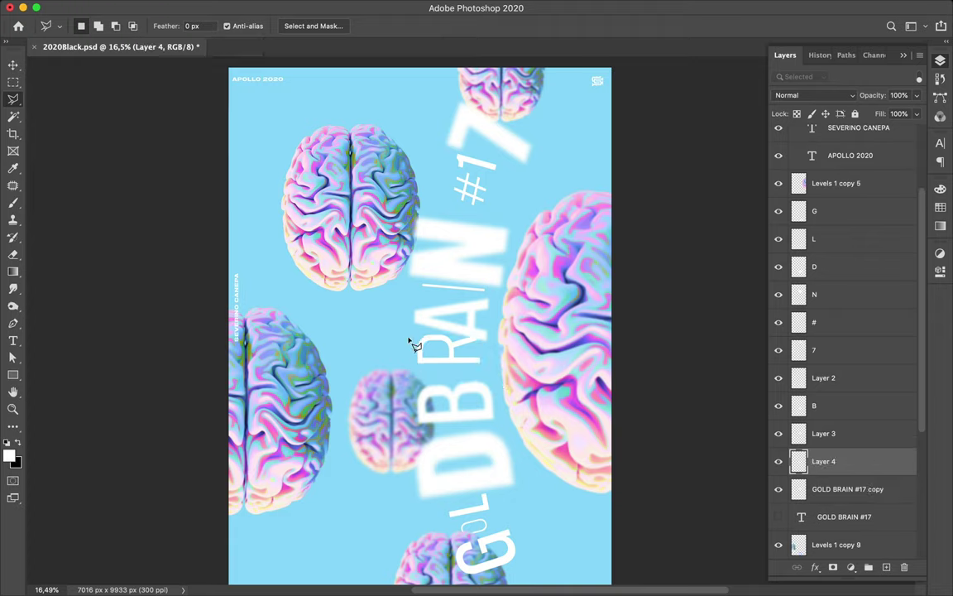
{"action": "key", "text": "v"}
{"action": "left_click_drag", "start_coordinate": [451, 353], "coordinate": [452, 363]}
- Name the new letter layer 'B' and, after checking its letter, rename Layer 3 to 'A'
{"action": "double_click", "coordinate": [824, 461]}
{"action": "type", "text": "B"}
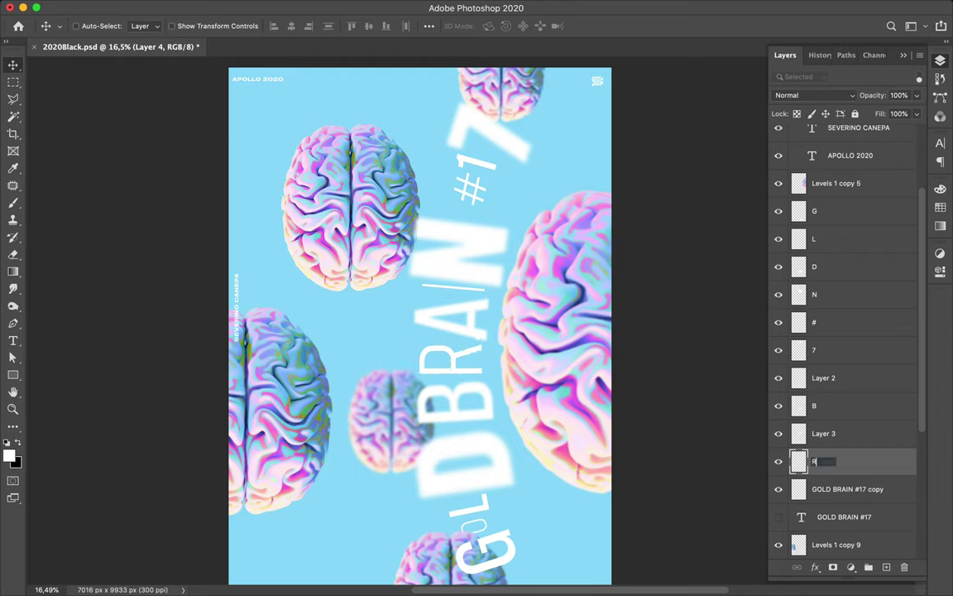
{"action": "key", "text": "Return"}
{"action": "left_click", "coordinate": [779, 439]}
{"action": "left_click", "coordinate": [778, 436]}
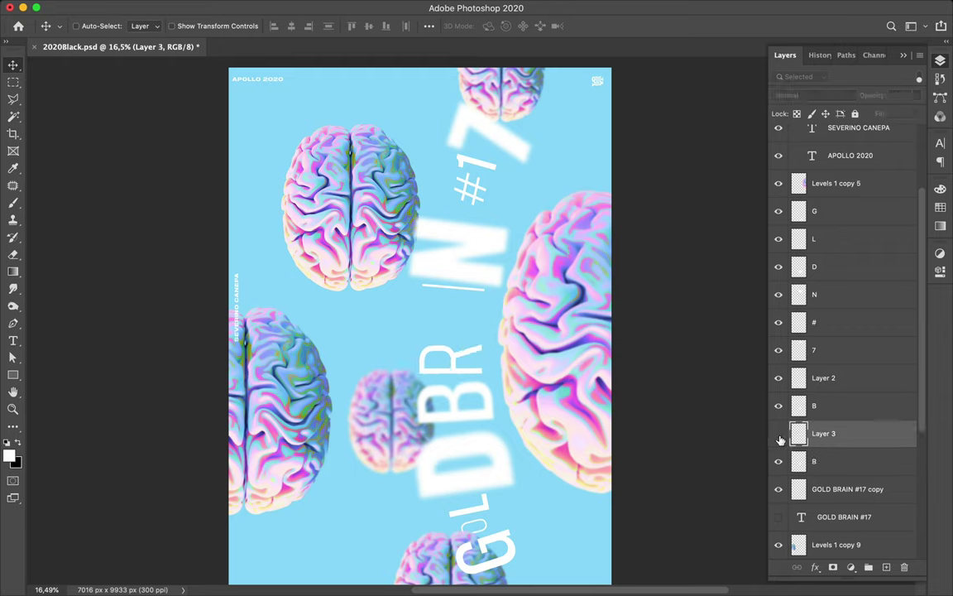
{"action": "left_click", "coordinate": [779, 436]}
{"action": "double_click", "coordinate": [823, 434]}
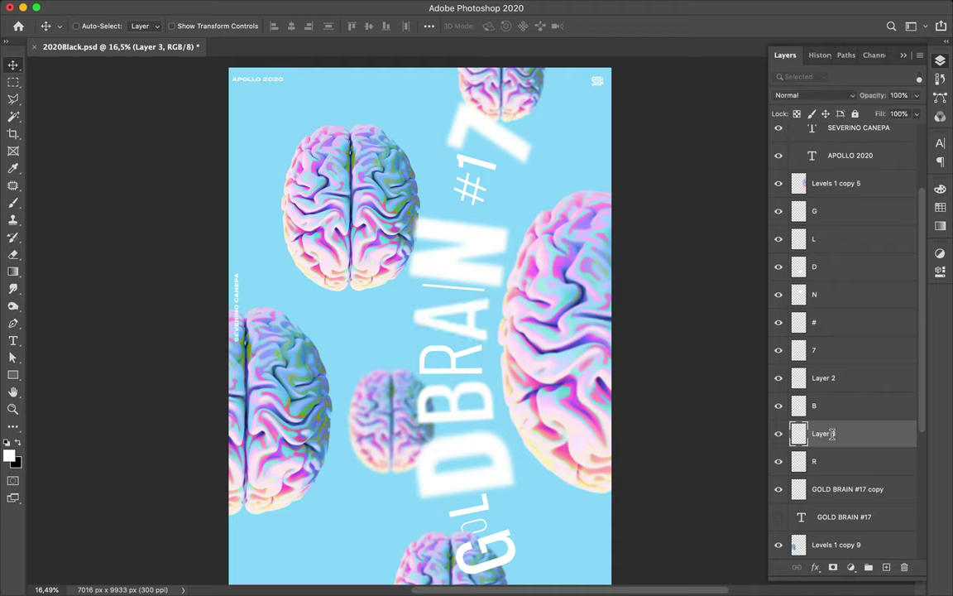
{"action": "type", "text": "A"}
{"action": "key", "text": "Return"}
- Check Layer 2's letter and rename it '1'
{"action": "left_click", "coordinate": [779, 378]}
{"action": "left_click", "coordinate": [779, 378]}
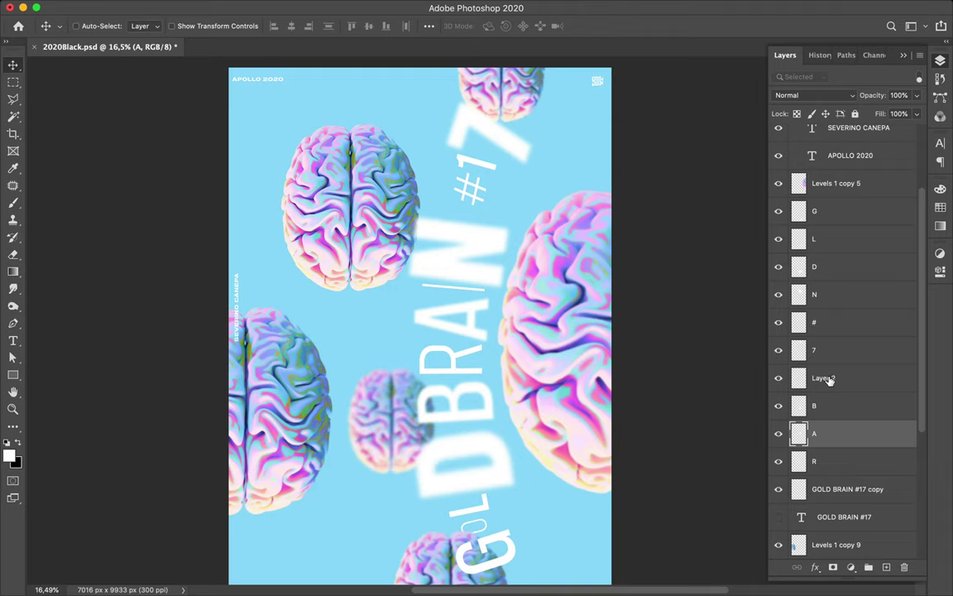
{"action": "double_click", "coordinate": [824, 378]}
{"action": "type", "text": "1"}
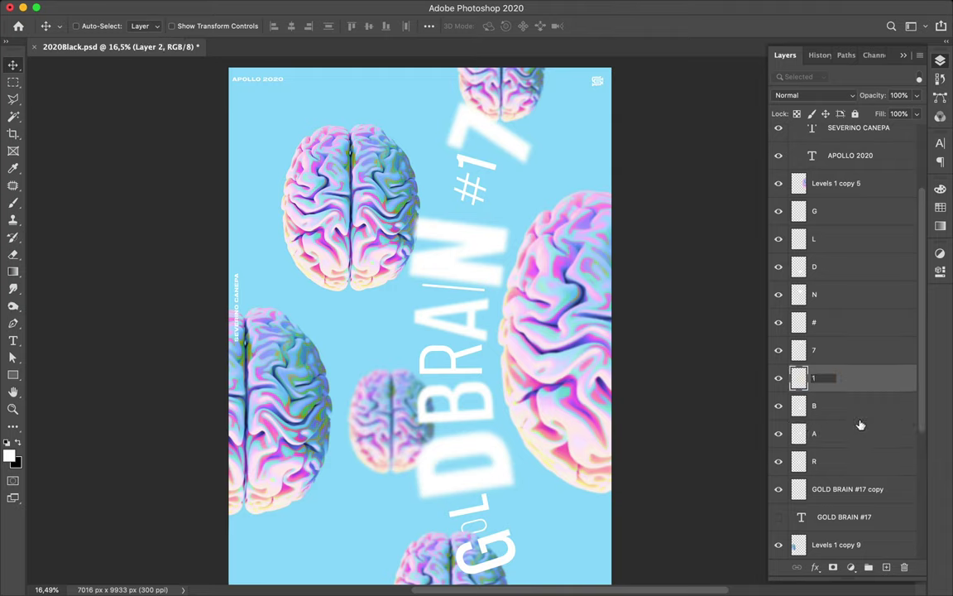
{"action": "left_click", "coordinate": [849, 434]}
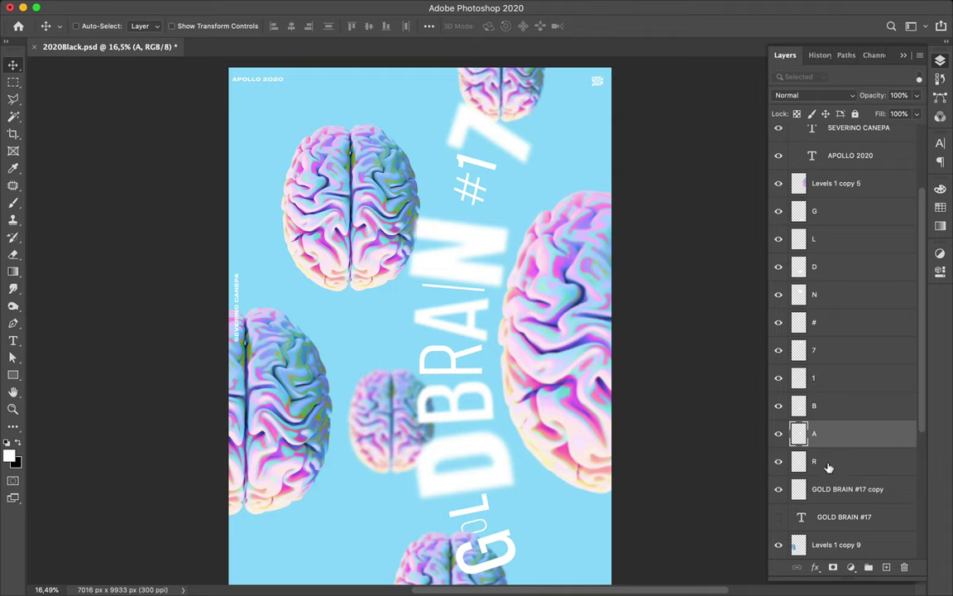
- Narrow the R letter to about 83% width and shift it slightly
{"action": "left_click", "coordinate": [831, 461]}
{"action": "key", "text": "super+t"}
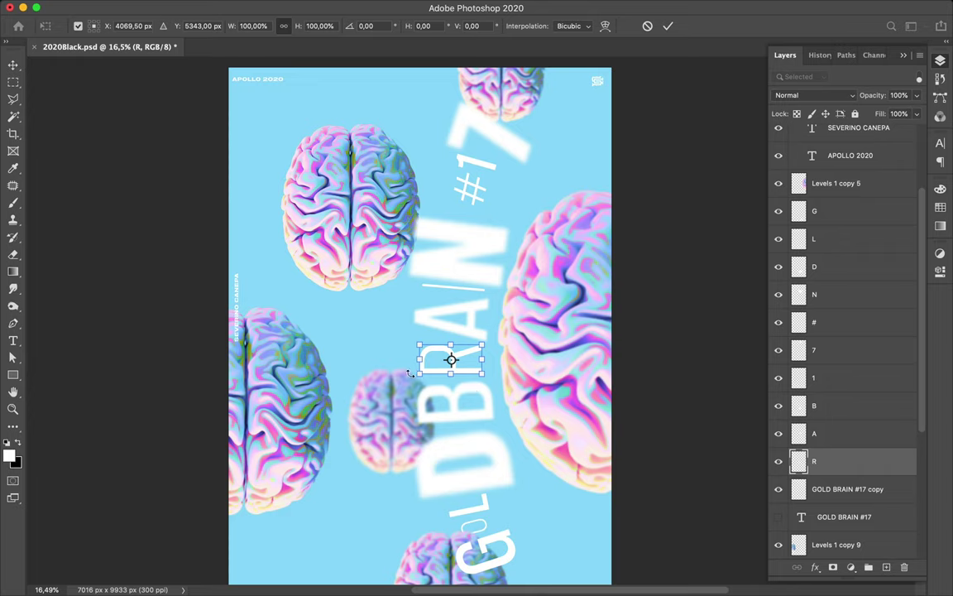
{"action": "left_click_drag", "start_coordinate": [420, 361], "coordinate": [433, 362]}
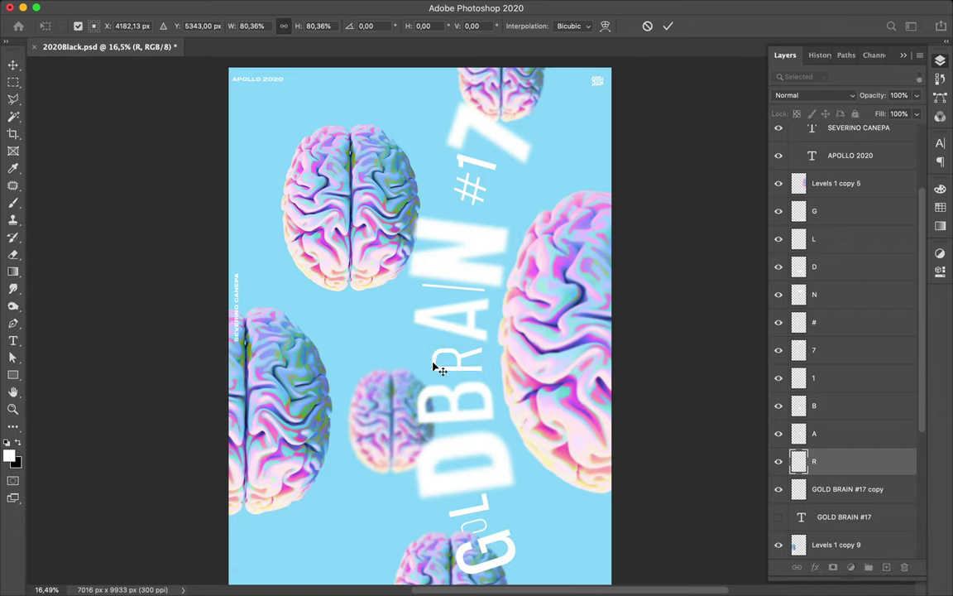
{"action": "key", "text": "Return"}
{"action": "mouse_move", "coordinate": [461, 369]}
{"action": "left_mouse_down"}
{"action": "mouse_move", "coordinate": [418, 396]}
{"action": "mouse_move", "coordinate": [453, 368]}
{"action": "left_mouse_up"}
- Make the B letter slightly narrower
{"action": "left_click", "coordinate": [462, 410], "text": "super"}
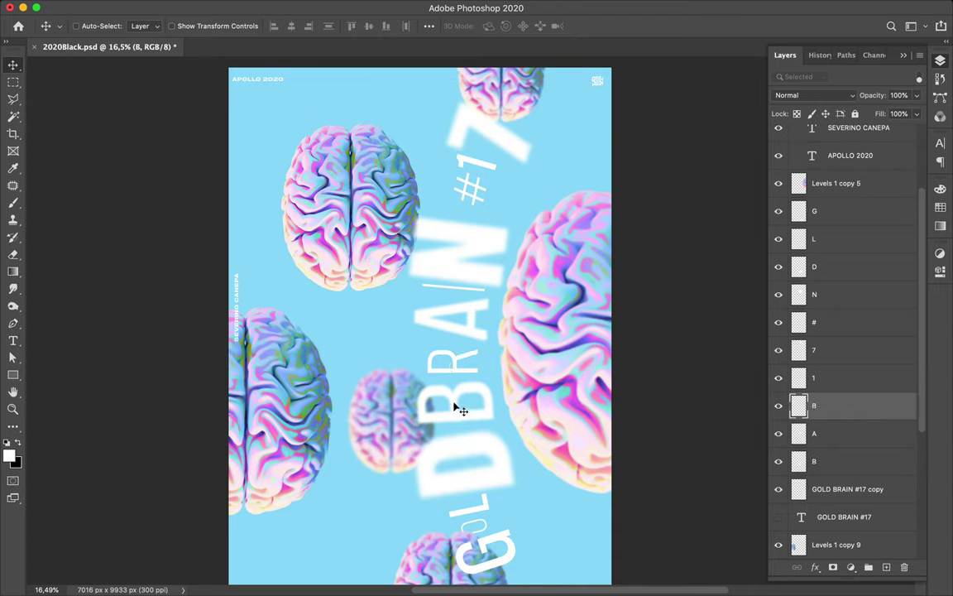
{"action": "key", "text": "super+t"}
{"action": "left_click_drag", "start_coordinate": [417, 403], "coordinate": [419, 403]}
{"action": "key", "text": "Return"}
- Make the A letter slightly narrower and nudge it up and left
{"action": "left_click", "coordinate": [472, 319], "text": "super"}
{"action": "key", "text": "super+t"}
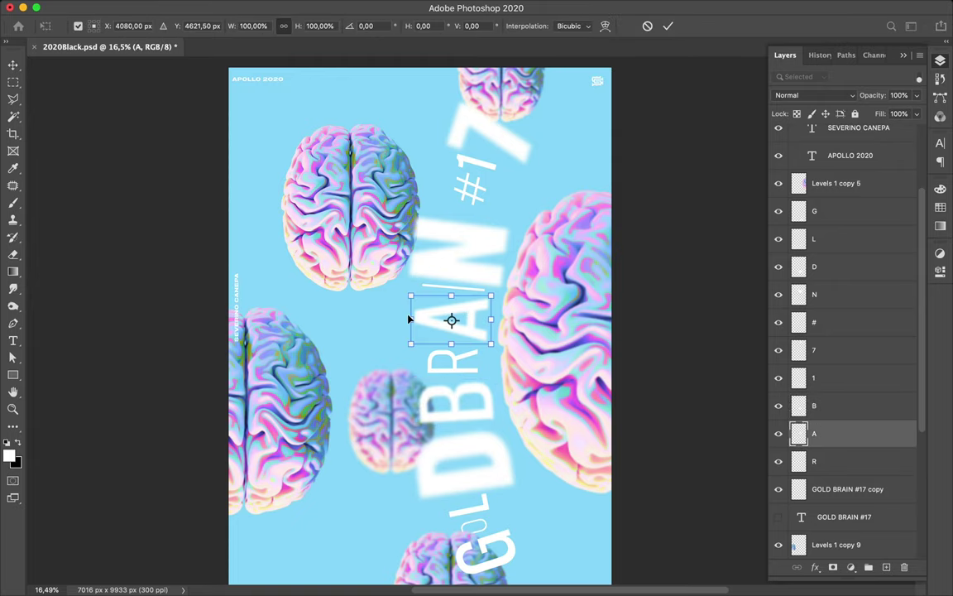
{"action": "left_click_drag", "start_coordinate": [409, 317], "coordinate": [414, 317]}
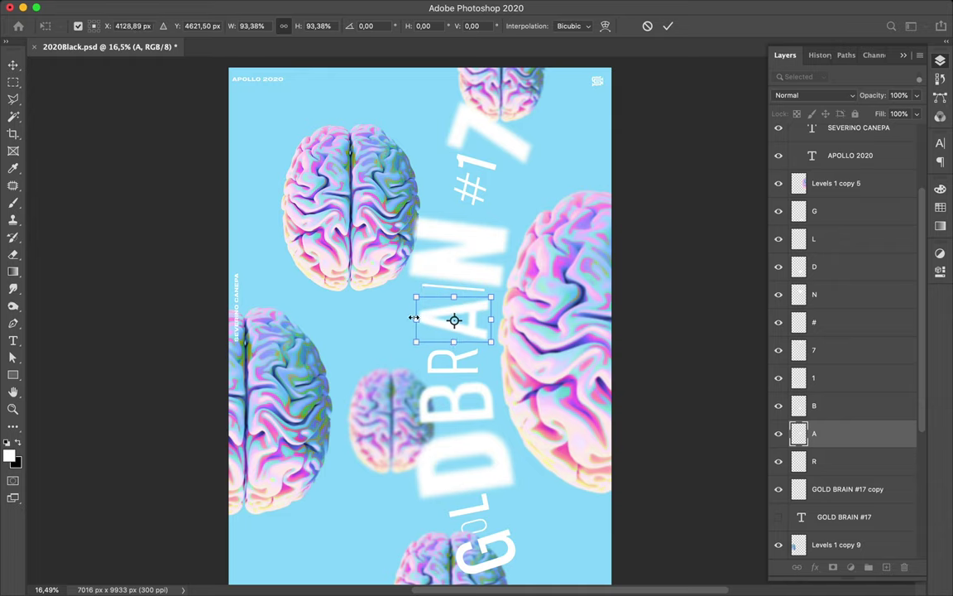
{"action": "key", "text": "Return"}
{"action": "left_click_drag", "start_coordinate": [478, 317], "coordinate": [465, 296]}
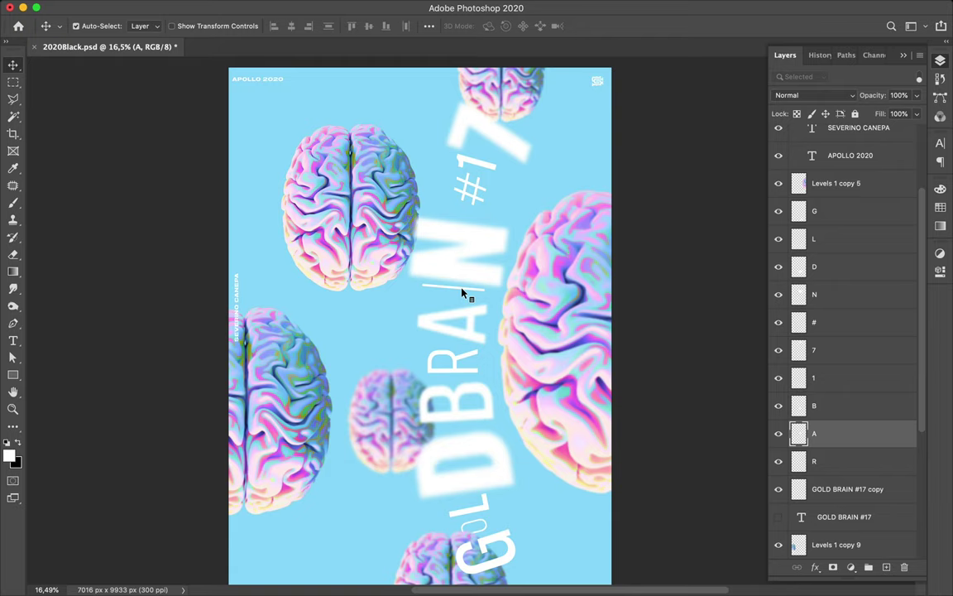
- Shorten the thin line to about 70% of its length
{"action": "left_click", "coordinate": [463, 293]}
{"action": "key", "text": "super+t"}
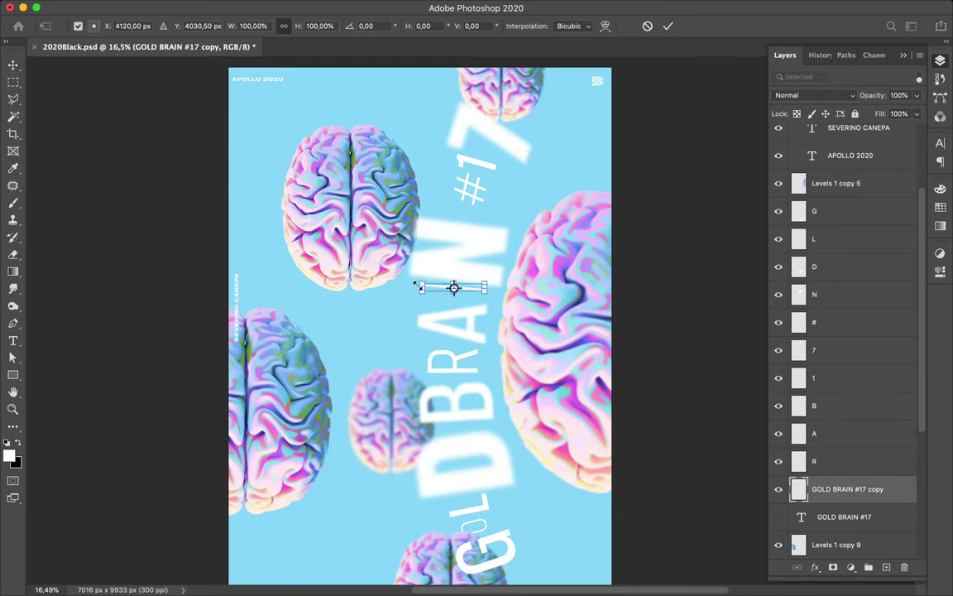
{"action": "left_click_drag", "start_coordinate": [420, 288], "coordinate": [474, 296]}
{"action": "key", "text": "Return"}
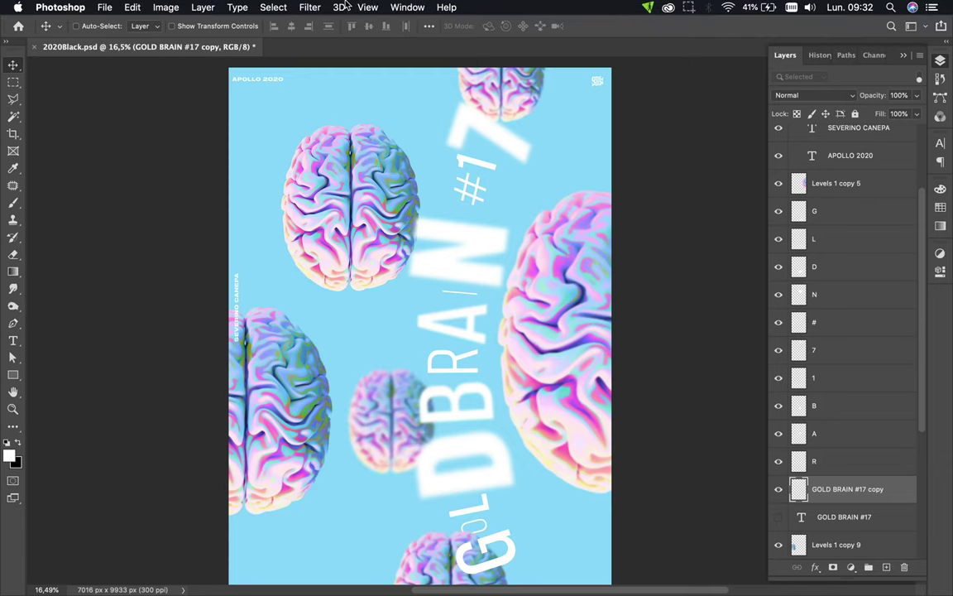
- Apply a Gaussian Blur to the thin line, then nudge the 7 upward
{"action": "left_click", "coordinate": [302, 7]}
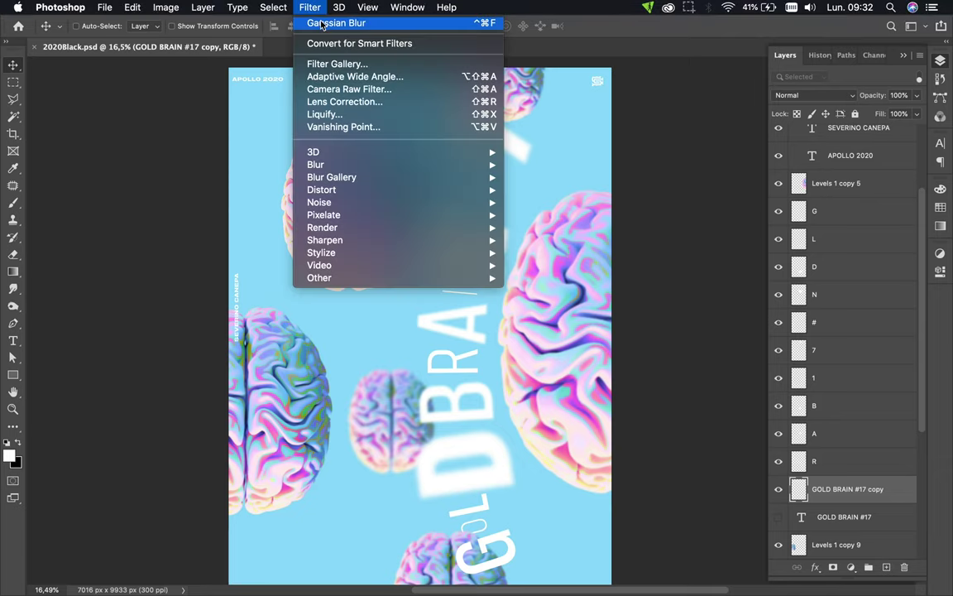
{"action": "mouse_move", "coordinate": [316, 164]}
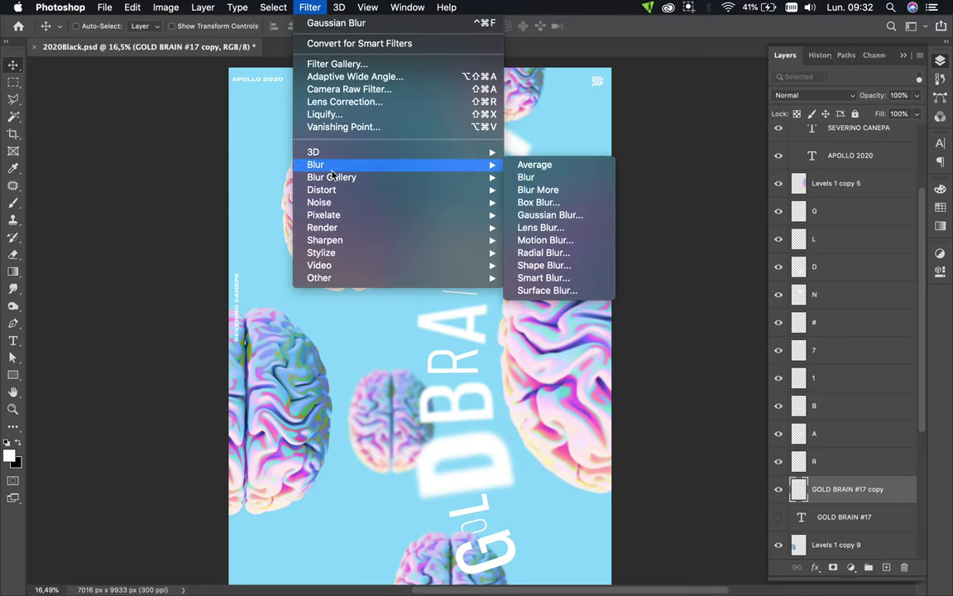
{"action": "left_click", "coordinate": [547, 215]}
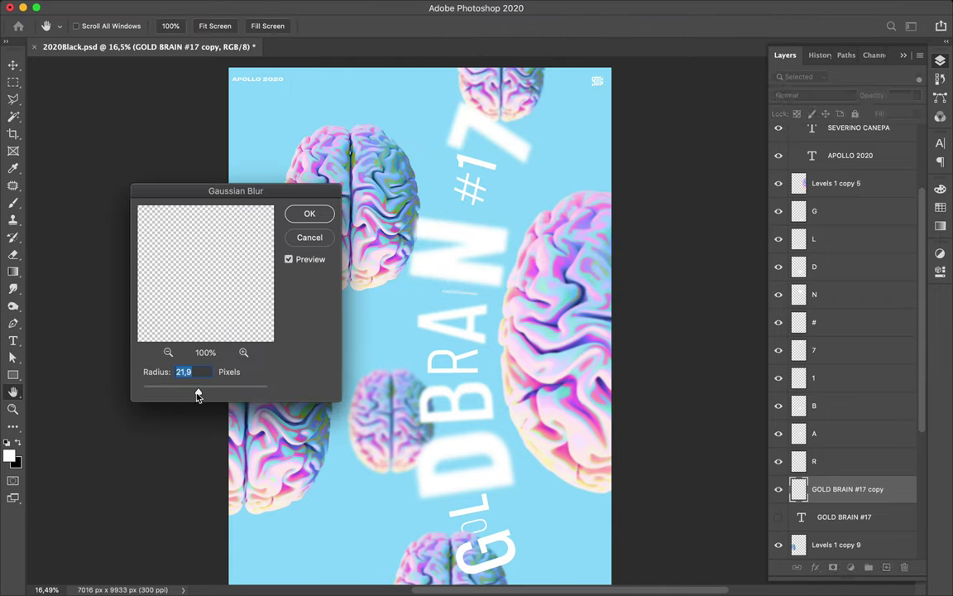
{"action": "left_click", "coordinate": [316, 216]}
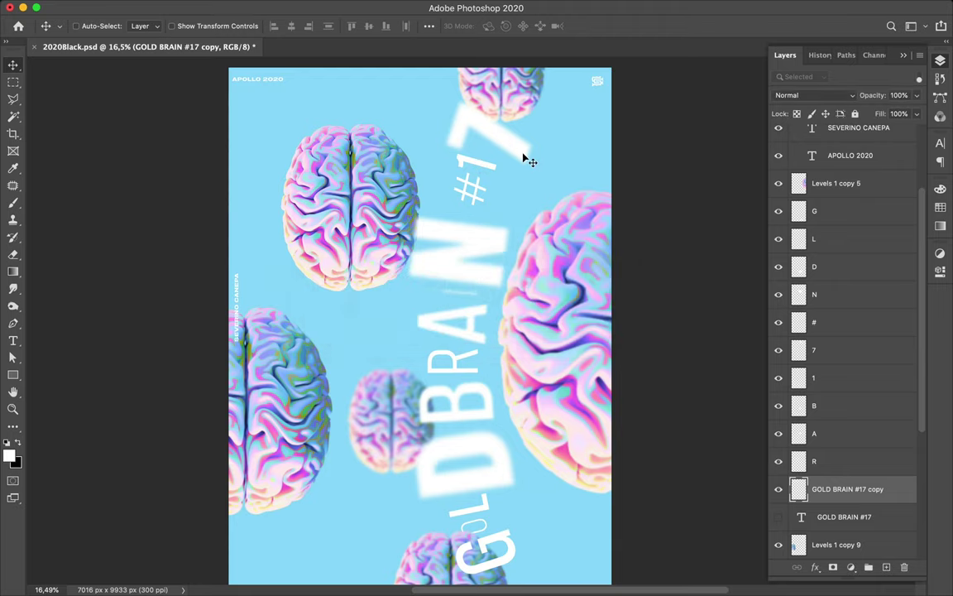
{"action": "left_click", "coordinate": [503, 143]}
{"action": "key", "text": "super"}
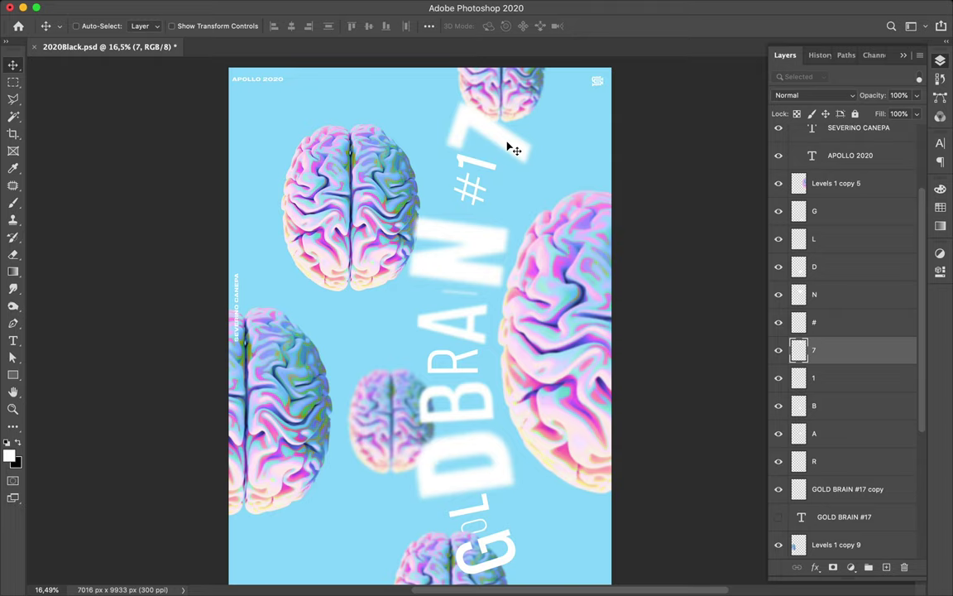
{"action": "key", "text": "Up"}
{"action": "key", "text": "Up"}
{"action": "key", "text": "Up"}
{"action": "key", "text": "Up"}
- Blur the 1 letter with a slightly lower Gaussian Blur radius
{"action": "left_click", "coordinate": [487, 170], "text": "super"}
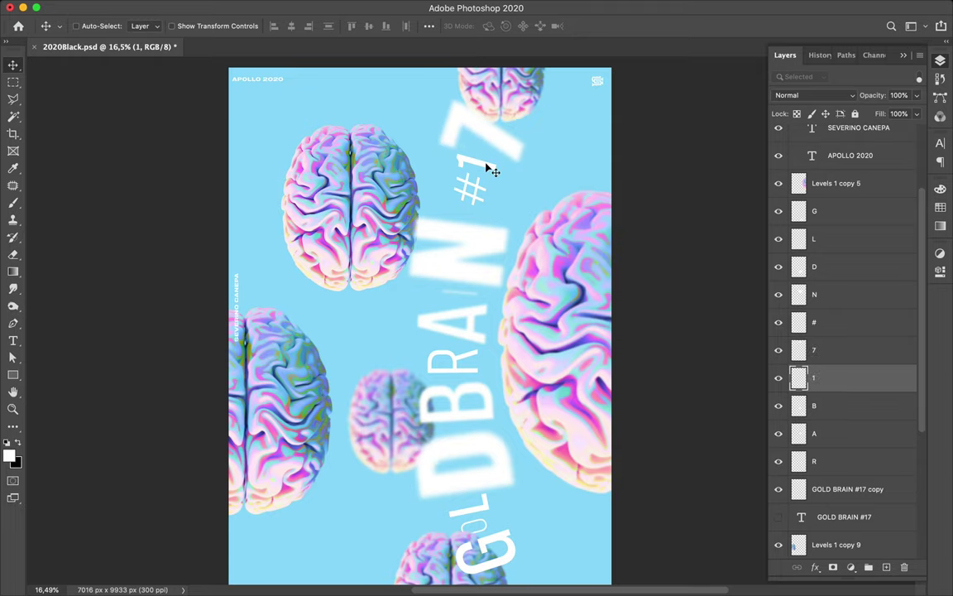
{"action": "left_click", "coordinate": [312, 8]}
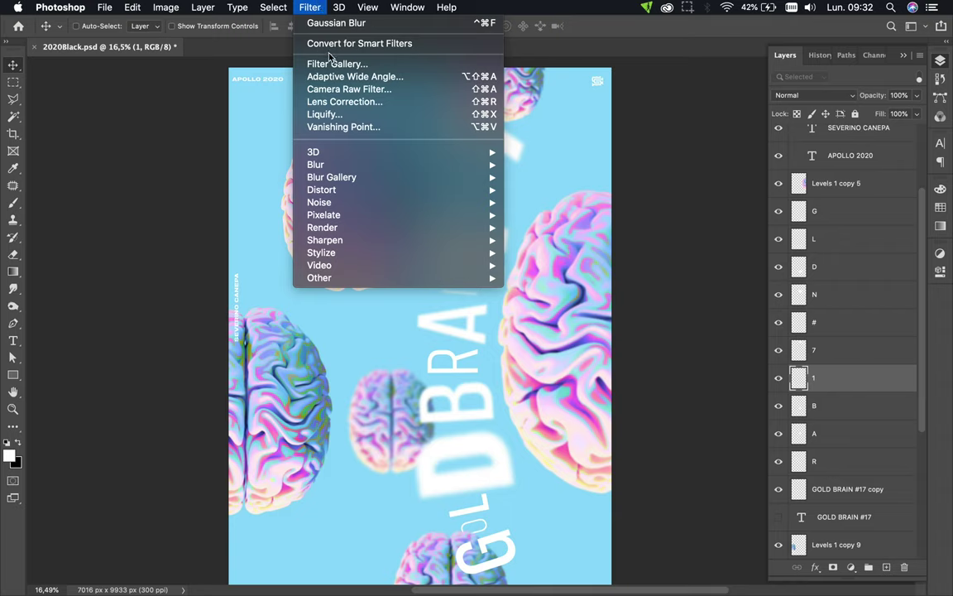
{"action": "mouse_move", "coordinate": [300, 162]}
{"action": "left_click", "coordinate": [548, 215]}
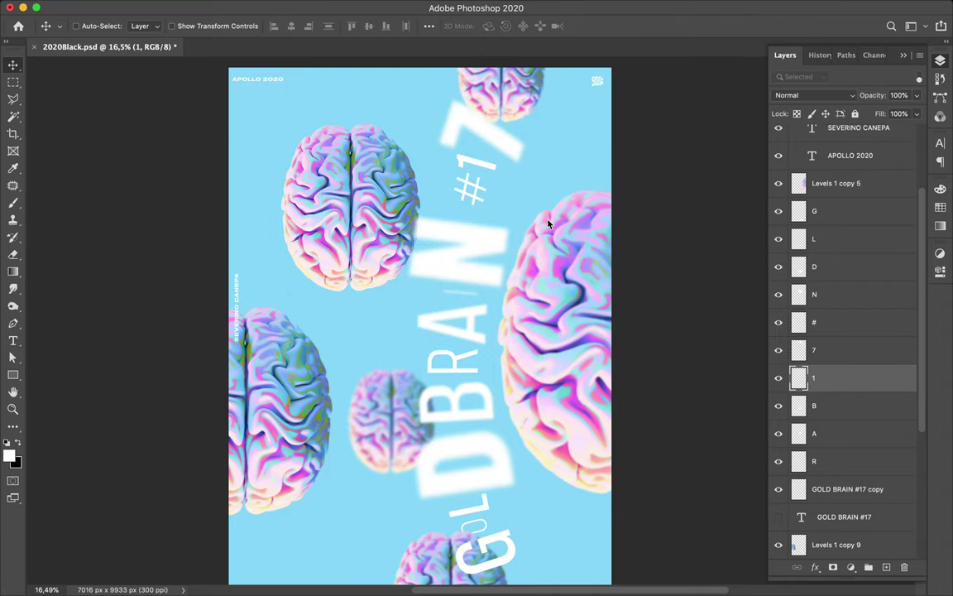
{"action": "left_click_drag", "start_coordinate": [198, 392], "coordinate": [189, 394]}
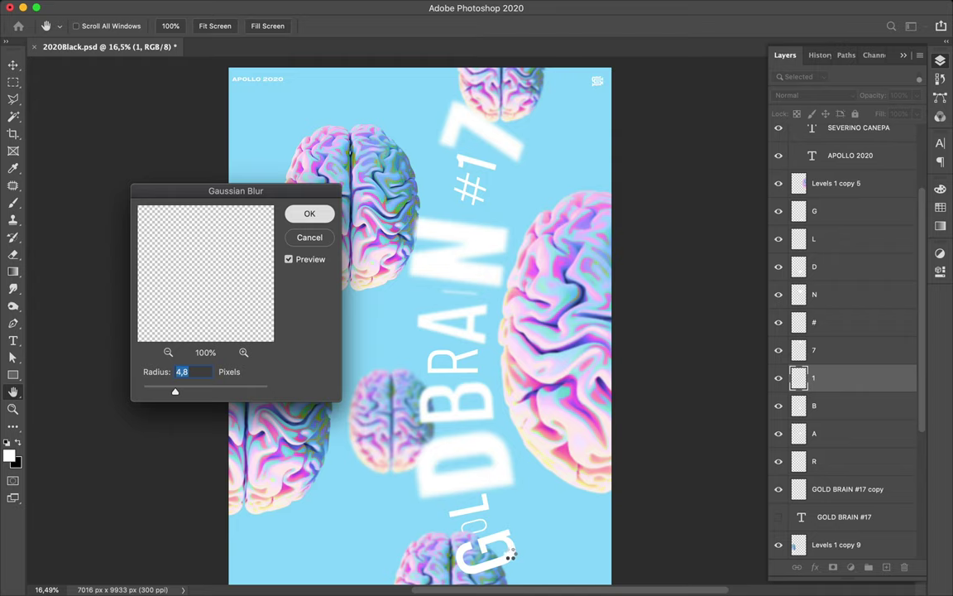
{"action": "key", "text": "Return"}
- Soften the G letter with a Gaussian Blur of about 8.9 pixels
{"action": "left_click", "coordinate": [515, 560], "text": "super"}
{"action": "key", "text": "super"}
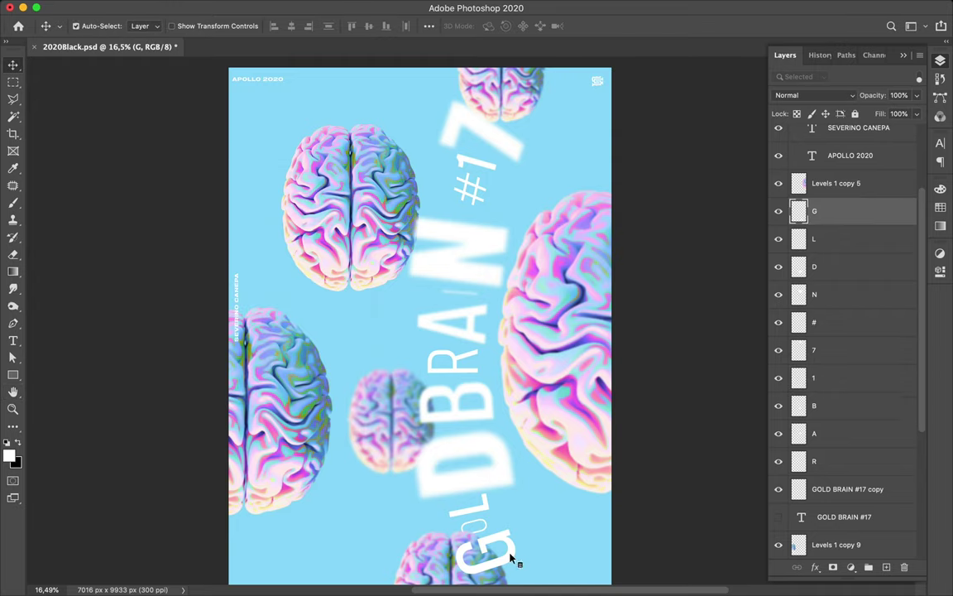
{"action": "key", "text": "super"}
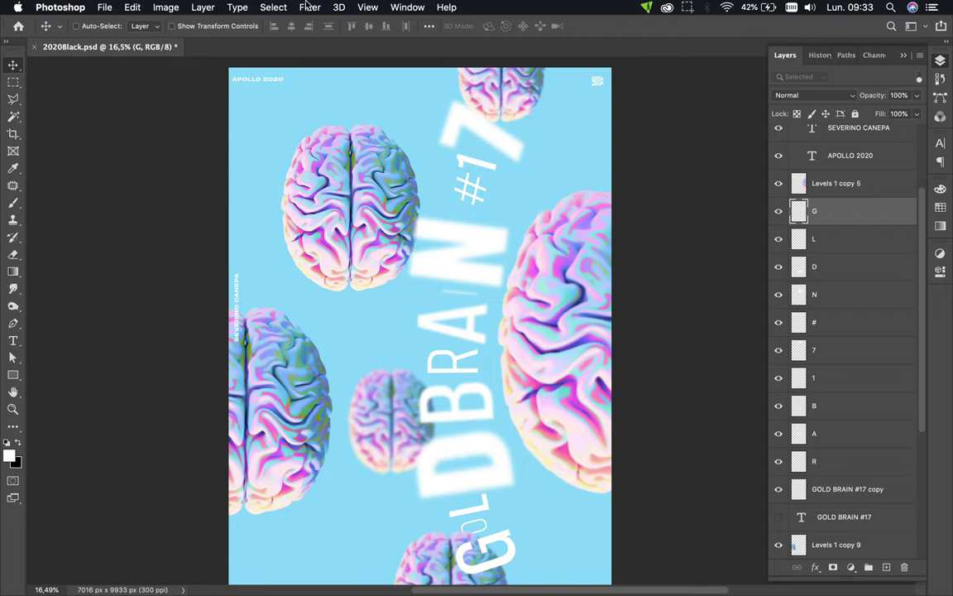
{"action": "left_click", "coordinate": [309, 8]}
{"action": "left_click", "coordinate": [322, 23]}
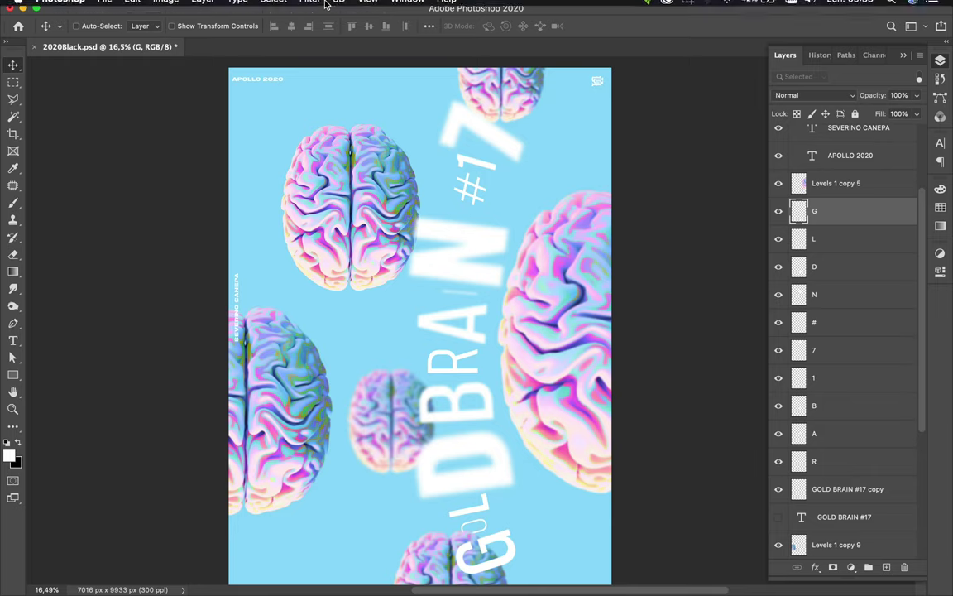
{"action": "left_click", "coordinate": [309, 7]}
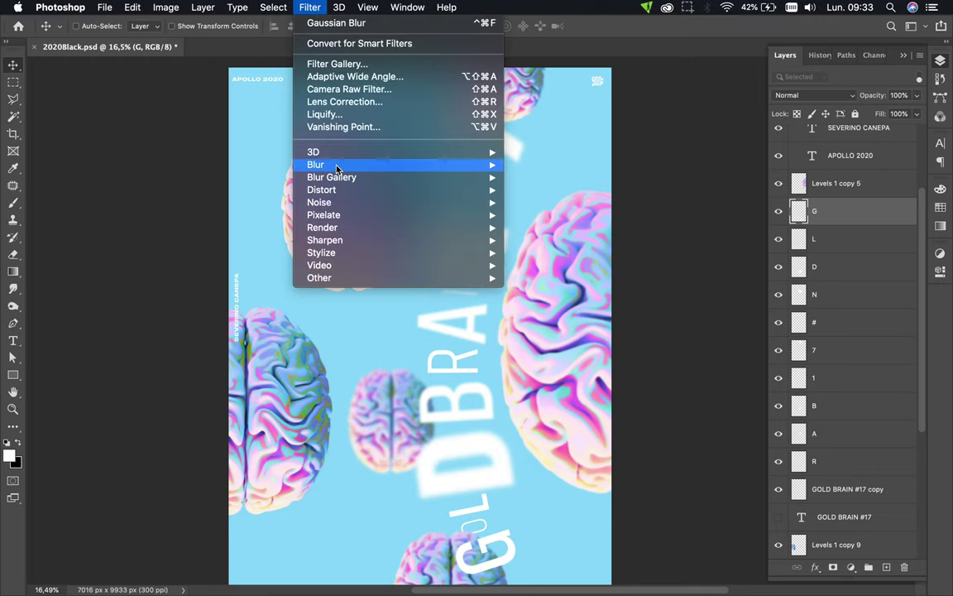
{"action": "mouse_move", "coordinate": [444, 170]}
{"action": "left_click", "coordinate": [546, 215]}
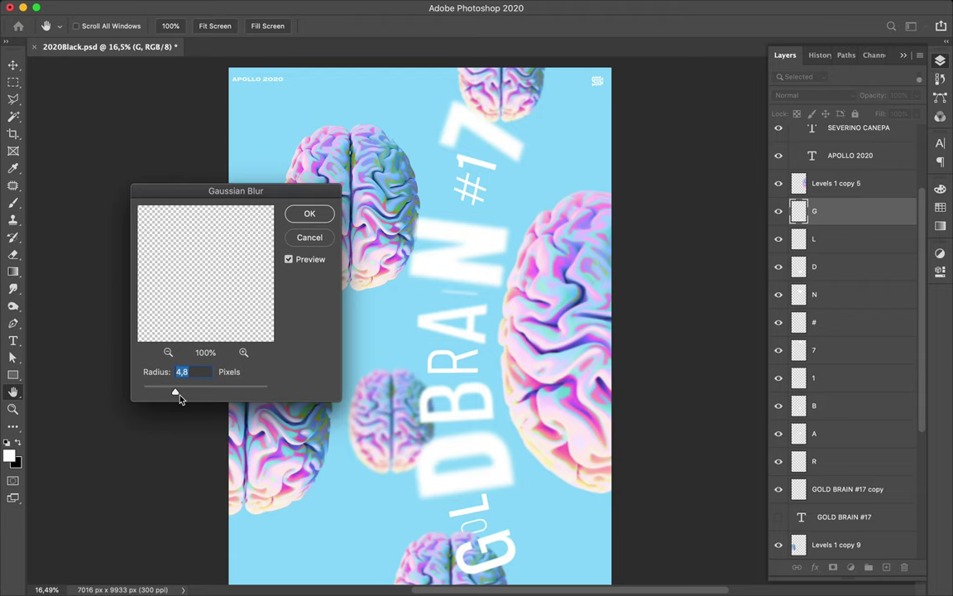
{"action": "left_click_drag", "start_coordinate": [175, 394], "coordinate": [183, 395]}
{"action": "left_click_drag", "start_coordinate": [186, 395], "coordinate": [190, 397]}
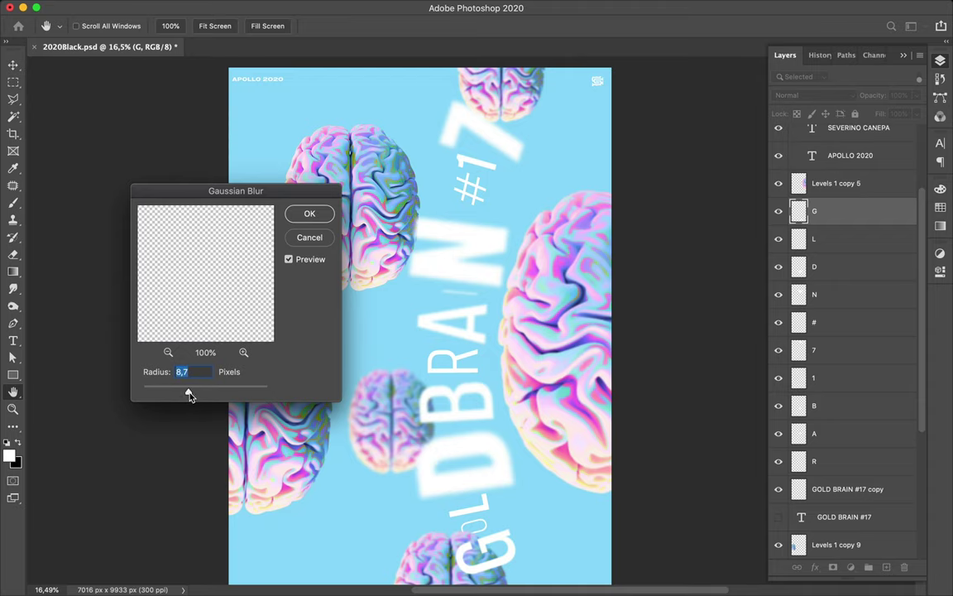
{"action": "left_click", "coordinate": [293, 213]}
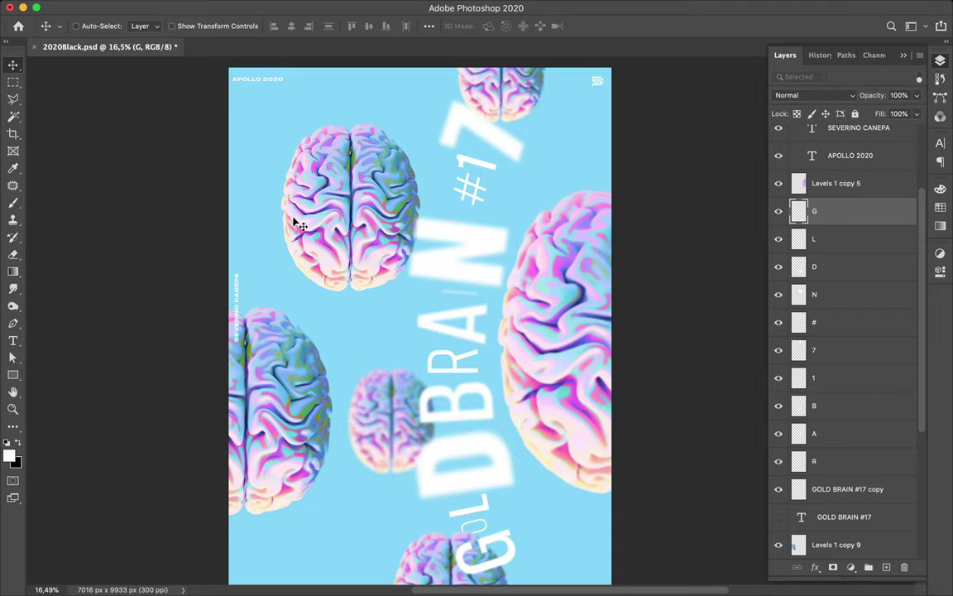
{"action": "key", "text": "super"}
{"action": "left_click", "coordinate": [470, 336], "text": "super"}
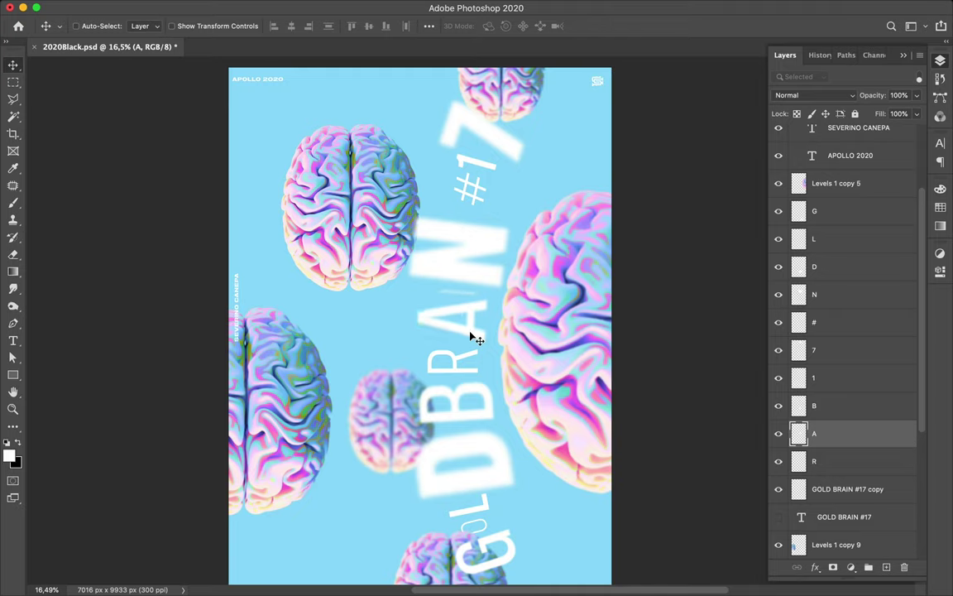
{"action": "left_click", "coordinate": [457, 367], "text": "super"}
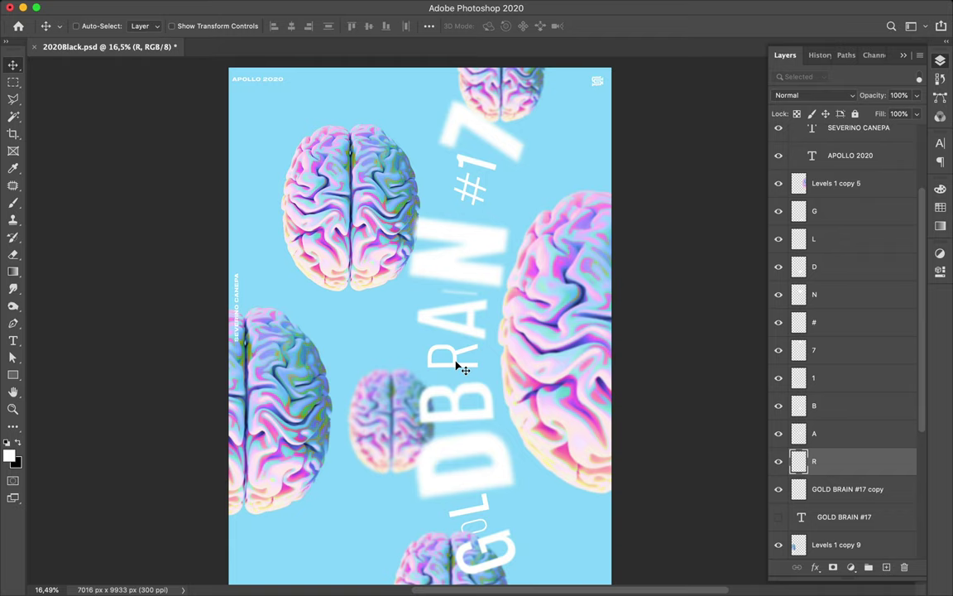
{"action": "left_click", "coordinate": [459, 405], "text": "super"}
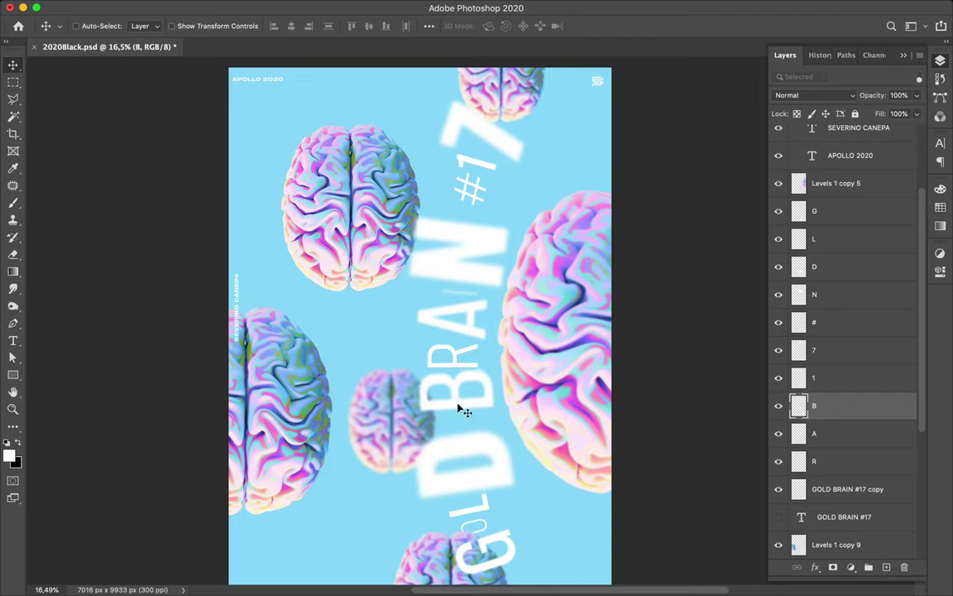
{"action": "left_click", "coordinate": [474, 480], "text": "super"}
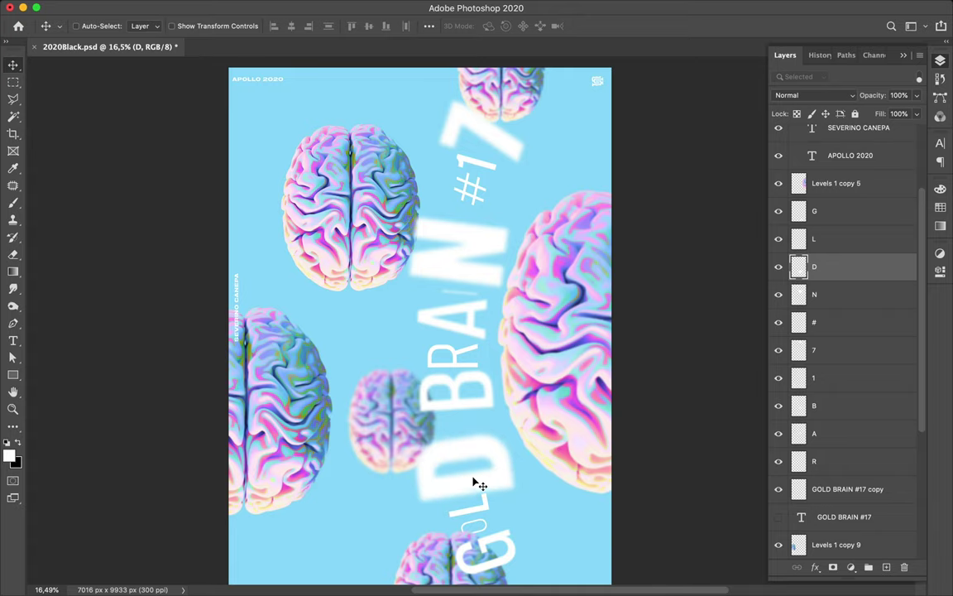
{"action": "left_click", "coordinate": [512, 560], "text": "super"}
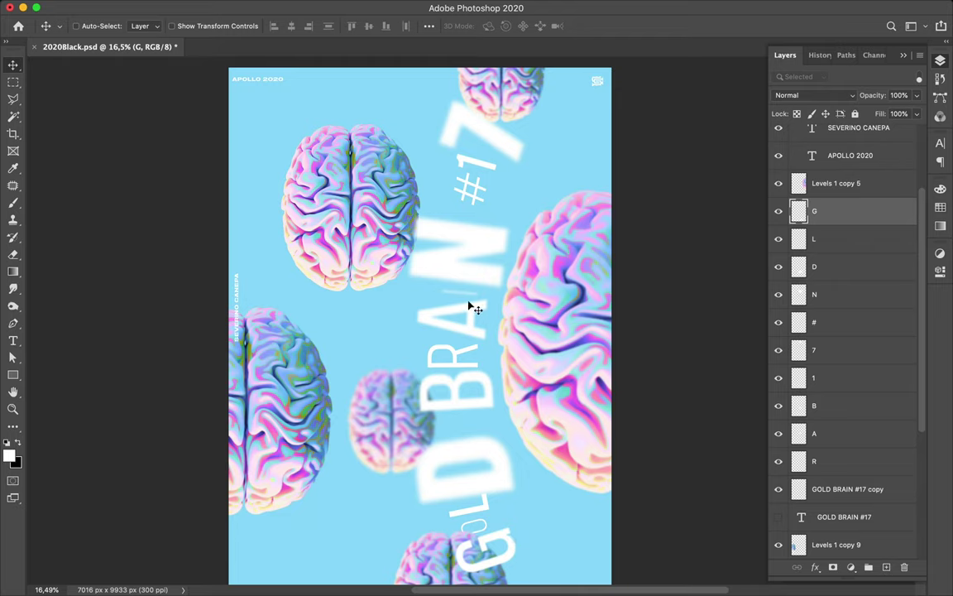
{"action": "left_click", "coordinate": [474, 199]}
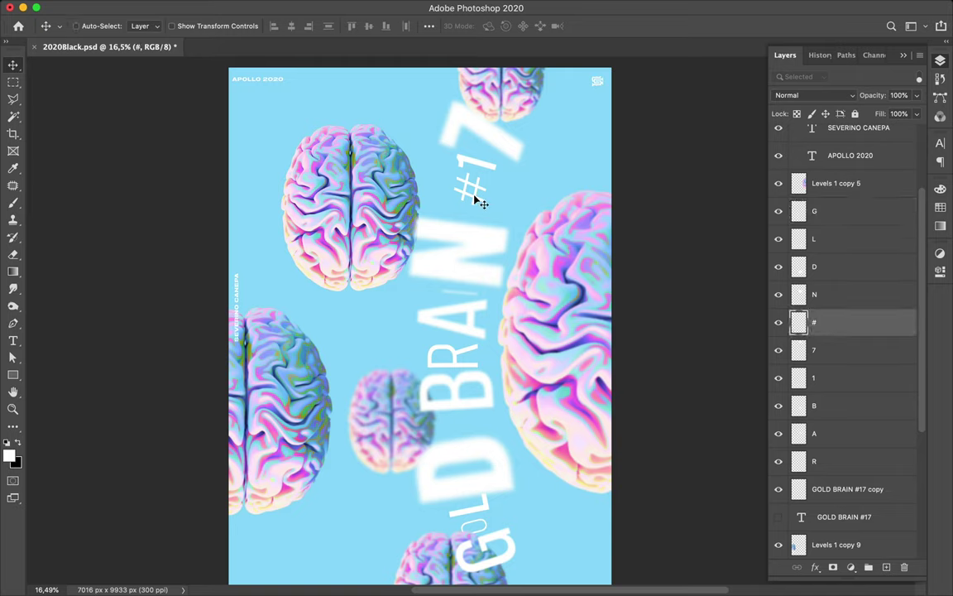
{"action": "key", "text": "super+t"}
- Shrink the # to about 79% and move the 1 digit slightly upward
{"action": "left_click_drag", "start_coordinate": [470, 173], "coordinate": [470, 178]}
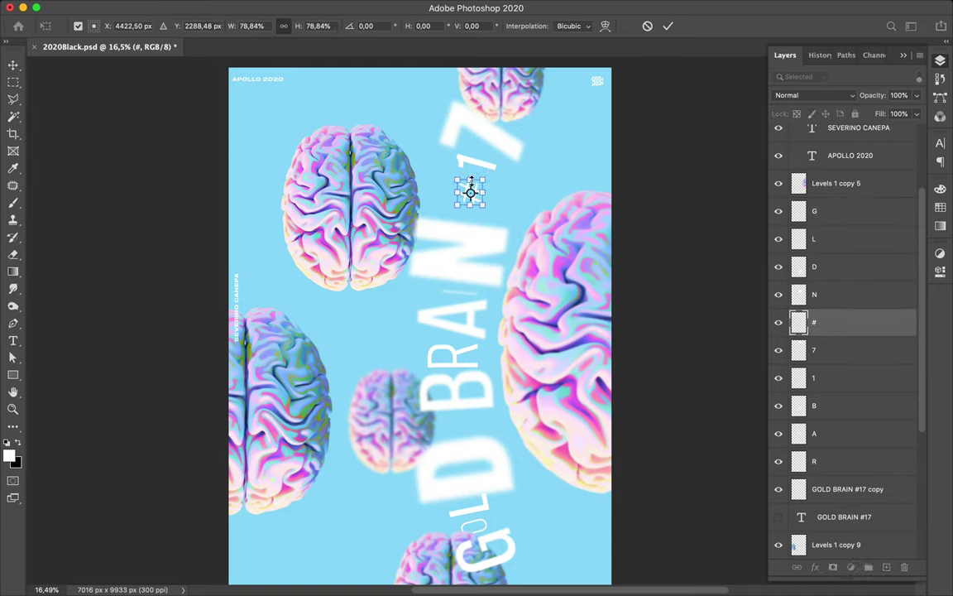
{"action": "key", "text": "Return"}
{"action": "left_click", "coordinate": [485, 164]}
{"action": "left_click", "coordinate": [503, 144], "text": "shift"}
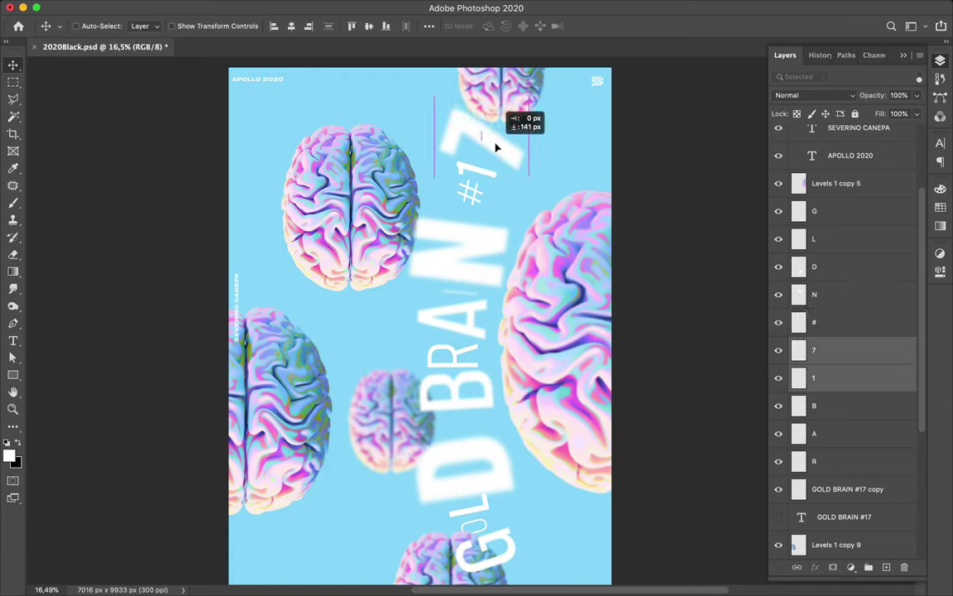
{"action": "left_click", "coordinate": [490, 178]}
{"action": "left_click_drag", "start_coordinate": [488, 176], "coordinate": [488, 172]}
- Reposition the # symbol on the poster
{"action": "left_click", "coordinate": [477, 196]}
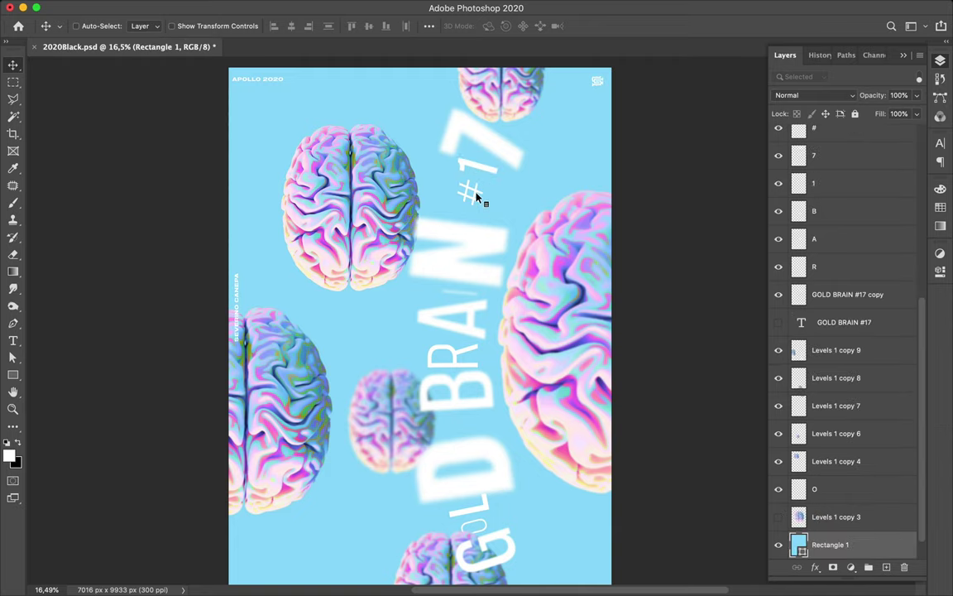
{"action": "left_click", "coordinate": [479, 197]}
{"action": "left_click_drag", "start_coordinate": [477, 191], "coordinate": [479, 187]}
{"action": "left_click", "coordinate": [309, 7]}
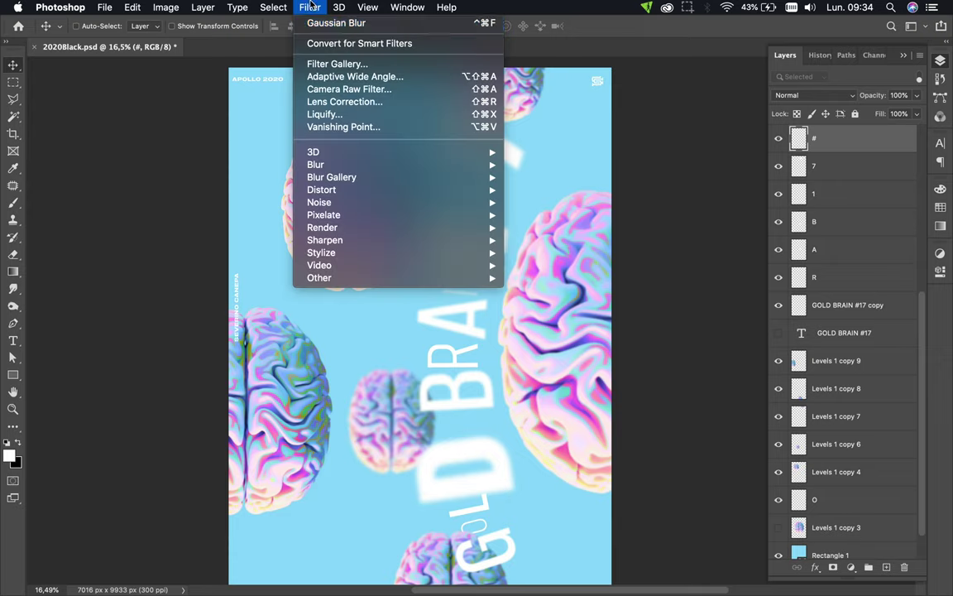
- Reapply the last Gaussian blur to the # symbol
{"action": "left_click", "coordinate": [313, 24]}
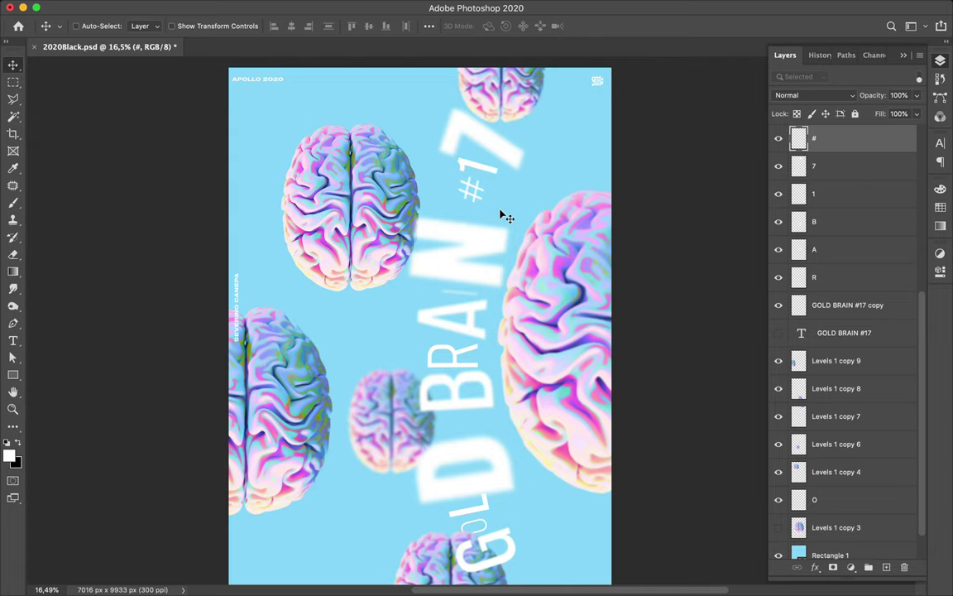
{"action": "key", "text": "super"}
{"action": "left_click", "coordinate": [452, 354]}
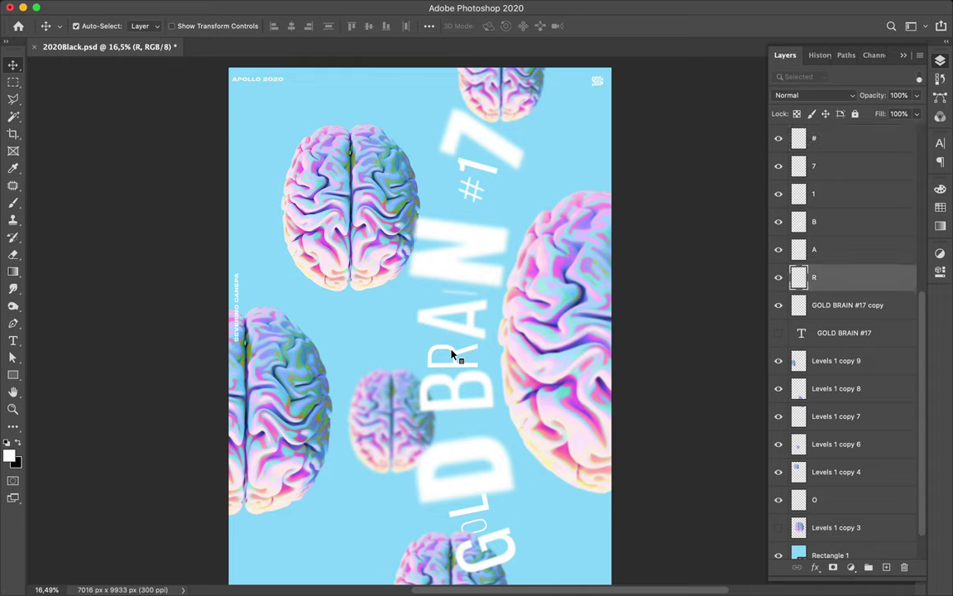
{"action": "left_click", "coordinate": [487, 529]}
{"action": "mouse_move", "coordinate": [273, 5]}
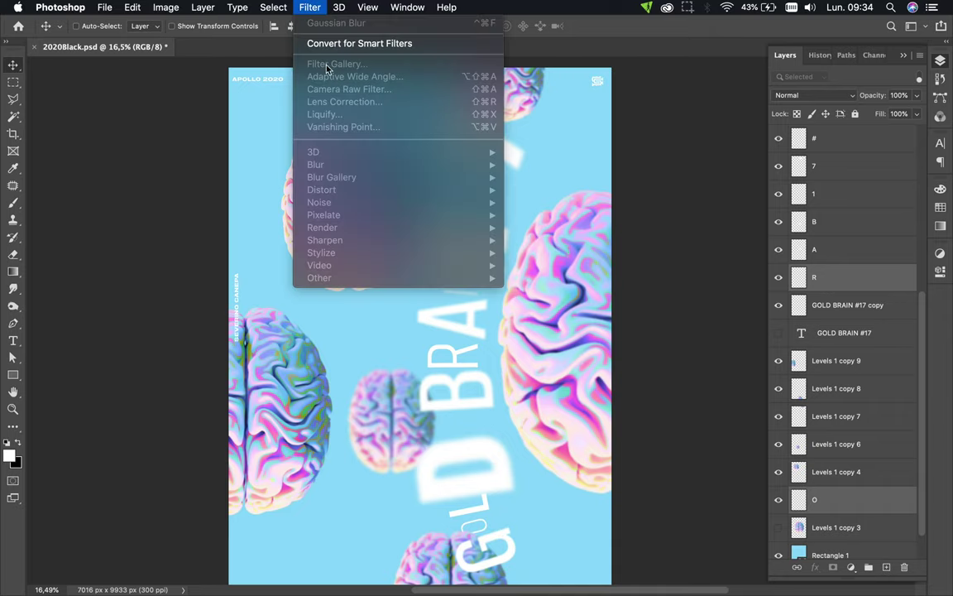
{"action": "left_click", "coordinate": [287, 18]}
- Blur the R letter with a 4.9-pixel Gaussian Blur
{"action": "key", "text": "super"}
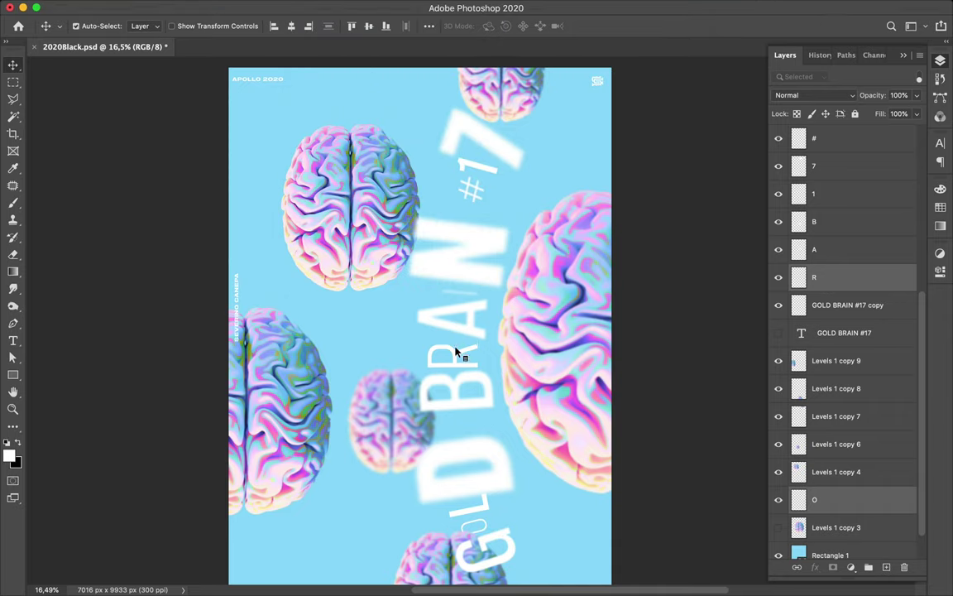
{"action": "left_click", "coordinate": [458, 357], "text": "super"}
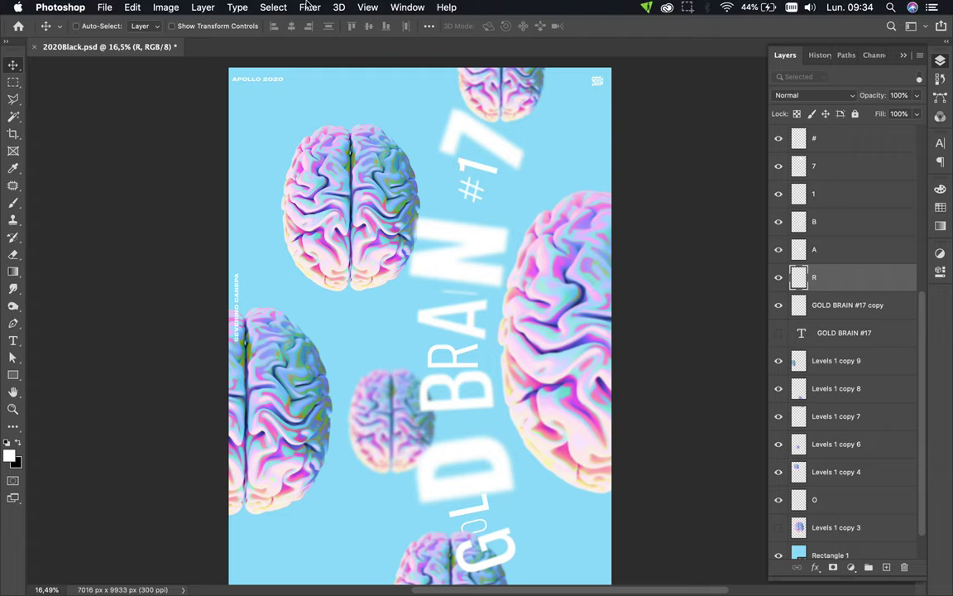
{"action": "left_click", "coordinate": [306, 6]}
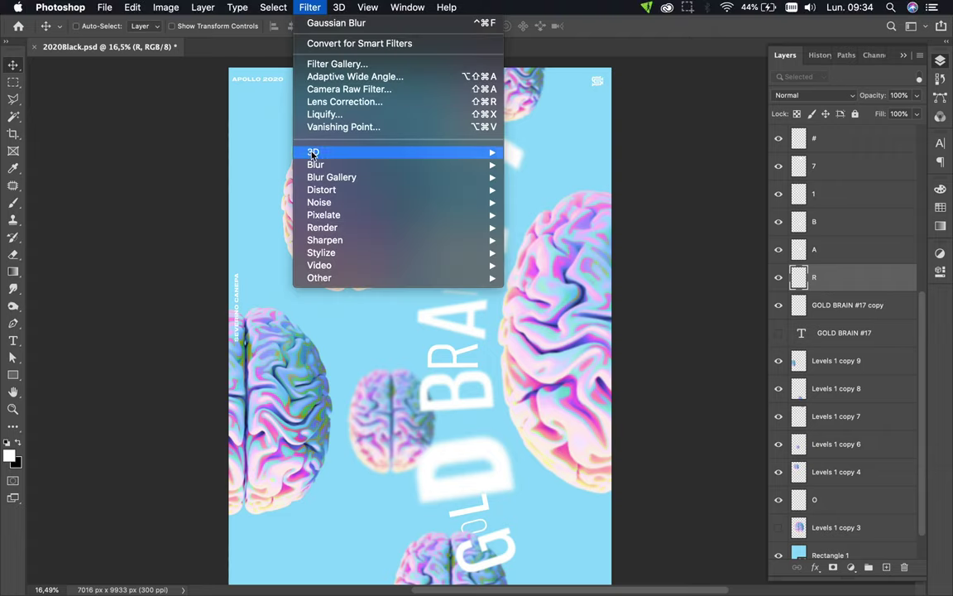
{"action": "mouse_move", "coordinate": [373, 164]}
{"action": "left_click", "coordinate": [546, 214]}
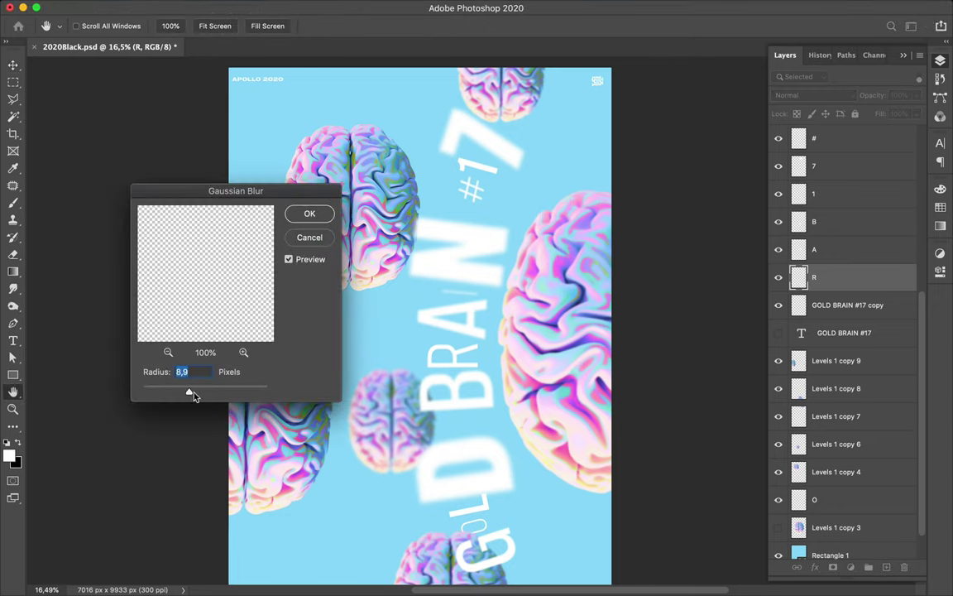
{"action": "left_click_drag", "start_coordinate": [189, 394], "coordinate": [173, 393]}
{"action": "left_click", "coordinate": [308, 214]}
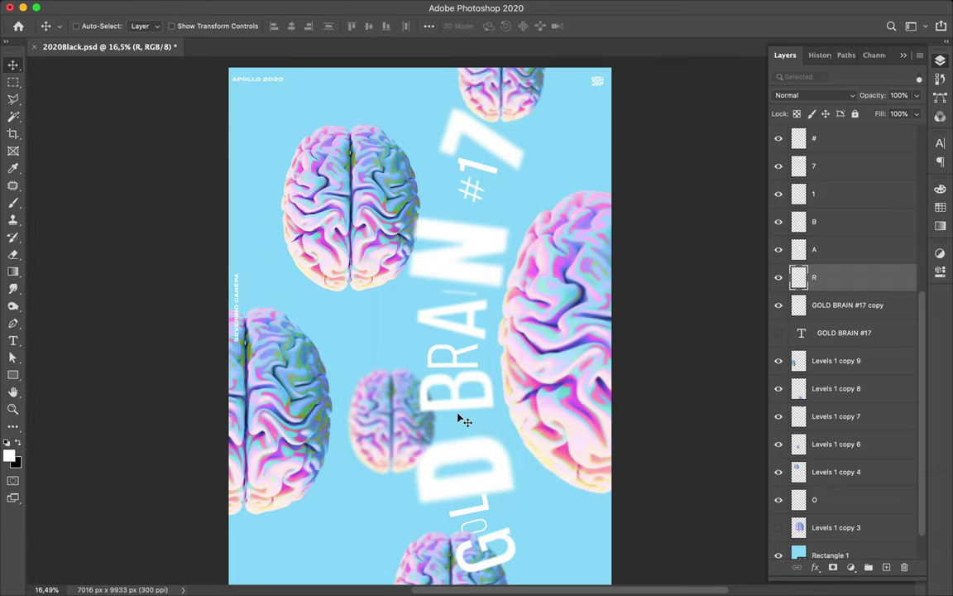
- Blur the L letter with a 4.5-pixel Gaussian Blur
{"action": "left_click", "coordinate": [486, 512]}
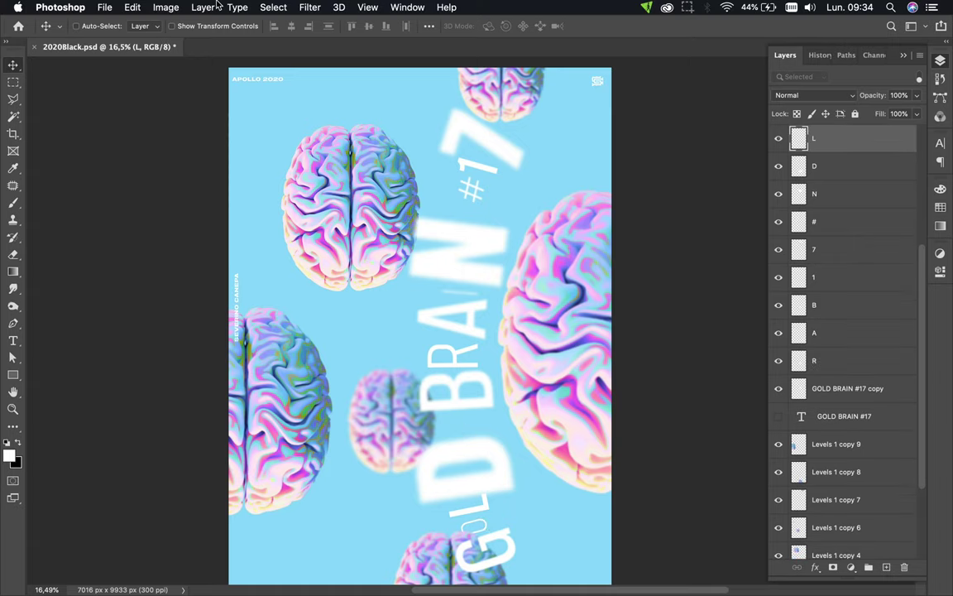
{"action": "left_click", "coordinate": [309, 7]}
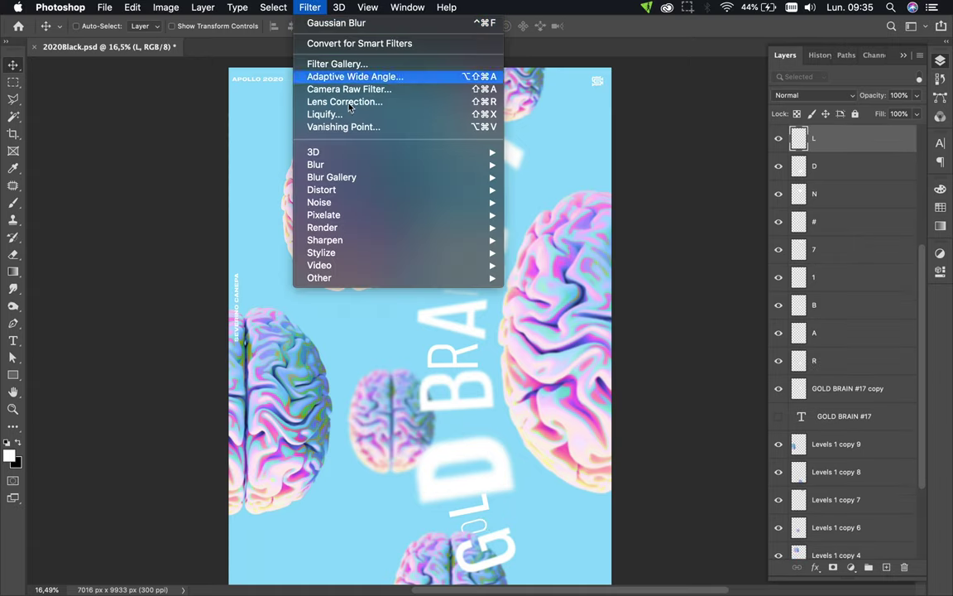
{"action": "mouse_move", "coordinate": [447, 165]}
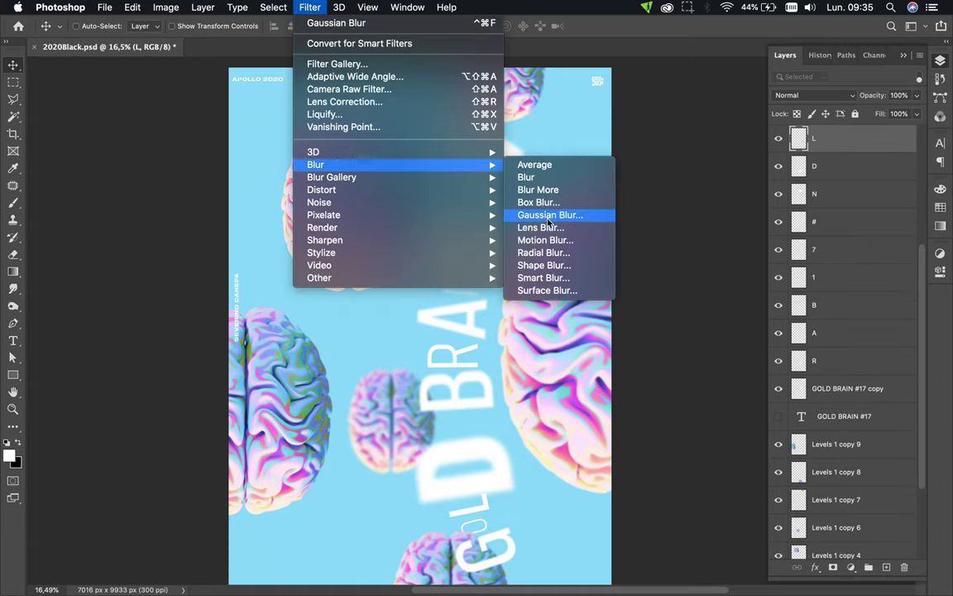
{"action": "left_click", "coordinate": [547, 215]}
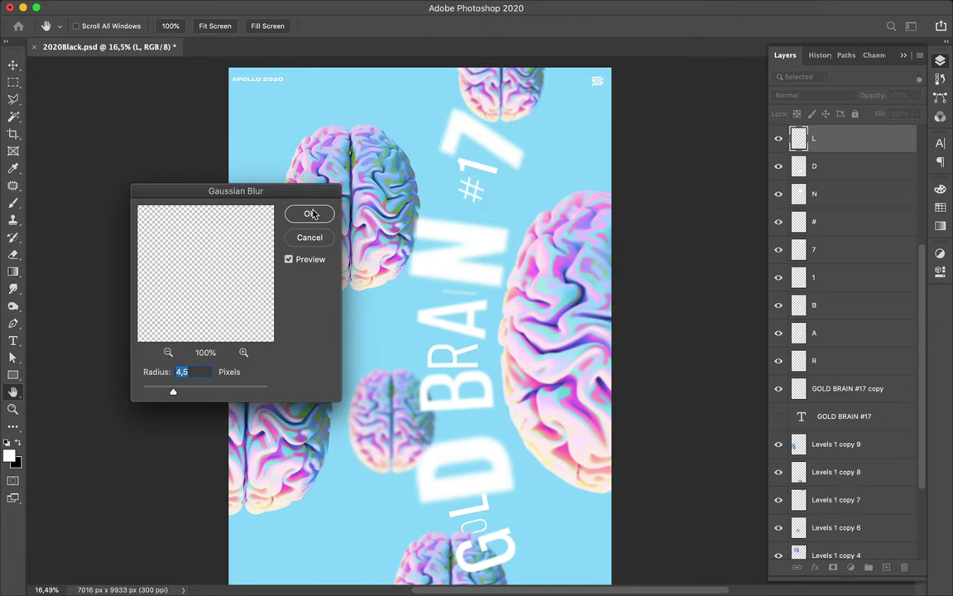
{"action": "left_click", "coordinate": [311, 214]}
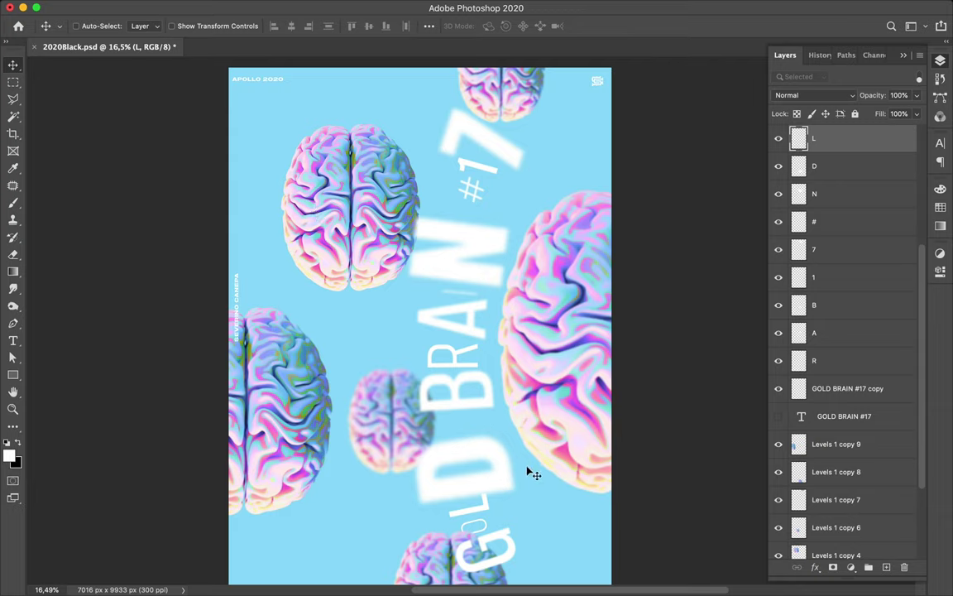
- Select the N of BRAIN and test nudging it right and back left
{"action": "key", "text": "super"}
{"action": "left_click", "coordinate": [466, 251], "text": "super"}
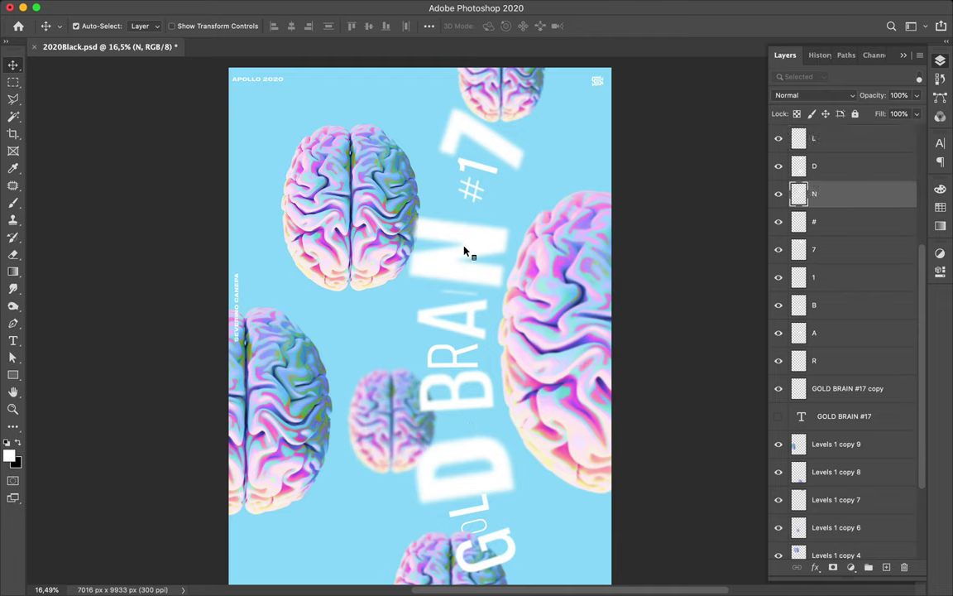
{"action": "key", "text": "super"}
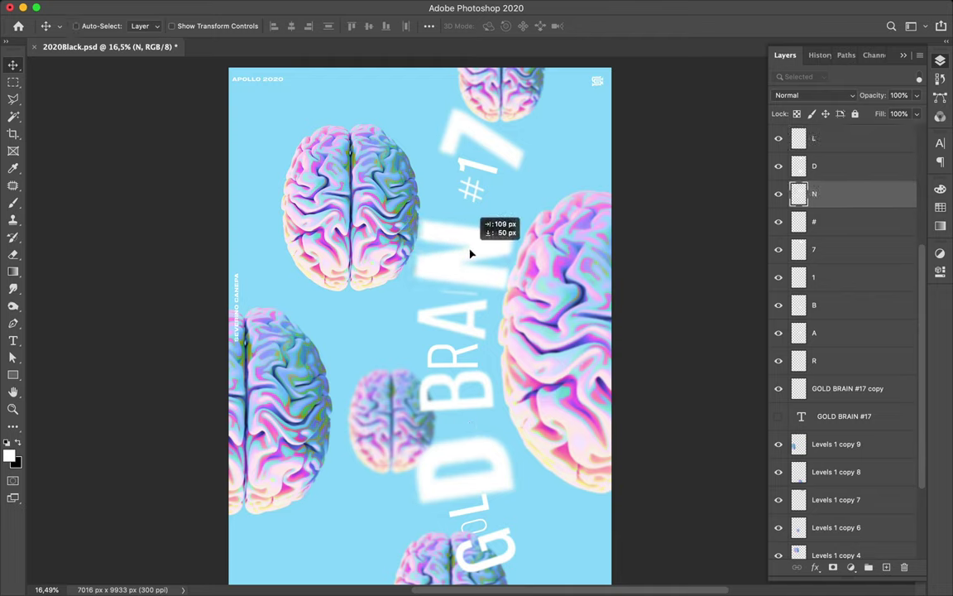
{"action": "key", "text": "shift+Right"}
{"action": "key", "text": "shift+Right"}
{"action": "key", "text": "shift+Right"}
{"action": "key", "text": "shift+Right"}
{"action": "key", "text": "shift+Right"}
{"action": "key", "text": "shift+Right"}
{"action": "key", "text": "shift+Left"}
{"action": "key", "text": "shift+Left"}
{"action": "key", "text": "shift+Left"}
{"action": "key", "text": "shift+Left"}
{"action": "key", "text": "shift+Left"}
{"action": "key", "text": "shift+Left"}
{"action": "key", "text": "shift+Left"}
{"action": "key", "text": "shift+Left"}
{"action": "key", "text": "shift+Left"}
{"action": "key", "text": "shift+Left"}
{"action": "key", "text": "shift+Left"}
{"action": "key", "text": "shift+Left"}
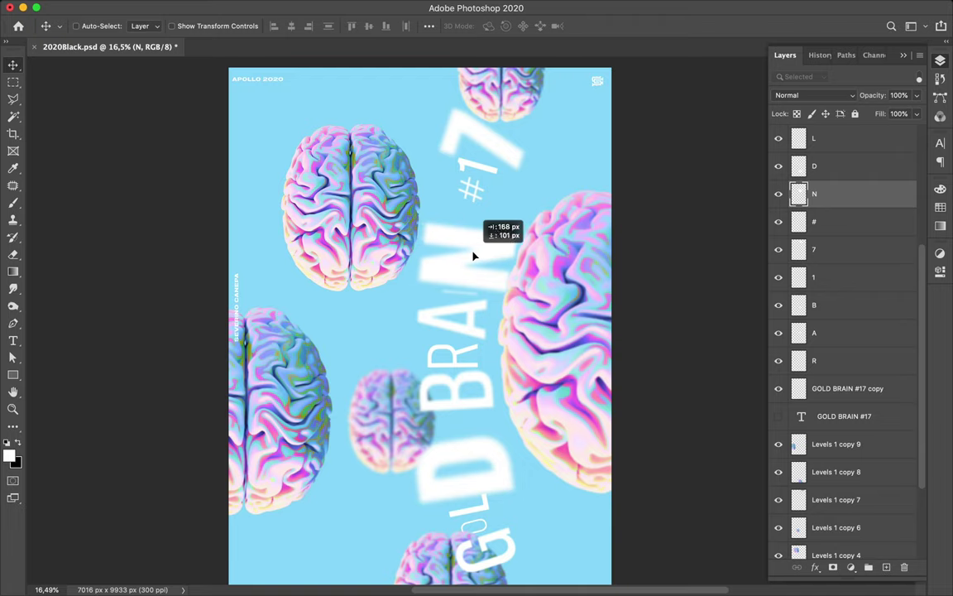
- Move the 1 digit lower and to the left
{"action": "left_click", "coordinate": [464, 298]}
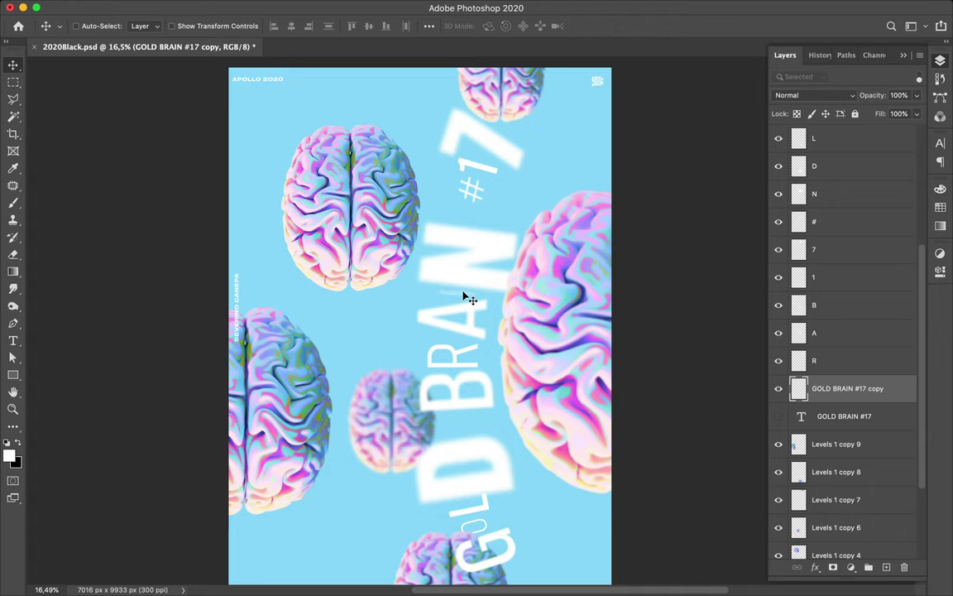
{"action": "left_click", "coordinate": [475, 172], "text": "super"}
{"action": "left_click_drag", "start_coordinate": [475, 172], "coordinate": [484, 190]}
{"action": "left_click", "coordinate": [479, 191], "text": "super"}
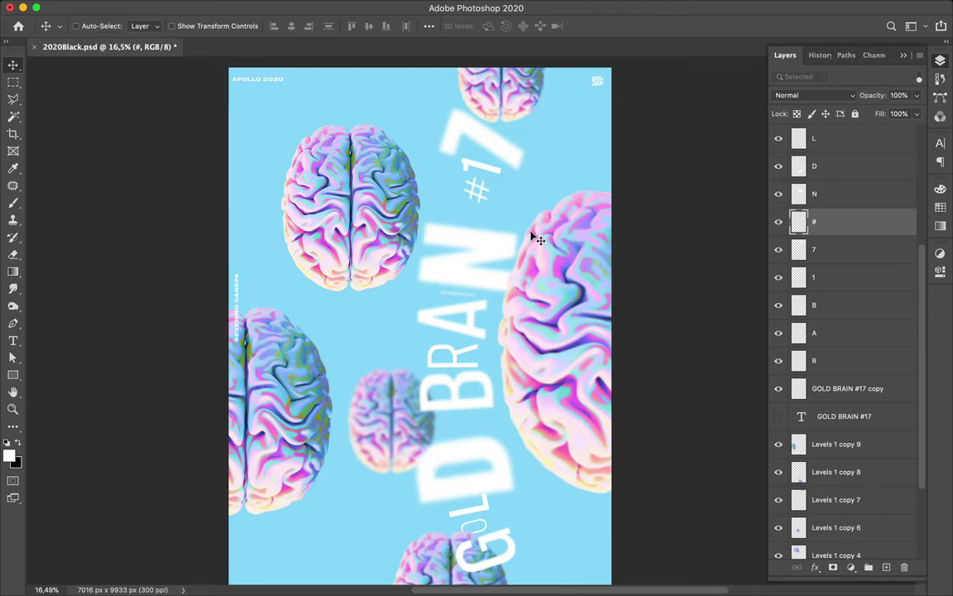
- Enlarge the N letter to about 116%
{"action": "left_click", "coordinate": [488, 251], "text": "super"}
{"action": "key", "text": "super+t"}
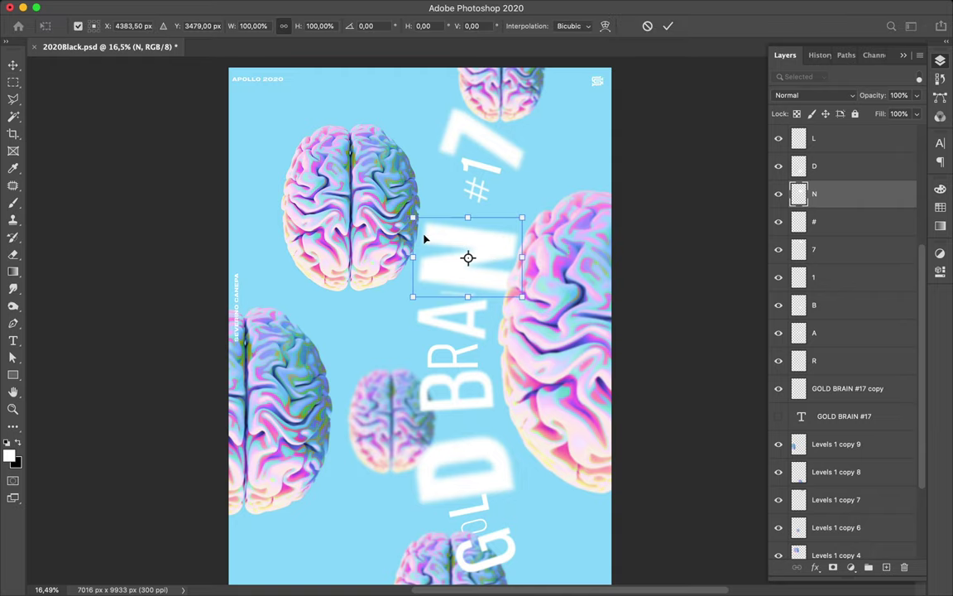
{"action": "left_click_drag", "start_coordinate": [412, 217], "coordinate": [394, 205]}
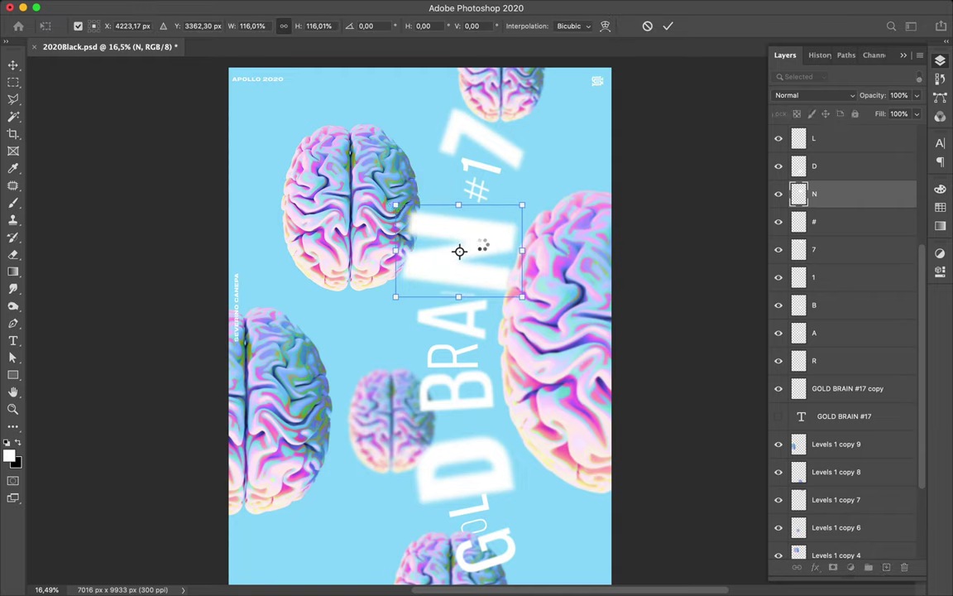
{"action": "key", "text": "Return"}
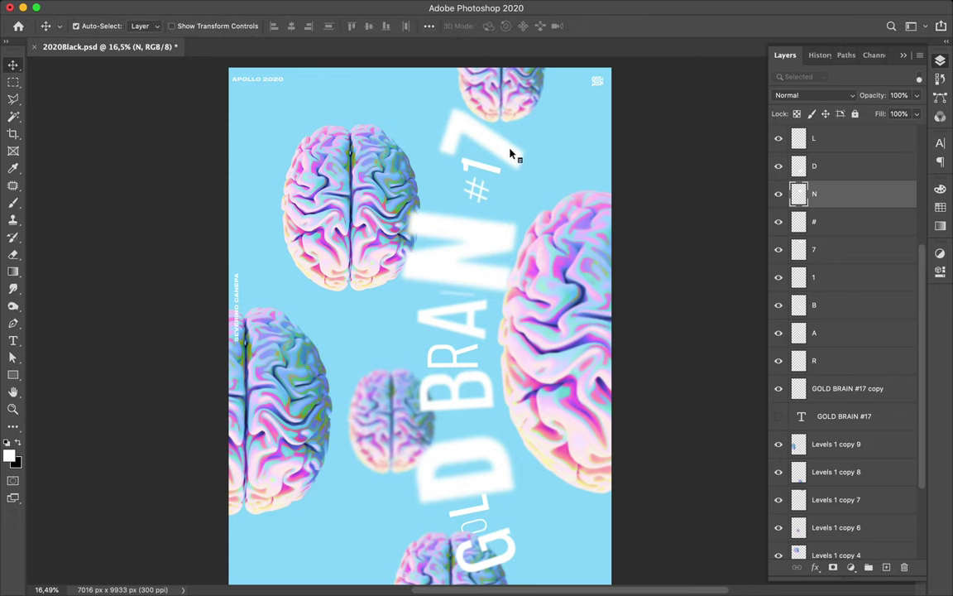
- Shrink the 7 slightly and nudge it left and down
{"action": "left_click", "coordinate": [510, 153], "text": "super"}
{"action": "key", "text": "super+t"}
{"action": "left_click_drag", "start_coordinate": [434, 139], "coordinate": [443, 140]}
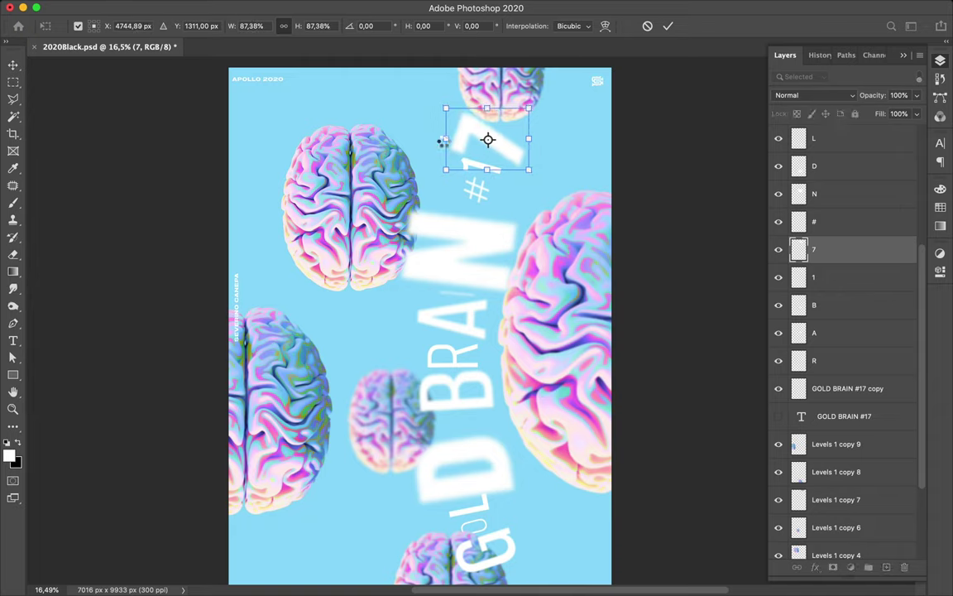
{"action": "key", "text": "Return"}
{"action": "left_click_drag", "start_coordinate": [476, 139], "coordinate": [471, 142]}
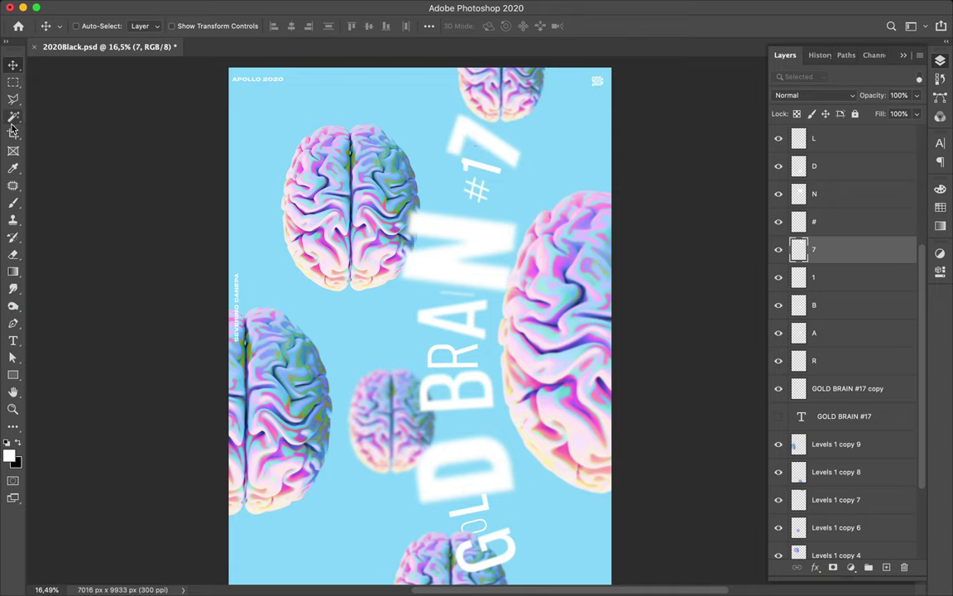
- Try a small square with the Rectangle tool, undo it, and switch to the Ellipse Tool
{"action": "left_click", "coordinate": [13, 374]}
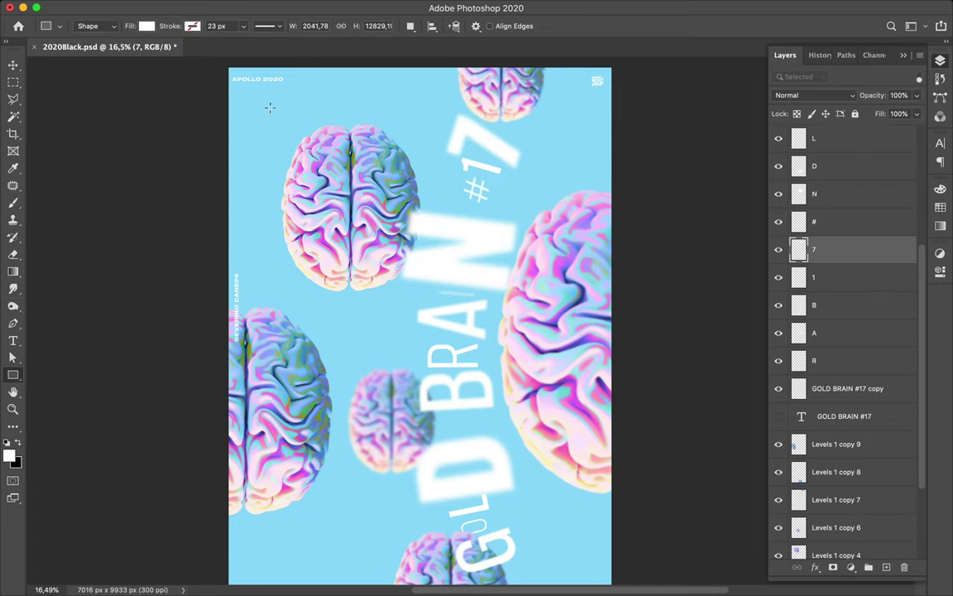
{"action": "left_click_drag", "start_coordinate": [263, 111], "coordinate": [282, 131]}
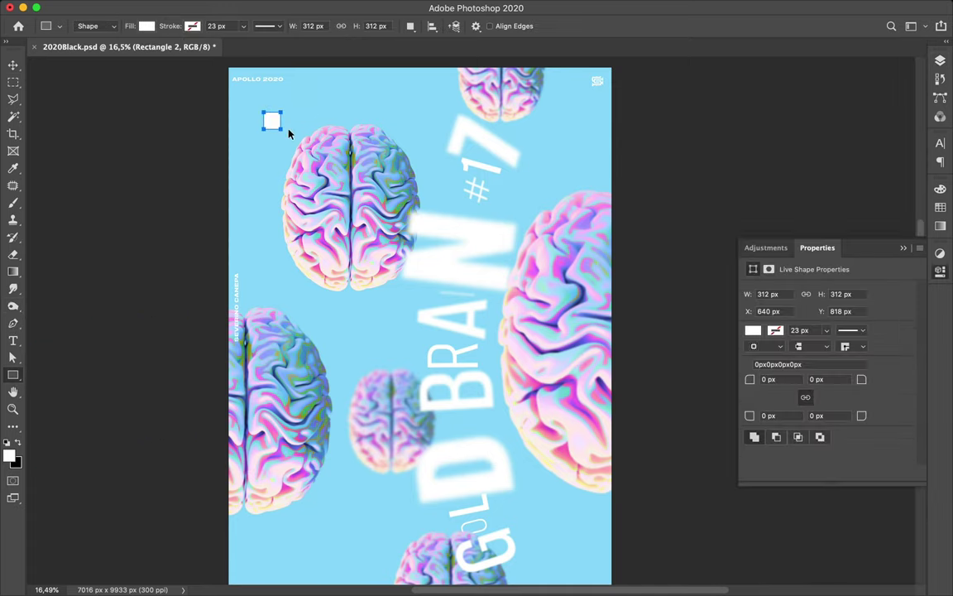
{"action": "key", "text": "ctrl+z"}
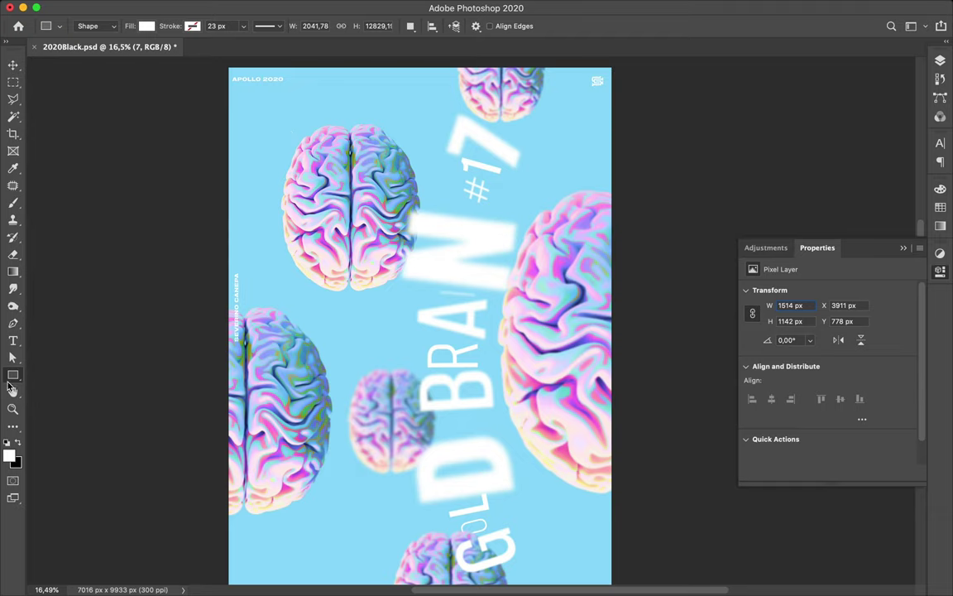
{"action": "right_click", "coordinate": [10, 381]}
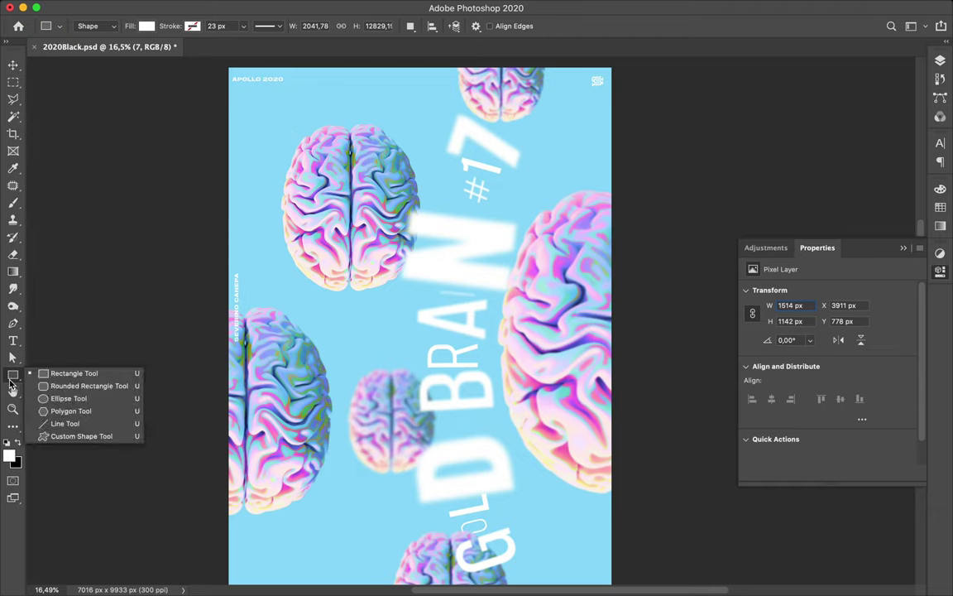
{"action": "left_click", "coordinate": [56, 397]}
- Draw a 334 px white circle above the top-left brain and a 923 px one mid-left
{"action": "left_click_drag", "start_coordinate": [279, 118], "coordinate": [297, 137]}
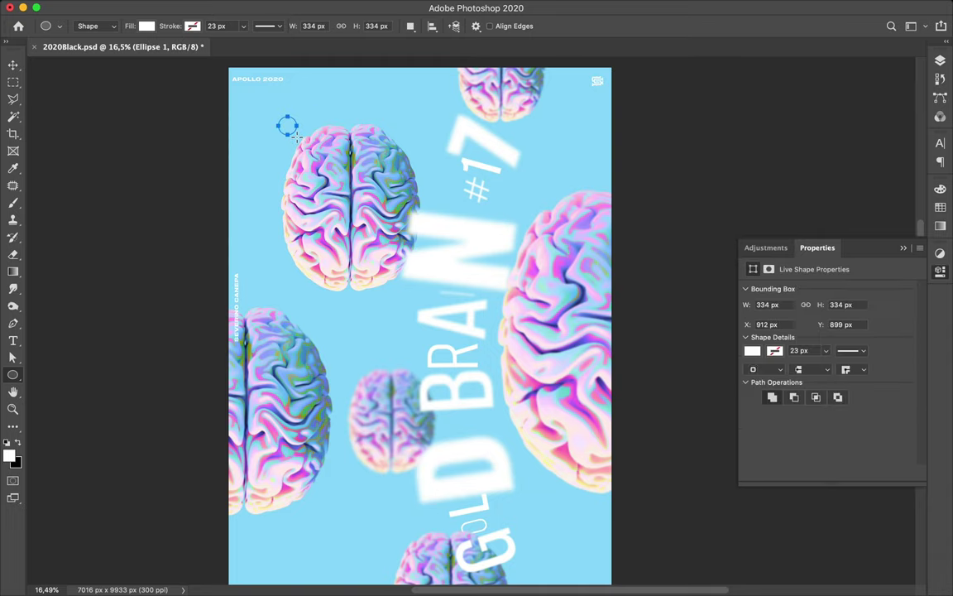
{"action": "left_click_drag", "start_coordinate": [347, 313], "coordinate": [398, 366]}
{"action": "mouse_move", "coordinate": [378, 3]}
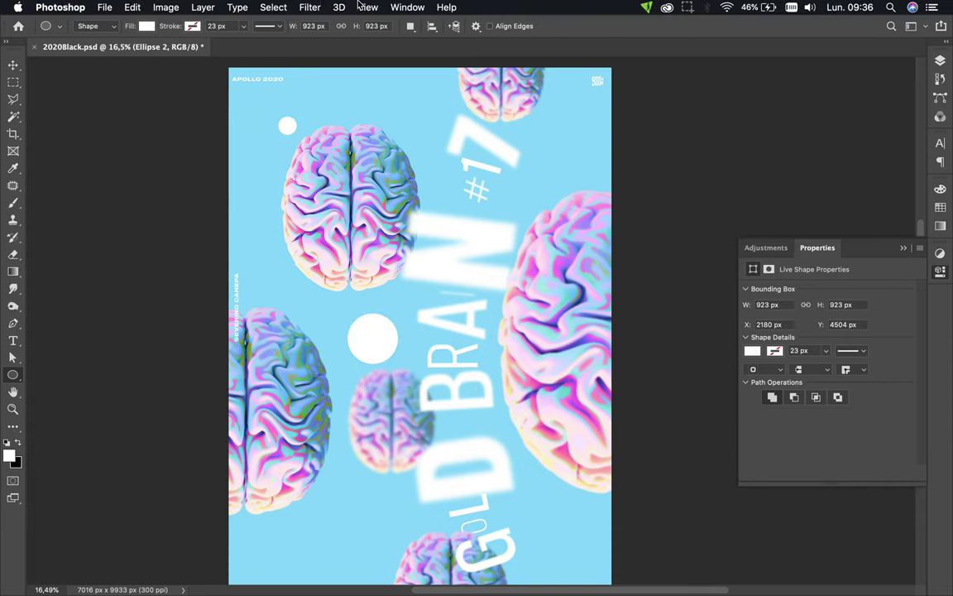
{"action": "left_click", "coordinate": [273, 6]}
{"action": "mouse_move", "coordinate": [307, 6]}
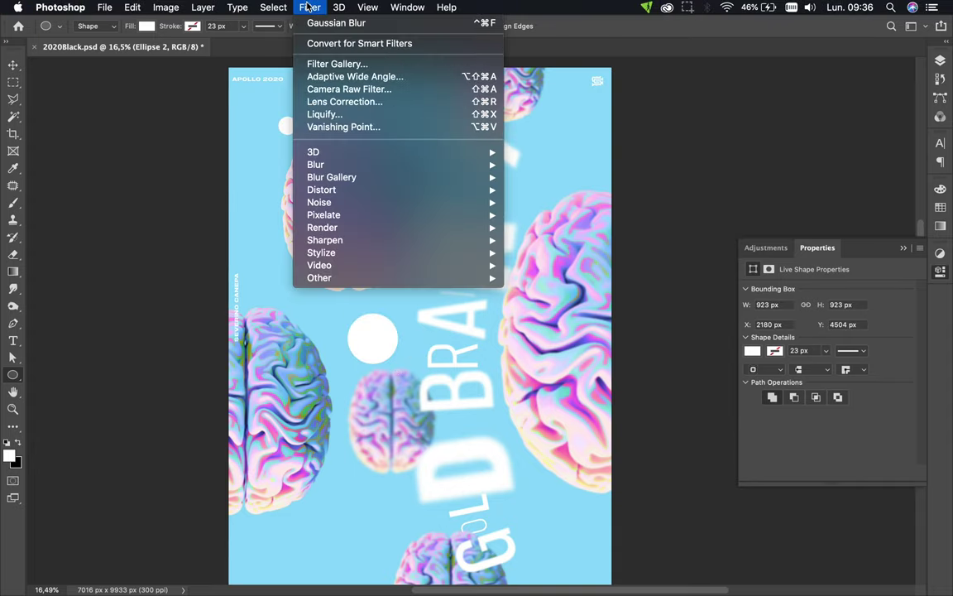
- Blur the larger circle as a smart object with a Gaussian Blur of about 94.2 px
{"action": "mouse_move", "coordinate": [336, 179]}
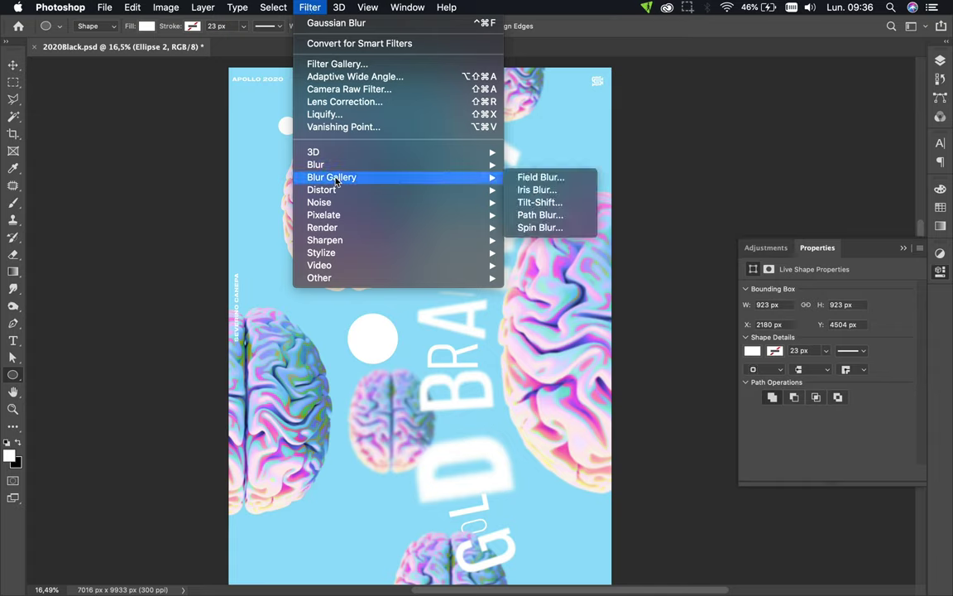
{"action": "mouse_move", "coordinate": [443, 164]}
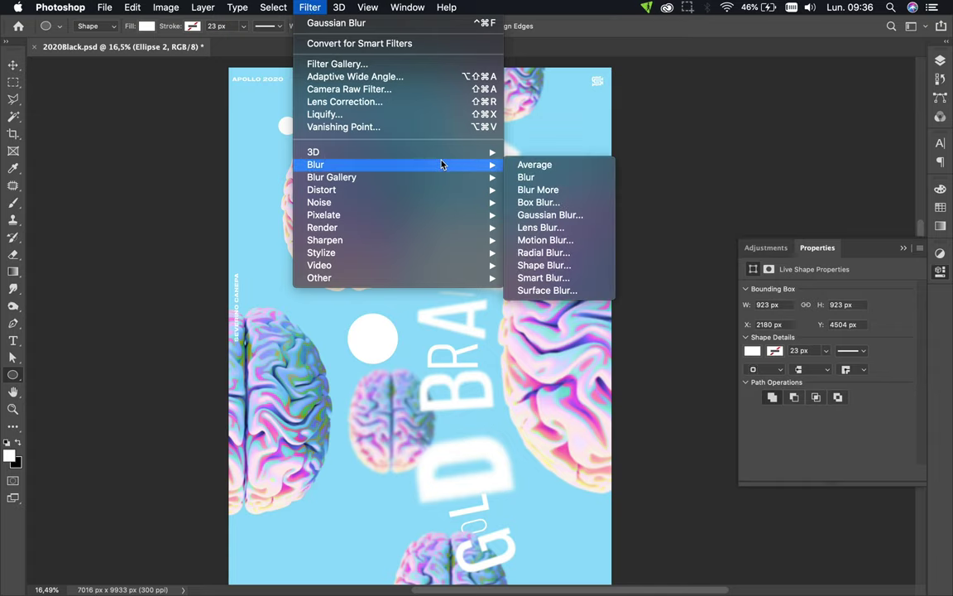
{"action": "left_click", "coordinate": [534, 215]}
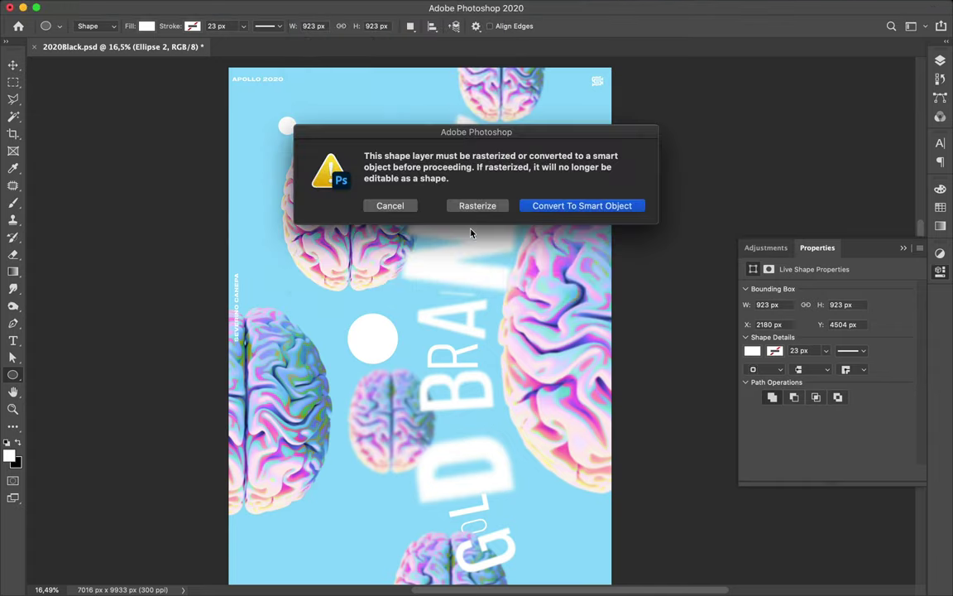
{"action": "left_click", "coordinate": [571, 208]}
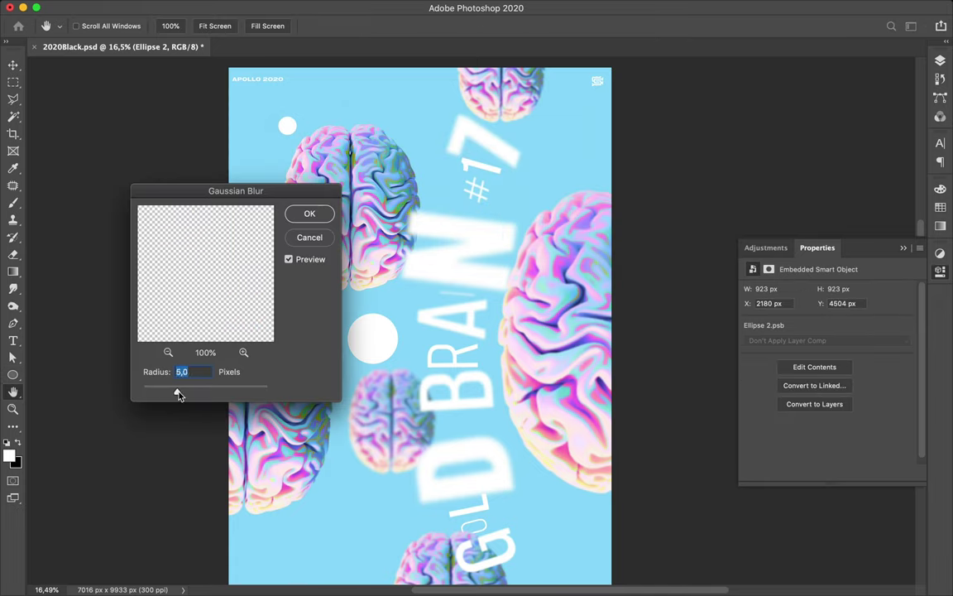
{"action": "left_click_drag", "start_coordinate": [195, 392], "coordinate": [221, 396]}
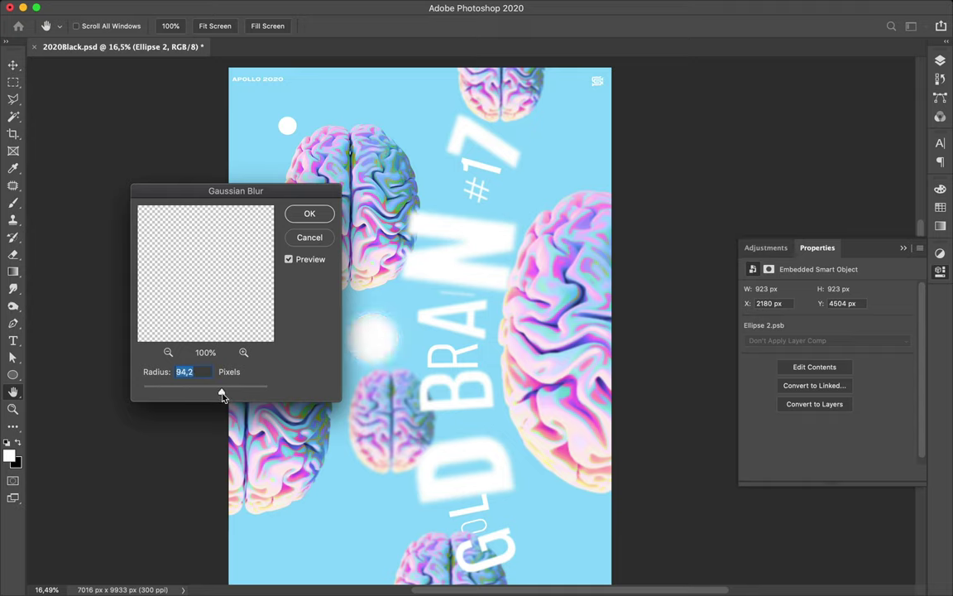
{"action": "left_click", "coordinate": [309, 215]}
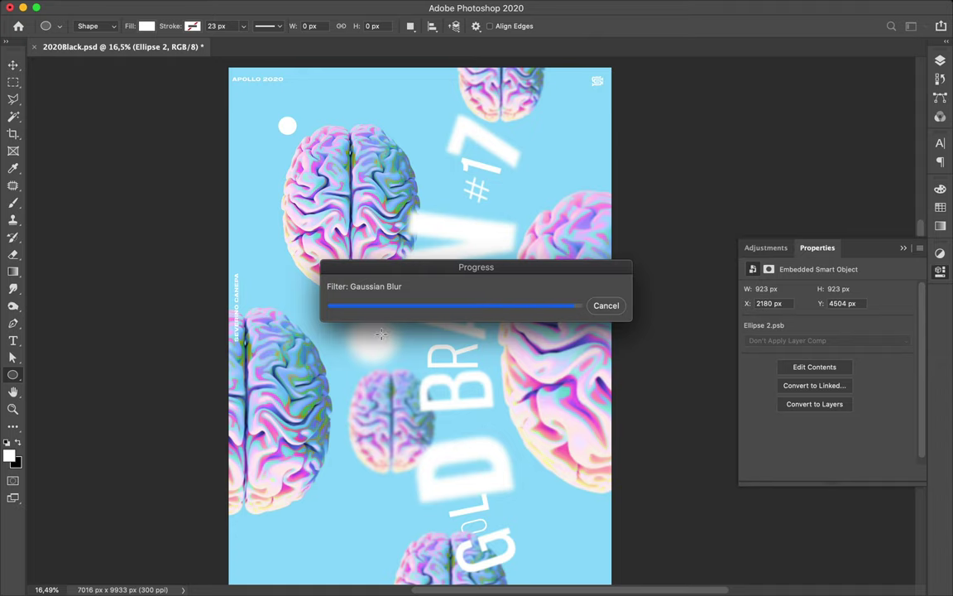
- Undo an accidental extra ellipse and select the small white circle with the Move tool
{"action": "left_click_drag", "start_coordinate": [381, 334], "coordinate": [328, 353]}
{"action": "key", "text": "super+z"}
{"action": "key", "text": "v"}
{"action": "left_click", "coordinate": [286, 129]}
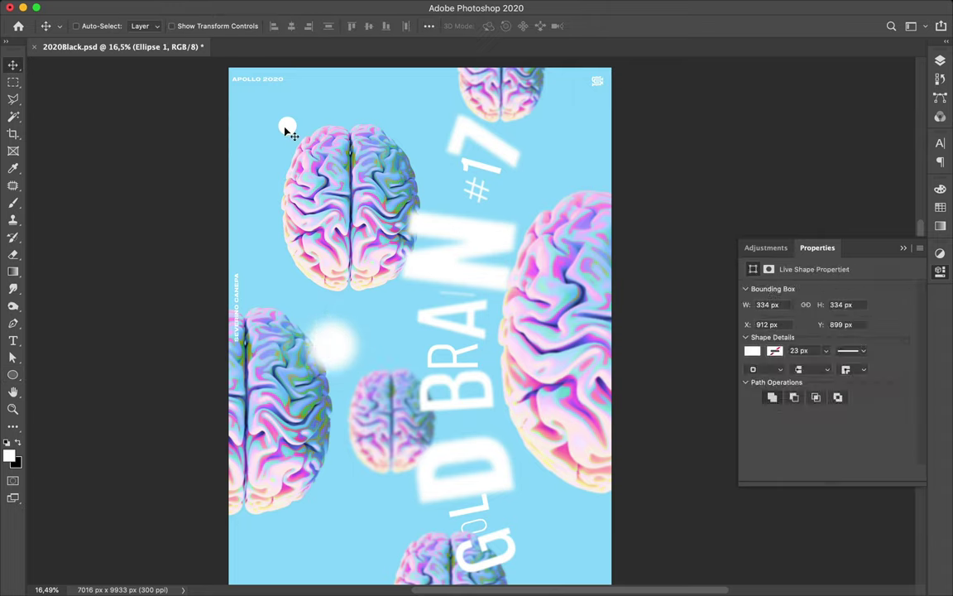
- Copy the small circle to the lower right and move the Ellipse 1 copy layer near the bottom
{"action": "left_click_drag", "start_coordinate": [289, 128], "coordinate": [563, 484]}
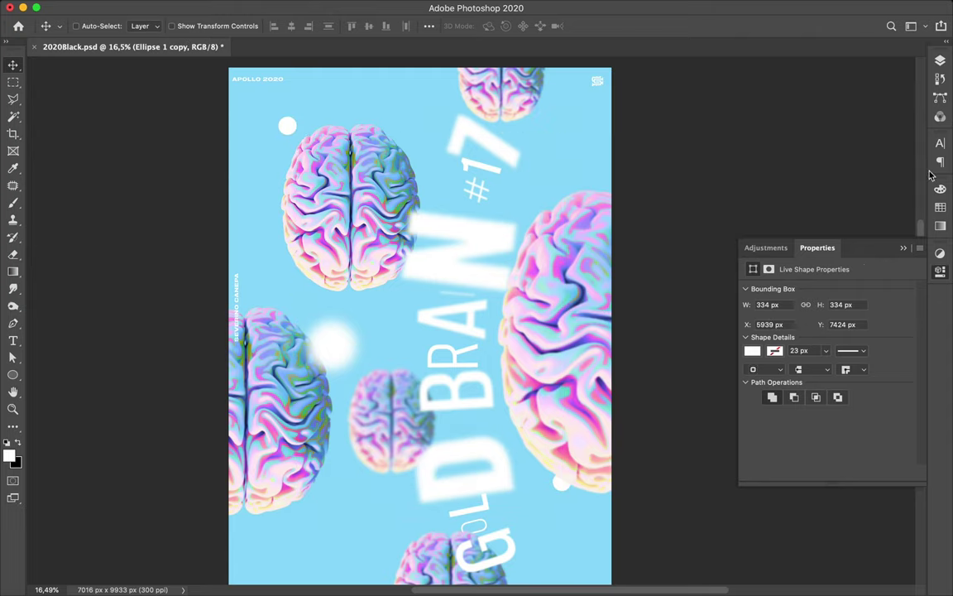
{"action": "left_click", "coordinate": [940, 61]}
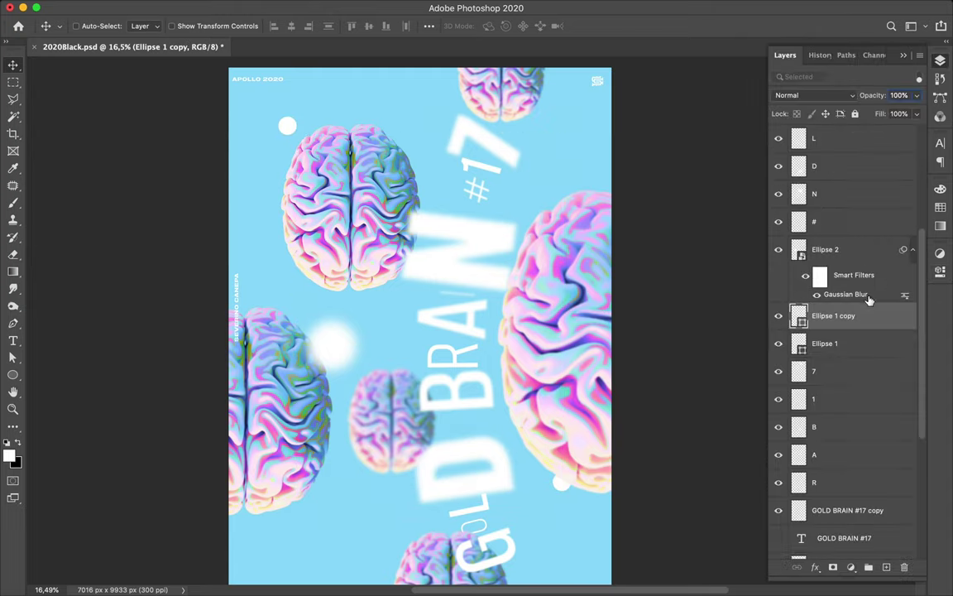
{"action": "left_click_drag", "start_coordinate": [859, 316], "coordinate": [844, 495]}
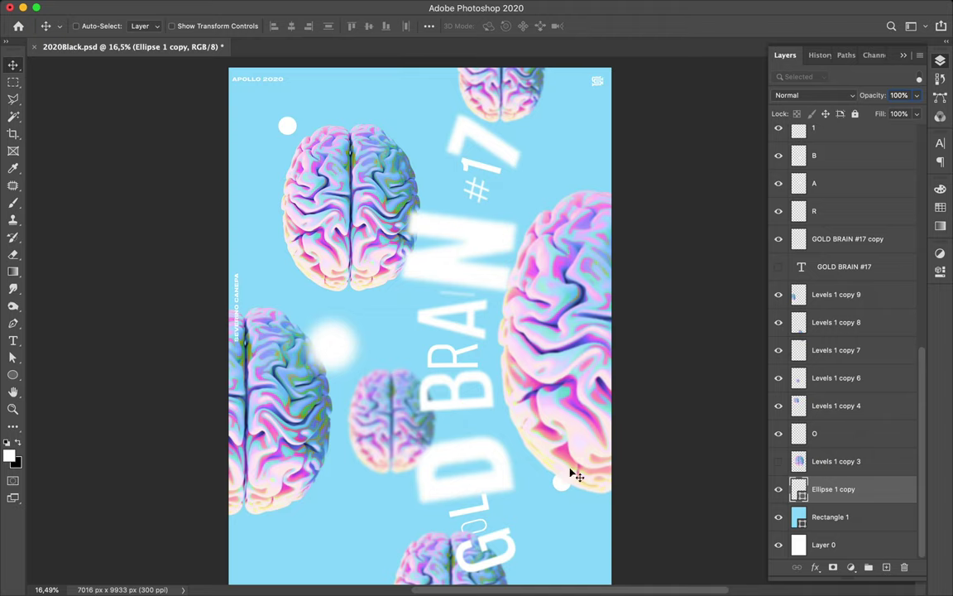
- Duplicate the blurred glow to the upper right and move both blurred circle layers below APOLLO 2020
{"action": "left_click", "coordinate": [346, 354], "text": "super"}
{"action": "left_click_drag", "start_coordinate": [346, 354], "coordinate": [577, 207]}
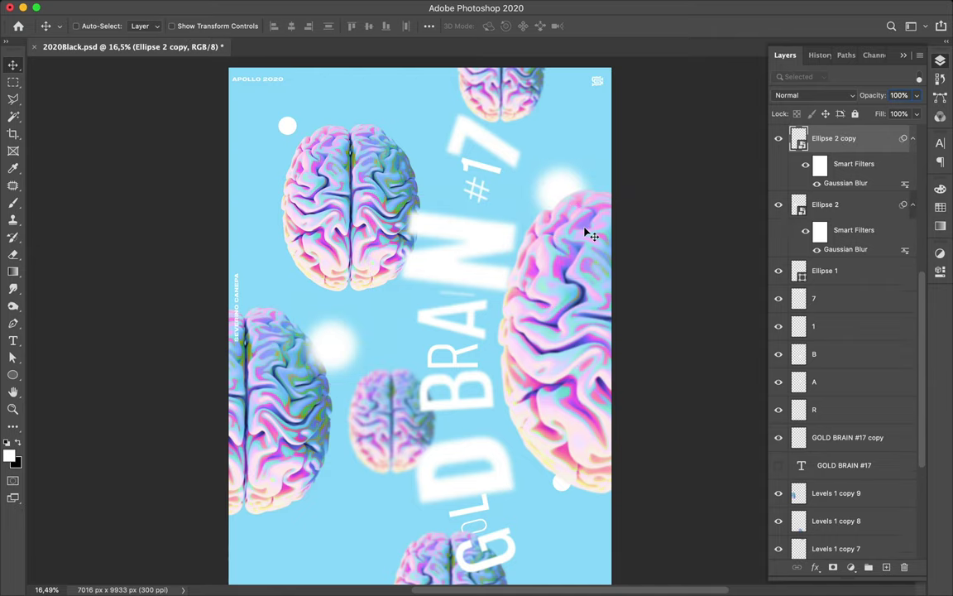
{"action": "scroll", "coordinate": [589, 230], "scroll_direction": "up", "scroll_amount": 3}
{"action": "left_click", "coordinate": [320, 424], "text": "shift+super"}
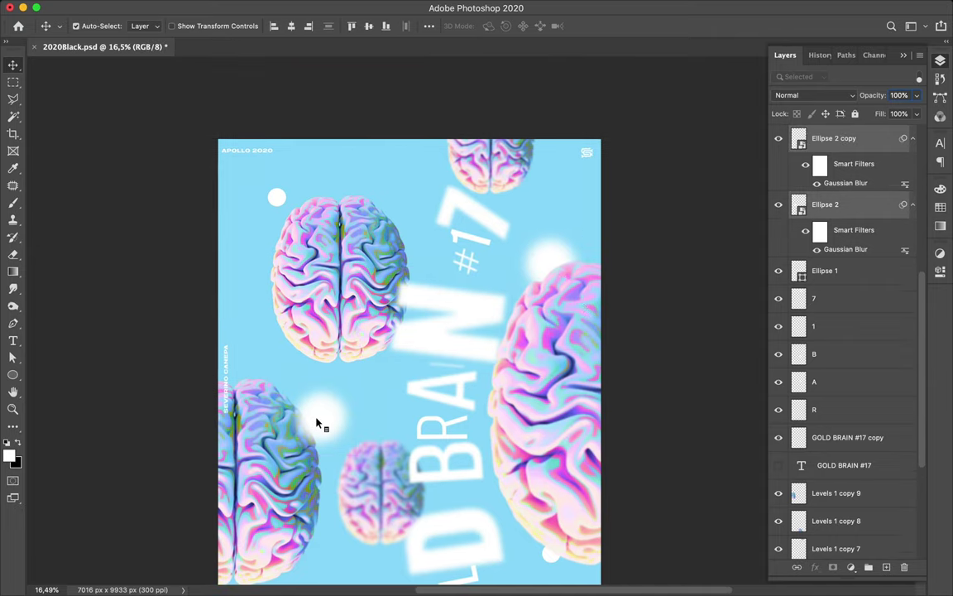
{"action": "scroll", "coordinate": [828, 280], "scroll_direction": "up", "scroll_amount": 1}
{"action": "scroll", "coordinate": [828, 280], "scroll_direction": "up", "scroll_amount": 3}
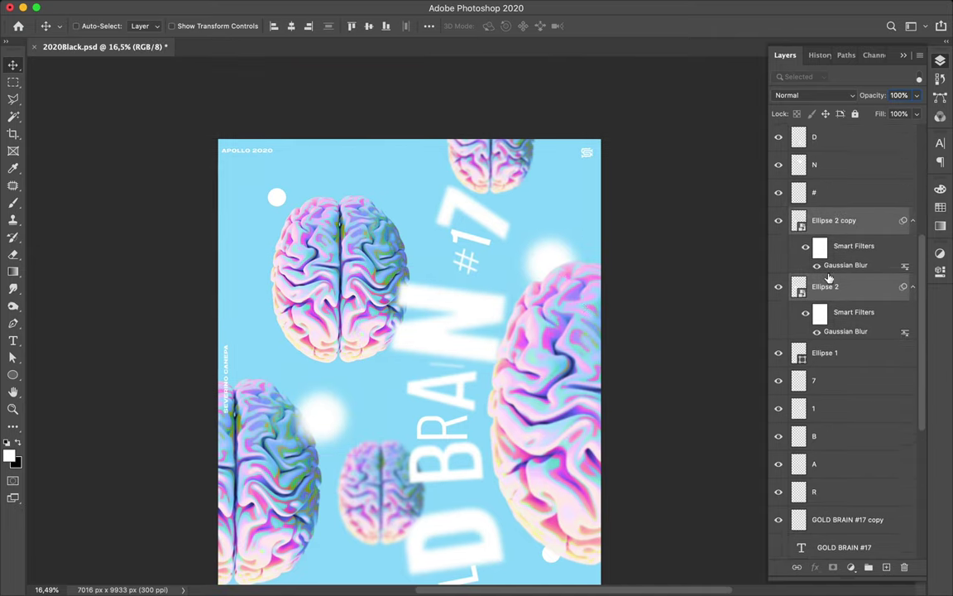
{"action": "scroll", "coordinate": [849, 276], "scroll_direction": "up", "scroll_amount": 8}
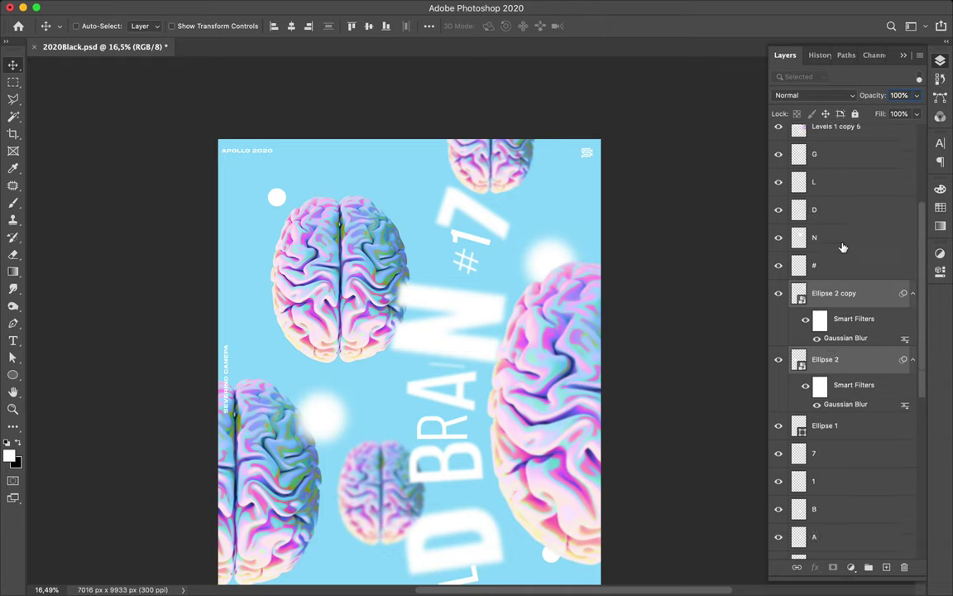
{"action": "left_click_drag", "start_coordinate": [845, 434], "coordinate": [844, 252]}
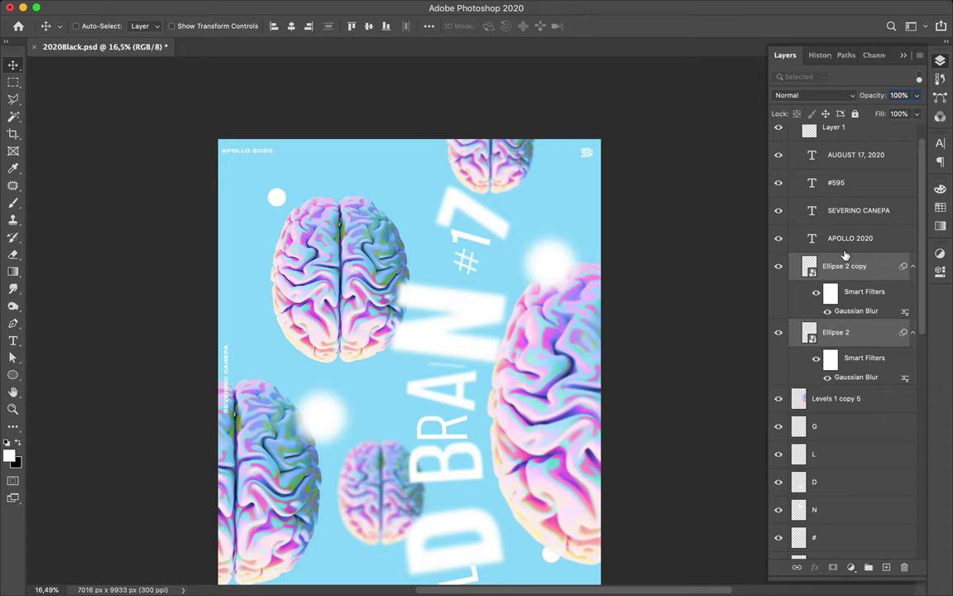
{"action": "scroll", "coordinate": [530, 286], "scroll_direction": "down", "scroll_amount": 5}
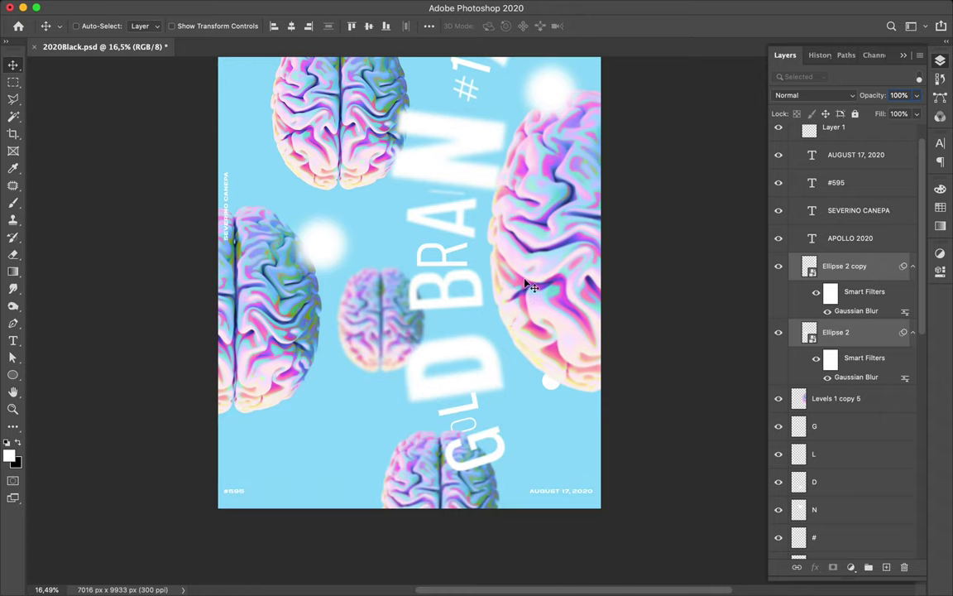
{"action": "scroll", "coordinate": [501, 267], "scroll_direction": "up", "scroll_amount": 5}
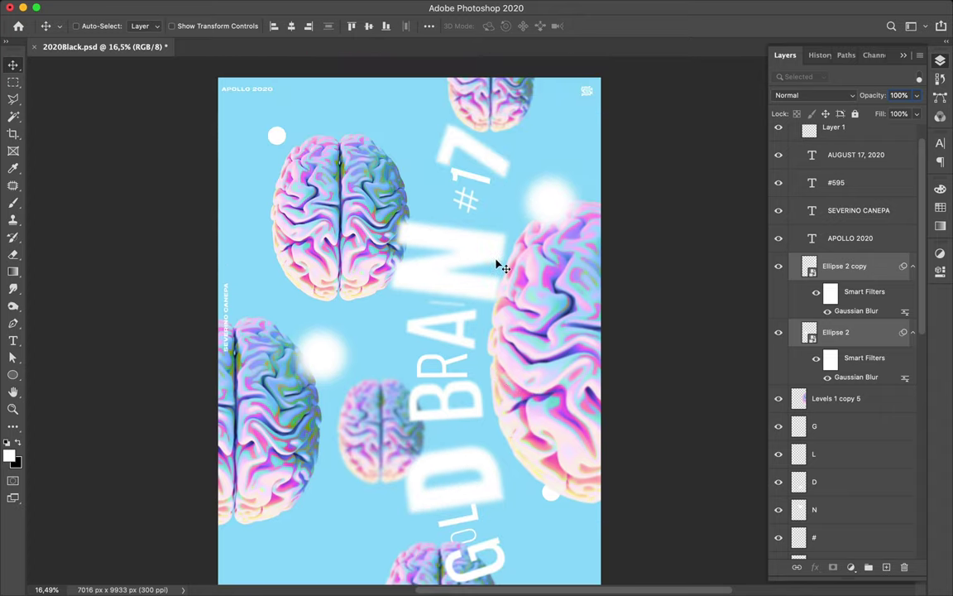
- Duplicate the small white circle to centre-left and scale it down to a 202 px dot
{"action": "left_click", "coordinate": [276, 134]}
{"action": "left_click_drag", "start_coordinate": [277, 134], "coordinate": [388, 351]}
{"action": "key", "text": "ctrl+t"}
{"action": "left_click_drag", "start_coordinate": [384, 348], "coordinate": [384, 346]}
{"action": "key", "text": "Return"}
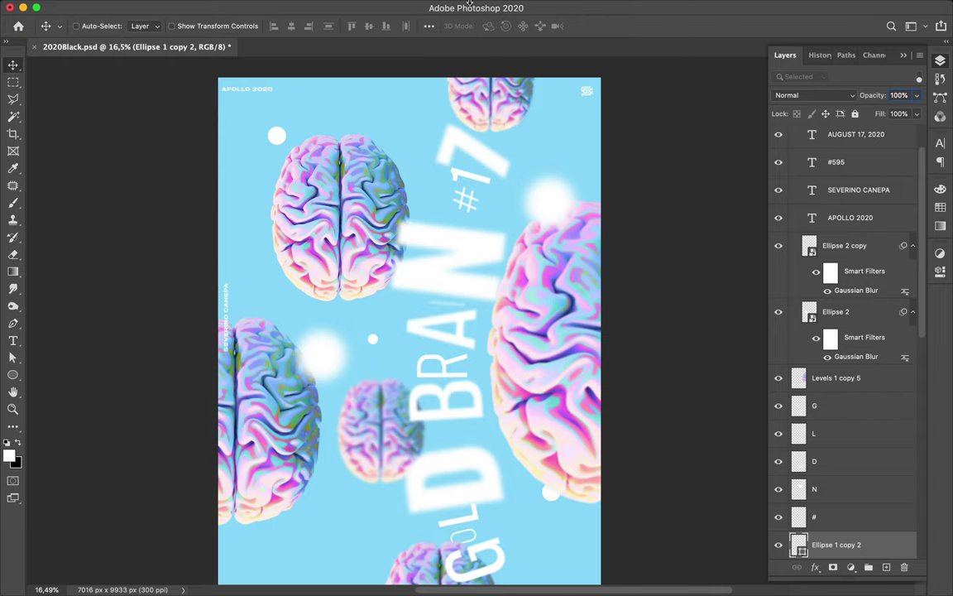
- Convert the new dot to a smart object and apply a 44,4-pixel Gaussian Blur
{"action": "left_click", "coordinate": [317, 7]}
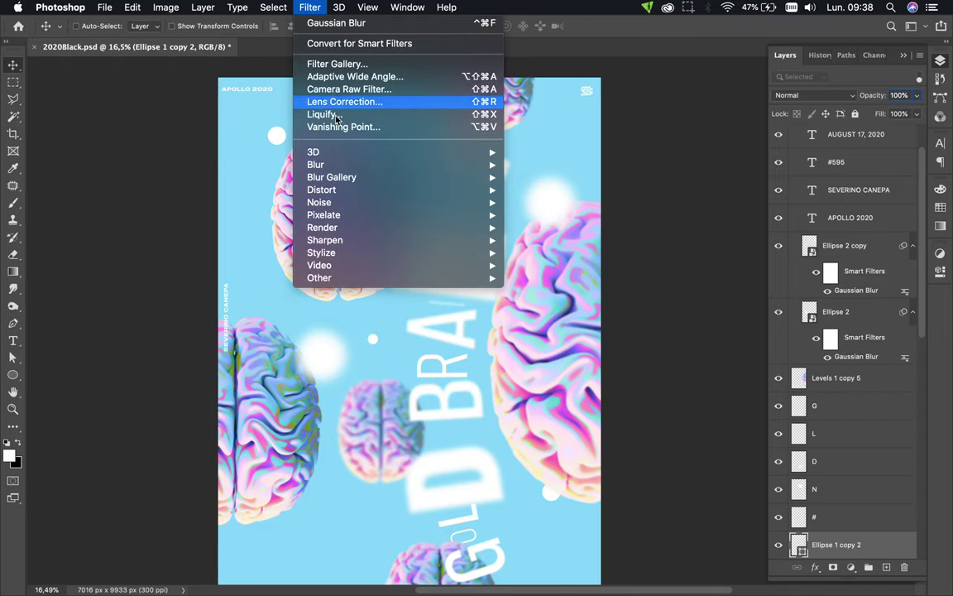
{"action": "mouse_move", "coordinate": [348, 165]}
{"action": "left_click", "coordinate": [571, 220]}
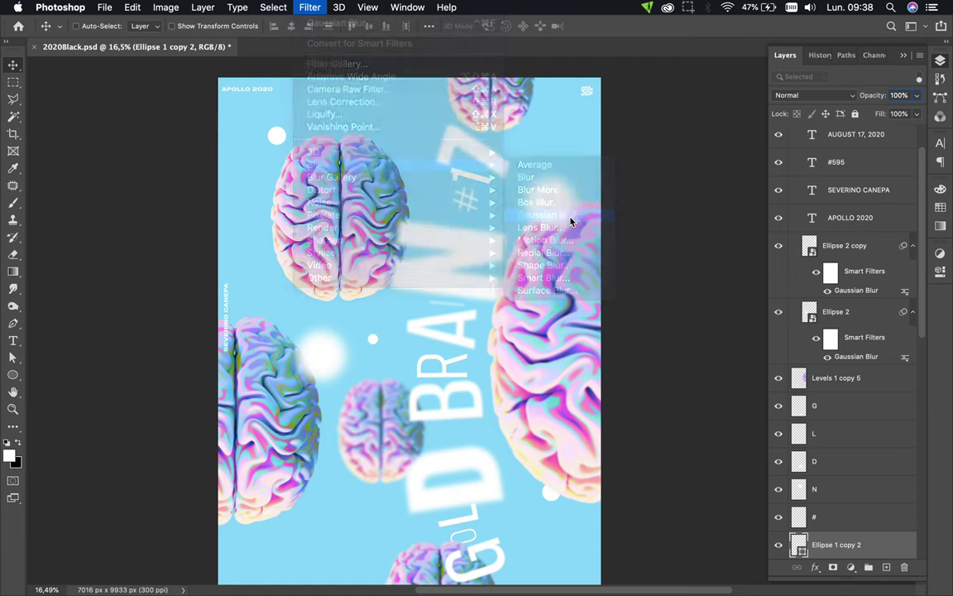
{"action": "left_click", "coordinate": [554, 213]}
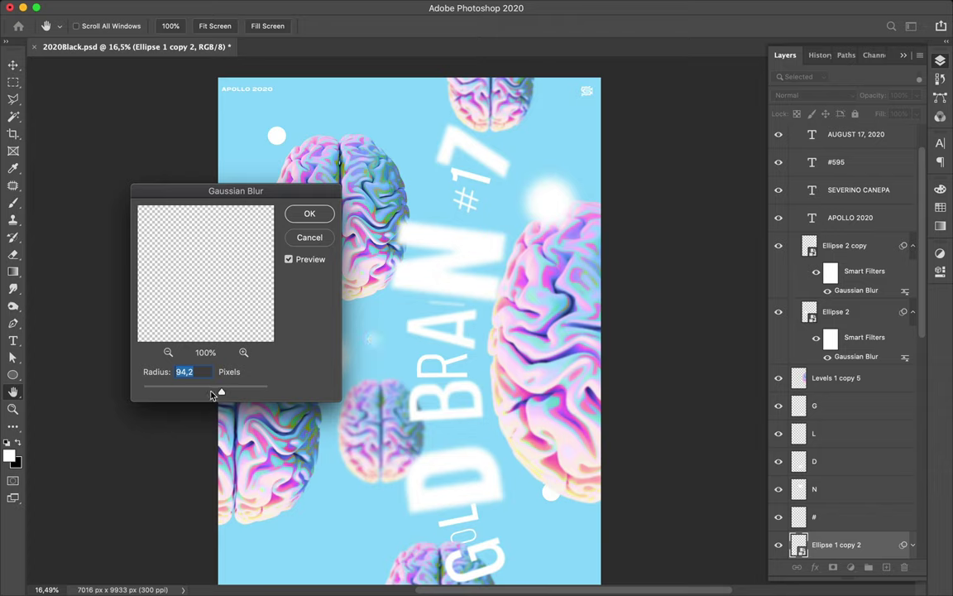
{"action": "mouse_move", "coordinate": [211, 395]}
{"action": "left_mouse_down"}
{"action": "mouse_move", "coordinate": [188, 394]}
{"action": "mouse_move", "coordinate": [200, 396]}
{"action": "left_mouse_up"}
{"action": "left_click", "coordinate": [309, 214]}
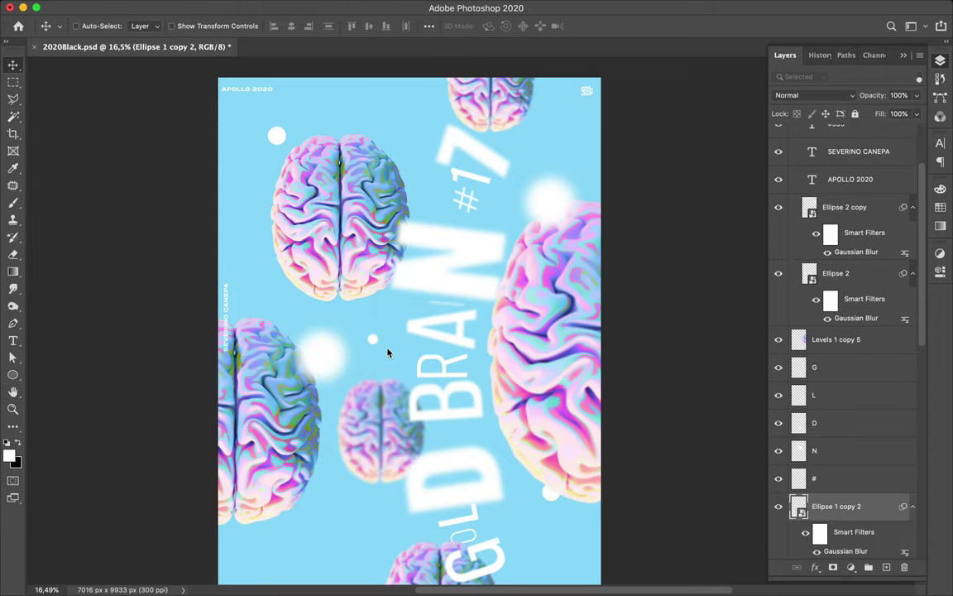
- Duplicate the blurred dot toward the poster's lower left
{"action": "left_click_drag", "start_coordinate": [352, 483], "coordinate": [287, 544]}
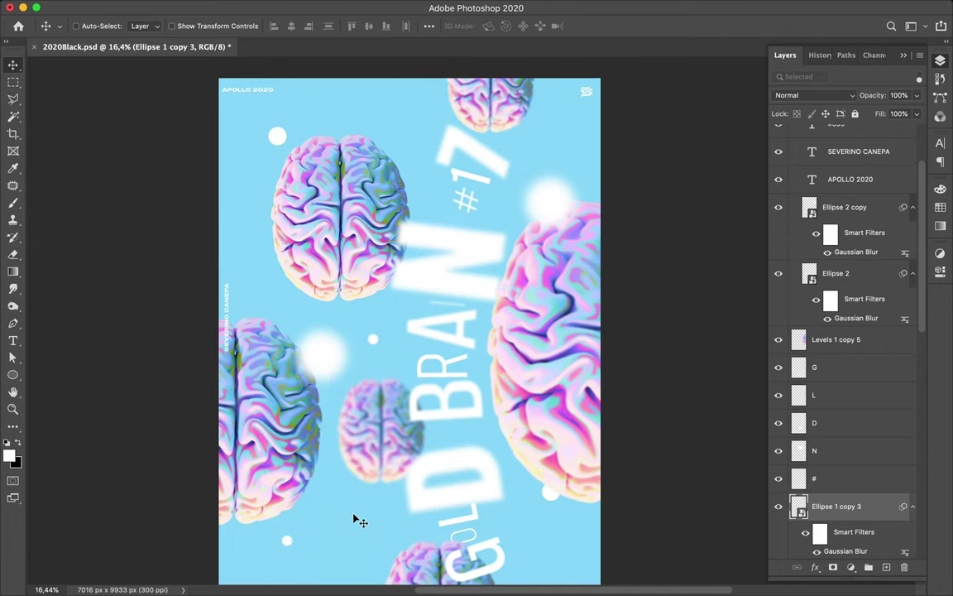
{"action": "scroll", "coordinate": [353, 519], "scroll_direction": "left", "scroll_amount": 3}
{"action": "scroll", "coordinate": [353, 519], "scroll_direction": "down", "scroll_amount": 2}
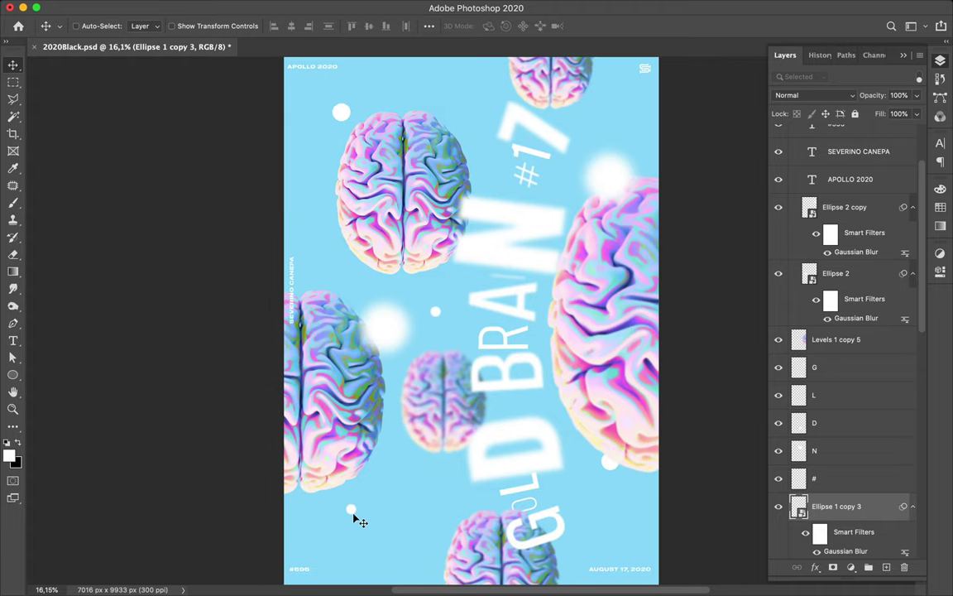
- In full-screen preview, drag the left brain down and the small blurred dot toward the bottom-left corner
{"action": "key", "text": "f"}
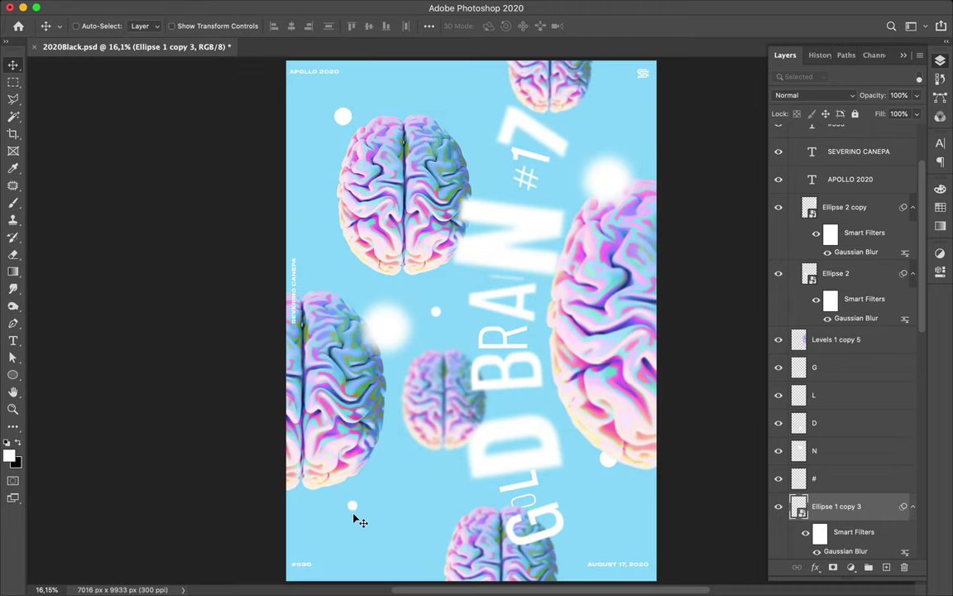
{"action": "key", "text": "f"}
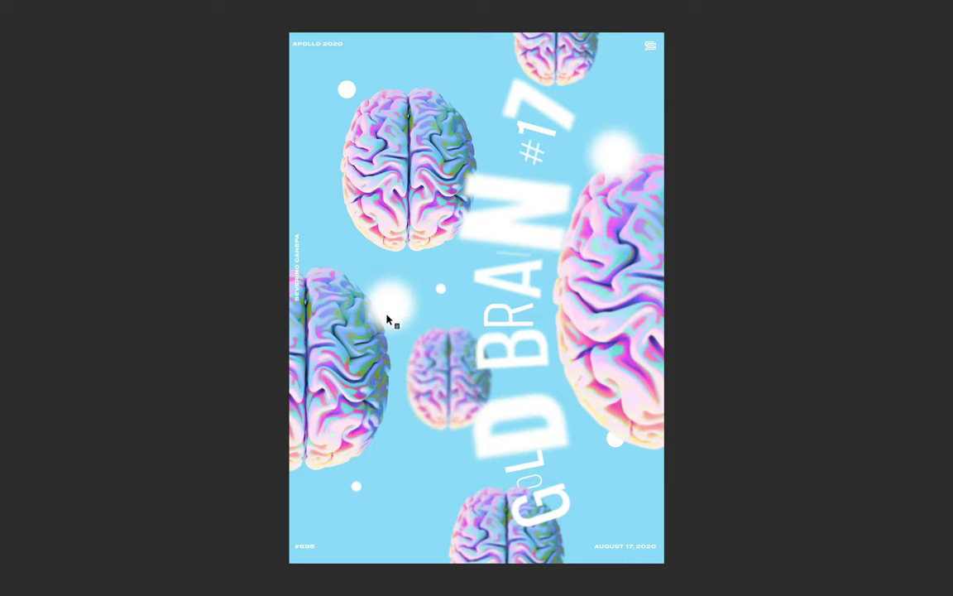
{"action": "left_click_drag", "start_coordinate": [351, 346], "coordinate": [350, 366]}
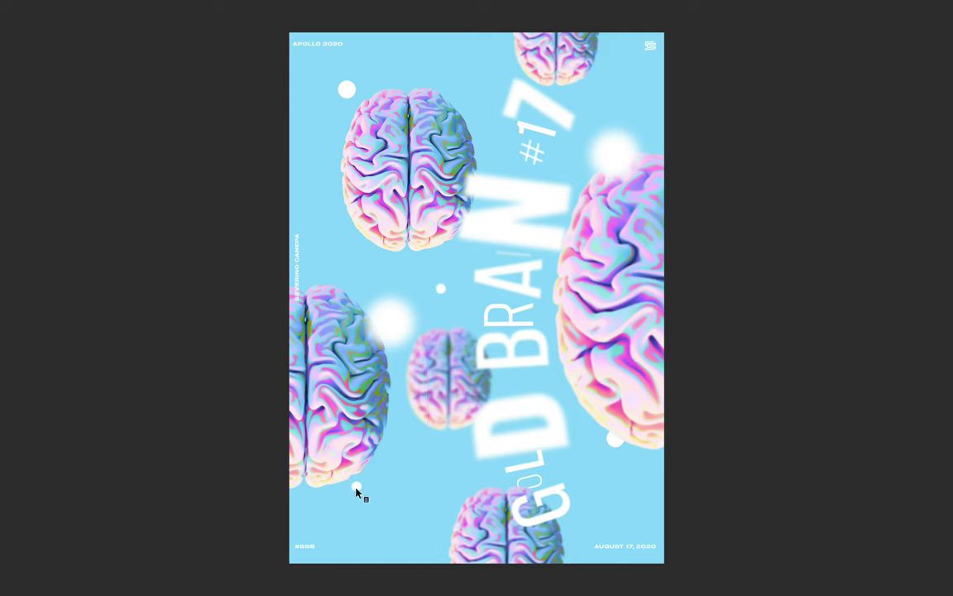
{"action": "left_click_drag", "start_coordinate": [361, 493], "coordinate": [319, 532]}
{"action": "key", "text": "f"}
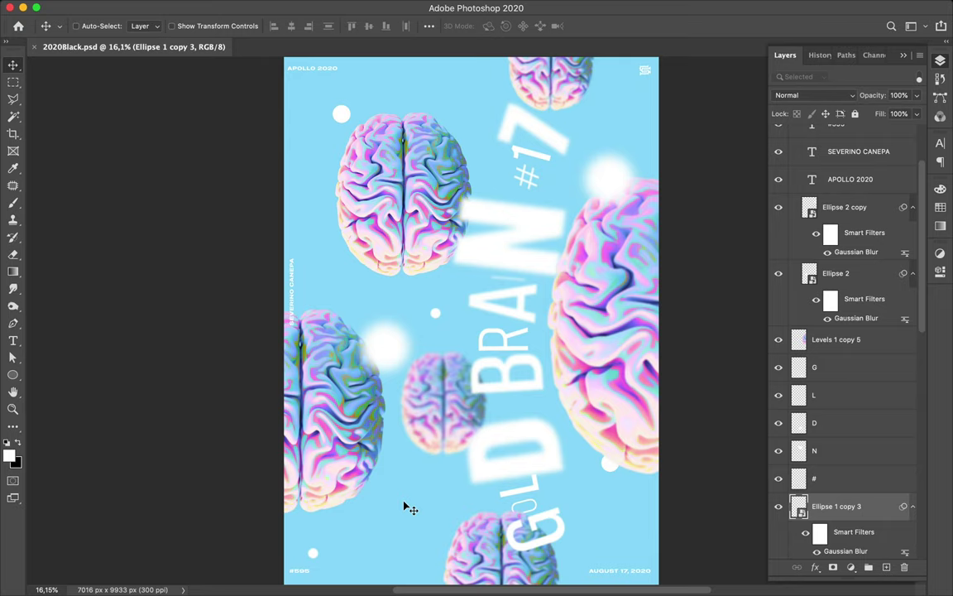
- Collapse the Ellipse 2 filter lists and raise the B letter to line up with RA
{"action": "left_click", "coordinate": [913, 207]}
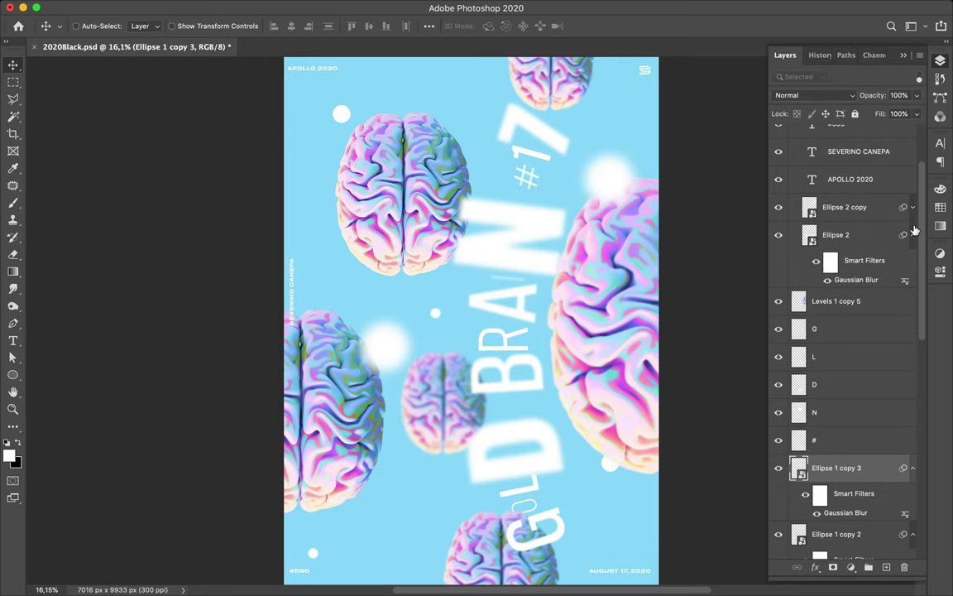
{"action": "left_click", "coordinate": [913, 235]}
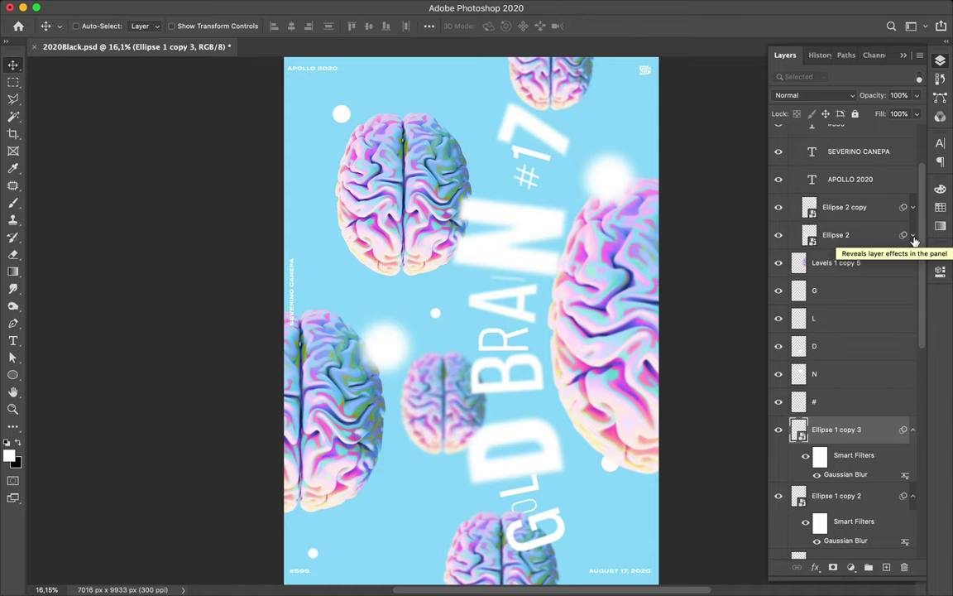
{"action": "left_click", "coordinate": [508, 339], "text": "ctrl"}
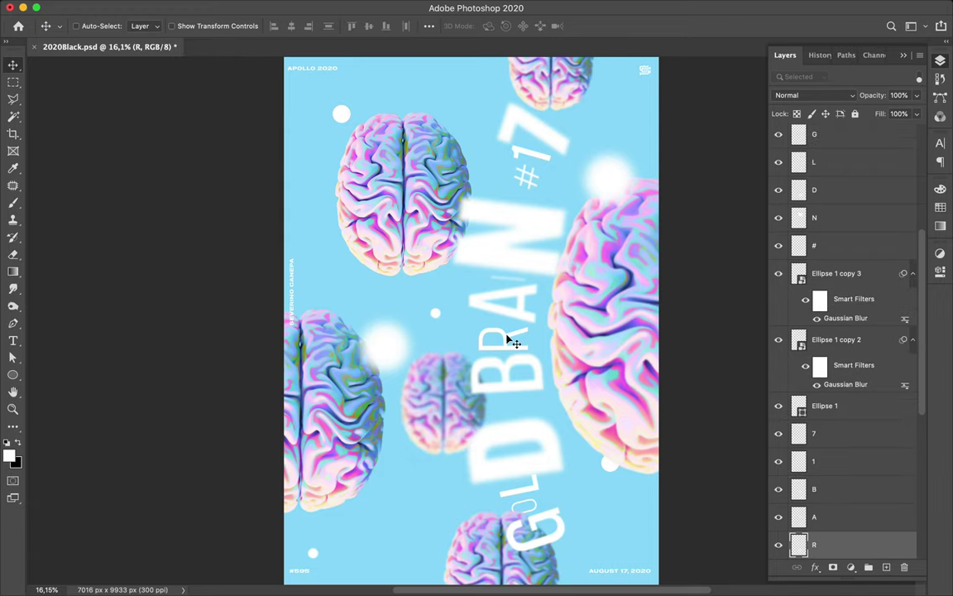
{"action": "left_click", "coordinate": [507, 370], "text": "ctrl"}
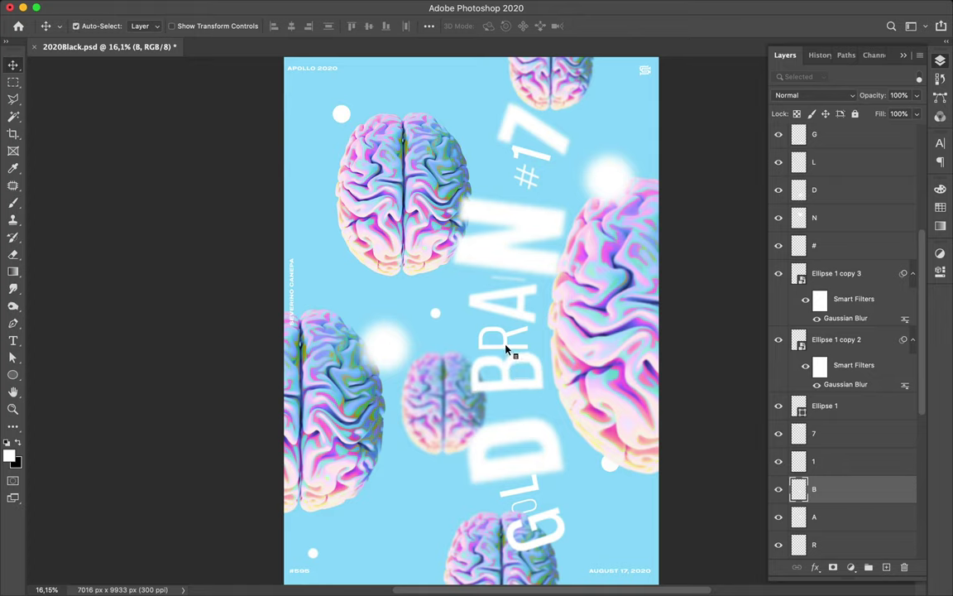
{"action": "left_click", "coordinate": [507, 352], "text": "ctrl"}
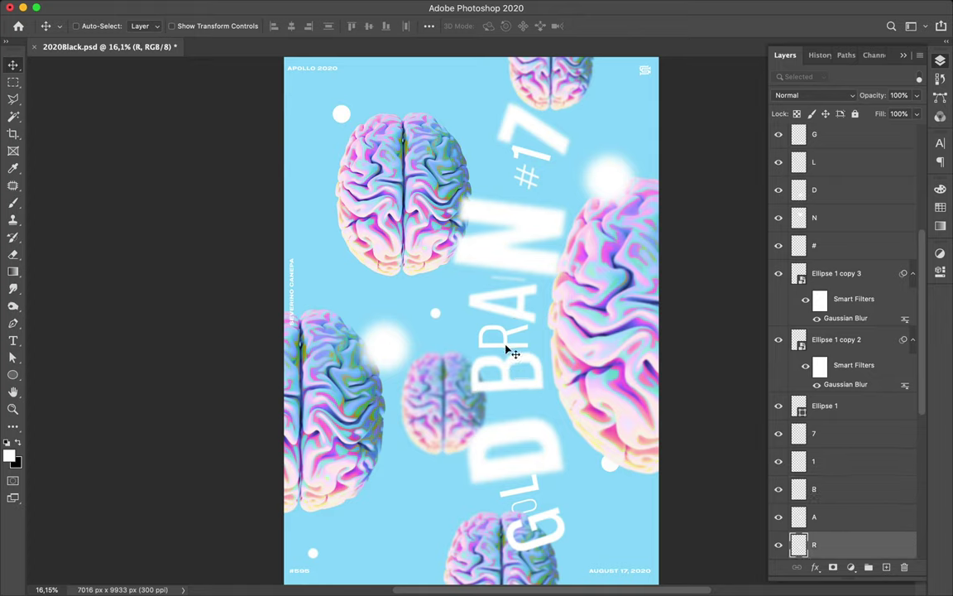
{"action": "left_click", "coordinate": [507, 374], "text": "ctrl"}
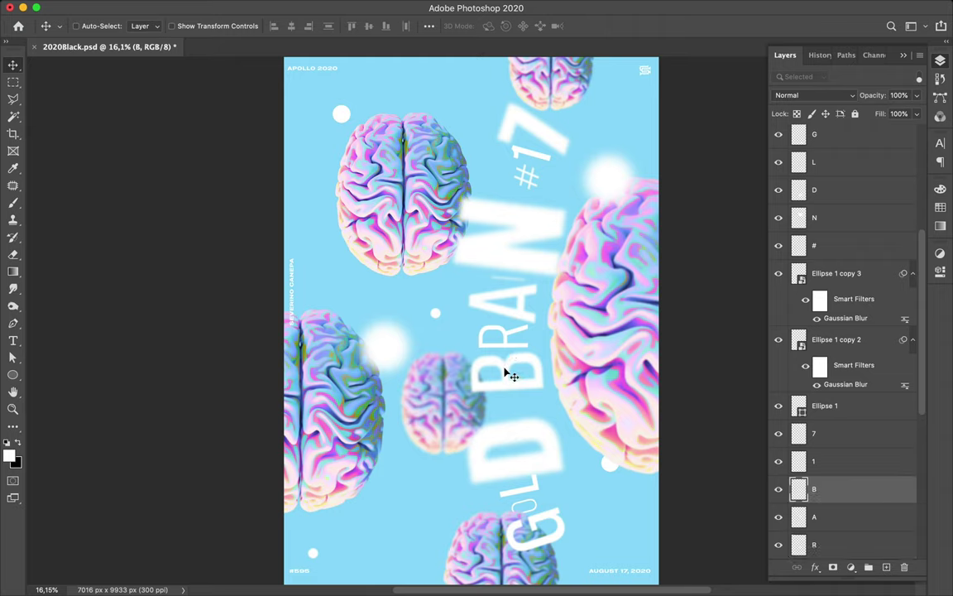
{"action": "left_click_drag", "start_coordinate": [507, 373], "coordinate": [528, 334]}
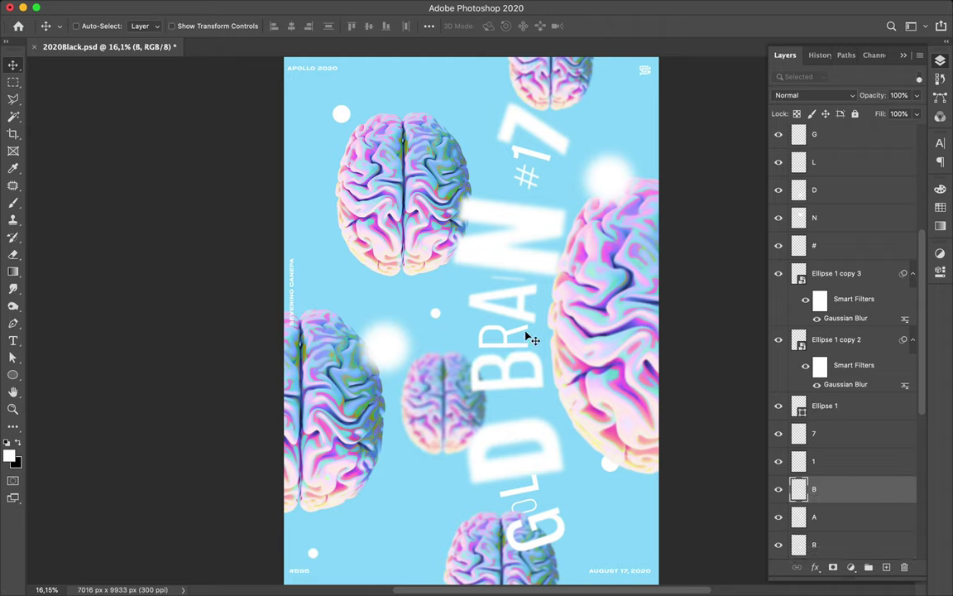
- Collapse the Ellipse 1 copy 2 and copy 3 filter lists and save the poster
{"action": "left_click", "coordinate": [507, 258], "text": "ctrl"}
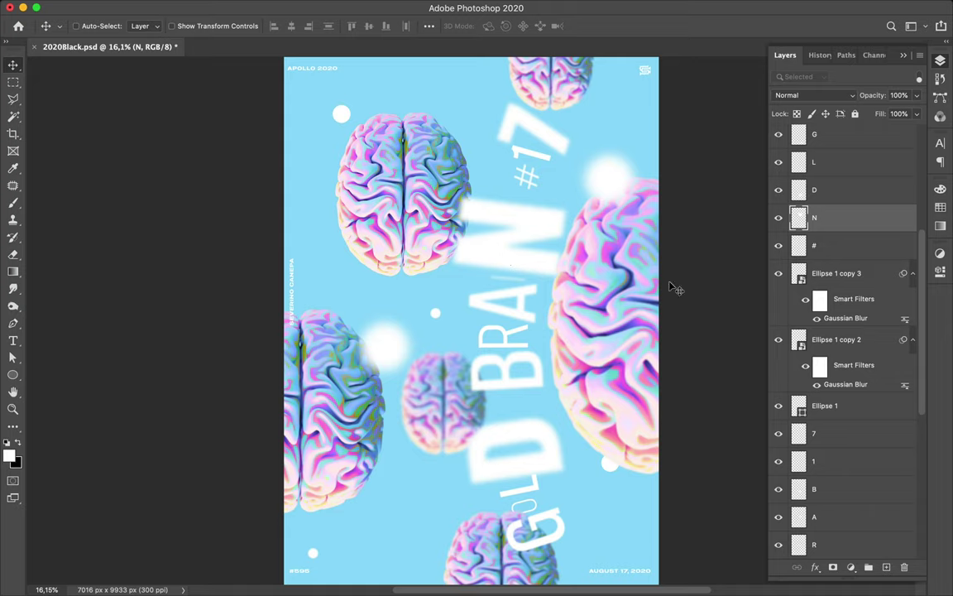
{"action": "left_click", "coordinate": [910, 275]}
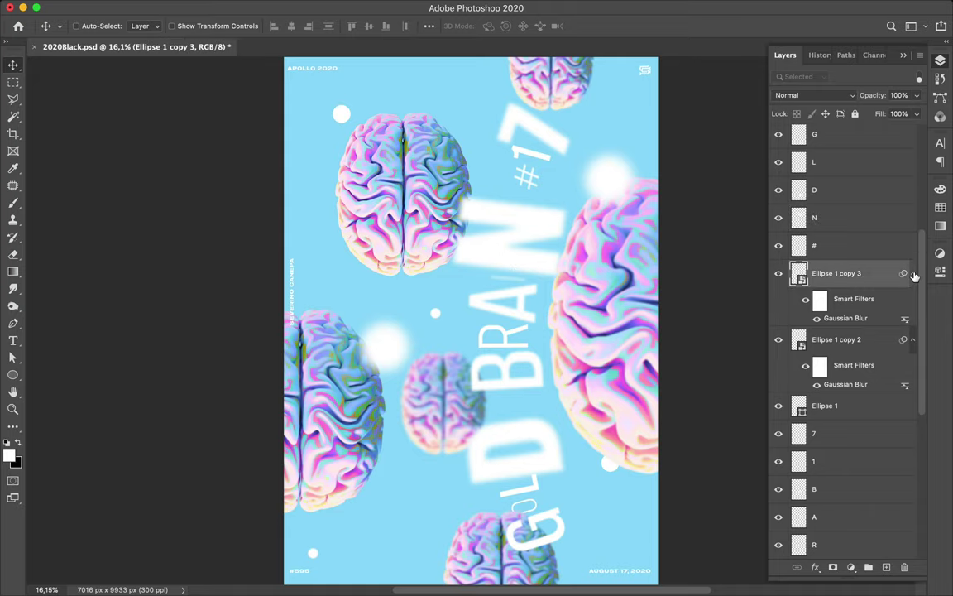
{"action": "left_click", "coordinate": [911, 274]}
{"action": "left_click", "coordinate": [914, 301]}
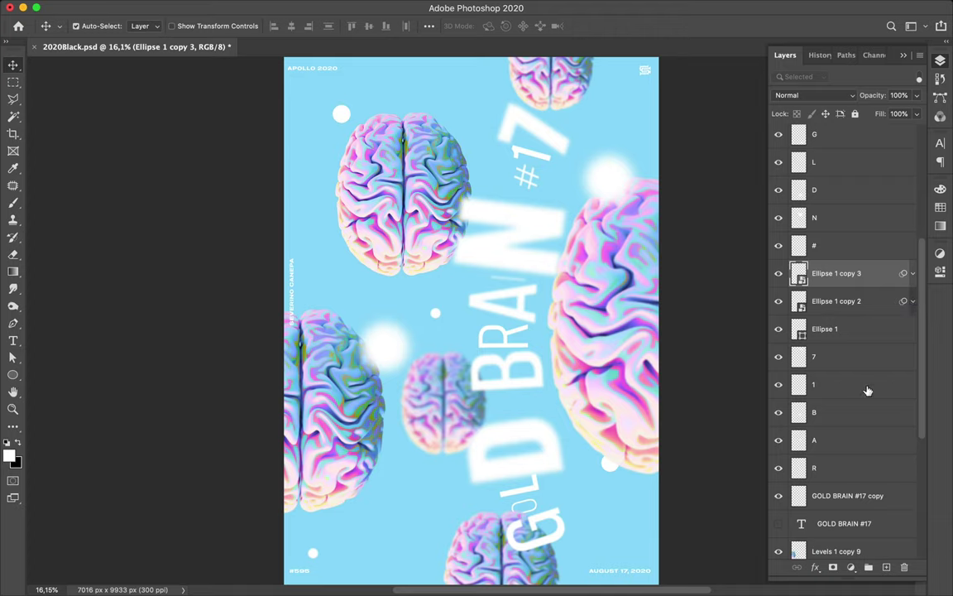
{"action": "key", "text": "super+s"}
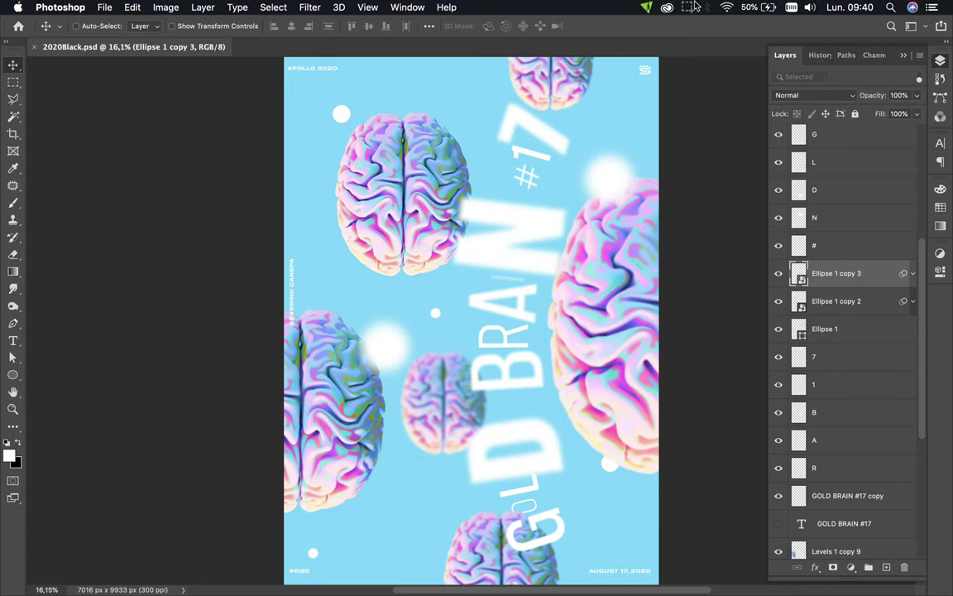
{"action": "left_click", "coordinate": [690, 7]}
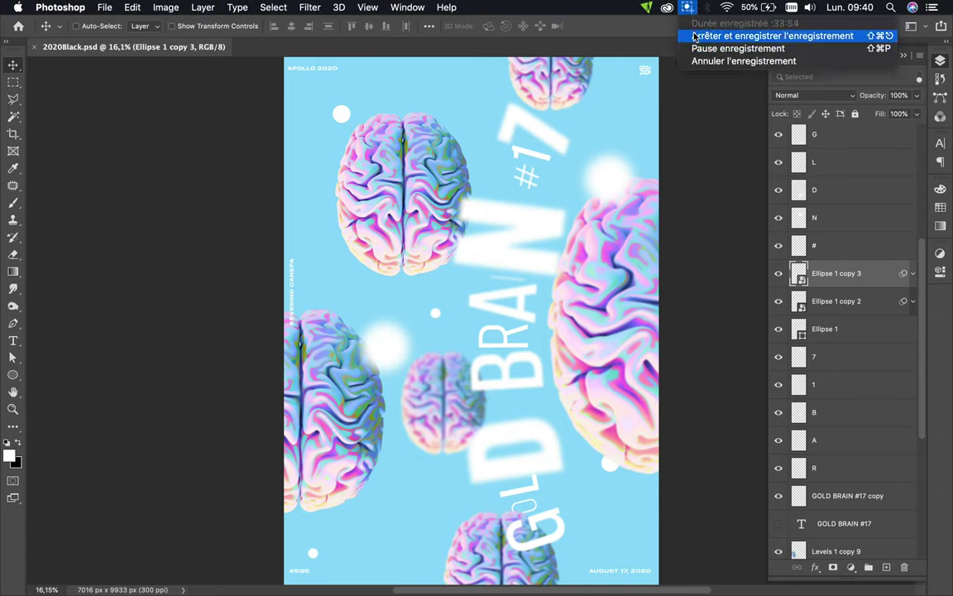
{"action": "left_click", "coordinate": [695, 37]}
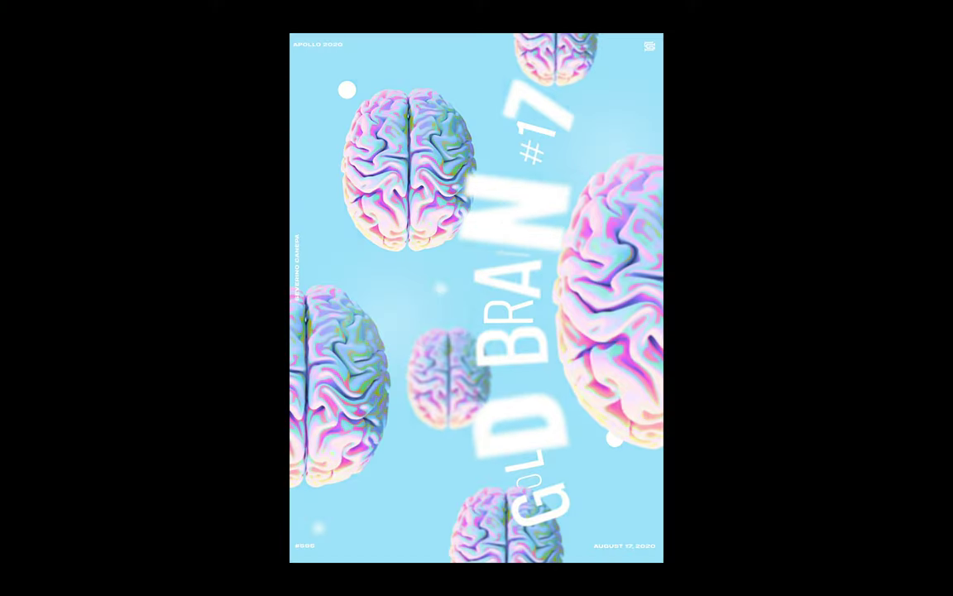